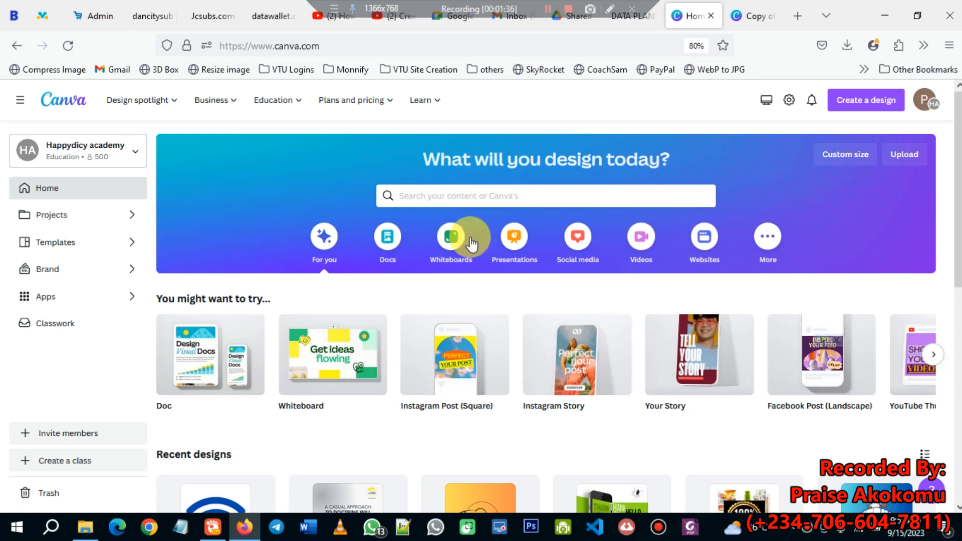
- Search the templates for "book cover"
left_click(436, 196)
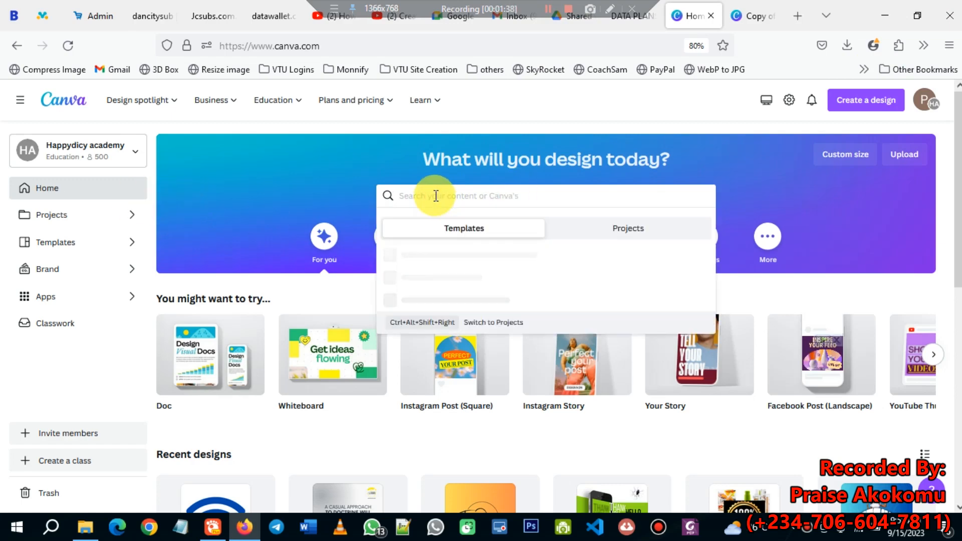
type("b")
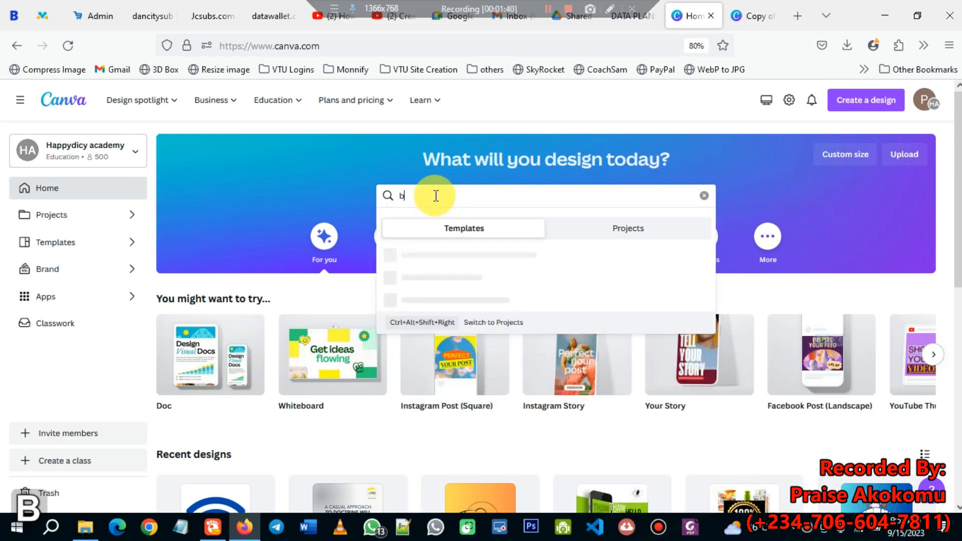
type("ook cover")
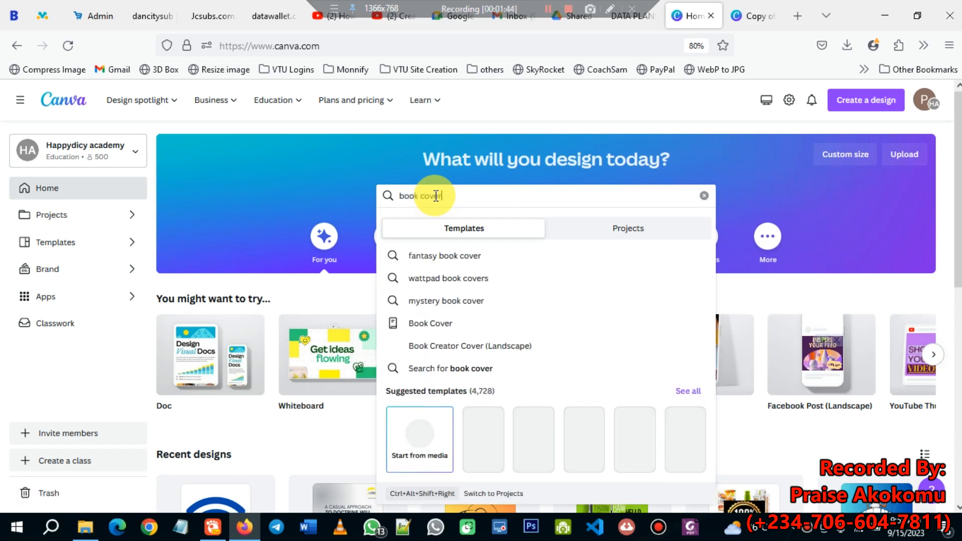
key("Return")
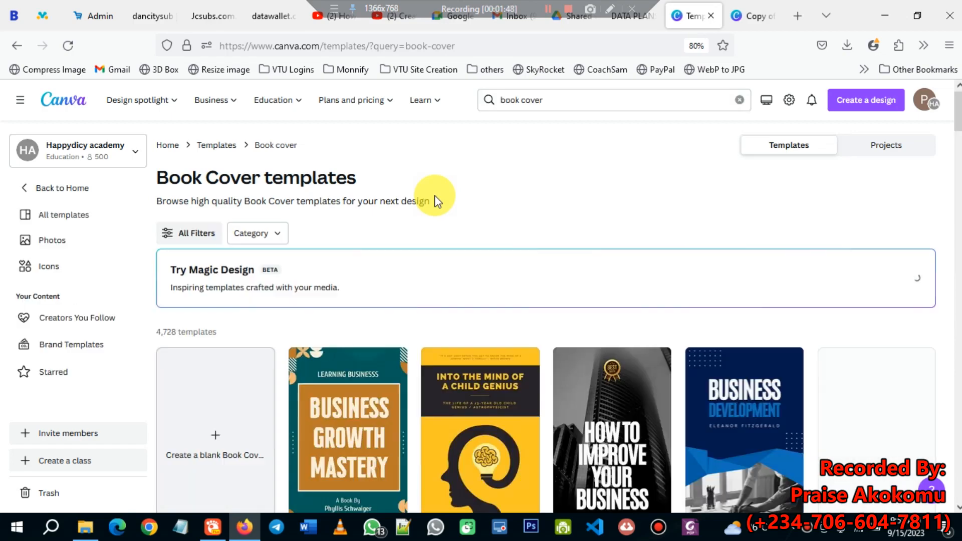
- Look through the book cover template results for the range of available designs
scroll(553, 418, "down", 5)
scroll(555, 414, "up", 4)
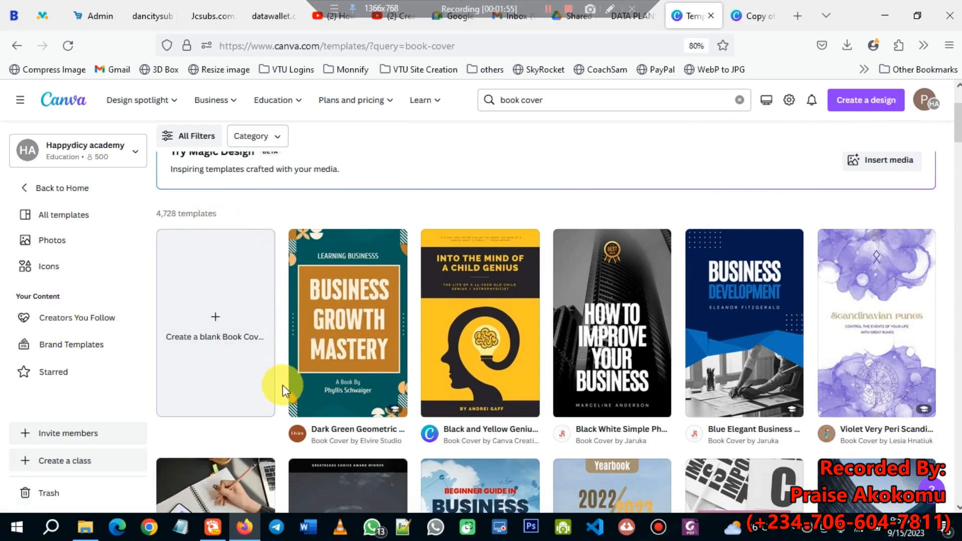
scroll(459, 318, "down", 9)
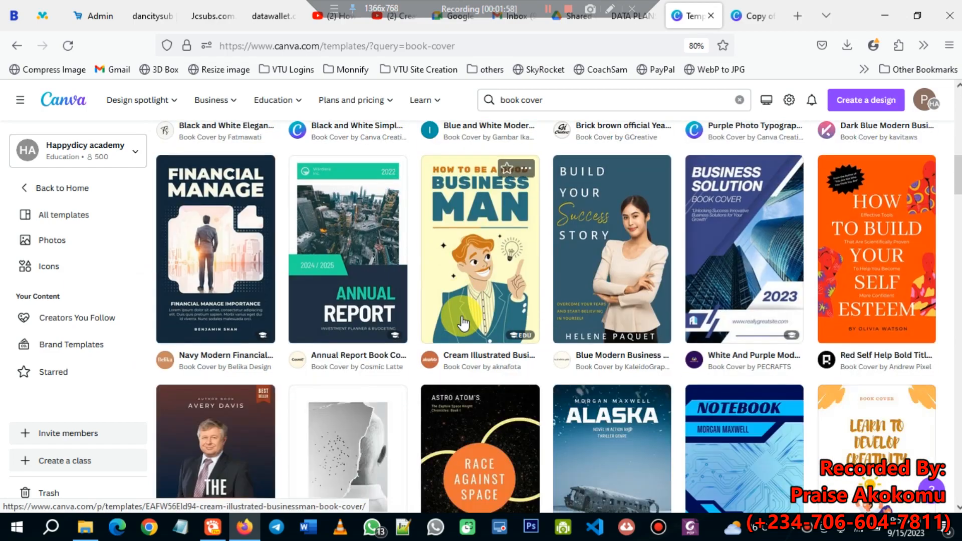
scroll(464, 323, "down", 4)
scroll(474, 346, "down", 9)
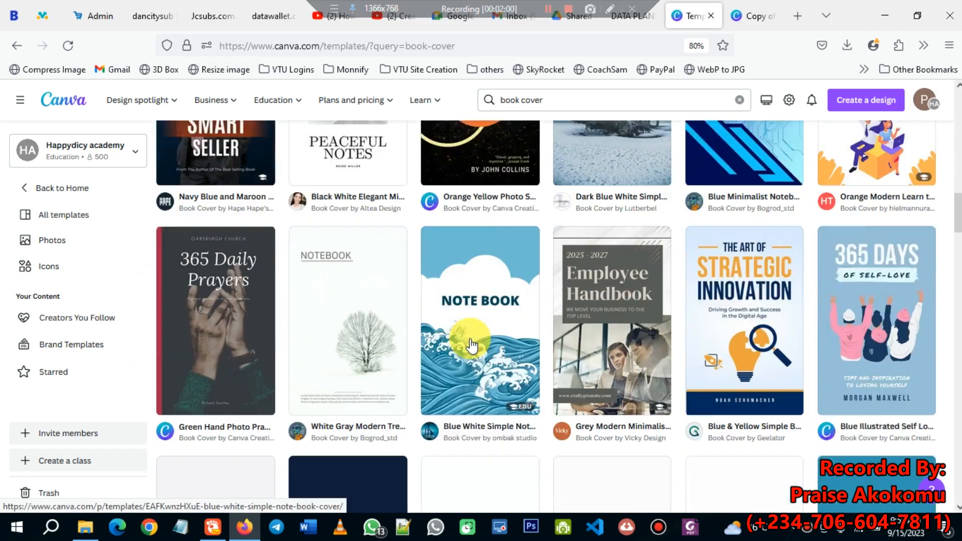
scroll(477, 349, "down", 5)
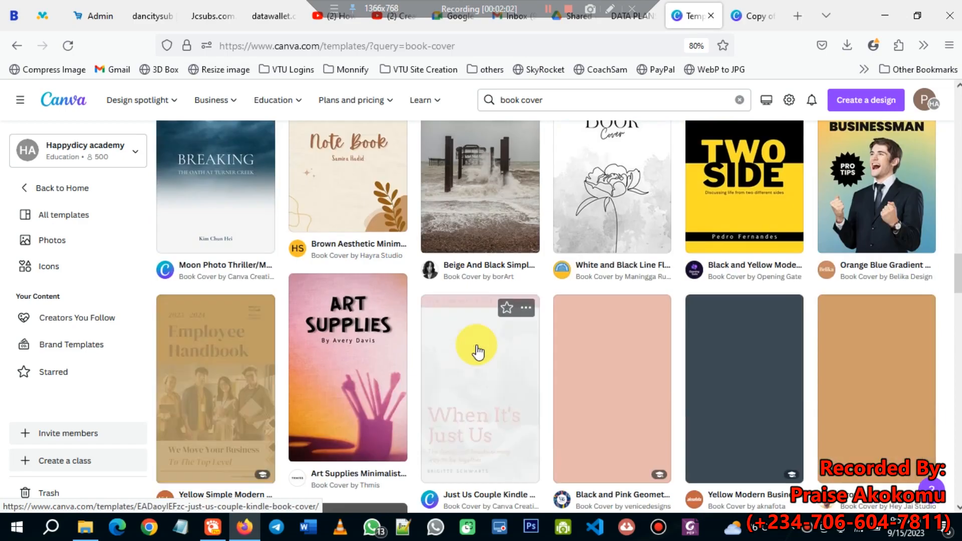
scroll(477, 348, "up", 7)
scroll(479, 351, "down", 10)
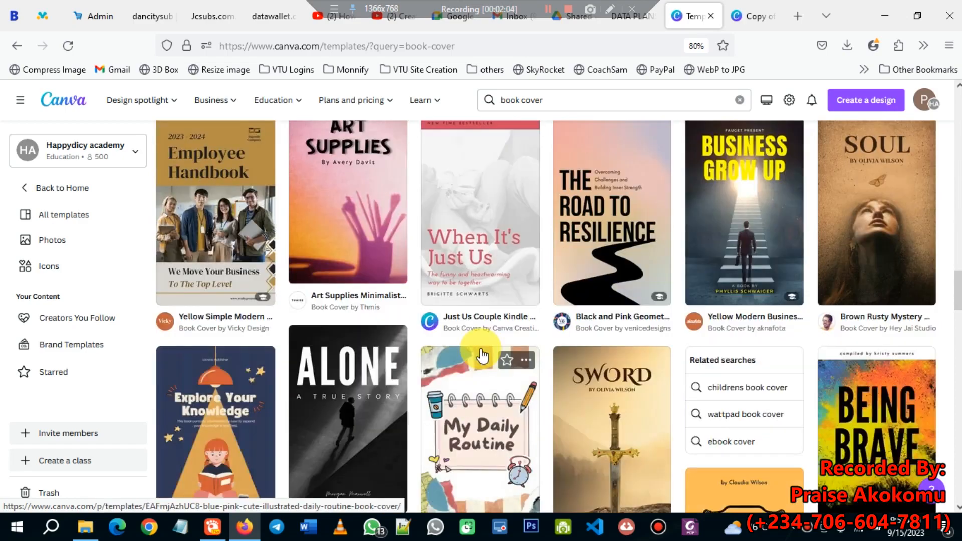
scroll(482, 353, "up", 15)
scroll(481, 351, "up", 10)
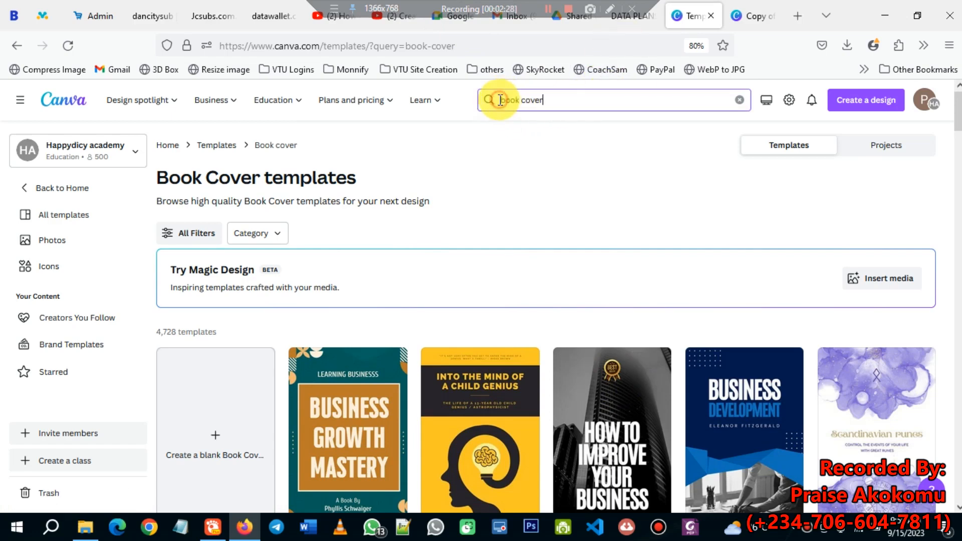
- Refine the template search to "finance book cover"
left_click(559, 94)
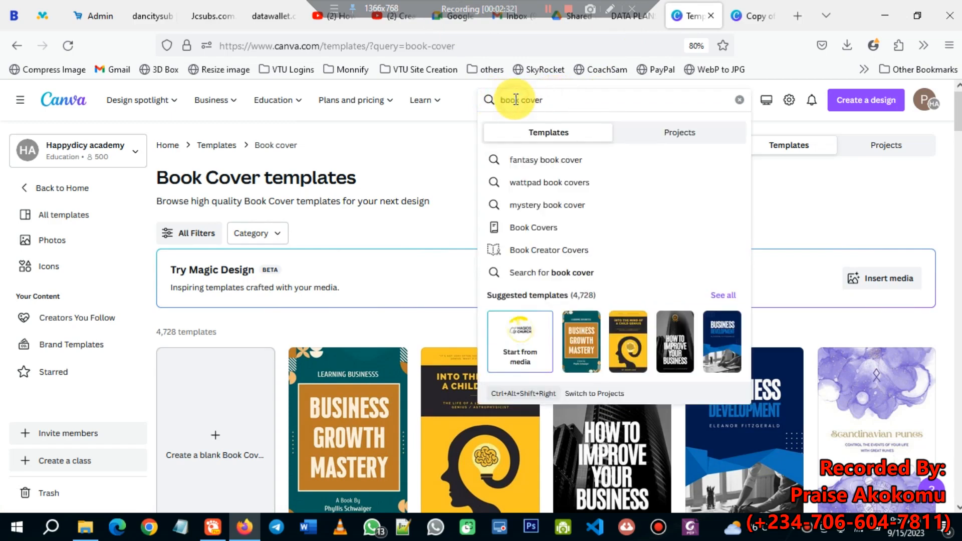
key("Left")
type("final ")
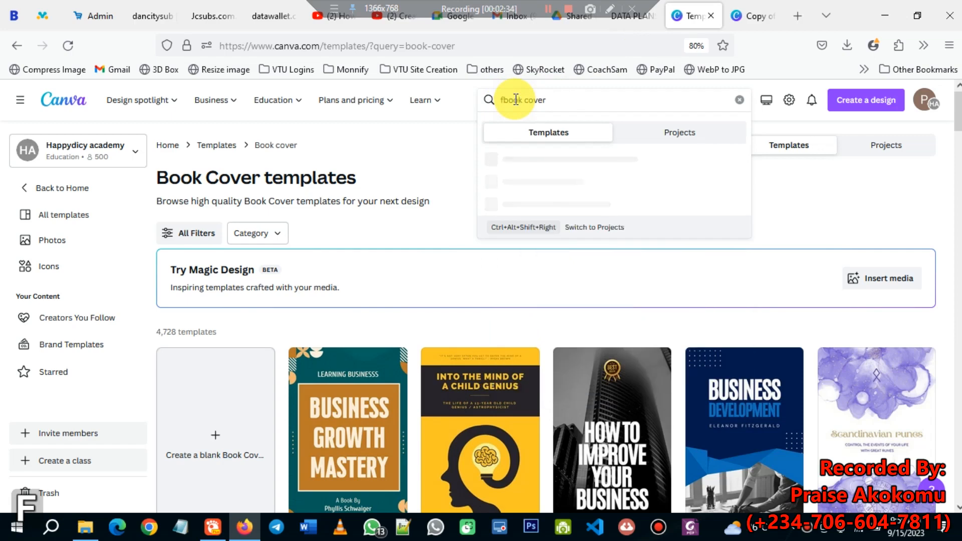
type("ce")
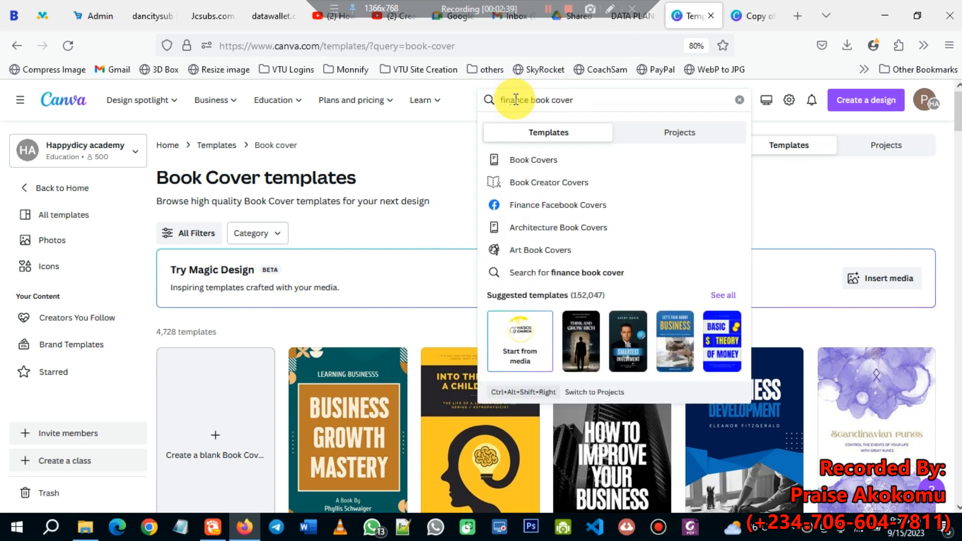
key("Return")
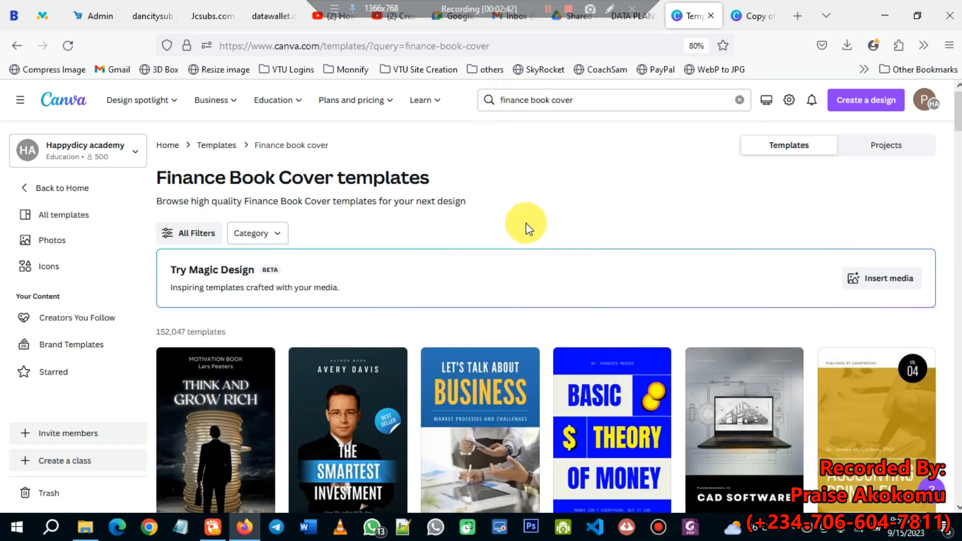
- Browse the finance book cover templates for suitable business and investing designs
scroll(542, 323, "down", 3)
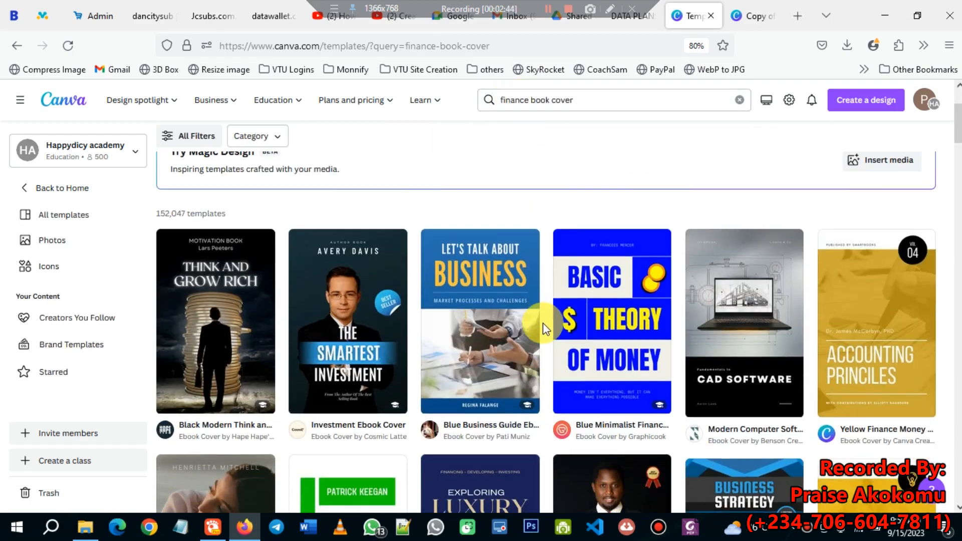
scroll(428, 334, "down", 5)
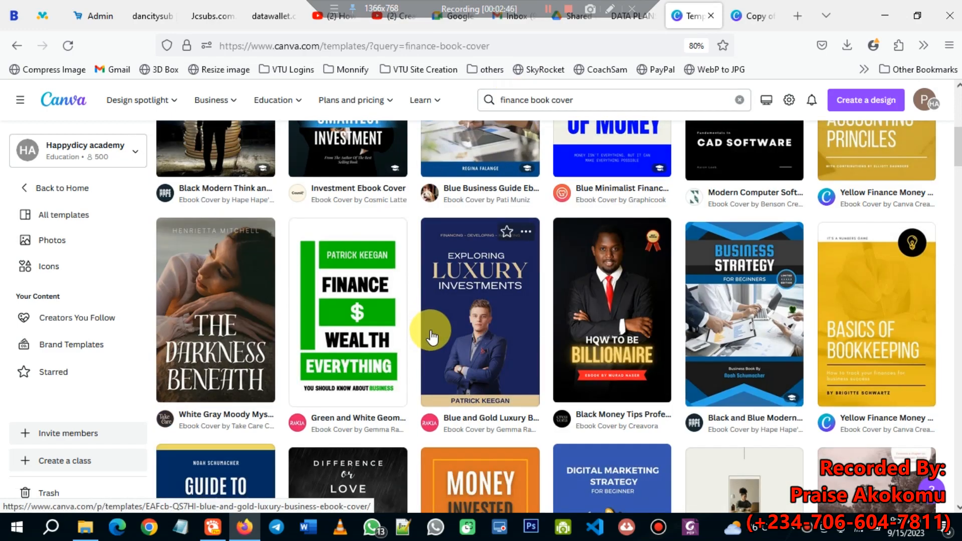
scroll(431, 337, "down", 10)
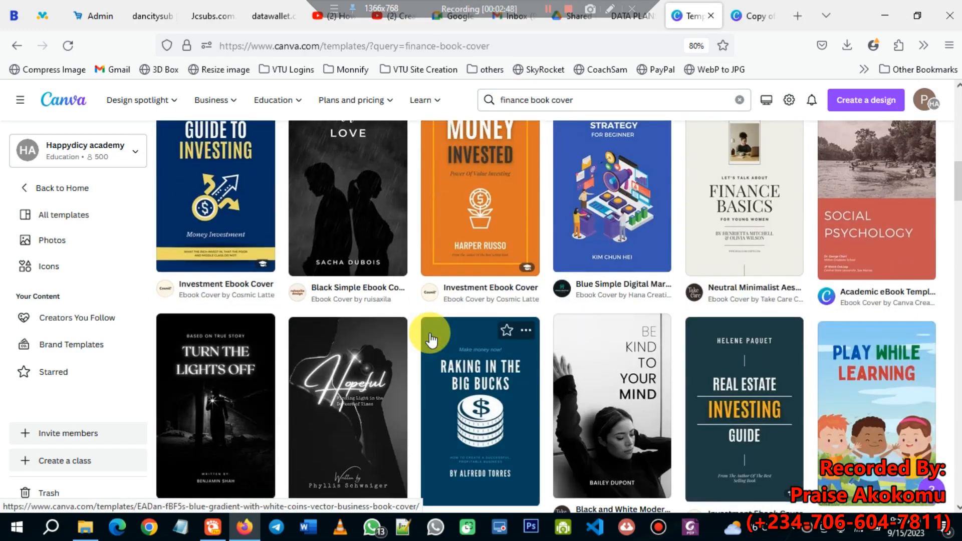
scroll(431, 339, "down", 5)
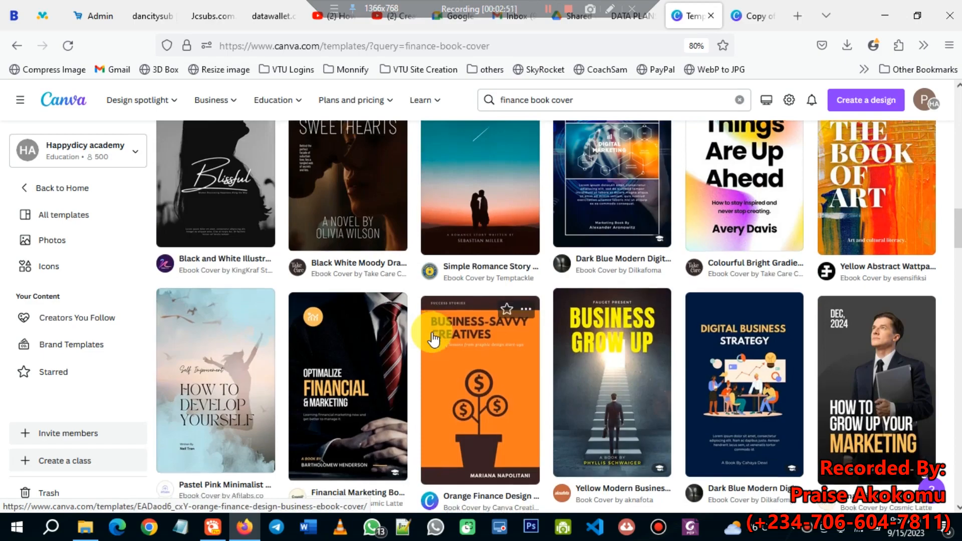
scroll(434, 340, "down", 4)
scroll(432, 338, "down", 10)
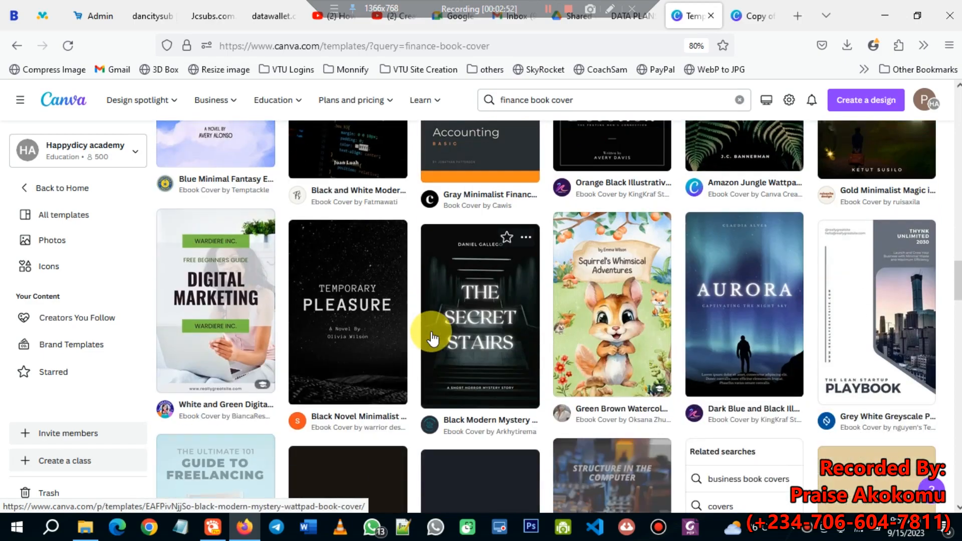
scroll(432, 338, "down", 10)
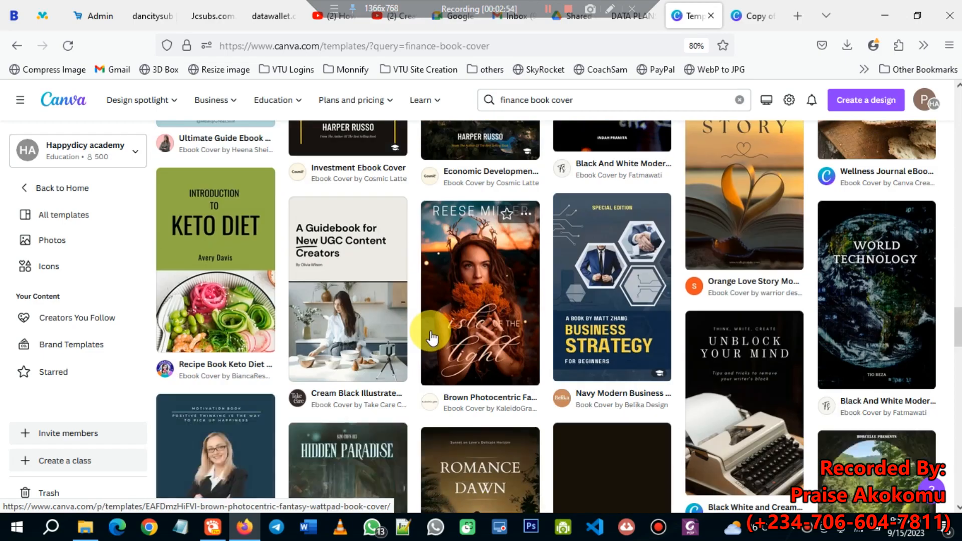
scroll(432, 339, "down", 10)
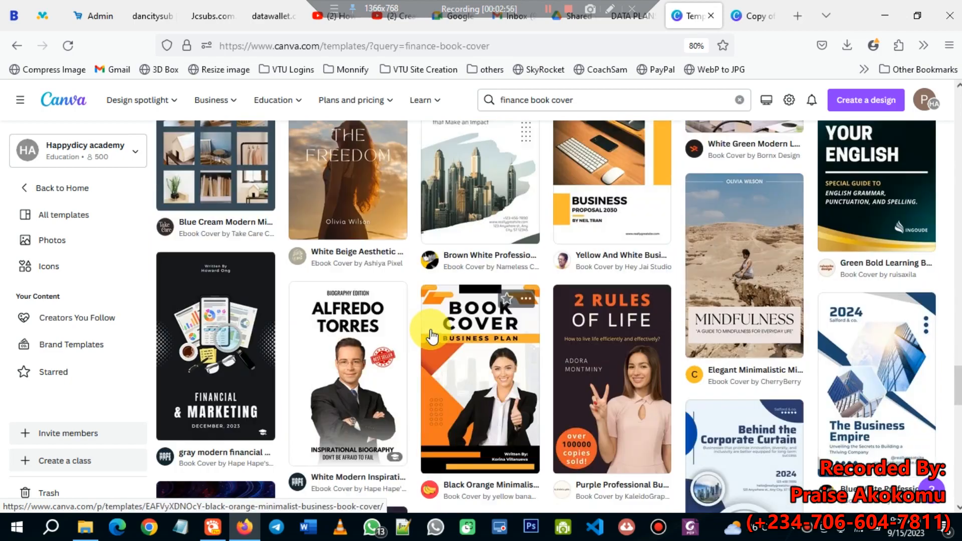
scroll(433, 335, "down", 4)
scroll(431, 335, "down", 8)
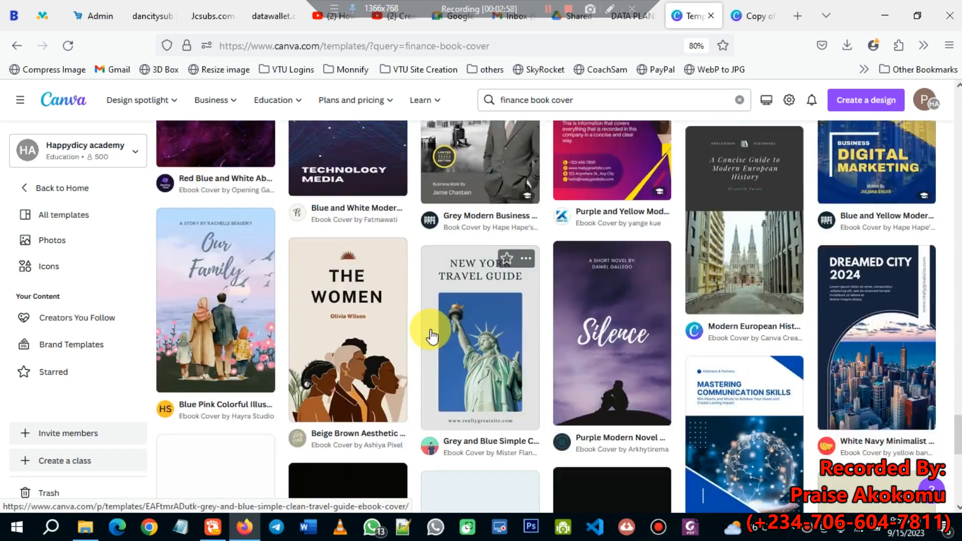
scroll(432, 337, "down", 10)
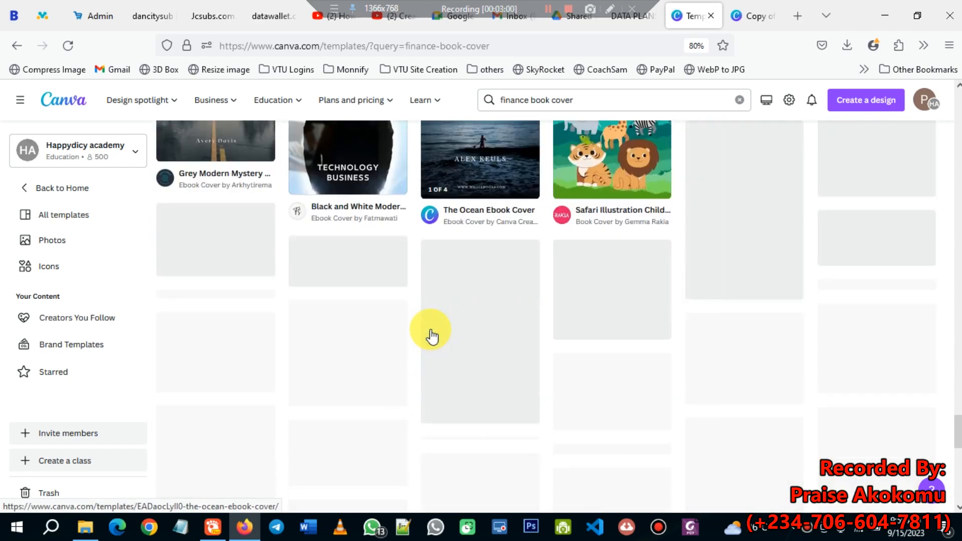
scroll(432, 335, "down", 3)
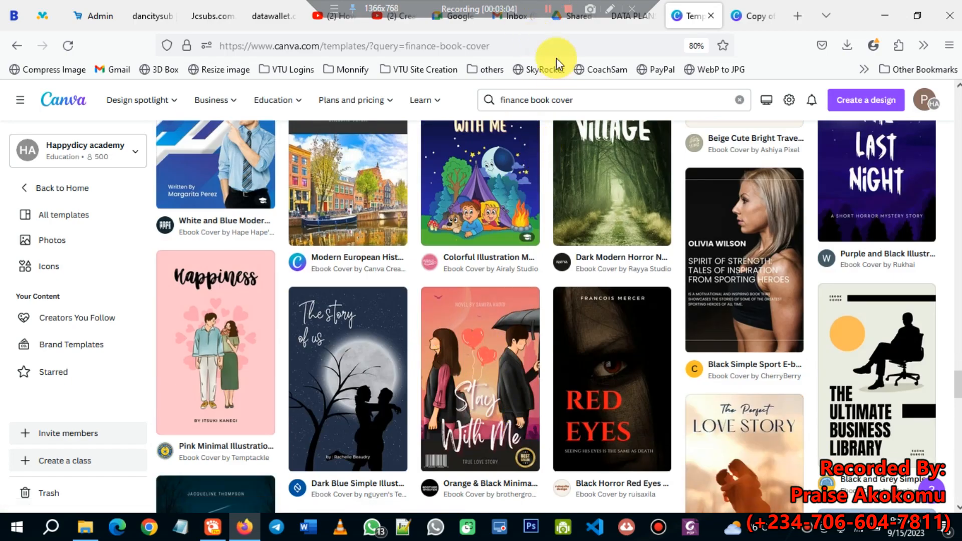
scroll(550, 210, "down", 5)
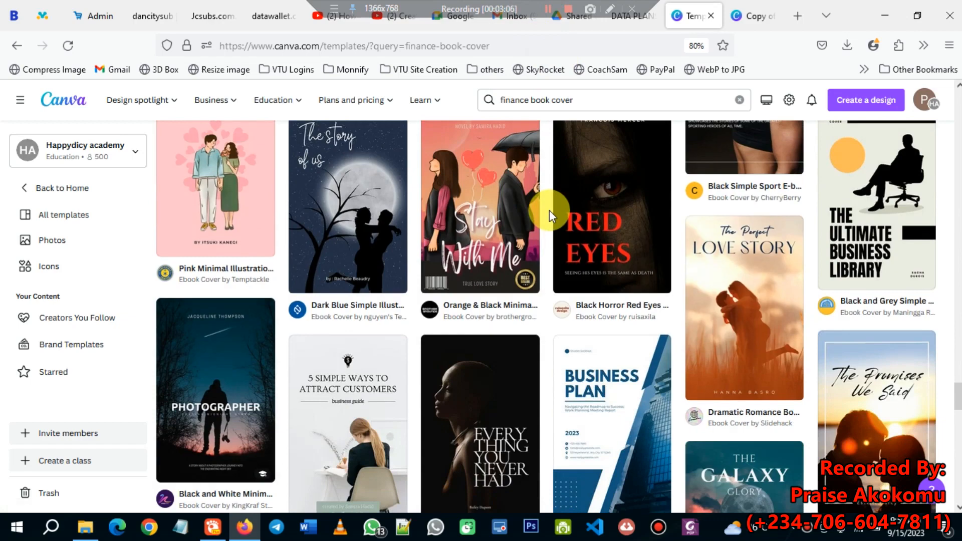
scroll(546, 170, "up", 7)
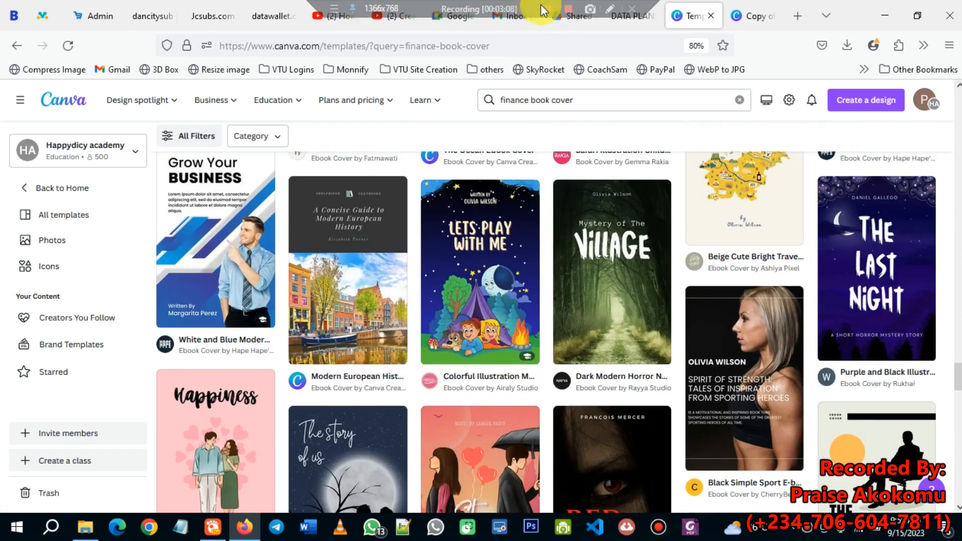
left_click(549, 8)
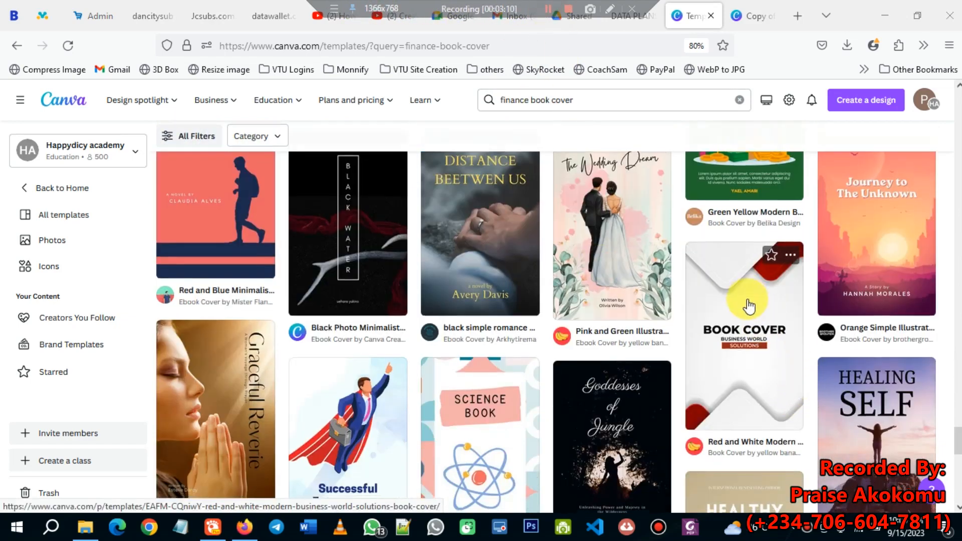
scroll(751, 304, "down", 1)
scroll(750, 304, "up", 5)
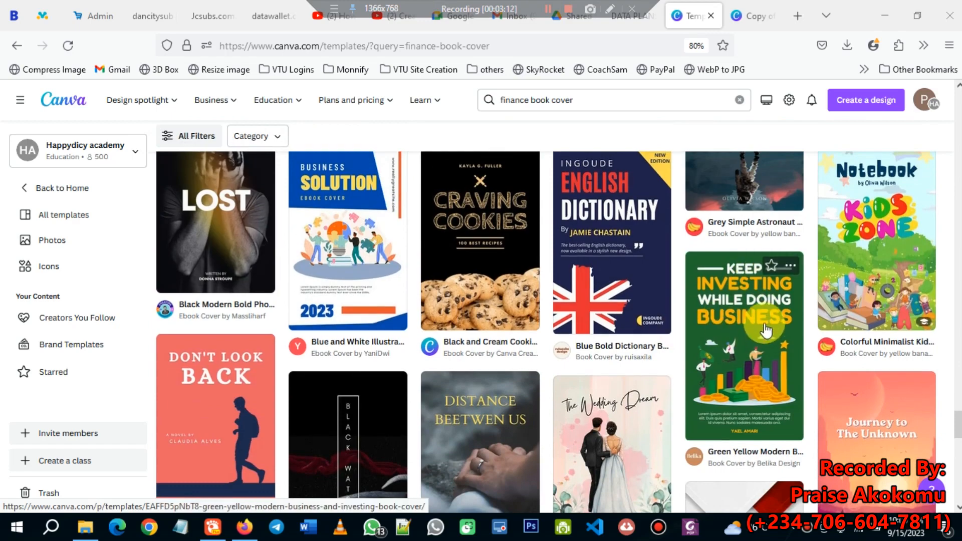
scroll(752, 351, "down", 7)
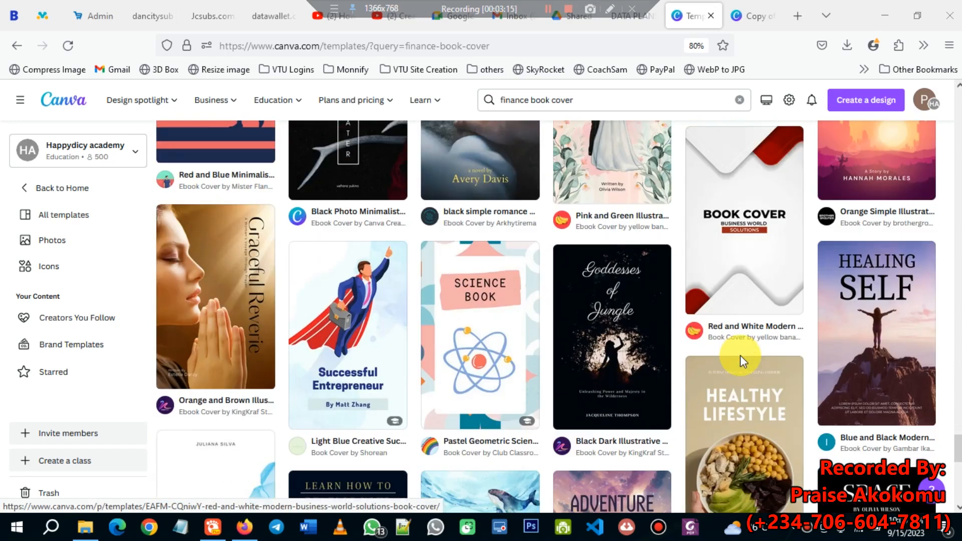
scroll(743, 362, "down", 8)
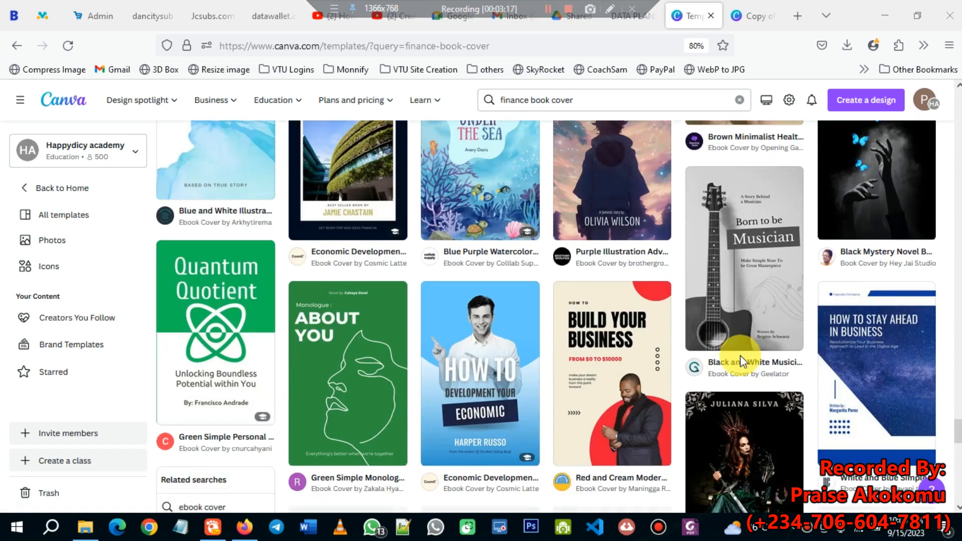
scroll(740, 360, "up", 5)
scroll(738, 359, "down", 4)
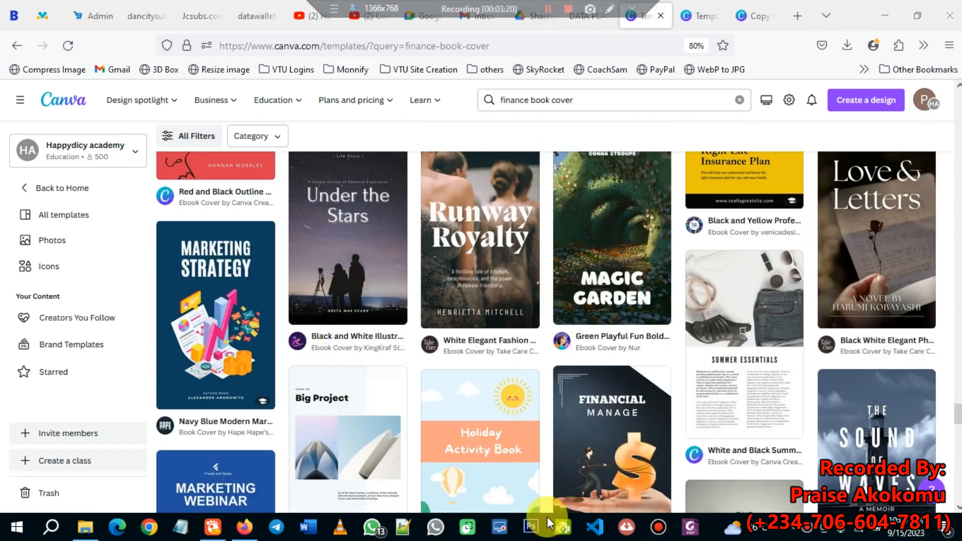
- Open the navy blue Marketing Strategy cover in a new tab, and switch to the "Keep Investing While Doing Business" template page
right_click(212, 285)
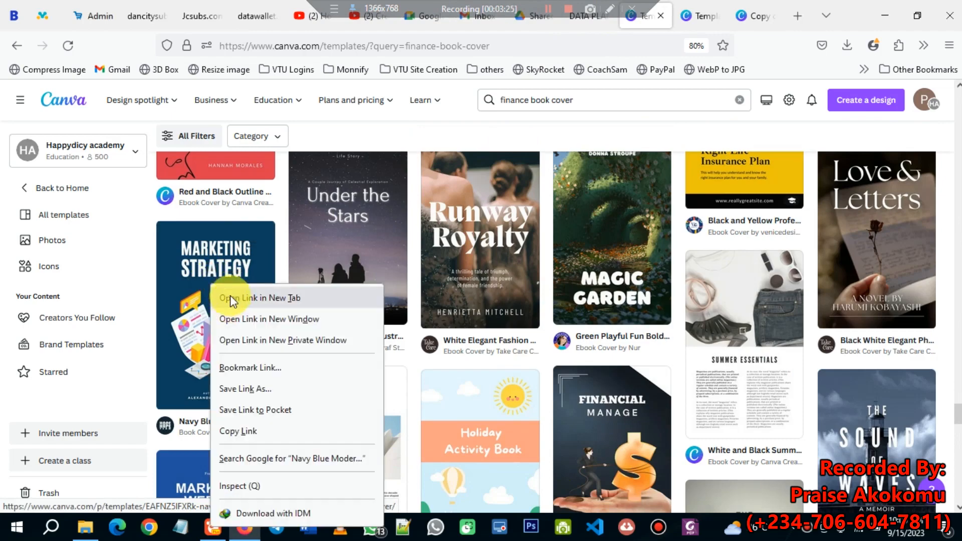
left_click(231, 297)
scroll(216, 375, "down", 8)
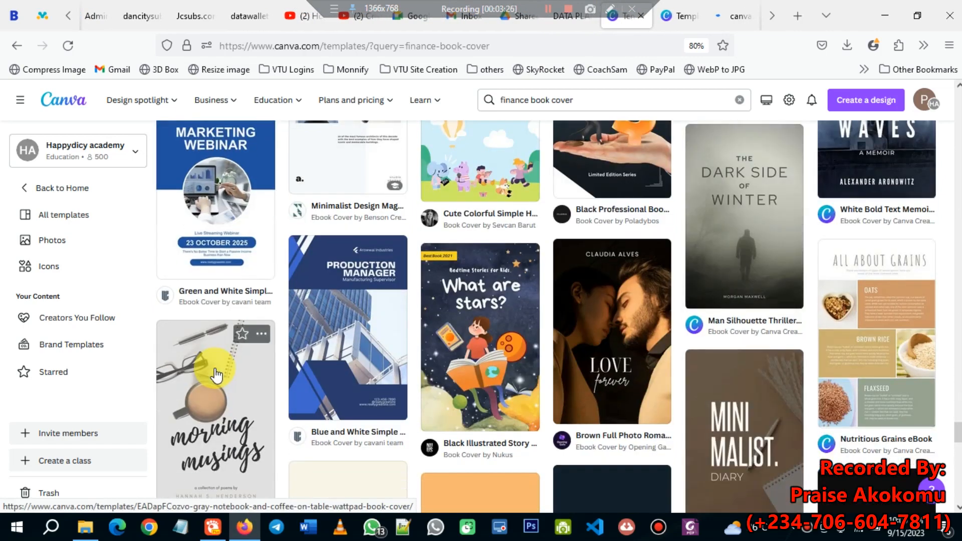
scroll(215, 369, "down", 3)
scroll(215, 369, "up", 3)
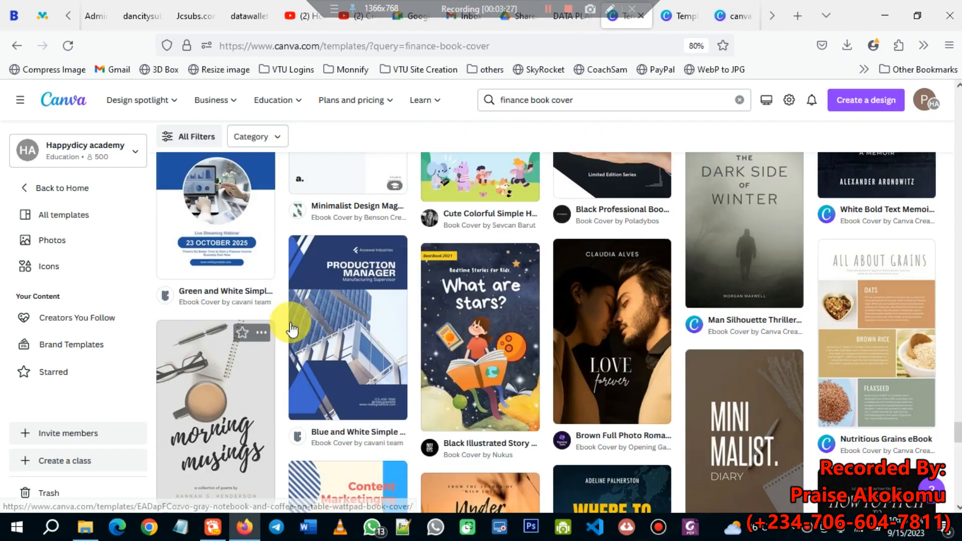
left_click(675, 16)
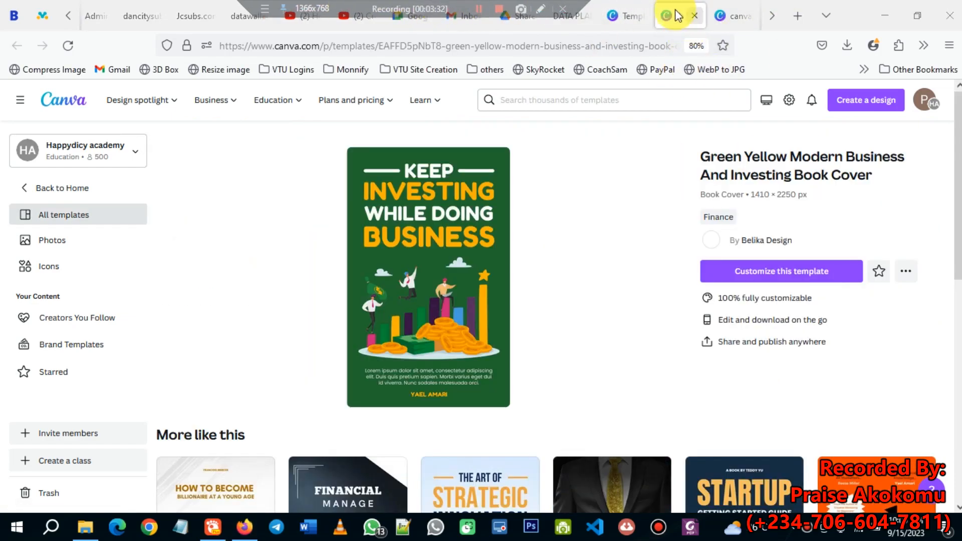
- Compare the green Business And Investing cover with the Navy Blue Modern Marketing Strategy Book Cover, and open the navy blue template for customizing
scroll(427, 253, "down", 1)
scroll(426, 253, "up", 1)
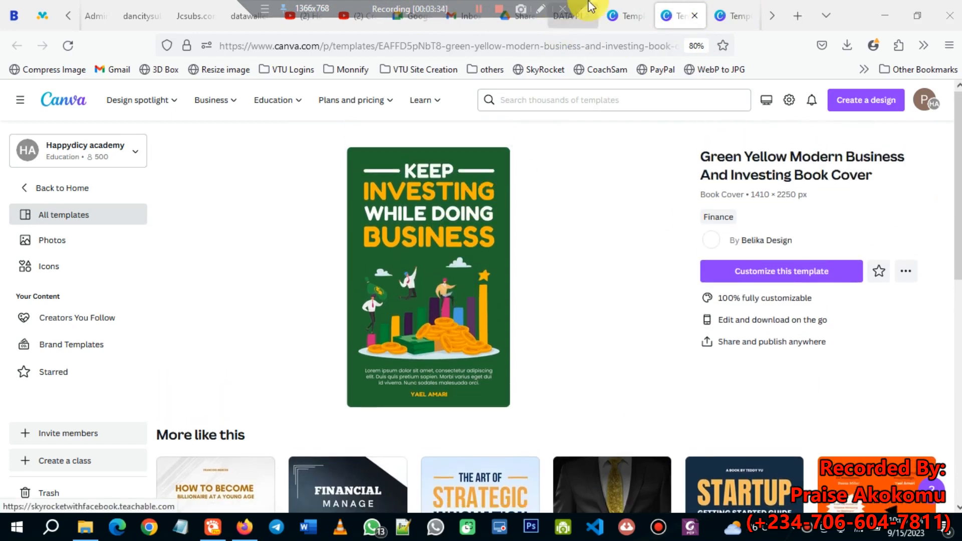
left_click(720, 15)
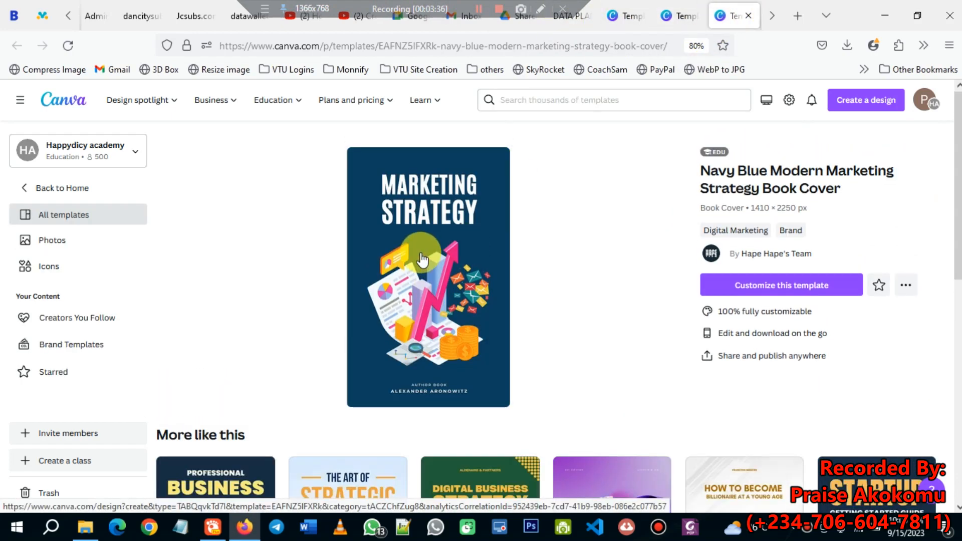
scroll(430, 286, "down", 2)
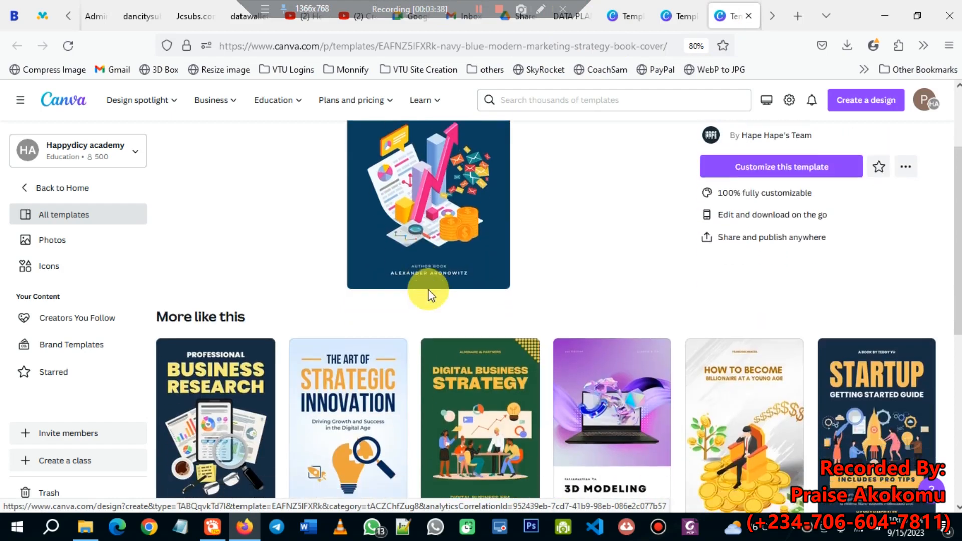
scroll(429, 285, "up", 2)
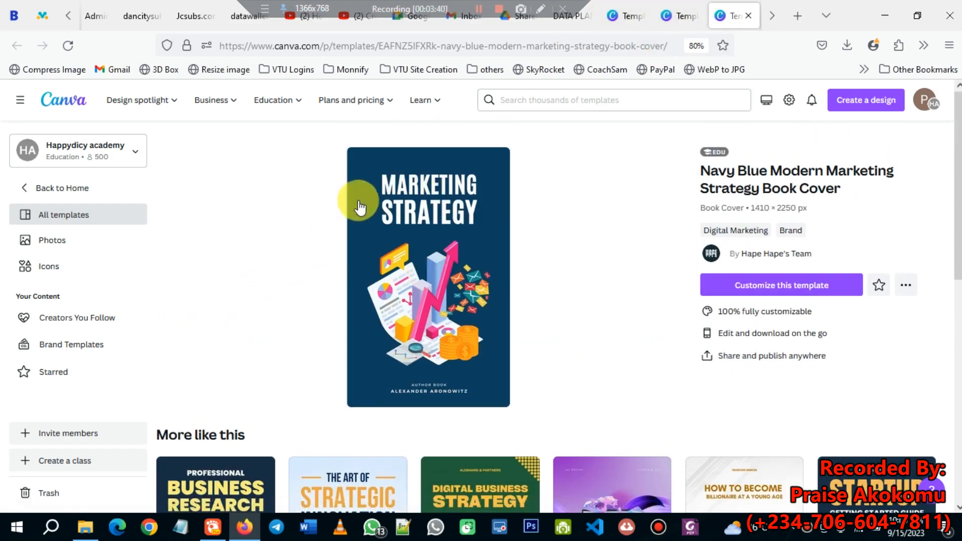
left_click(680, 16)
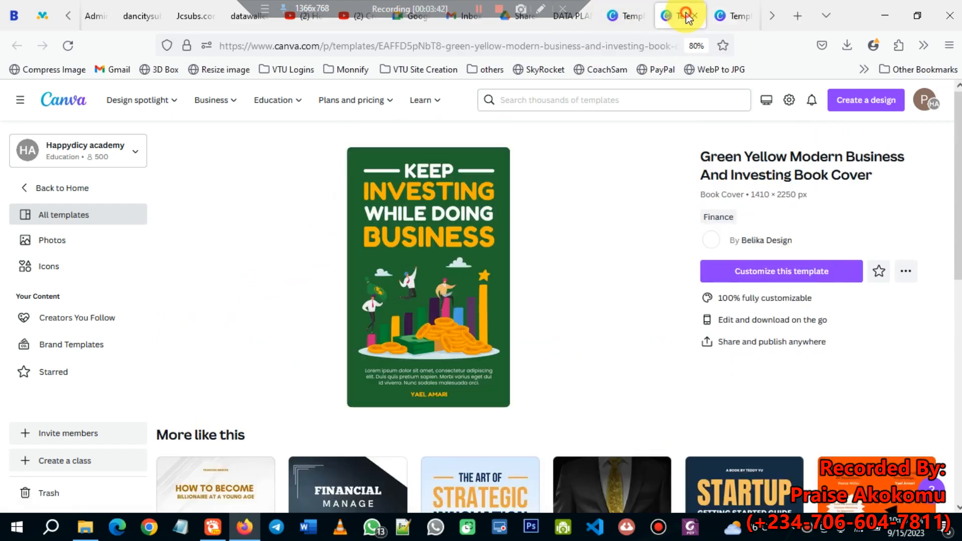
left_click(729, 10)
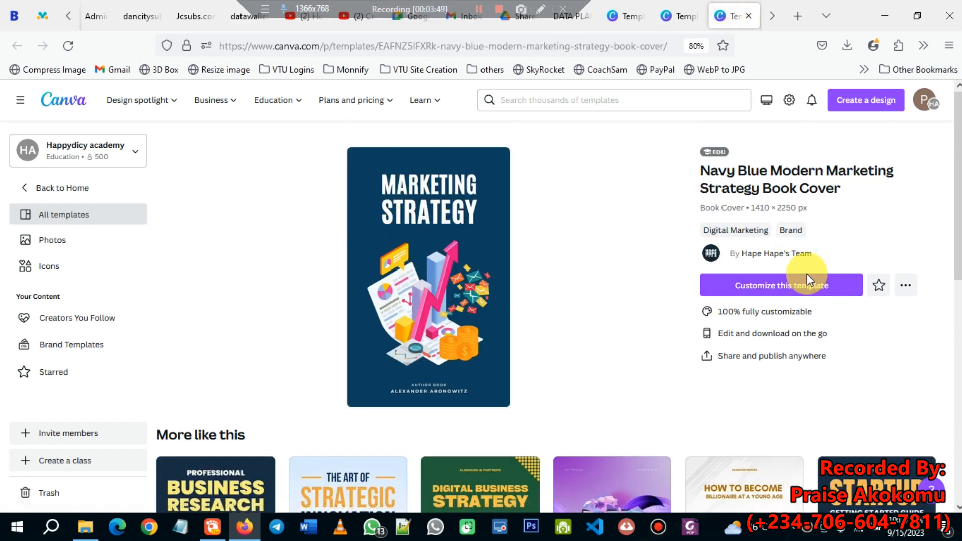
left_click(784, 285)
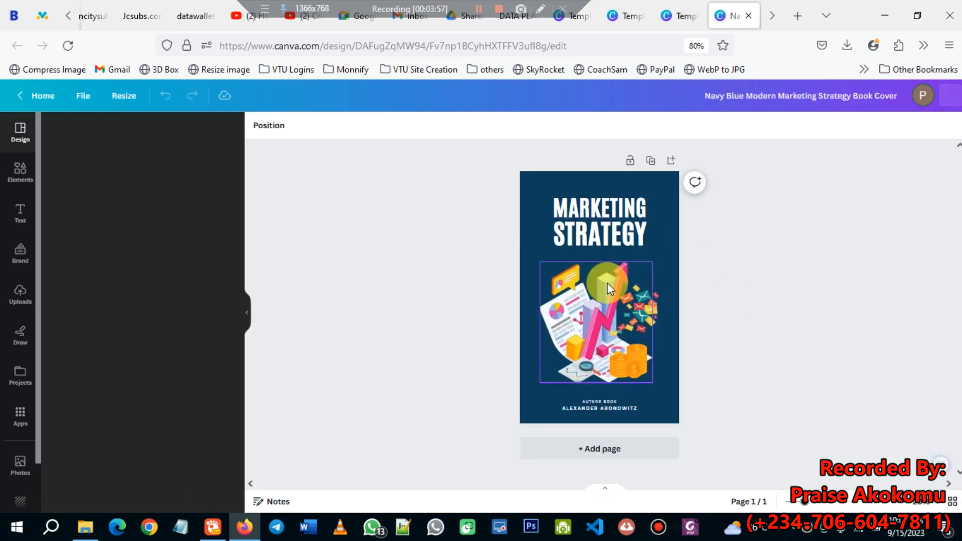
- Replace the word "MARKETING" in the cover title with "MONEY MAKING"
scroll(607, 284, "up", 2)
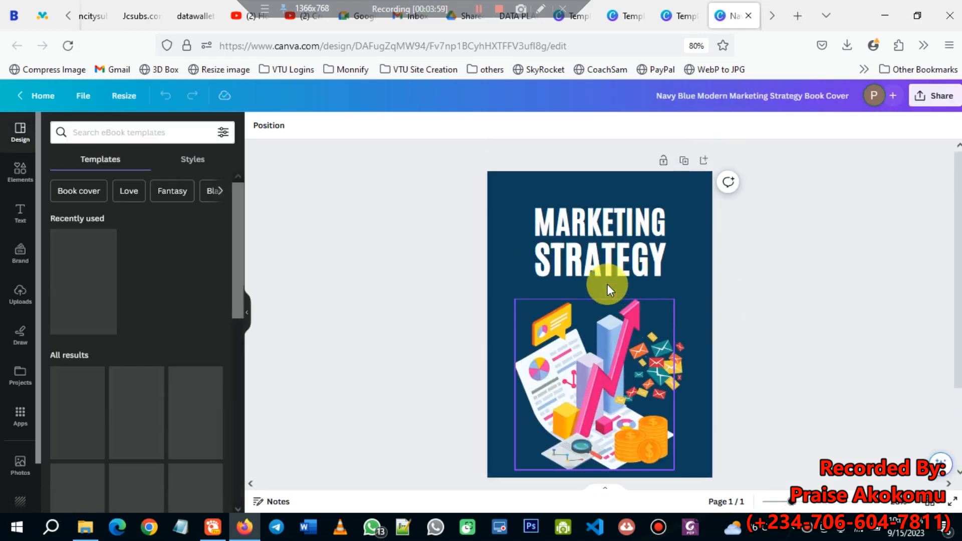
left_click(591, 220)
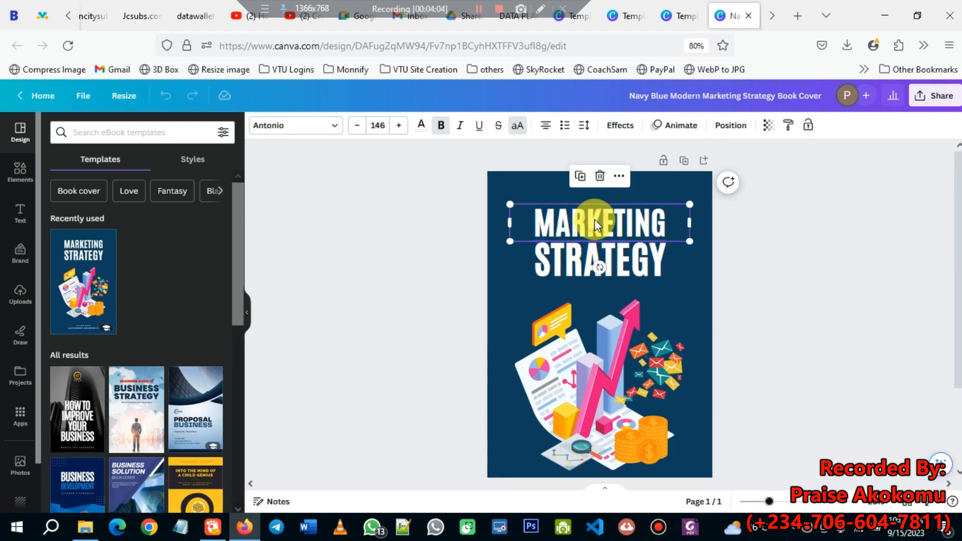
left_click(596, 221)
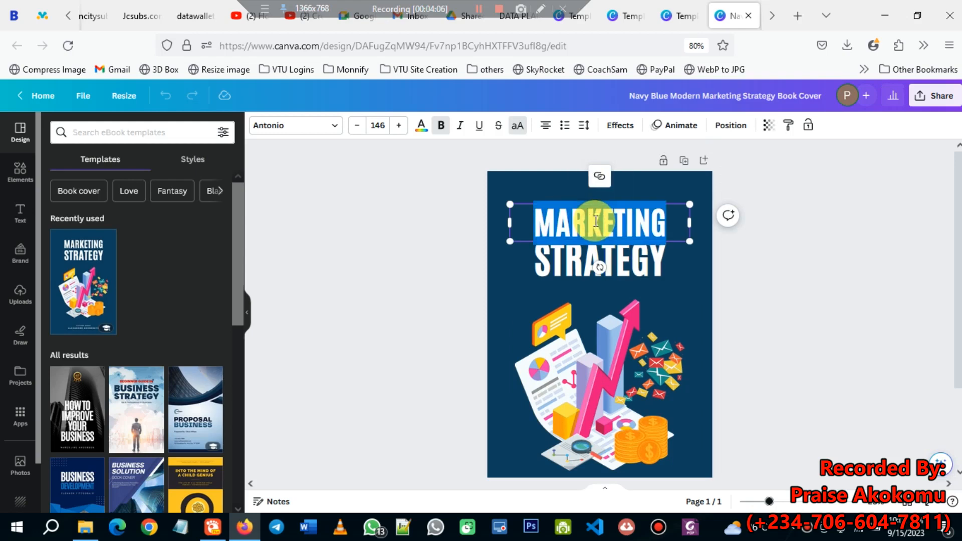
type("MON")
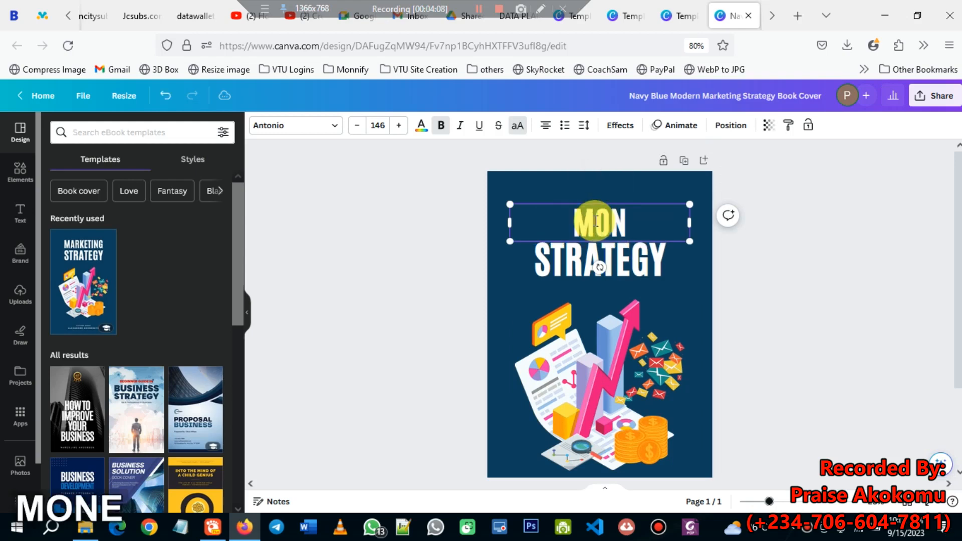
type("EY MAKING")
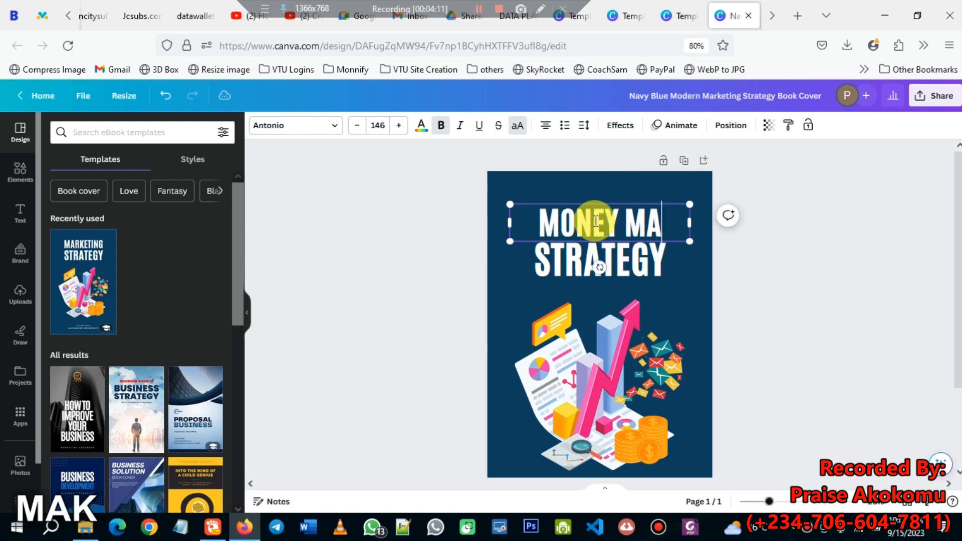
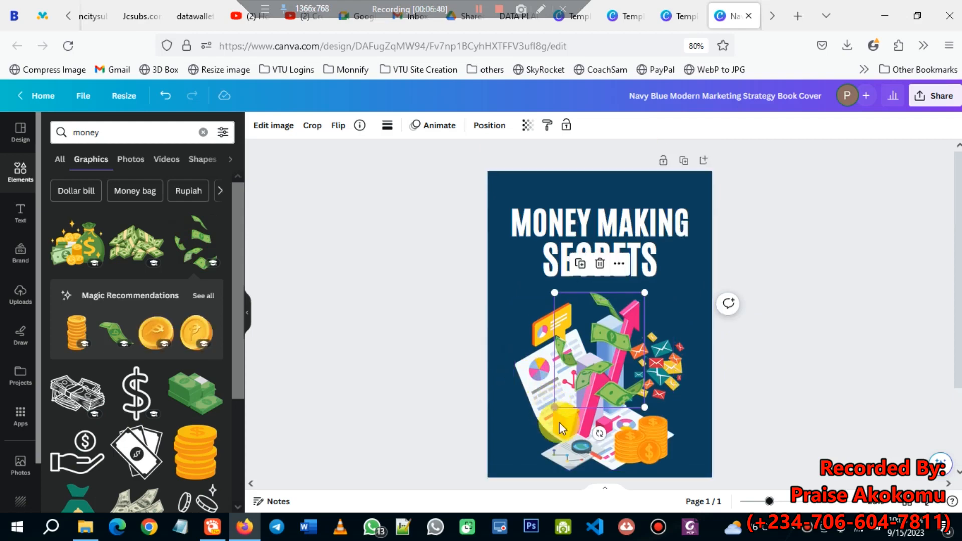
- Move the flying banknotes graphic to the cover's upper-right corner so that it partly overhangs the page edge
left_click_drag(604, 343, 714, 171)
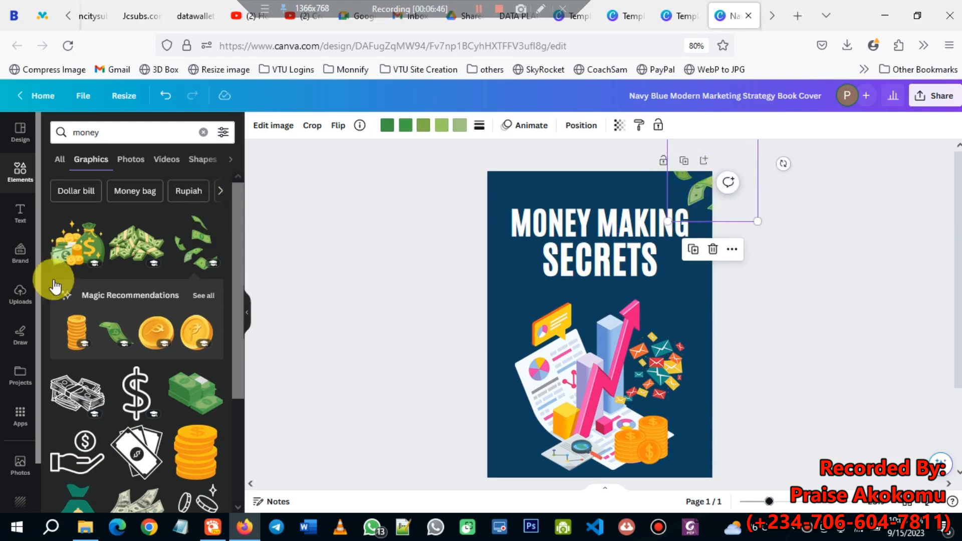
- Look through the image editing effects available for the flying banknotes graphic, including Smartmockups, Duotone and the suggested effects
left_click(273, 125)
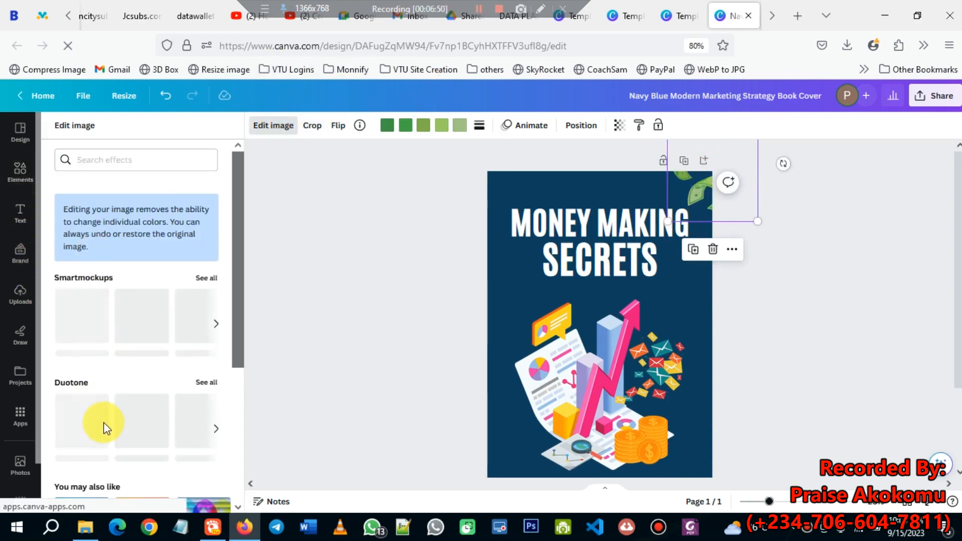
scroll(125, 421, "down", 3)
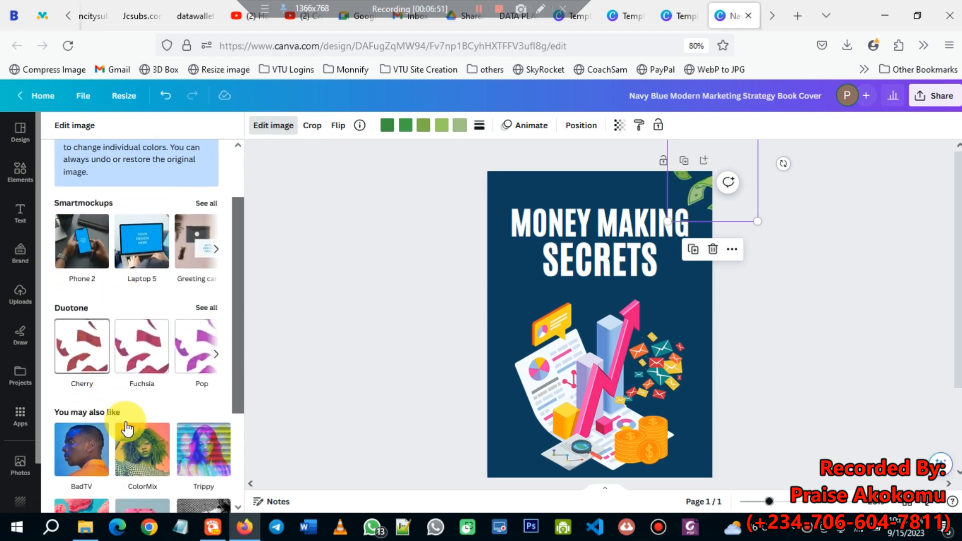
scroll(128, 381, "down", 2)
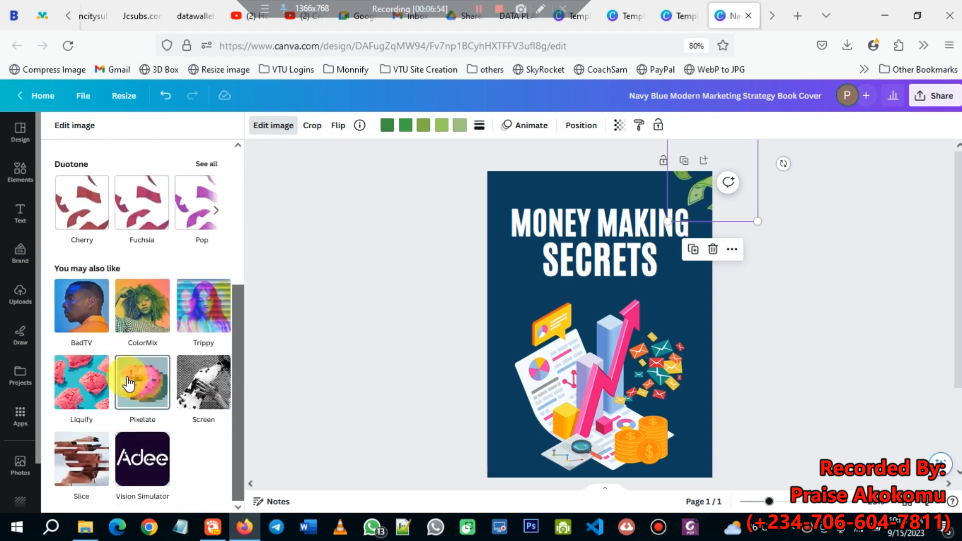
scroll(128, 384, "up", 5)
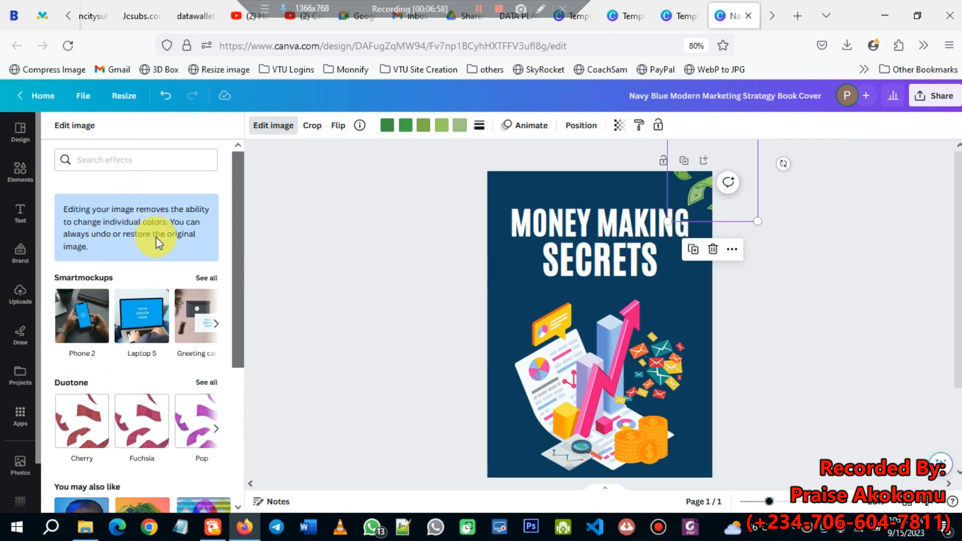
scroll(170, 386, "down", 2)
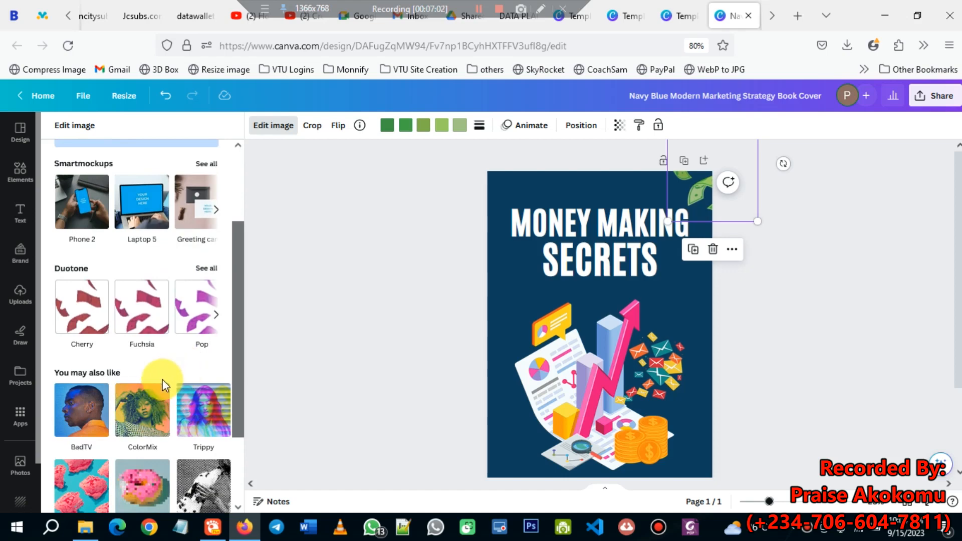
scroll(155, 398, "down", 1)
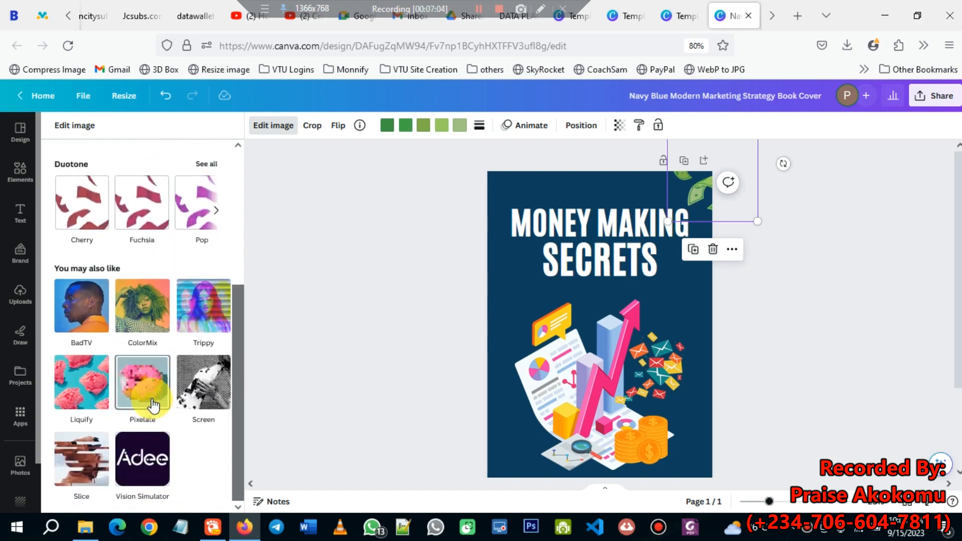
scroll(142, 388, "up", 3)
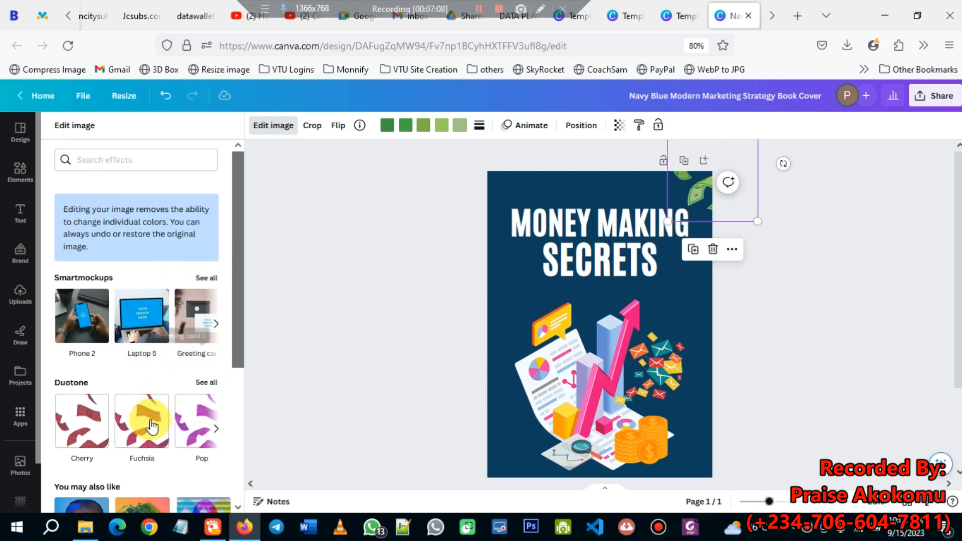
scroll(152, 430, "down", 2)
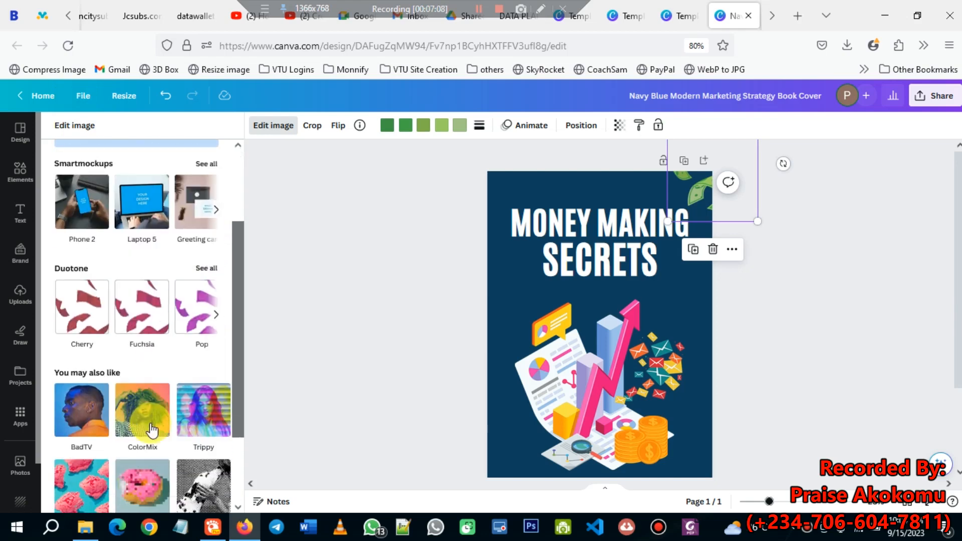
left_click(790, 358)
left_click(801, 327)
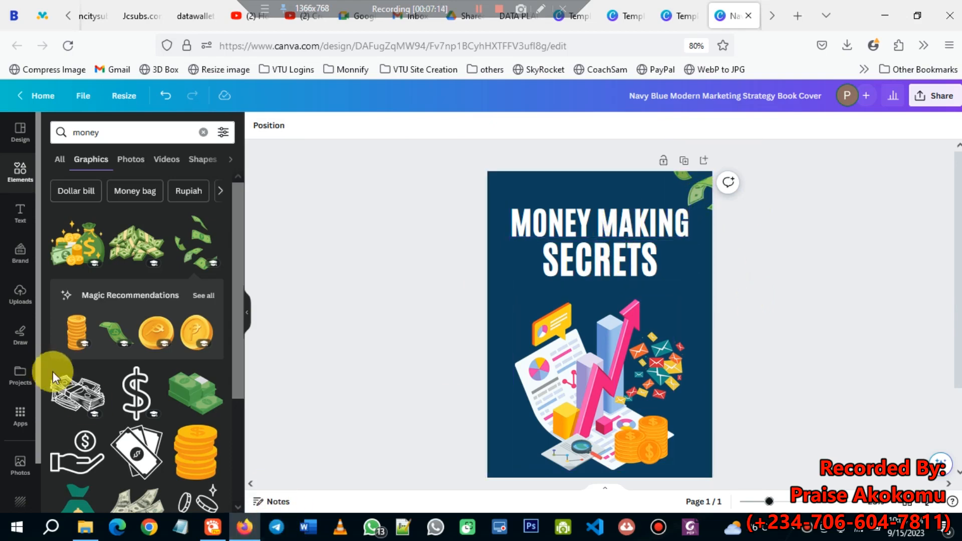
- Delete the growth chart and report illustration from the middle of the cover
scroll(76, 418, "down", 3)
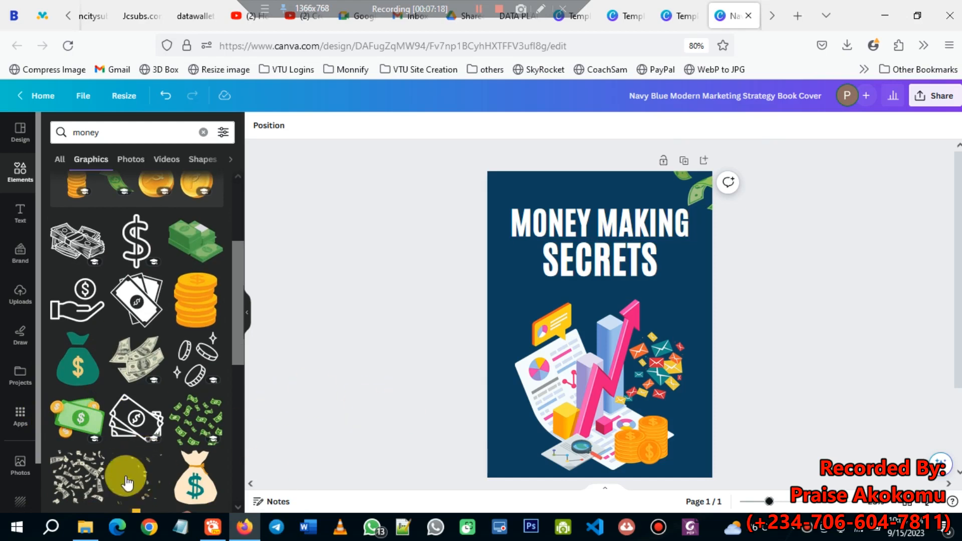
scroll(134, 446, "down", 1)
scroll(134, 440, "down", 3)
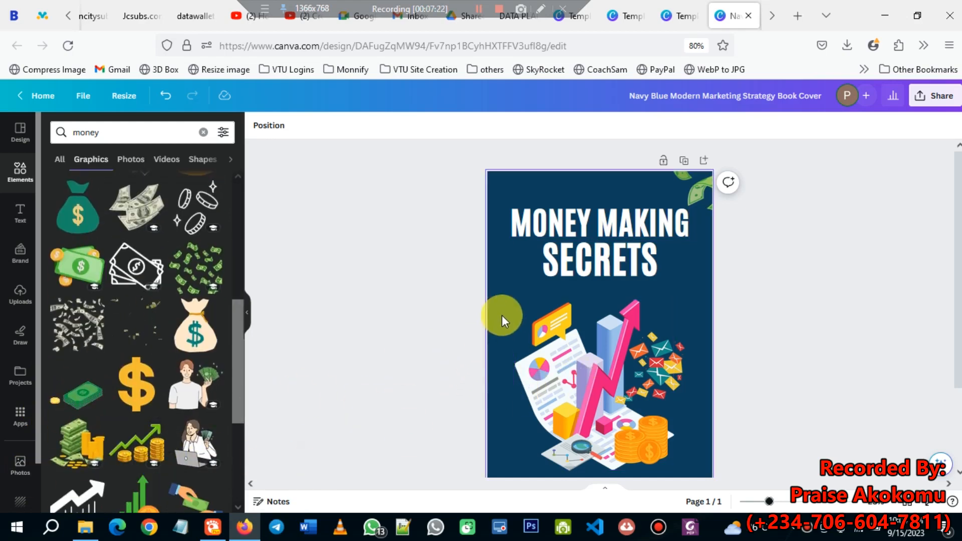
scroll(622, 402, "down", 2)
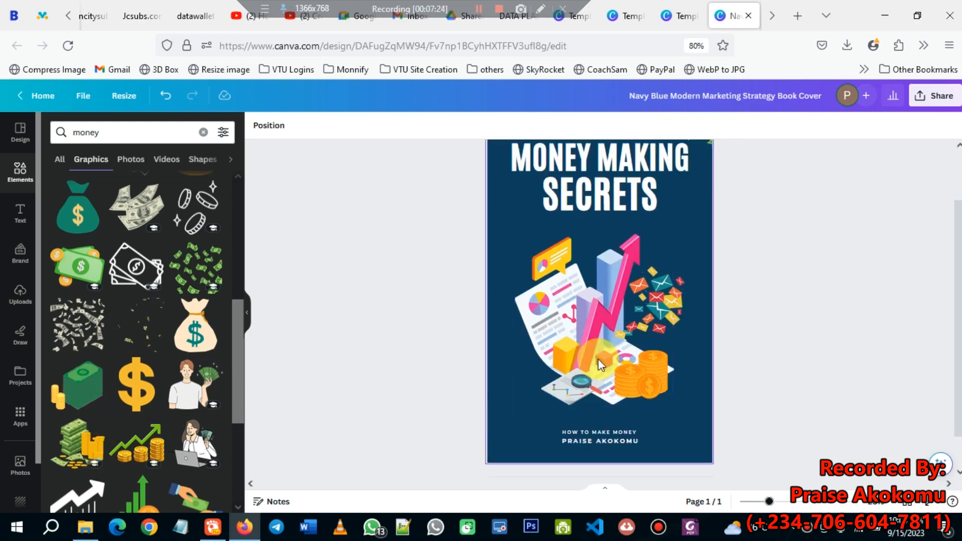
left_click(589, 299)
key("Delete")
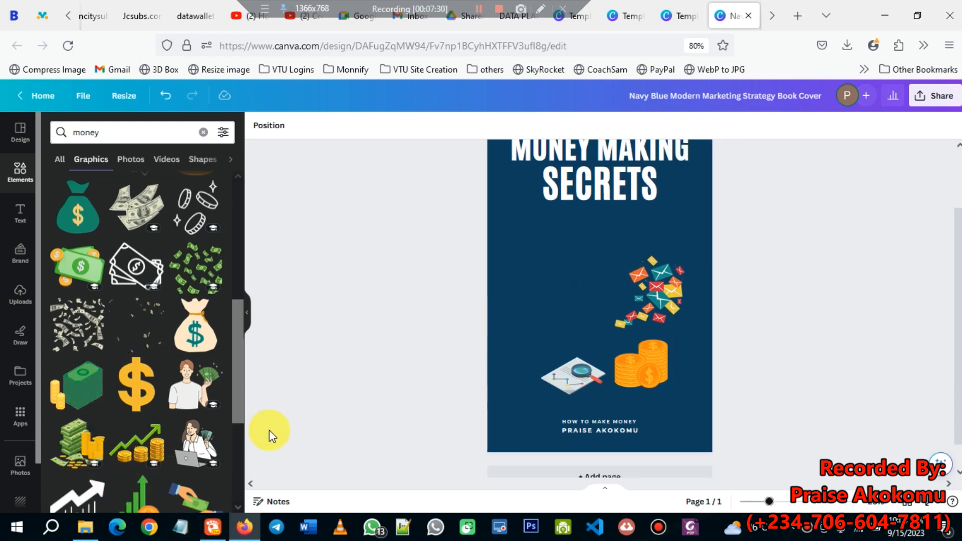
- Add the graphic of stacked banknotes and gold coins enlarged below the title, and delete the scattered envelopes
left_click(76, 436)
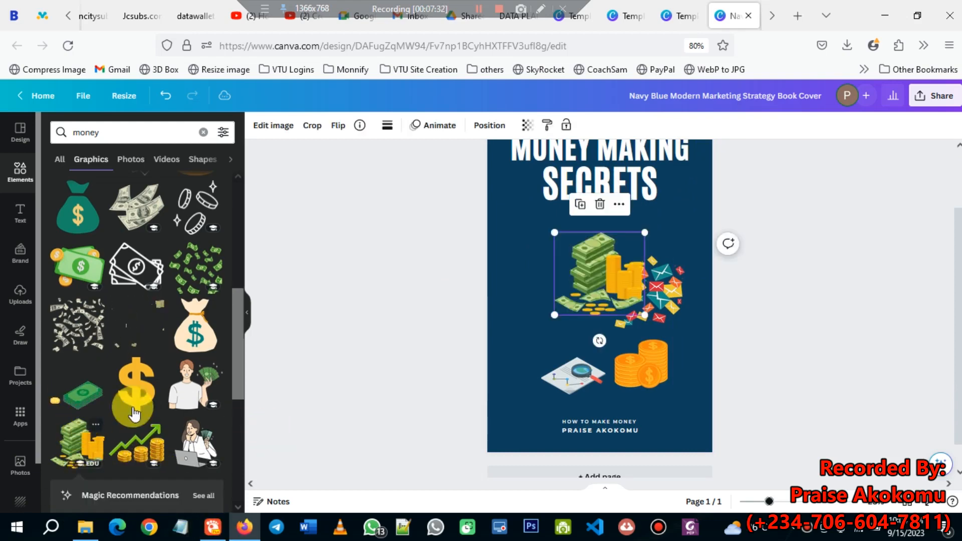
left_click_drag(644, 316, 672, 360)
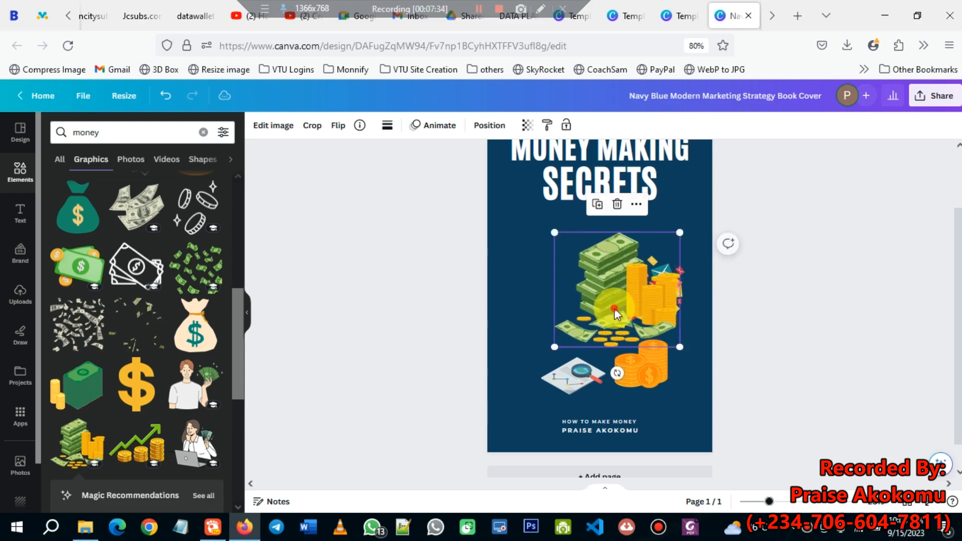
left_click_drag(615, 308, 601, 288)
left_click(674, 285)
key("Delete")
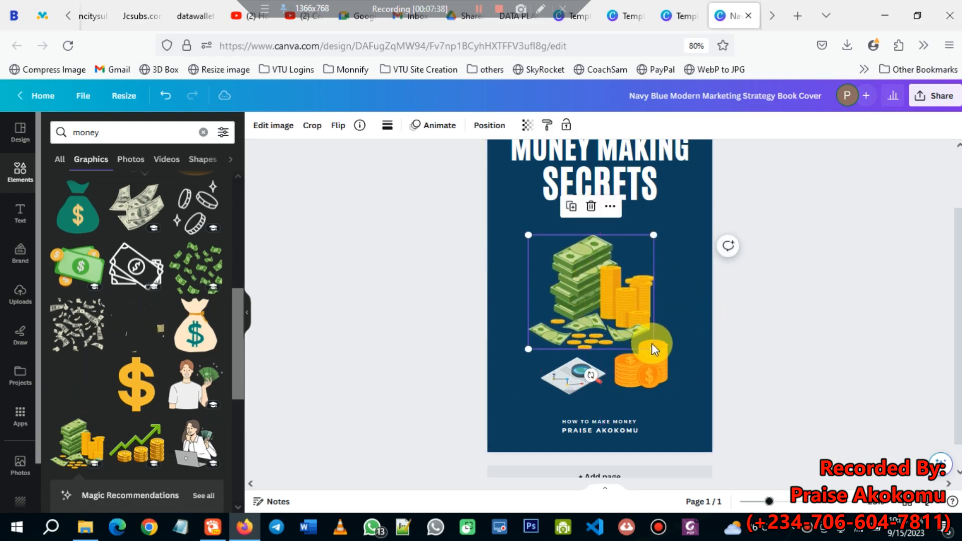
- Enlarge the banknotes and coins graphic slightly, and move the separate orange coin stack to its lower-left corner
left_click_drag(654, 345, 545, 370)
left_click(637, 375)
left_click(612, 314)
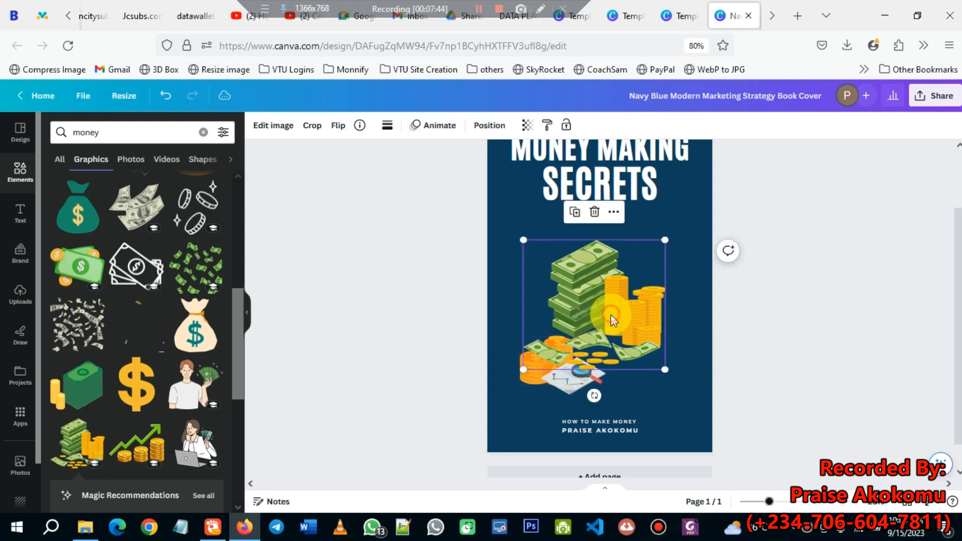
- Bring the orange coin stack to the front of the banknotes graphic
left_click(528, 374)
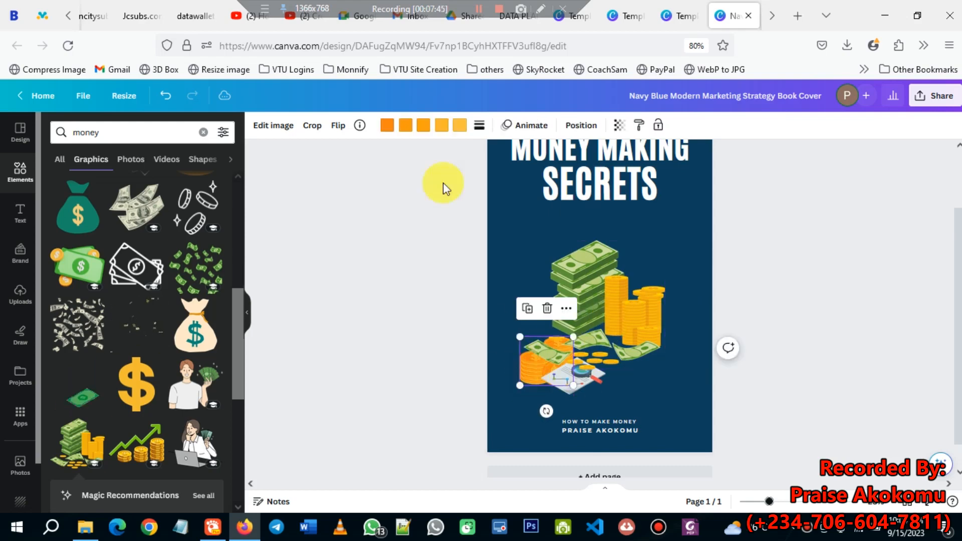
left_click(582, 126)
left_click(97, 181)
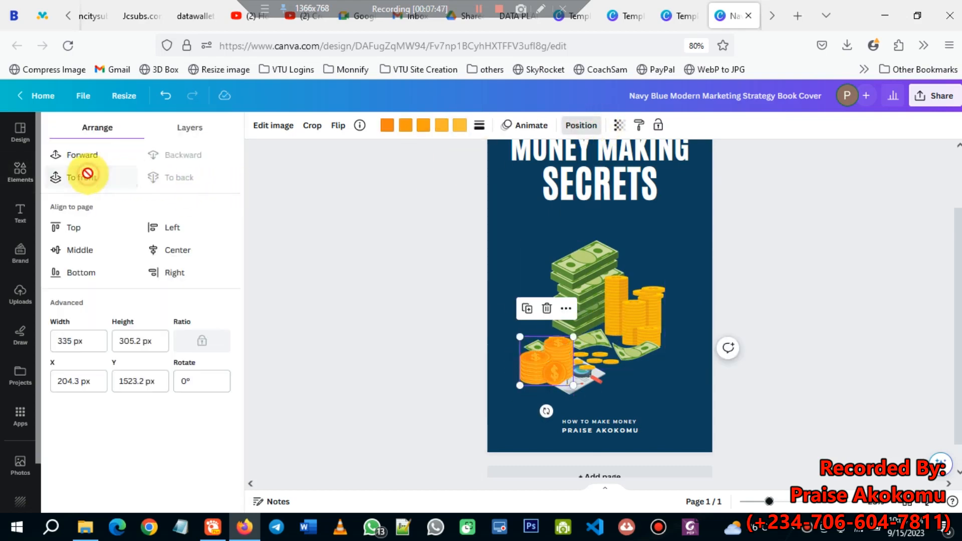
left_click(727, 356)
- Delete the magnifying glass and chart sheet graphic, and shift the orange coin stack closer to the banknotes
left_click_drag(574, 386, 633, 393)
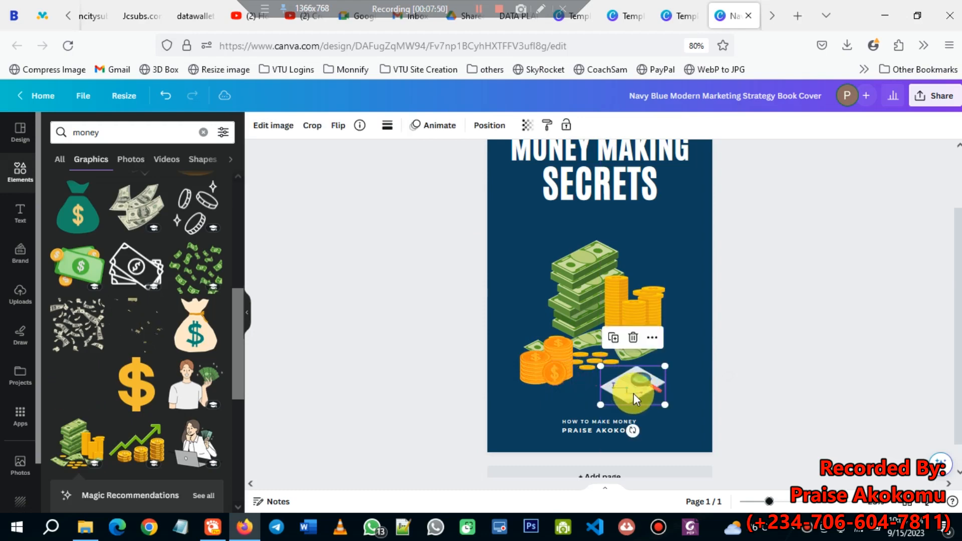
key("Delete")
left_click_drag(533, 340, 570, 359)
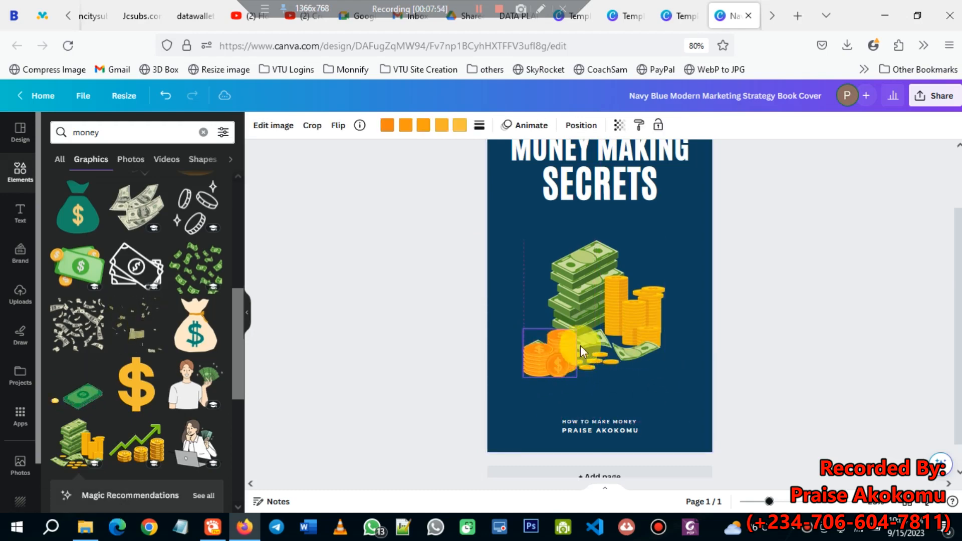
- Move the banknotes and coins graphic and the orange coin stack slightly higher, keeping the coin stack at the graphic's lower-left corner
left_click_drag(644, 328, 652, 337)
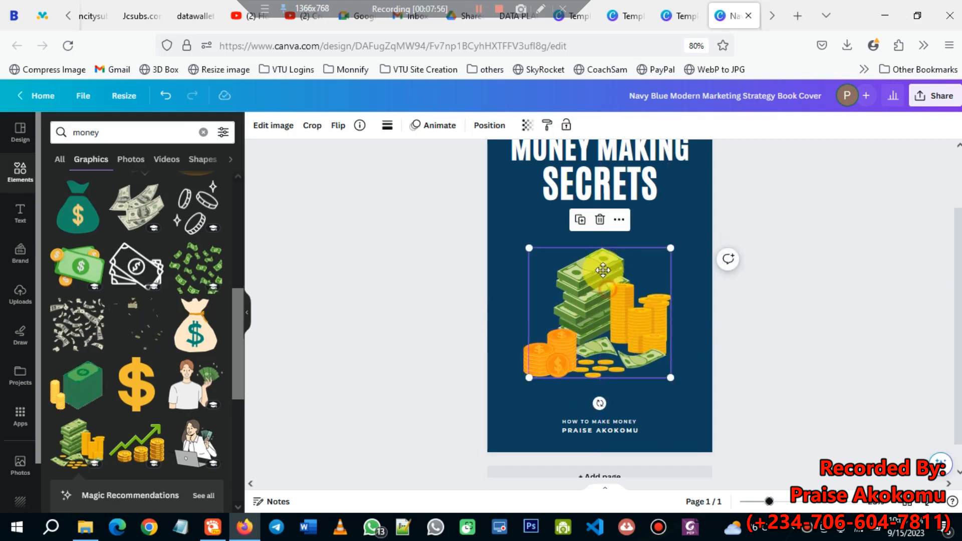
left_click_drag(603, 270, 608, 267)
mouse_move(554, 354)
left_mouse_down()
mouse_move(540, 328)
mouse_move(562, 362)
mouse_move(535, 361)
mouse_move(530, 338)
mouse_move(549, 346)
left_mouse_up()
- Bring the banknotes and coins graphic in front of the orange coin stack, and nudge it slightly down
left_click(662, 349)
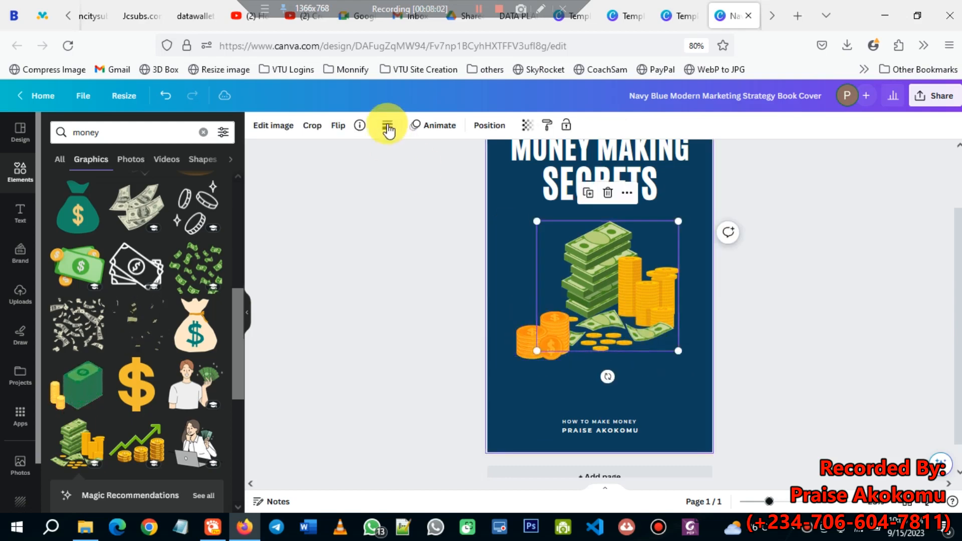
left_click(490, 126)
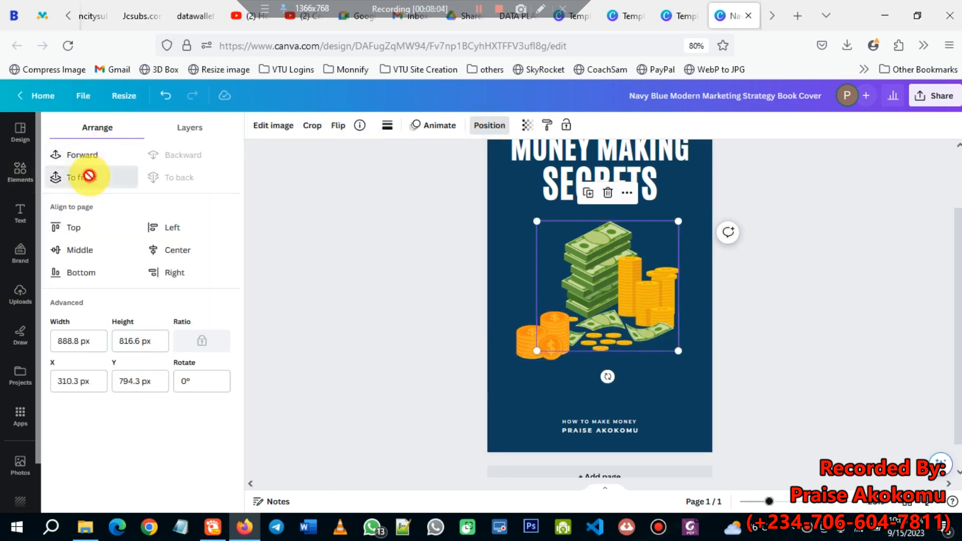
left_click(804, 369)
left_click(817, 370)
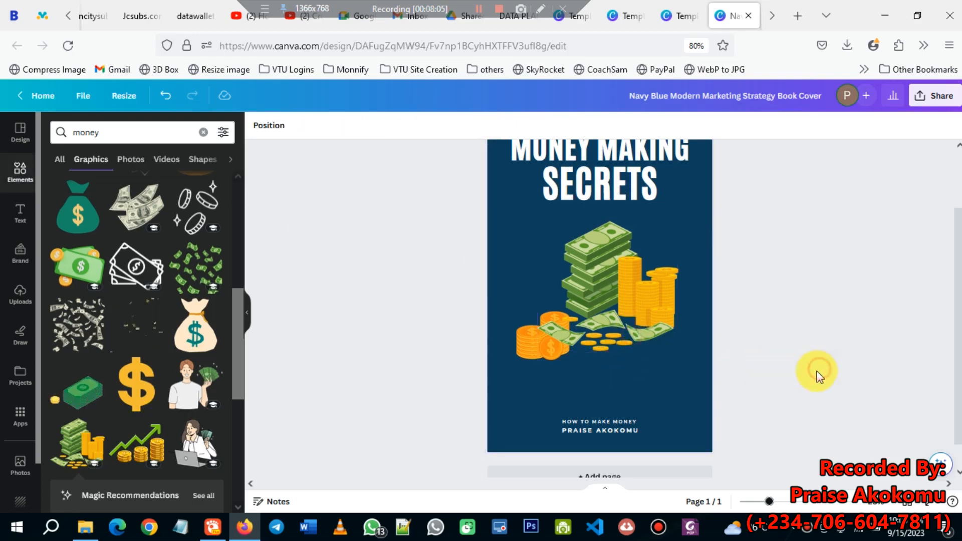
left_click_drag(636, 314, 637, 321)
left_click(842, 338)
- Move the "HOW TO MAKE MONEY" line up, away from the author name, and check the whole cover layout
scroll(817, 351, "up", 2)
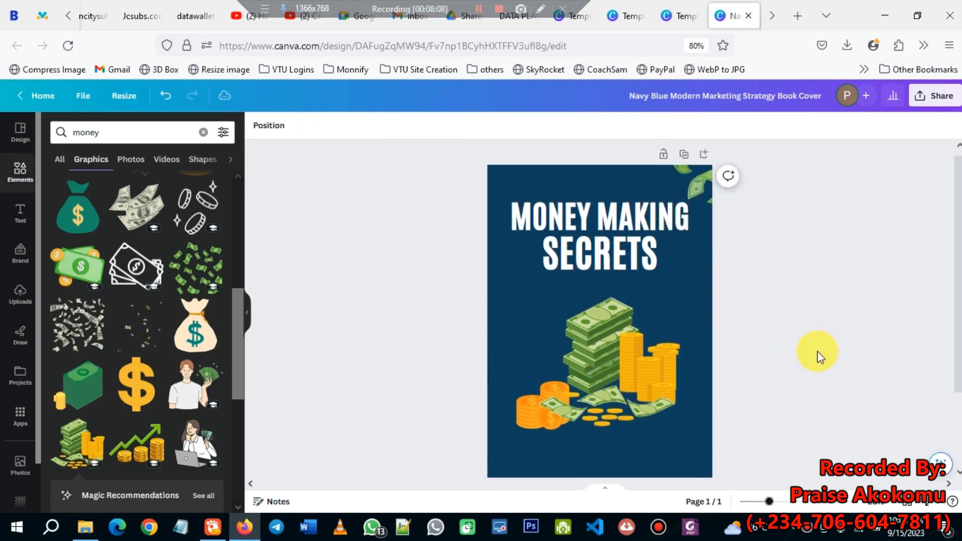
scroll(565, 347, "down", 2)
left_click_drag(601, 389, 608, 362)
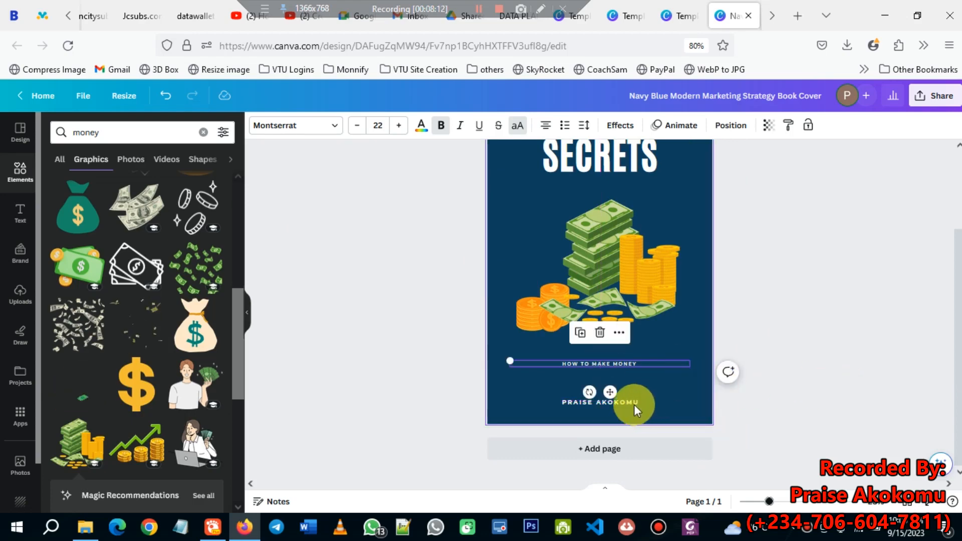
left_click(769, 404)
scroll(572, 303, "up", 2)
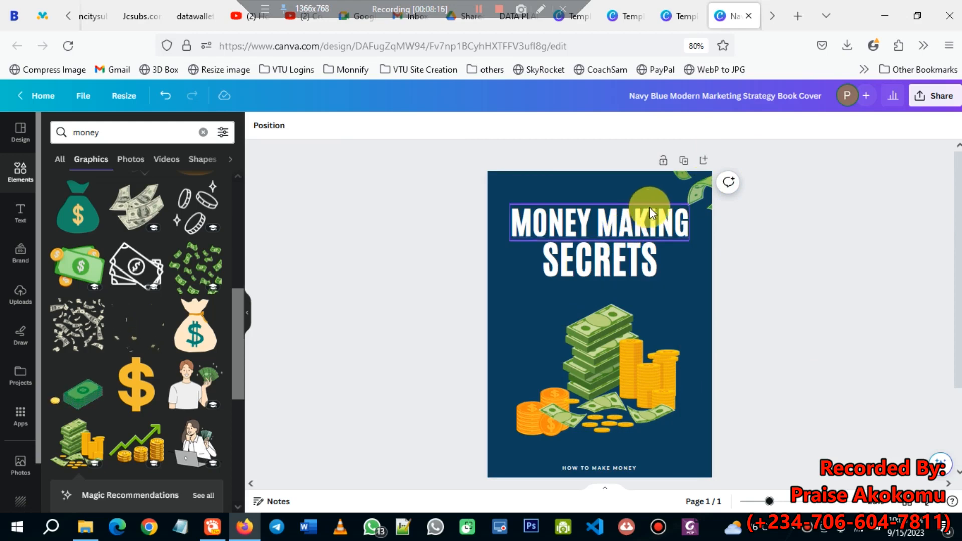
scroll(639, 368, "down", 2)
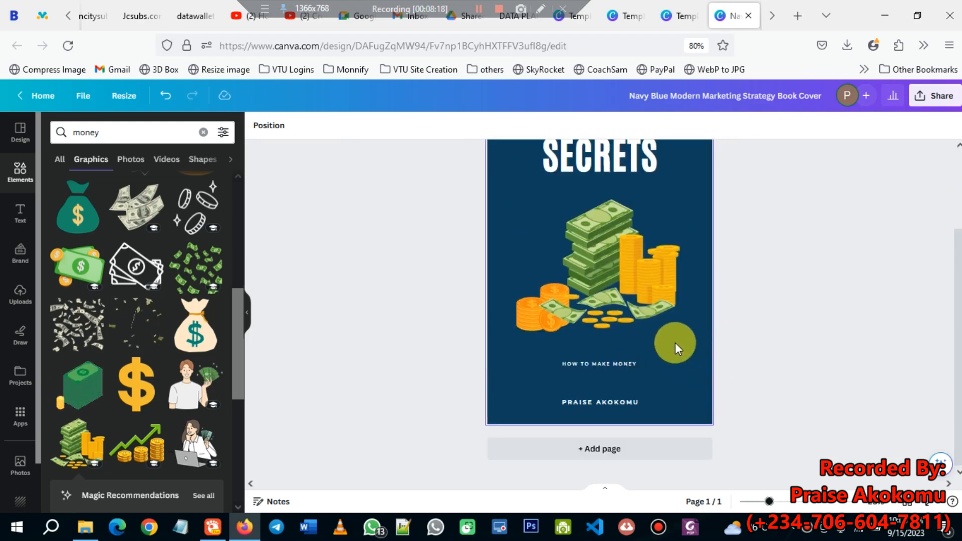
scroll(675, 342, "up", 2)
scroll(672, 347, "down", 2)
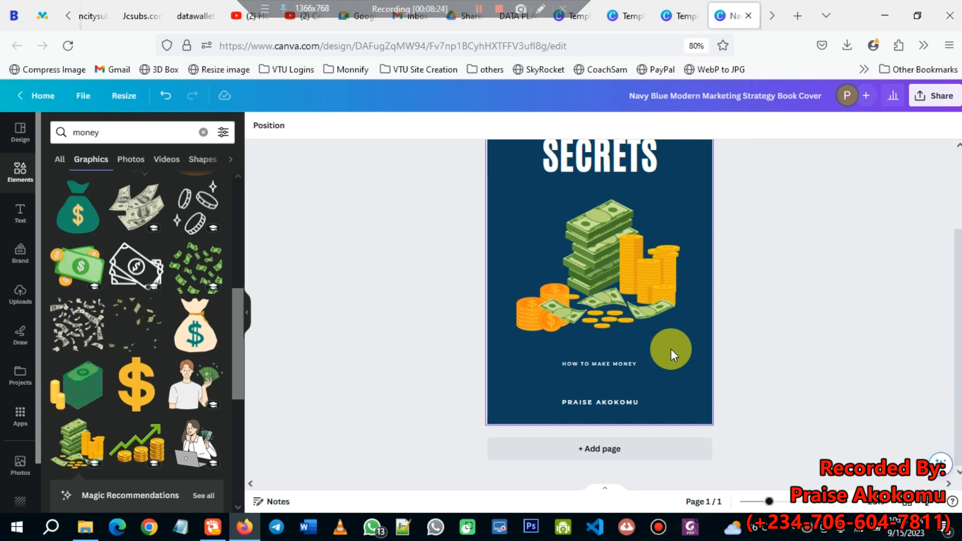
- Return to the finance book cover template results and search the templates for "table of content" instead
left_click(678, 16)
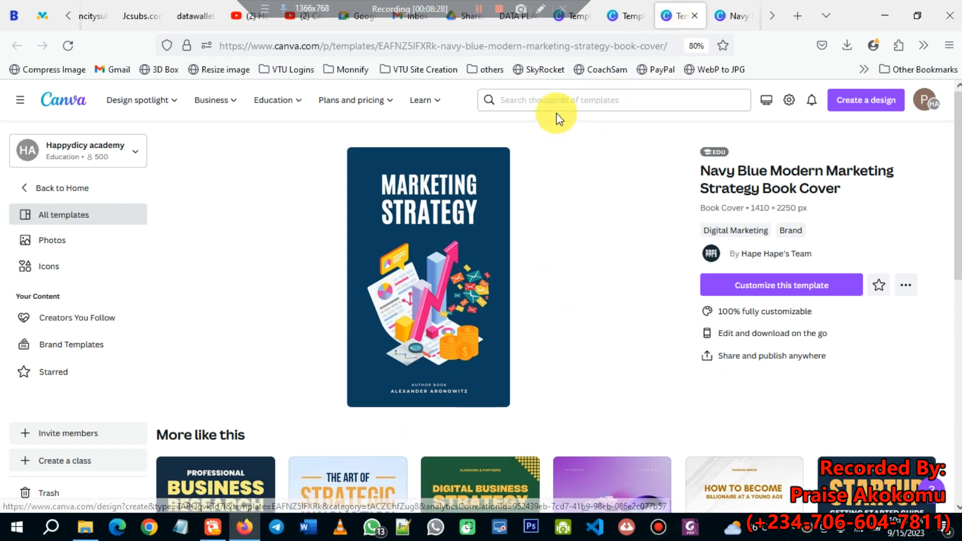
left_click(625, 15)
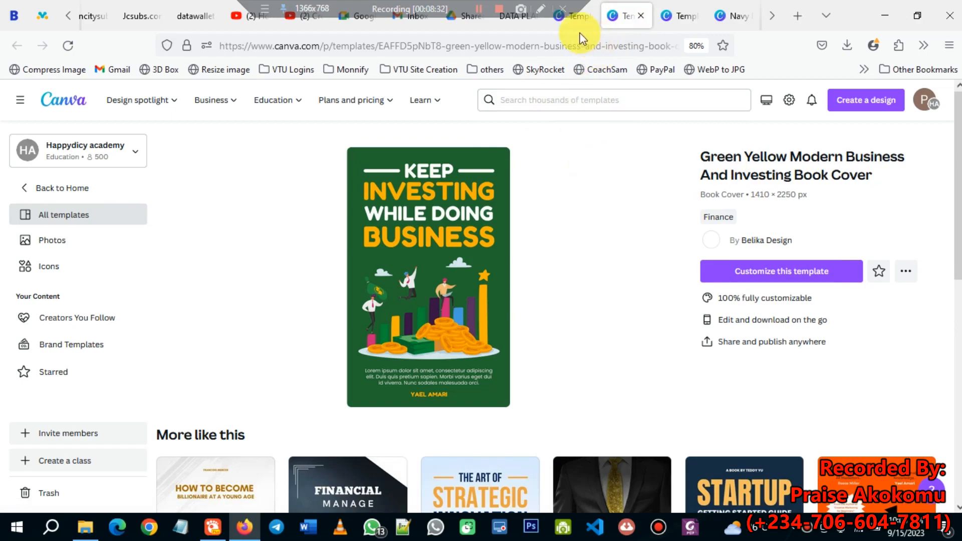
left_click(579, 20)
scroll(522, 130, "up", 5)
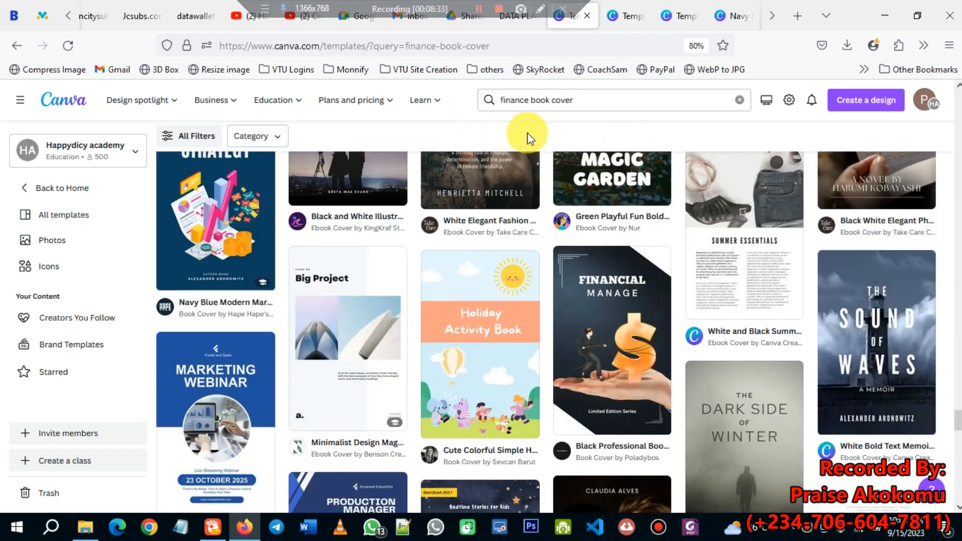
left_click(591, 98)
mouse_move(419, 100)
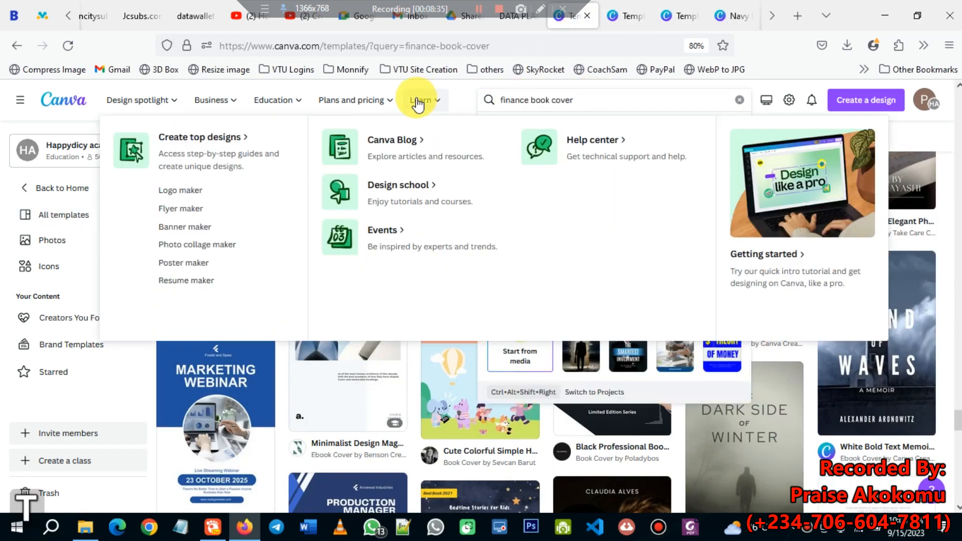
left_click(740, 100)
type("ta")
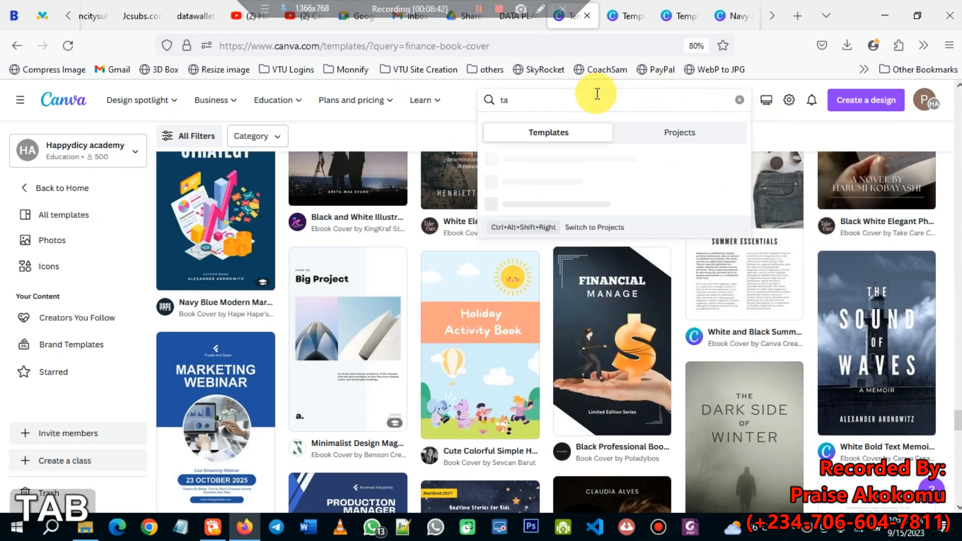
type("ble of ")
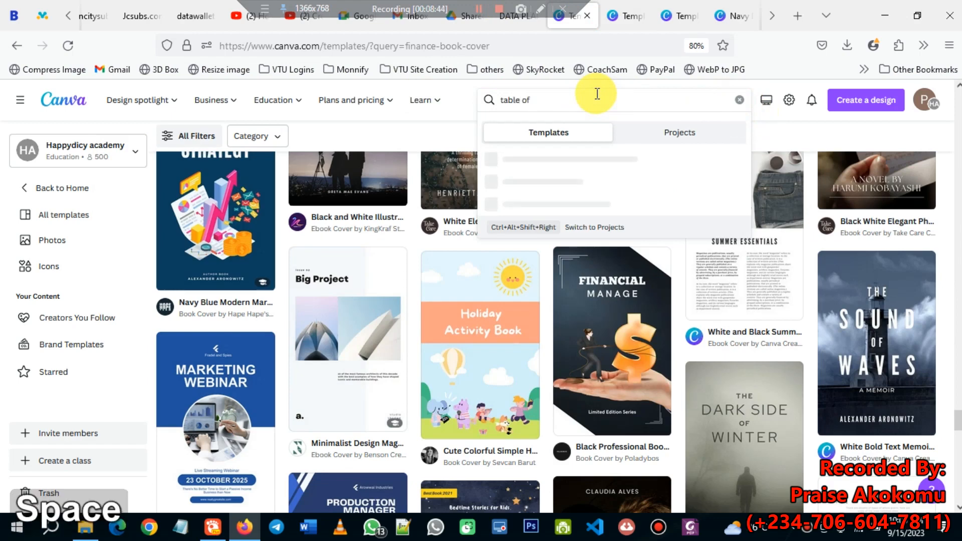
type("conten")
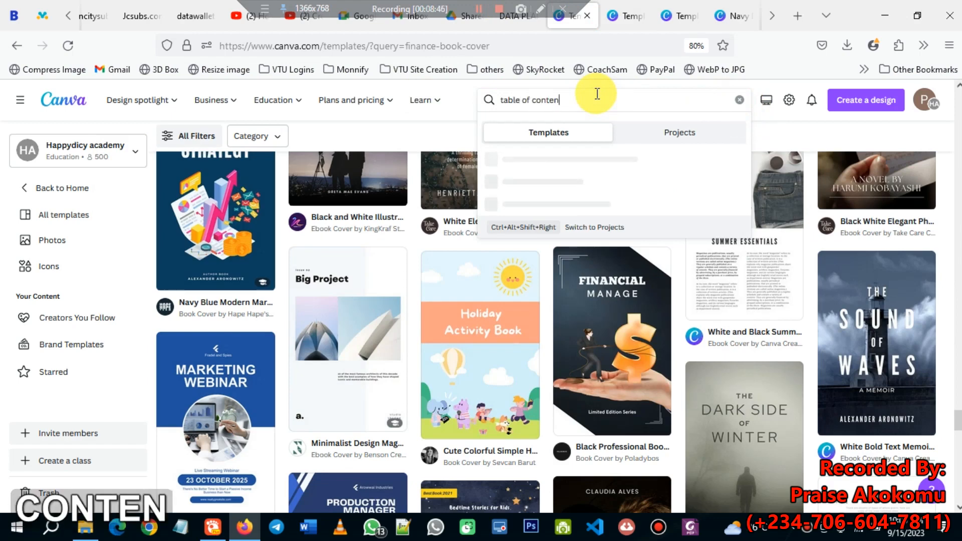
type("t")
key("Return")
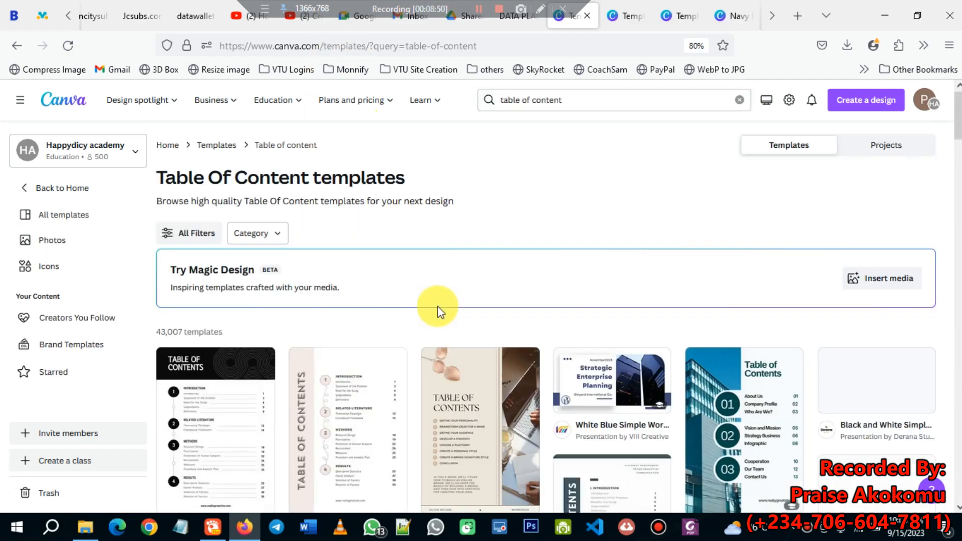
- Browse the table of contents templates for a design that suits the navy blue book cover
scroll(439, 321, "down", 3)
scroll(440, 330, "down", 3)
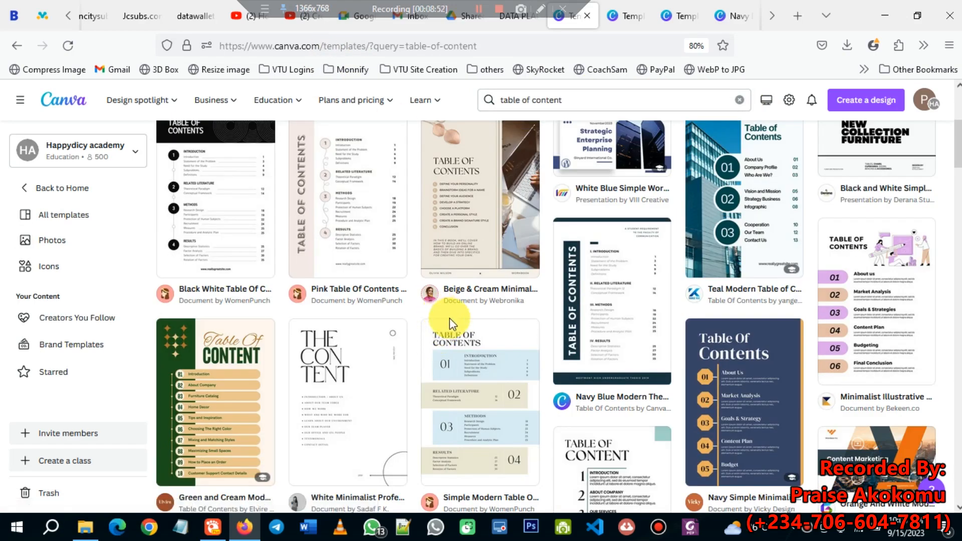
scroll(449, 318, "down", 3)
scroll(453, 332, "down", 3)
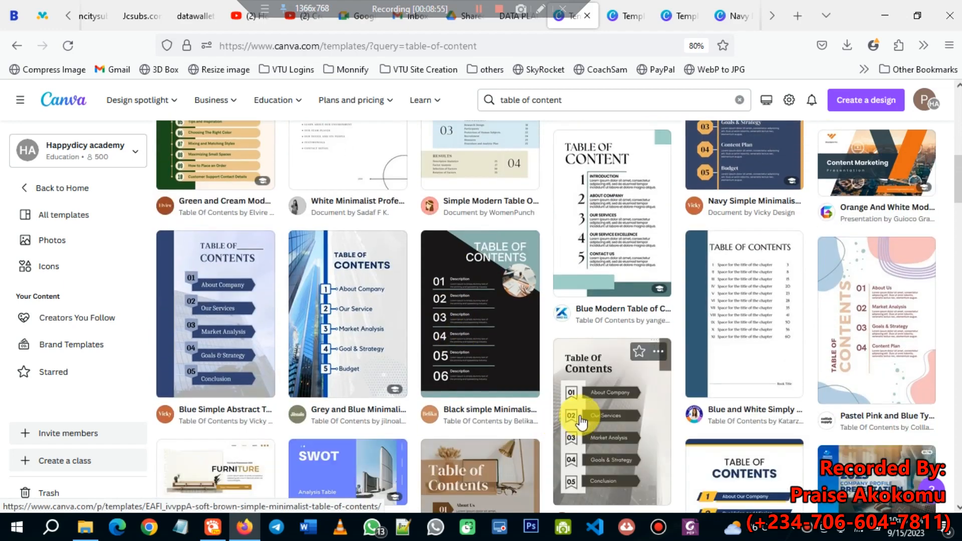
scroll(579, 419, "down", 2)
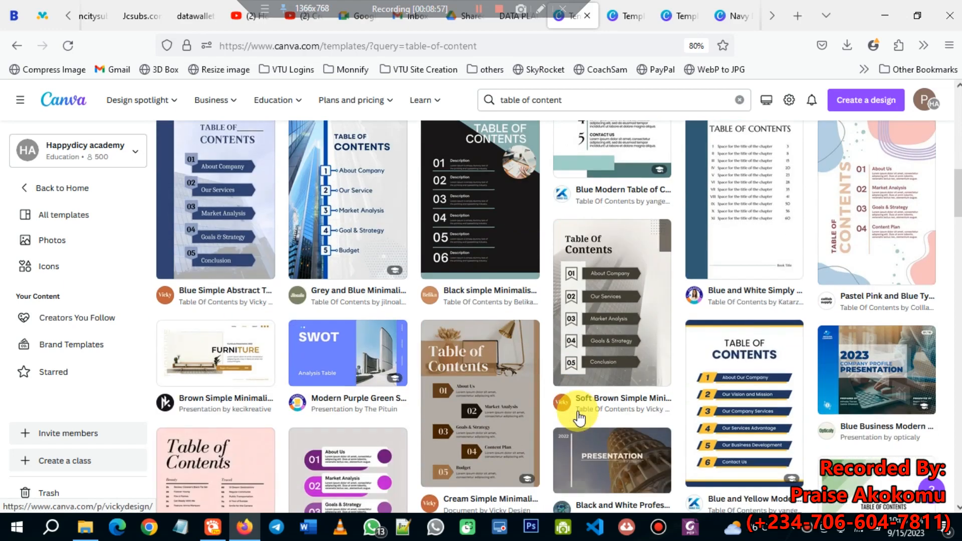
scroll(584, 416, "down", 1)
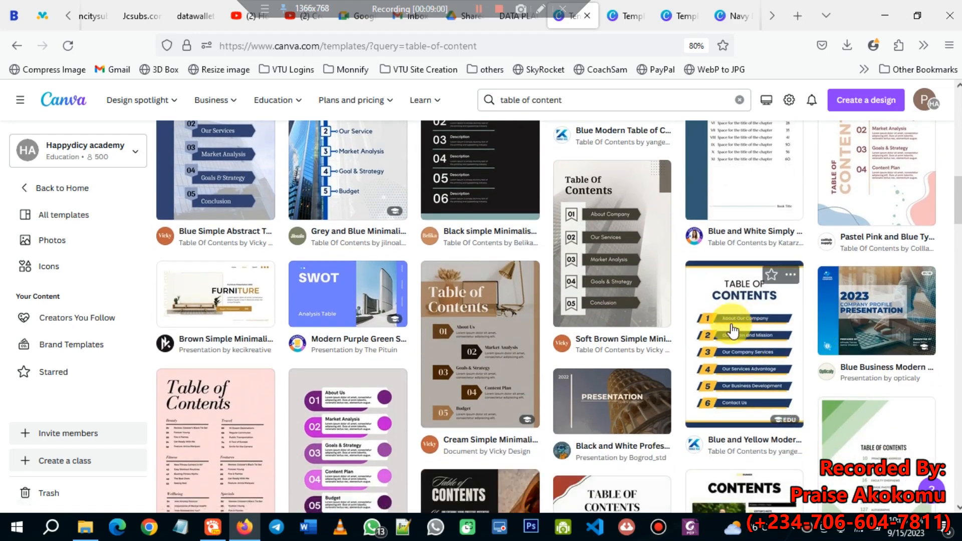
scroll(731, 337, "down", 2)
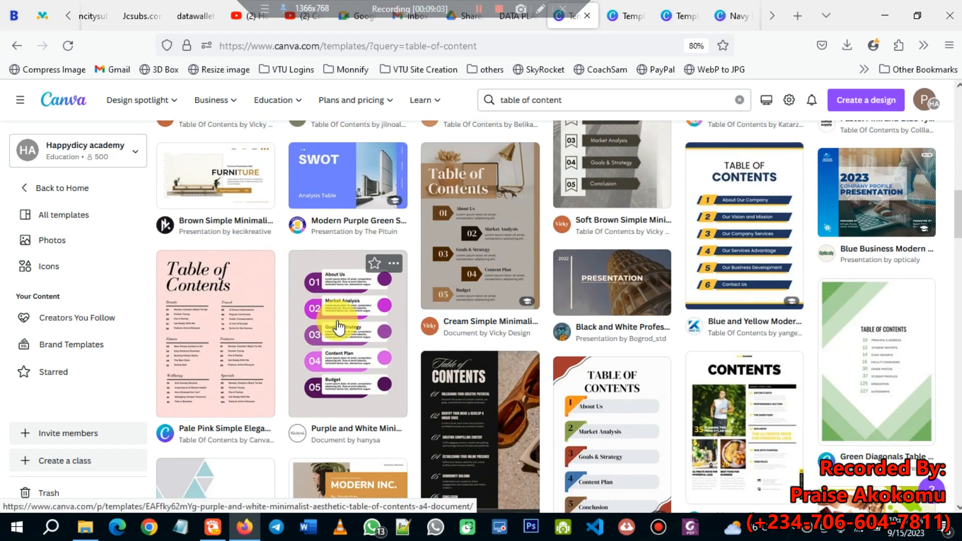
scroll(339, 331, "down", 1)
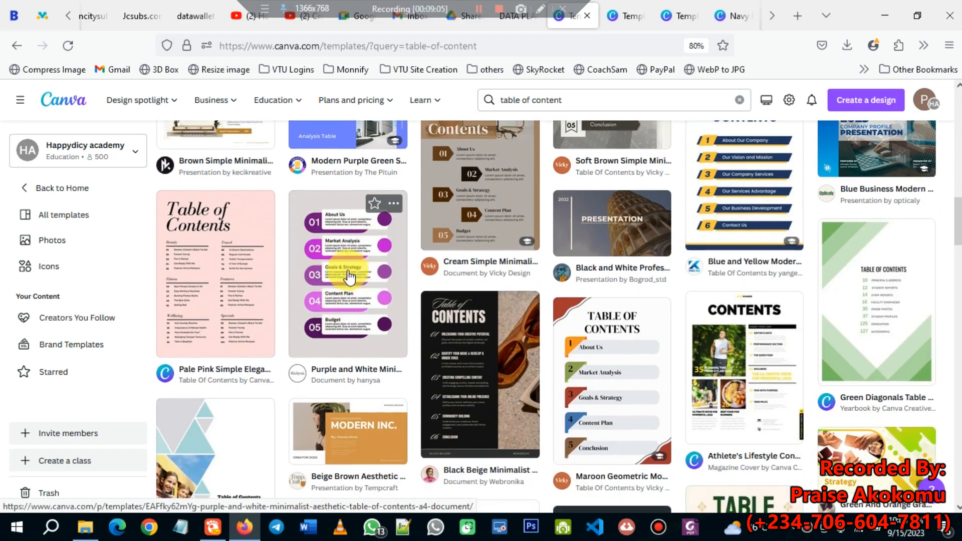
scroll(398, 369, "down", 3)
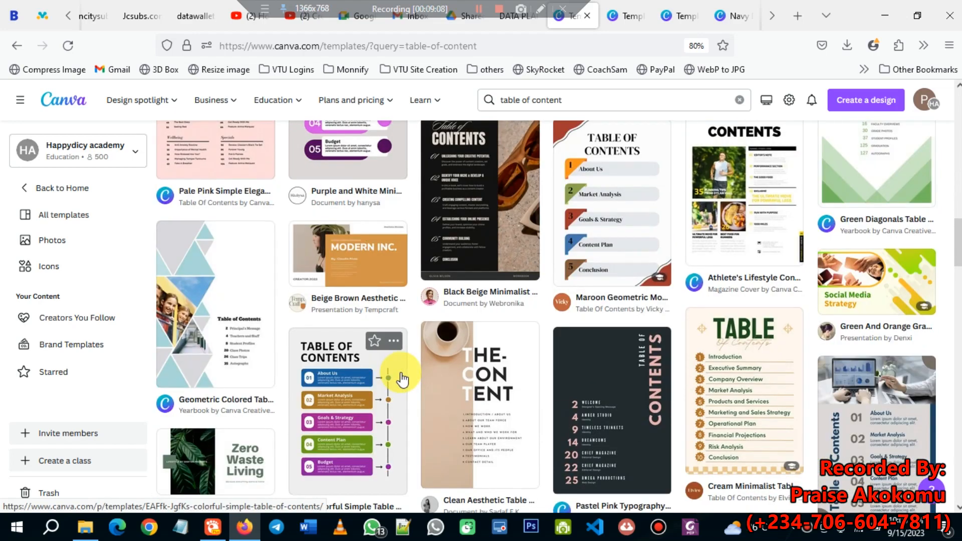
scroll(504, 428, "down", 1)
scroll(481, 412, "up", 9)
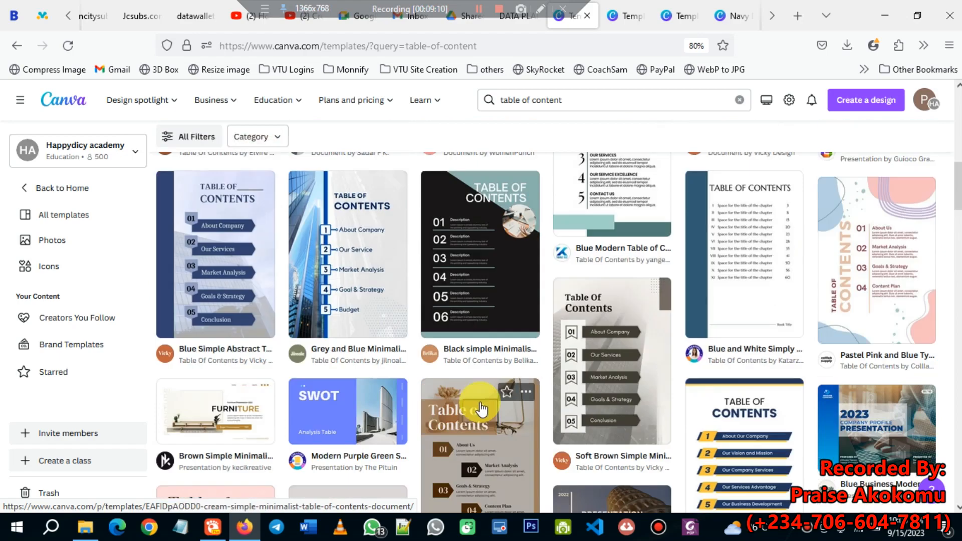
scroll(479, 411, "down", 5)
scroll(479, 412, "down", 4)
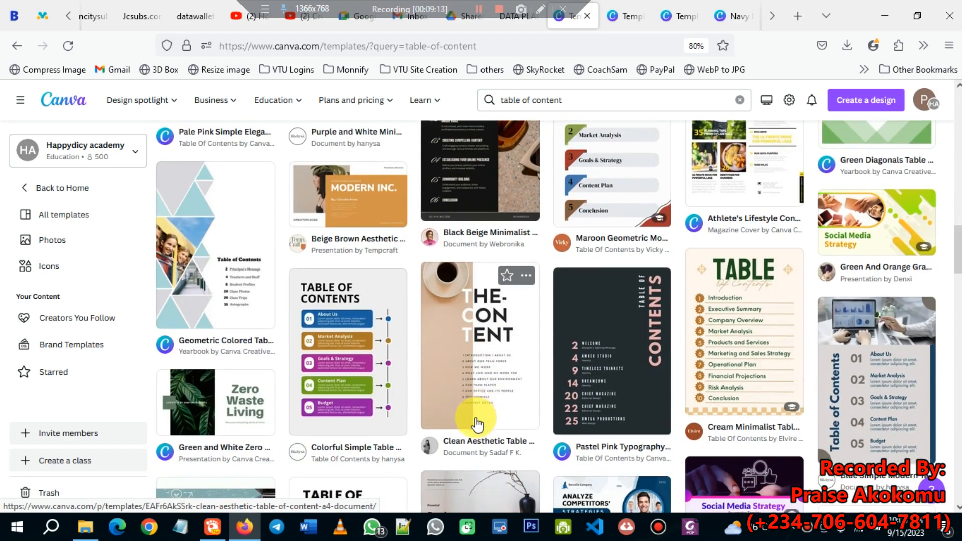
scroll(884, 431, "down", 1)
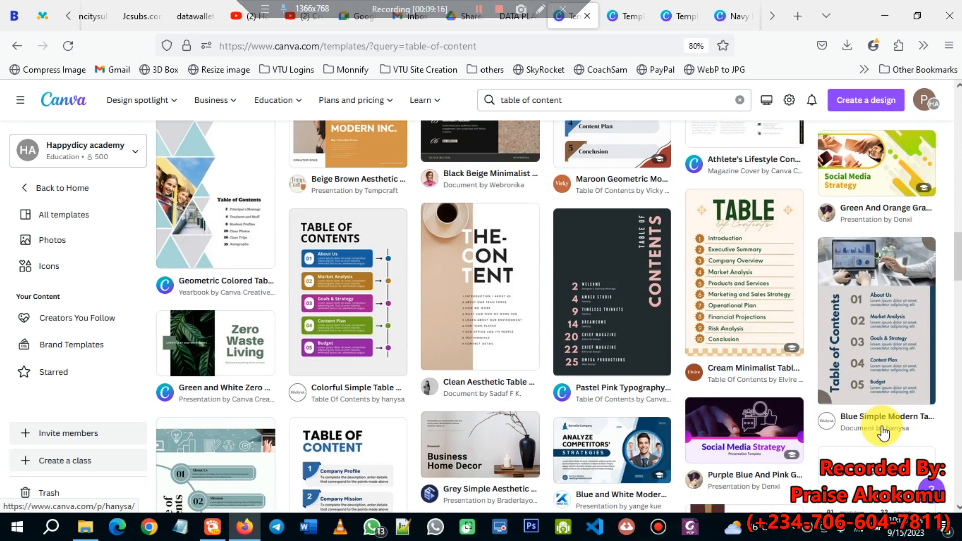
- Open the Blue Simple Modern Table Of Contents template in a new browser tab and switch to it
right_click(858, 313)
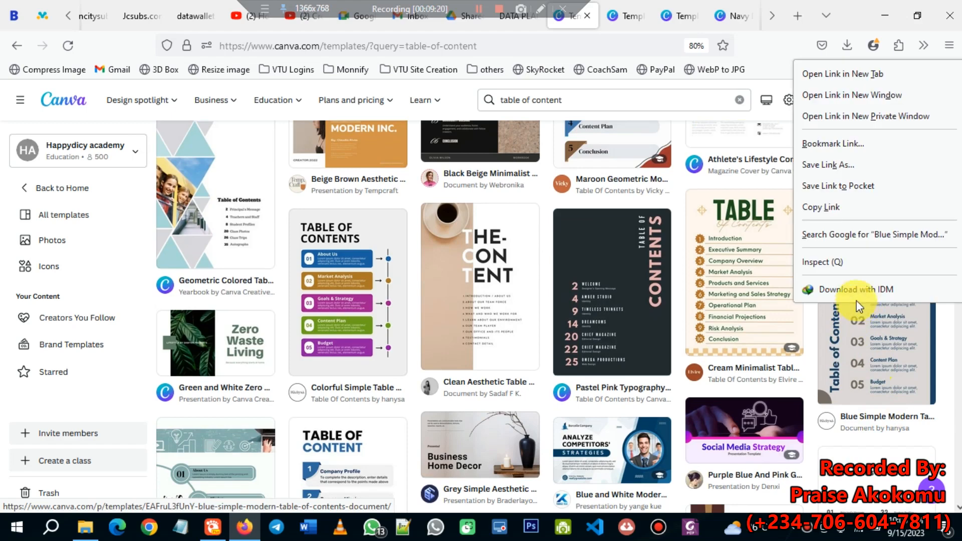
left_click(837, 74)
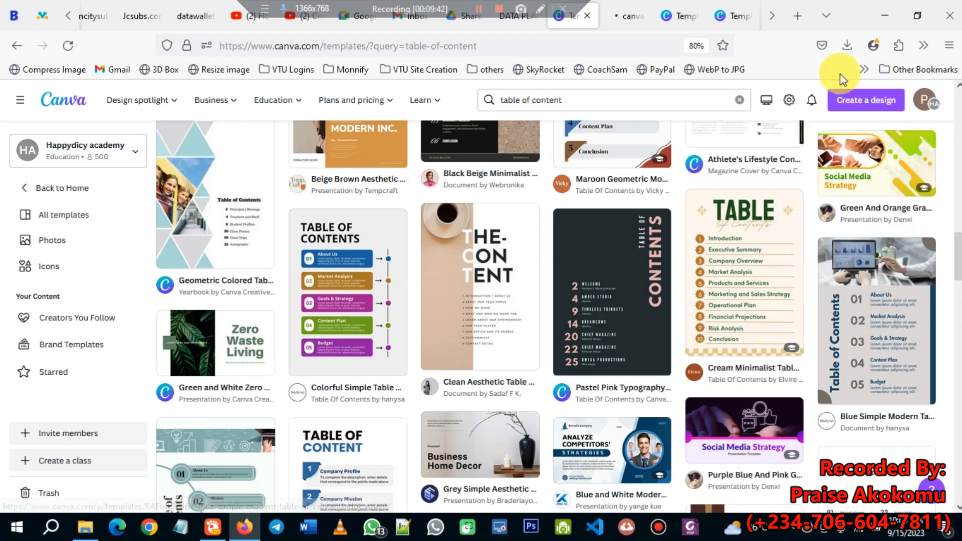
left_click(624, 15)
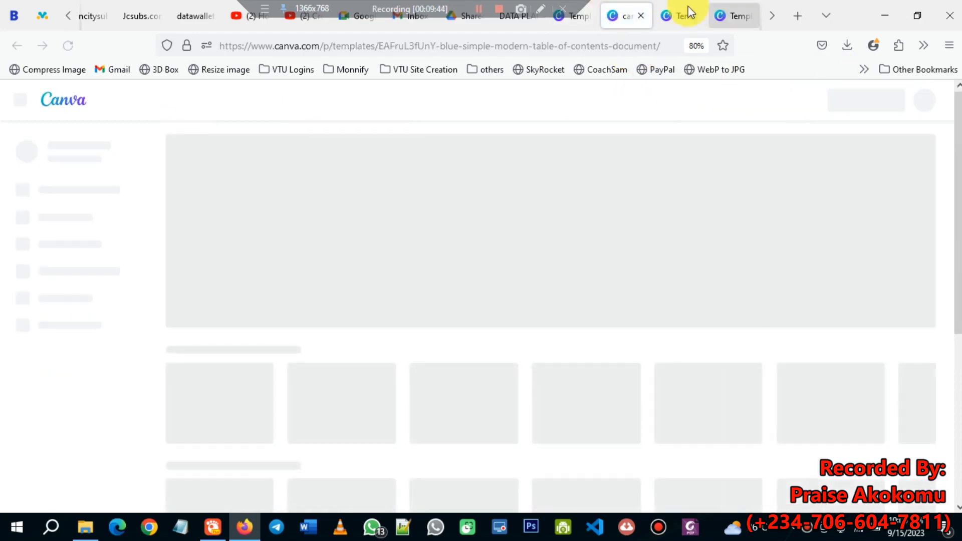
- Close the leftover browser tabs of the green investing and navy blue Marketing Strategy template pages
left_click(685, 13)
left_click(697, 17)
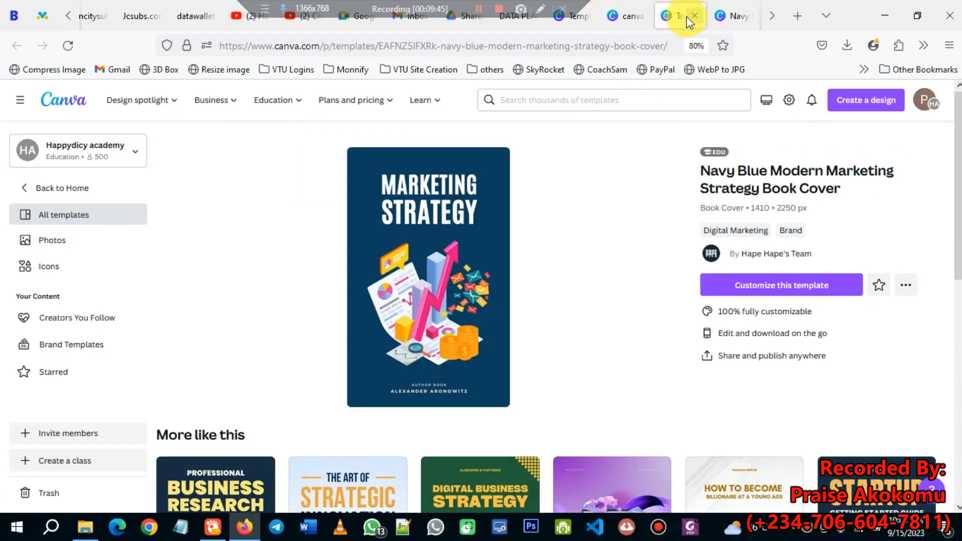
left_click(727, 9)
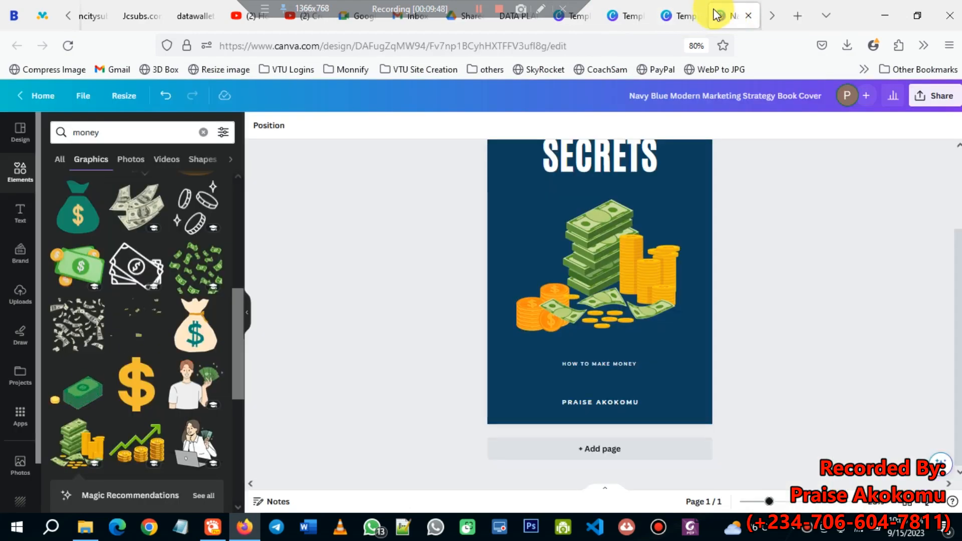
left_click(683, 16)
left_click(695, 18)
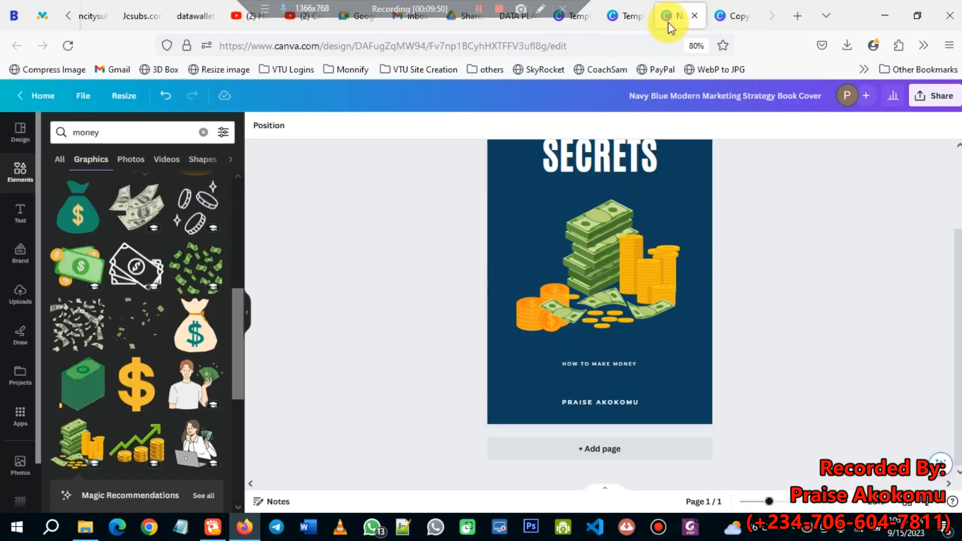
- Look through the remaining design tabs and return to the Blue Simple Modern Table Of Contents template page
left_click(724, 16)
left_click(683, 16)
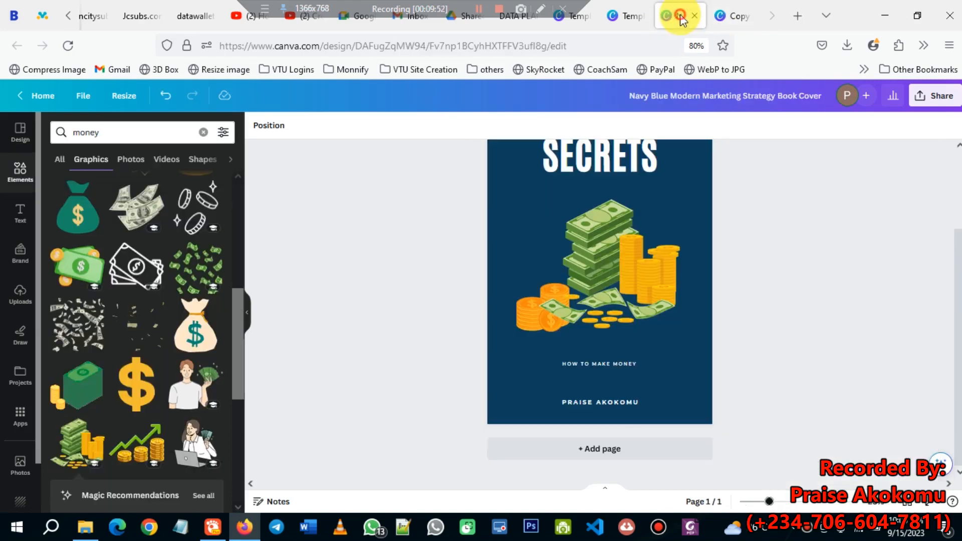
left_click(620, 15)
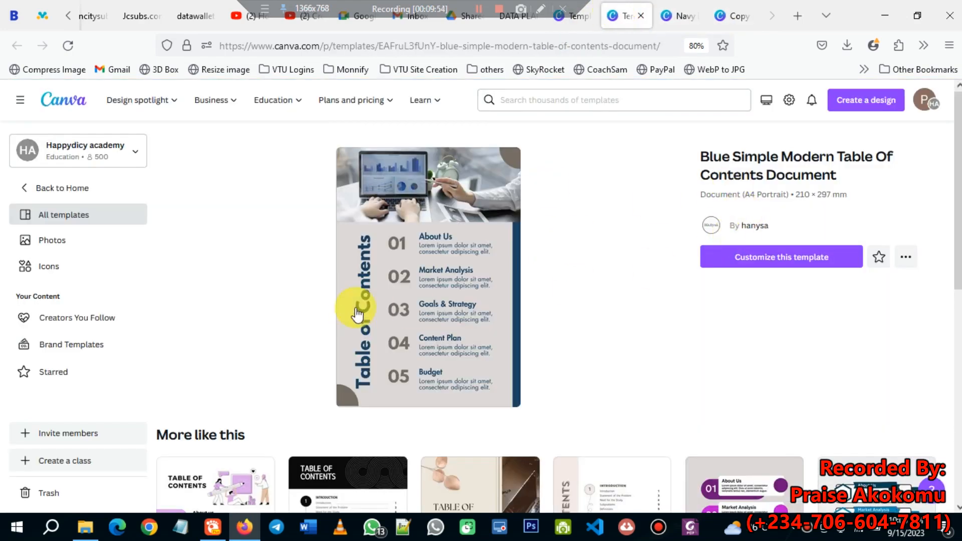
- Open the Blue Simple Modern Table Of Contents template for editing and copy all the elements on its page
left_click(780, 261)
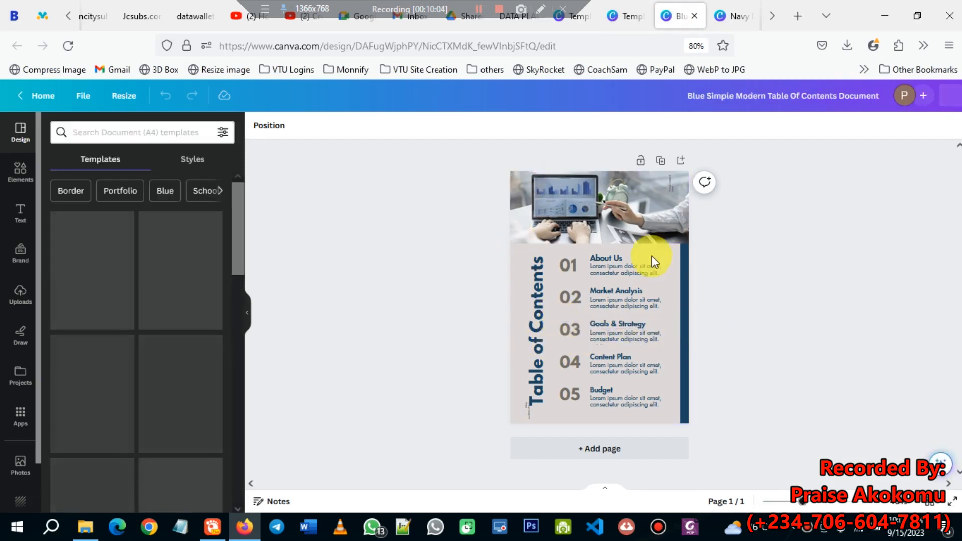
key("ctrl+a")
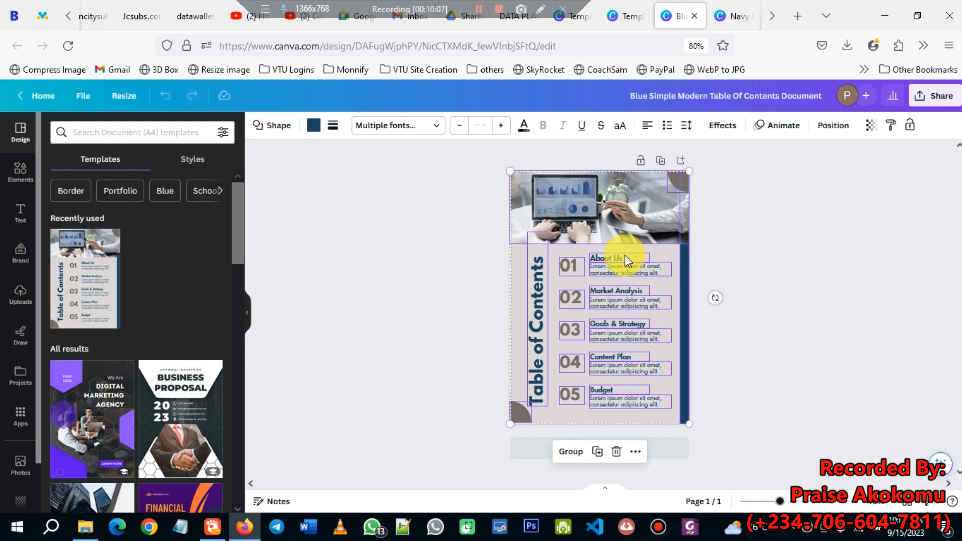
key("ctrl+c")
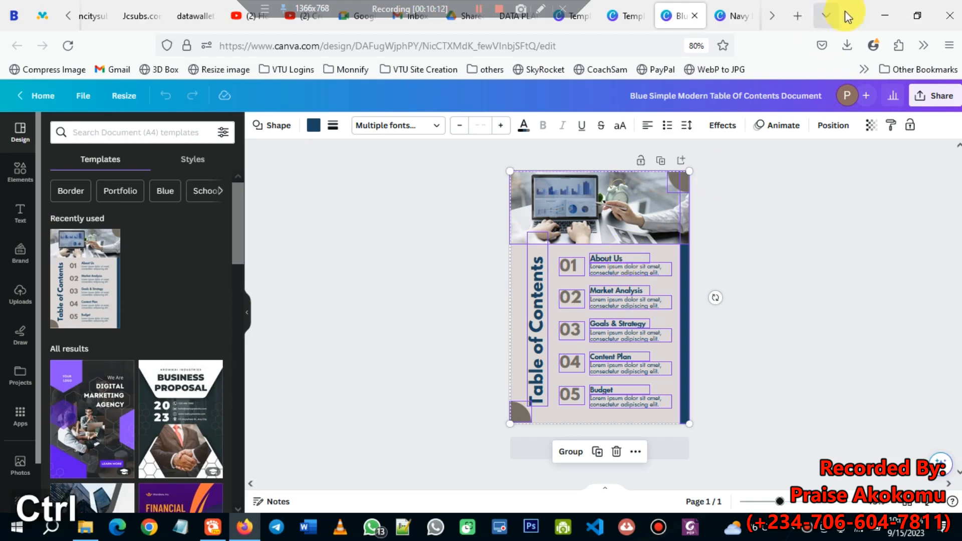
- Switch to the Navy Blue Modern Marketing Strategy book cover design, add a second page and set its background to white
left_click(730, 22)
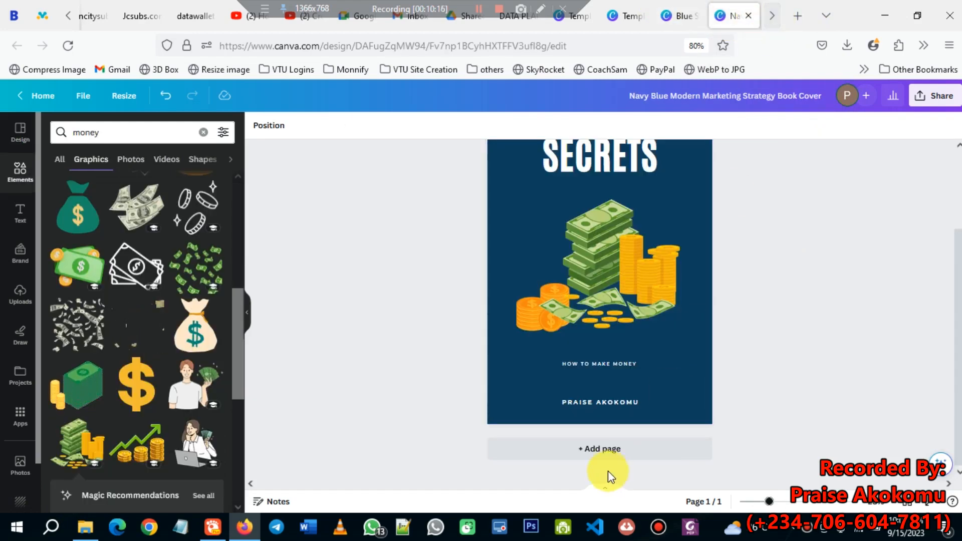
left_click(598, 450)
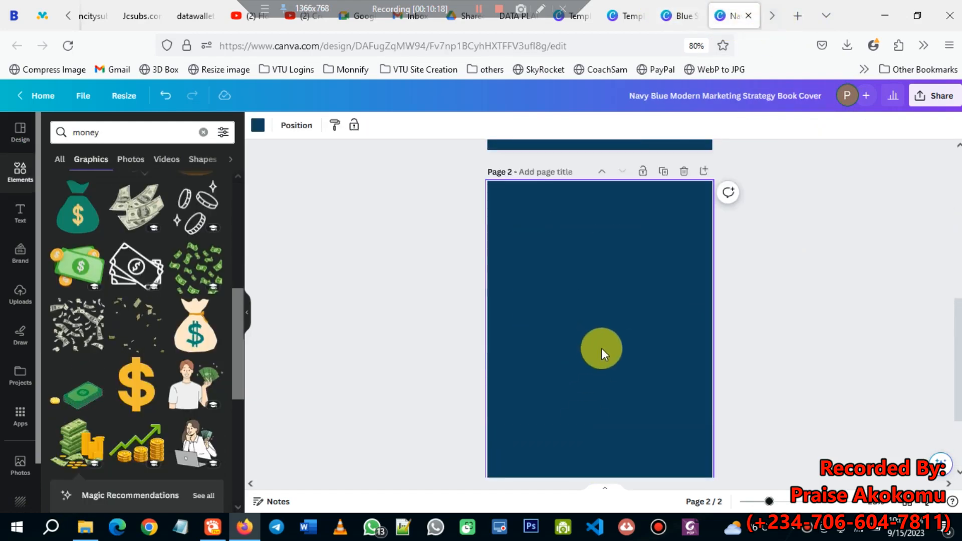
scroll(601, 348, "up", 1)
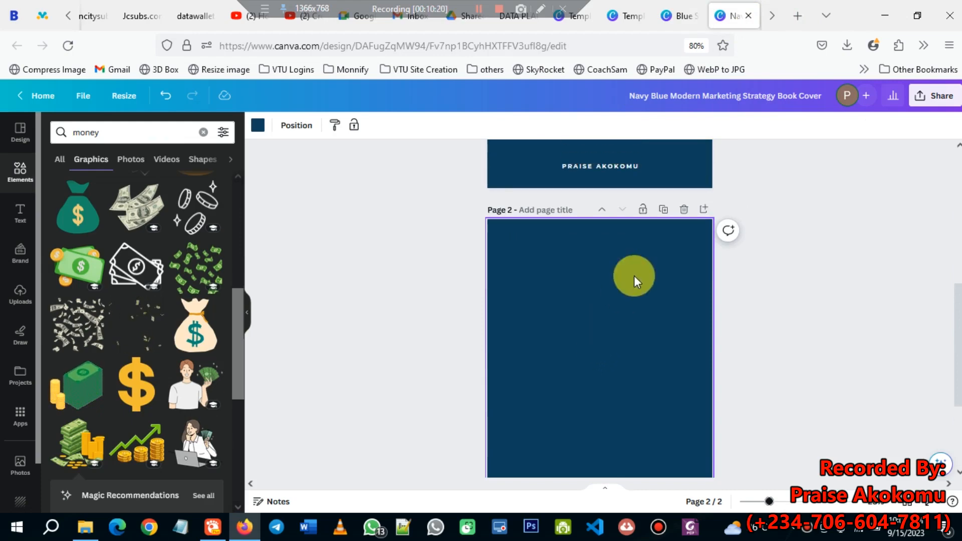
left_click(687, 12)
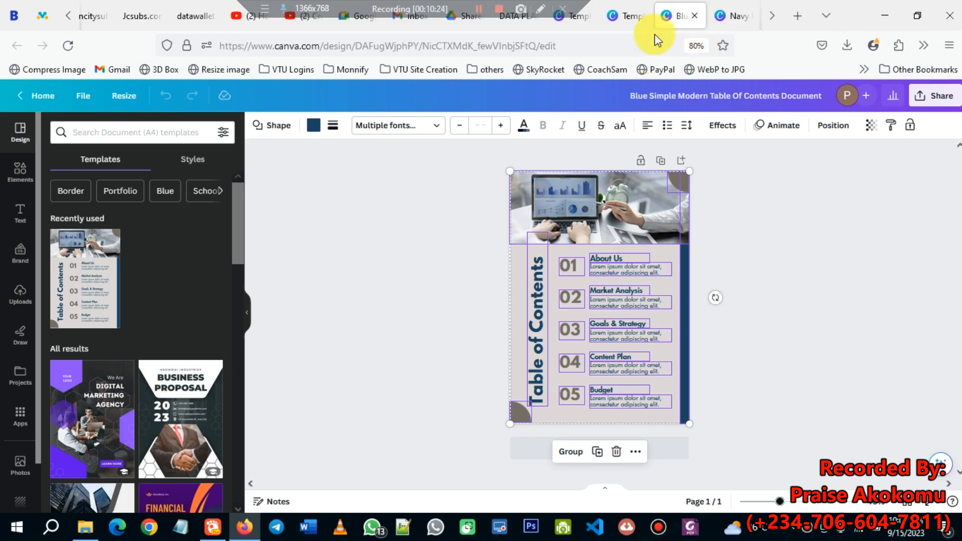
left_click(732, 15)
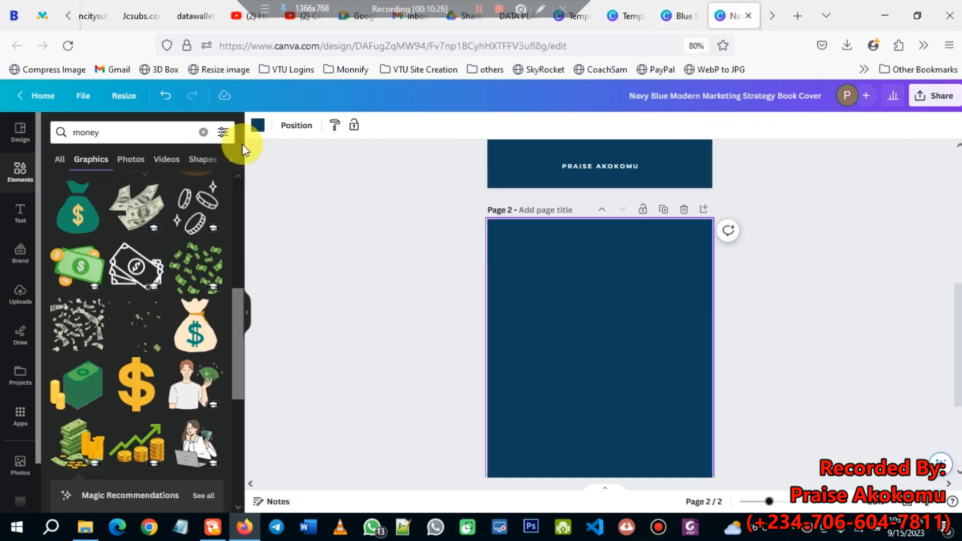
left_click(258, 126)
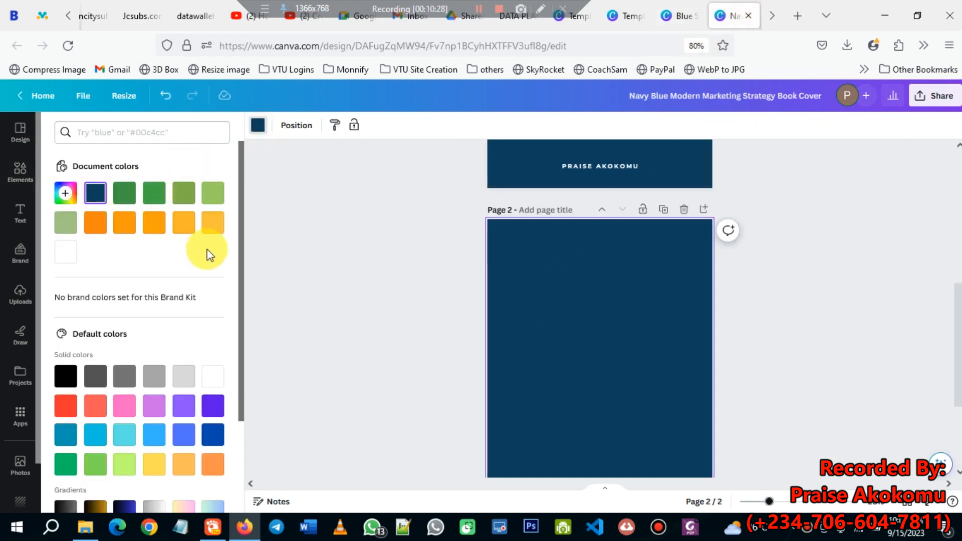
left_click(213, 375)
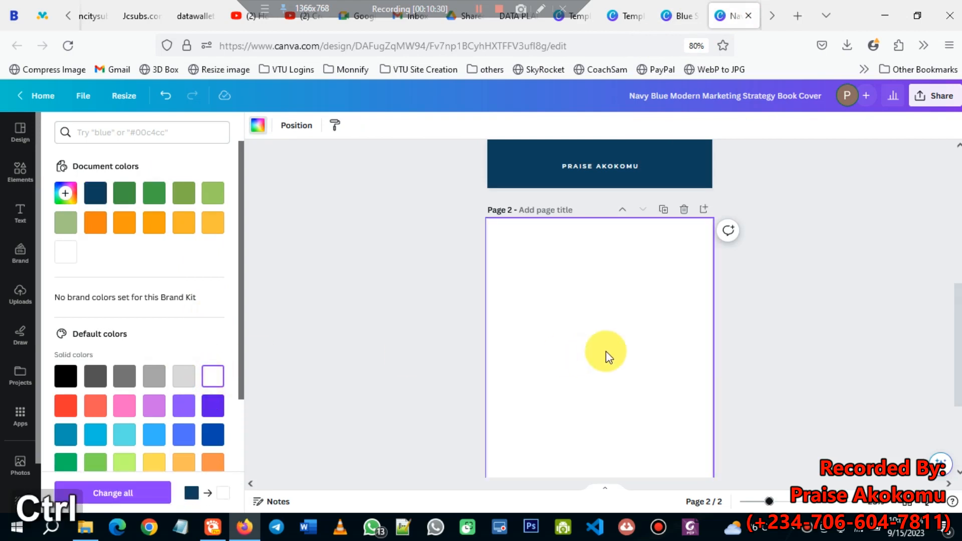
- Paste the copied table of contents elements onto page 2 and enlarge them together to fill the page width
scroll(606, 350, "down", 2)
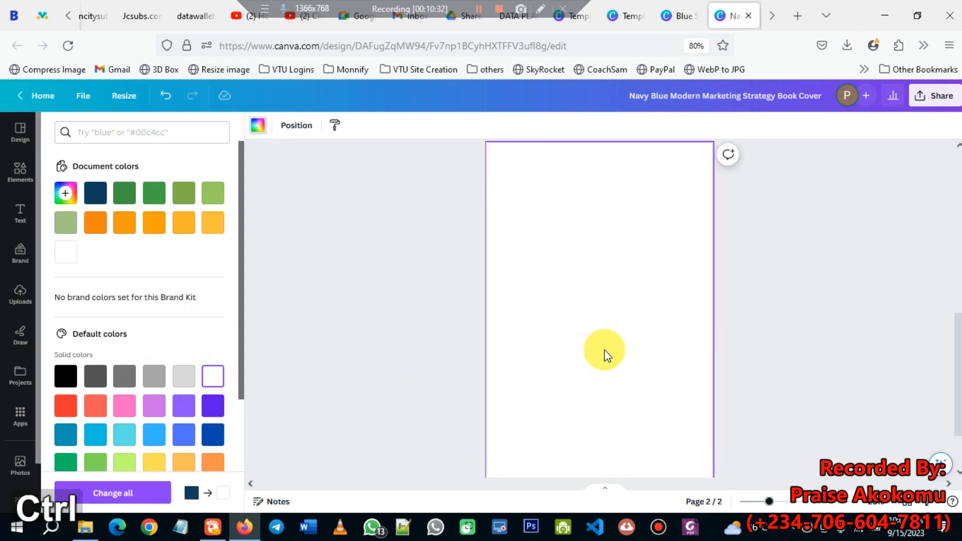
key("ctrl+v")
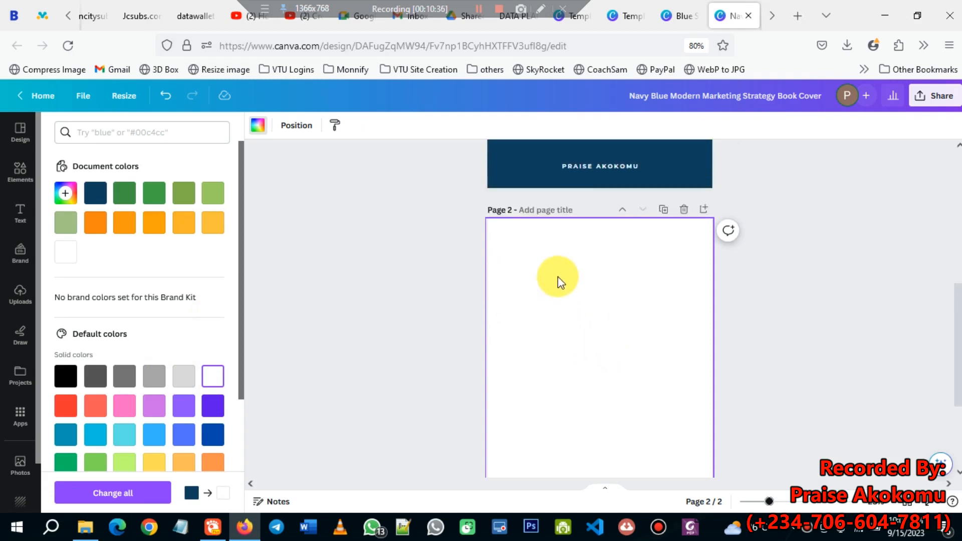
scroll(616, 315, "up", 2)
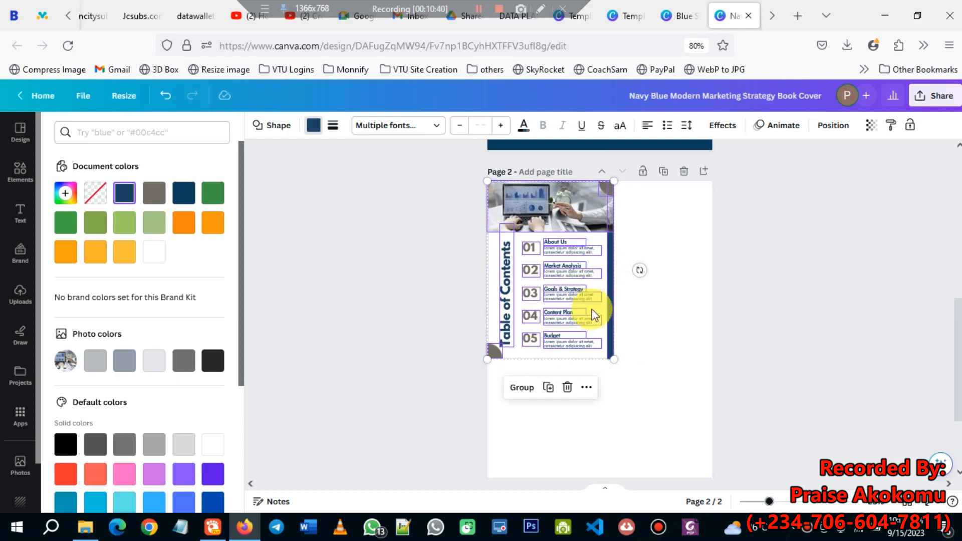
scroll(617, 325, "down", 1)
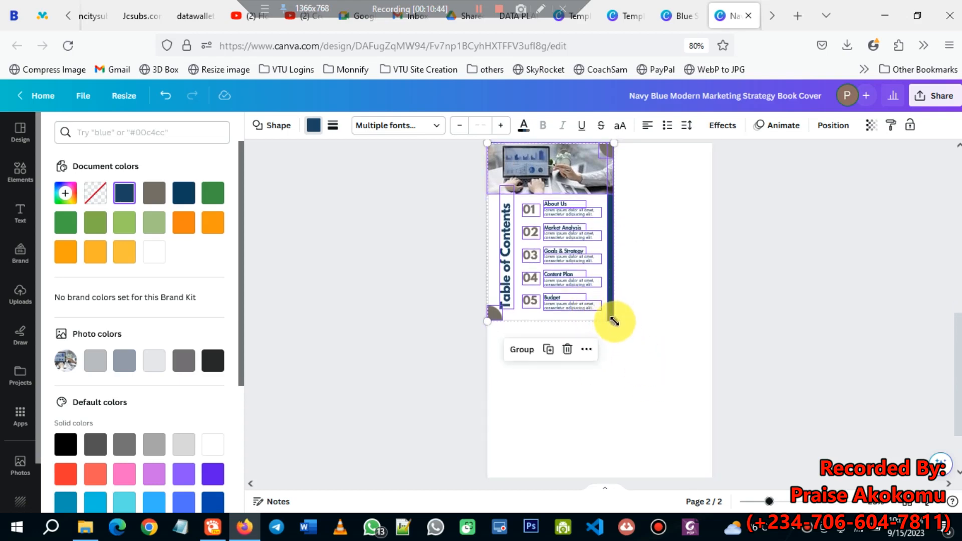
left_click_drag(615, 322, 706, 499)
scroll(767, 390, "up", 5)
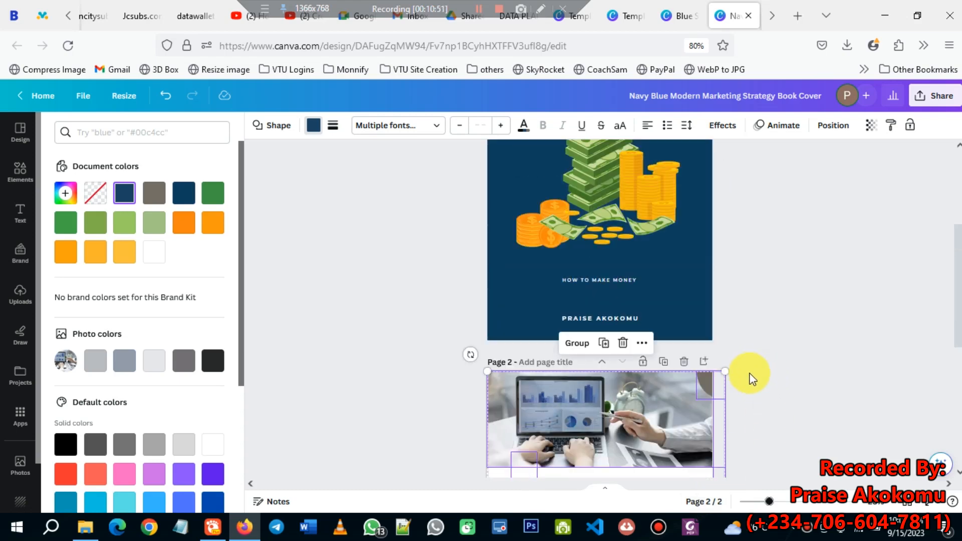
scroll(751, 379, "down", 2)
left_click(801, 404)
scroll(802, 382, "down", 4)
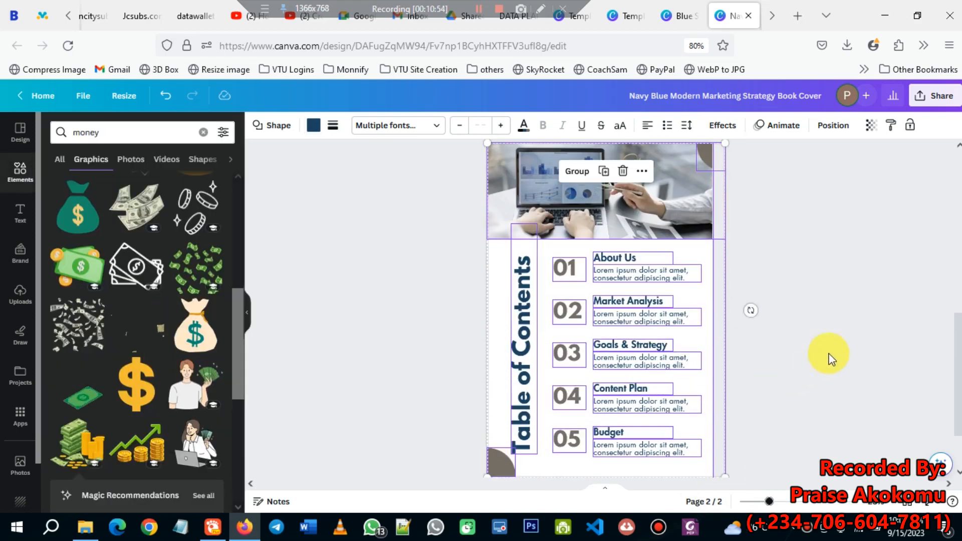
left_click(833, 358)
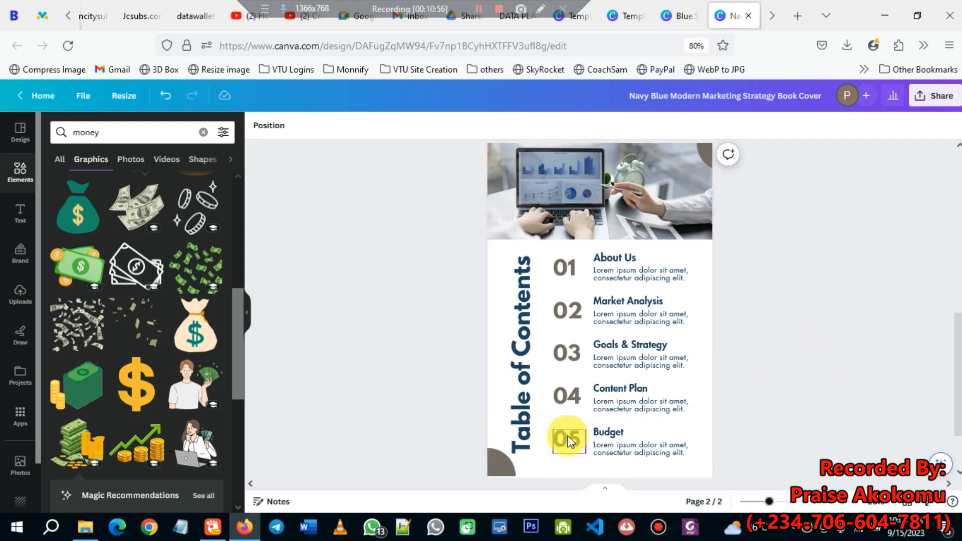
- Compare the look and colours of the cover with the table of contents page
scroll(566, 436, "up", 5)
scroll(569, 424, "down", 5)
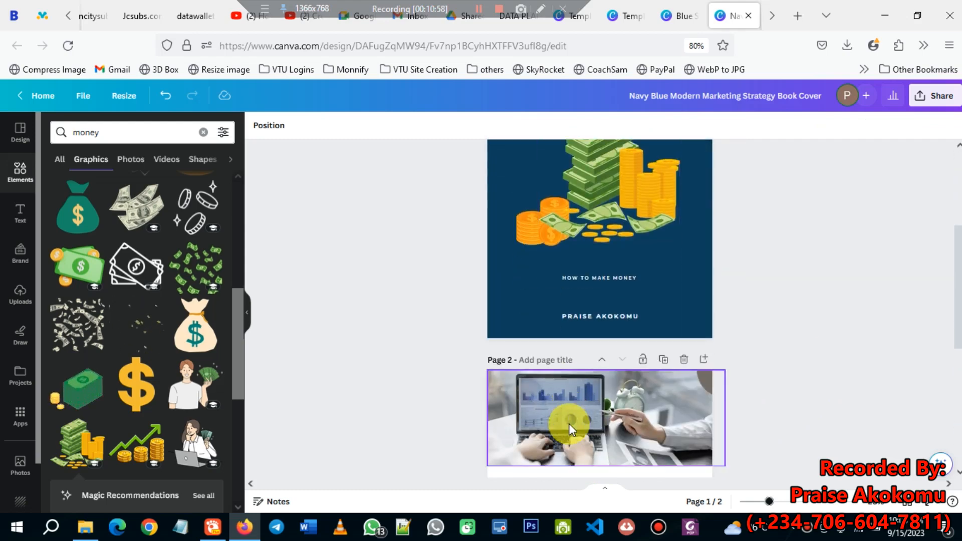
scroll(571, 425, "up", 5)
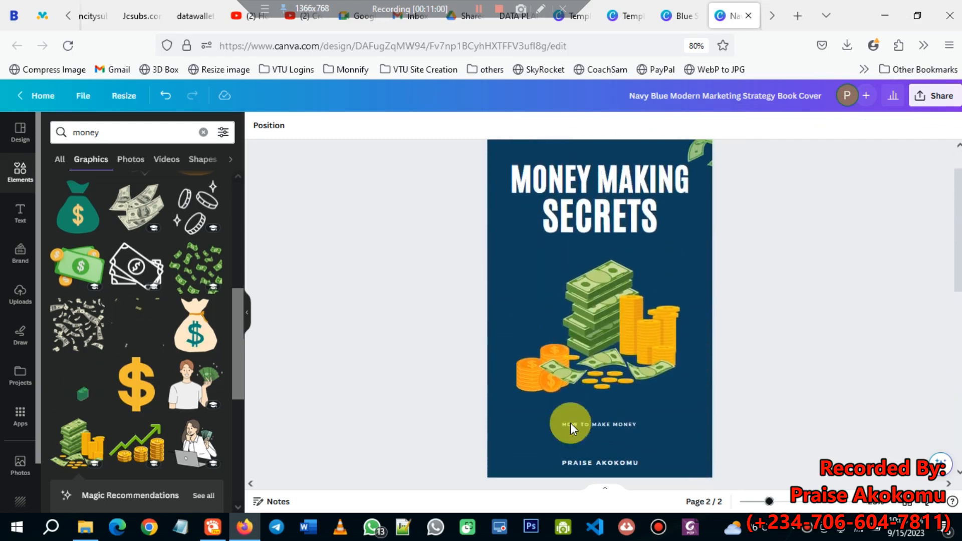
scroll(660, 391, "down", 5)
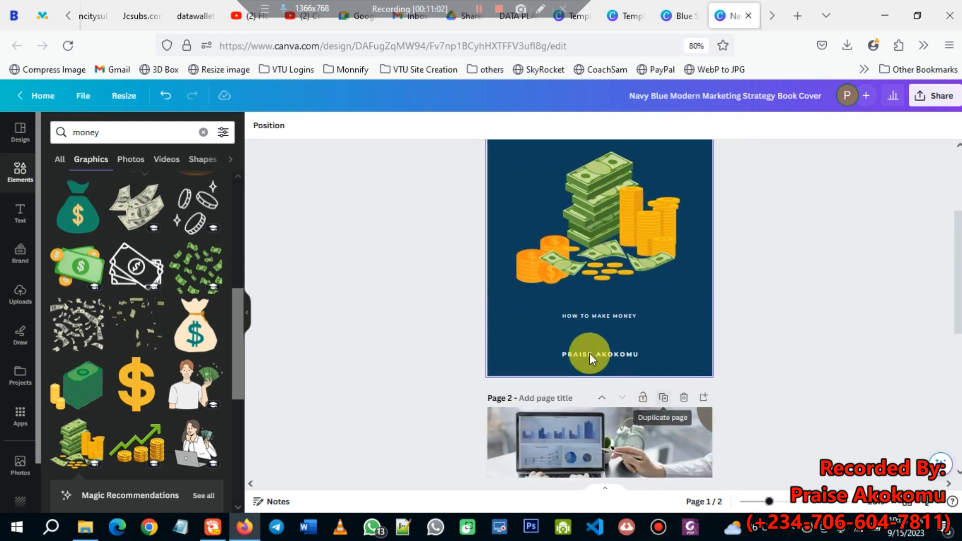
scroll(659, 428, "down", 3)
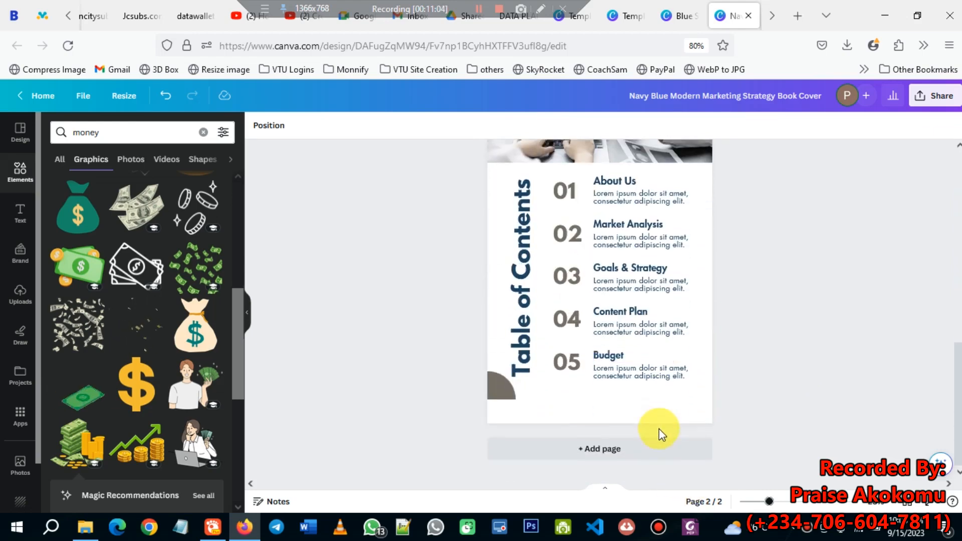
scroll(661, 431, "up", 5)
scroll(667, 436, "down", 5)
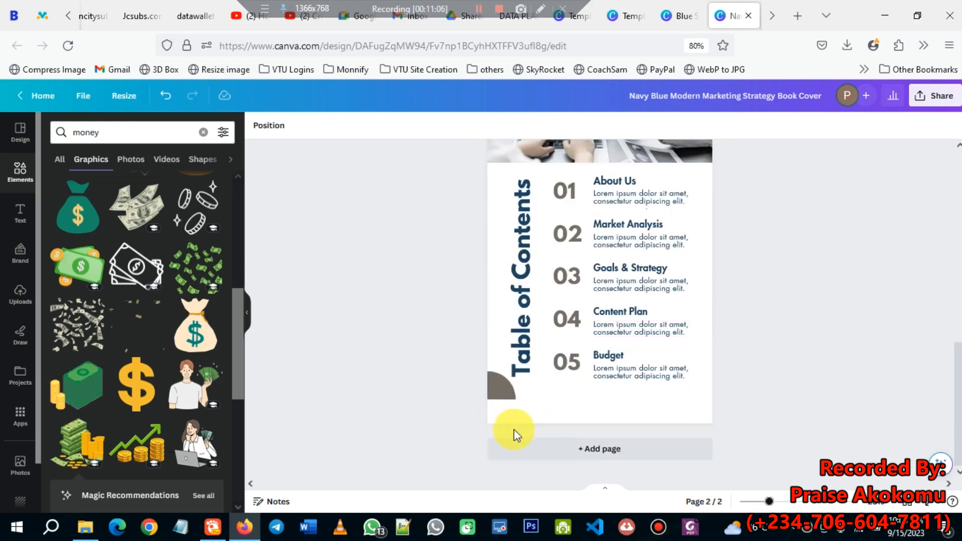
- Copy the colour code #756E65 of the grey quarter circle in the lower corner of the table of contents page
left_click(498, 393)
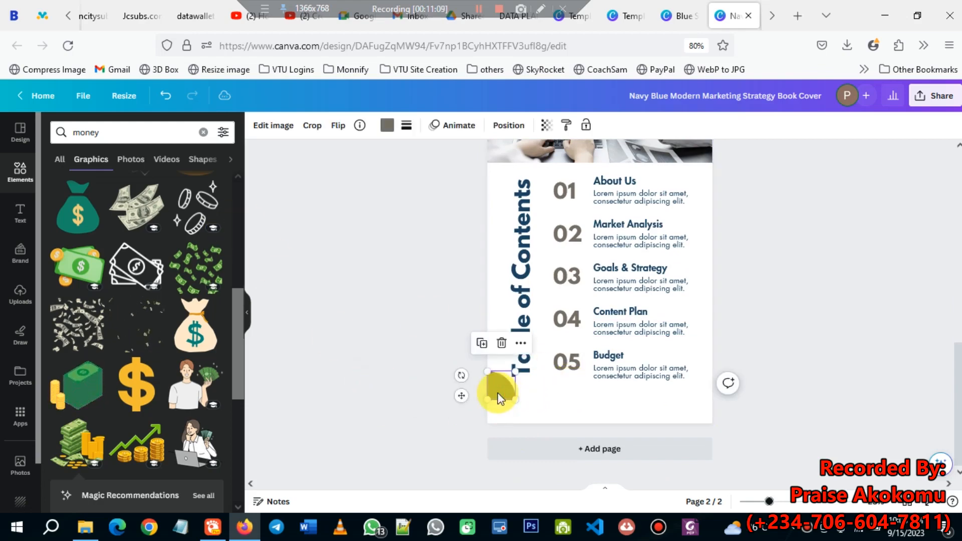
left_click(387, 126)
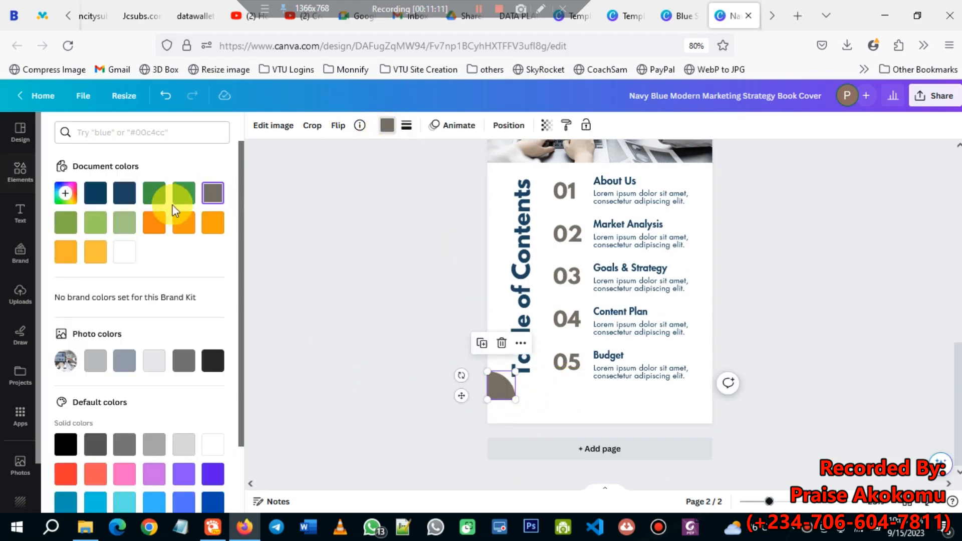
left_click(64, 196)
right_click(144, 306)
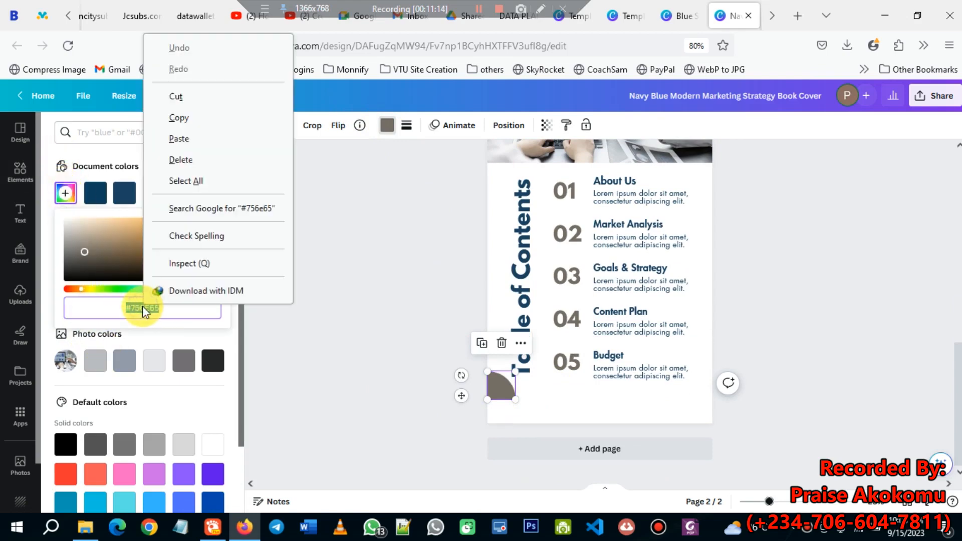
left_click(180, 120)
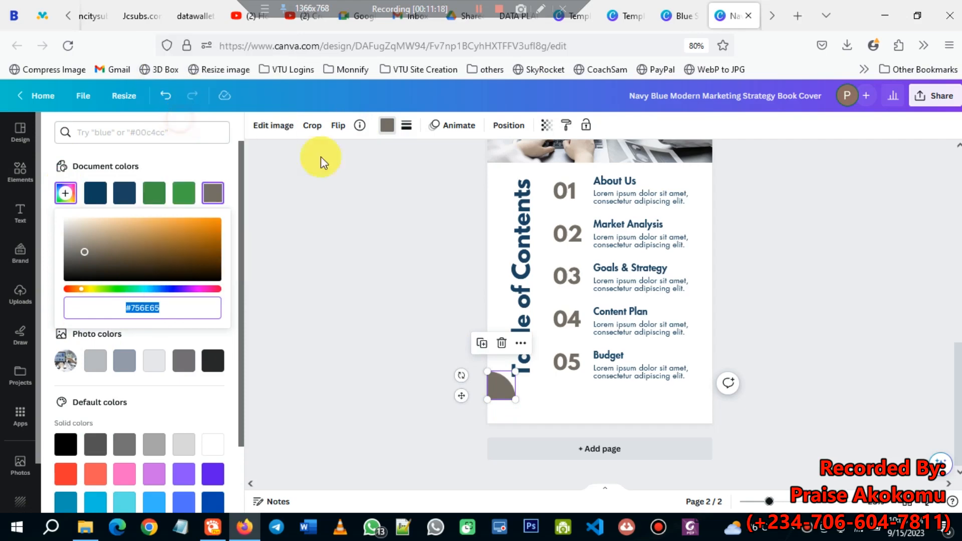
- Apply the copied colour #756E65 to the cover page's background and compare it with the table of contents page
scroll(454, 292, "up", 5)
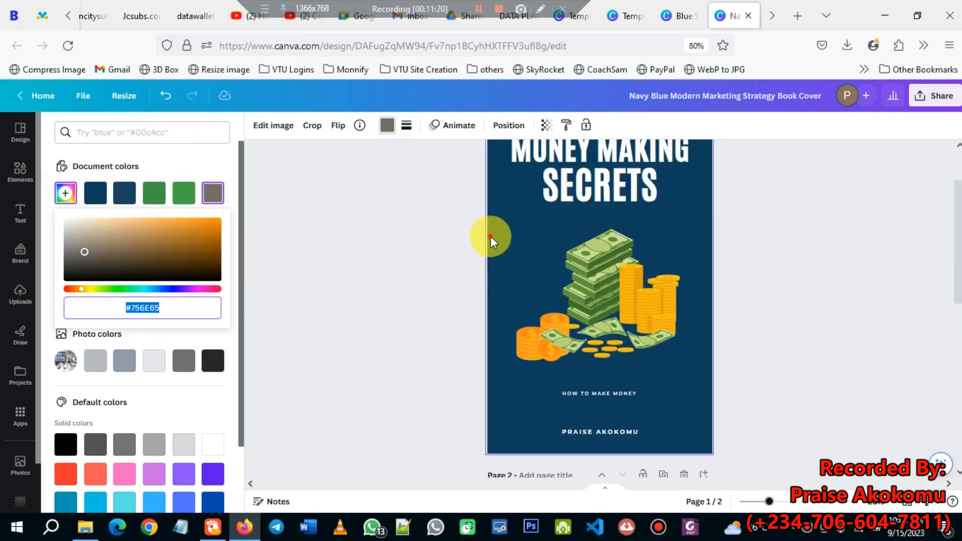
left_click(518, 258)
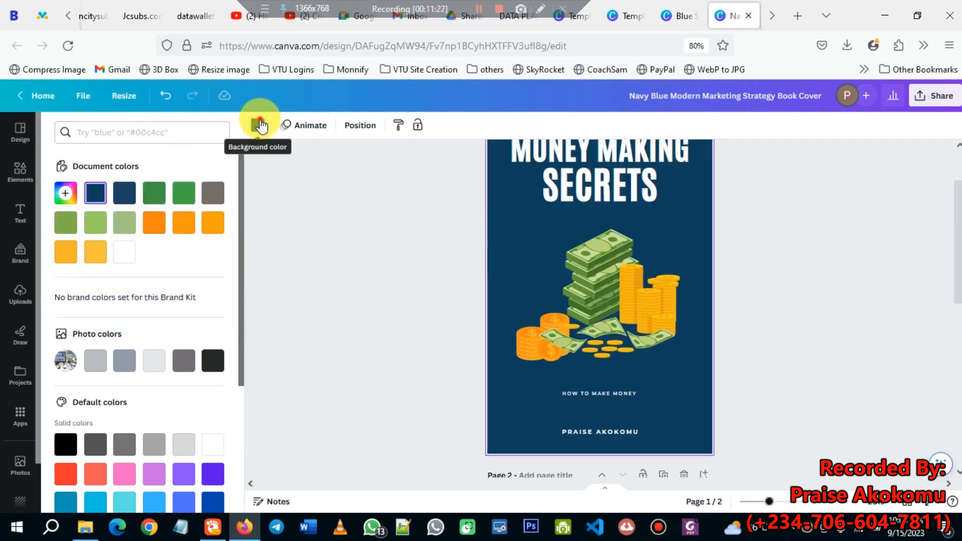
left_click(258, 125)
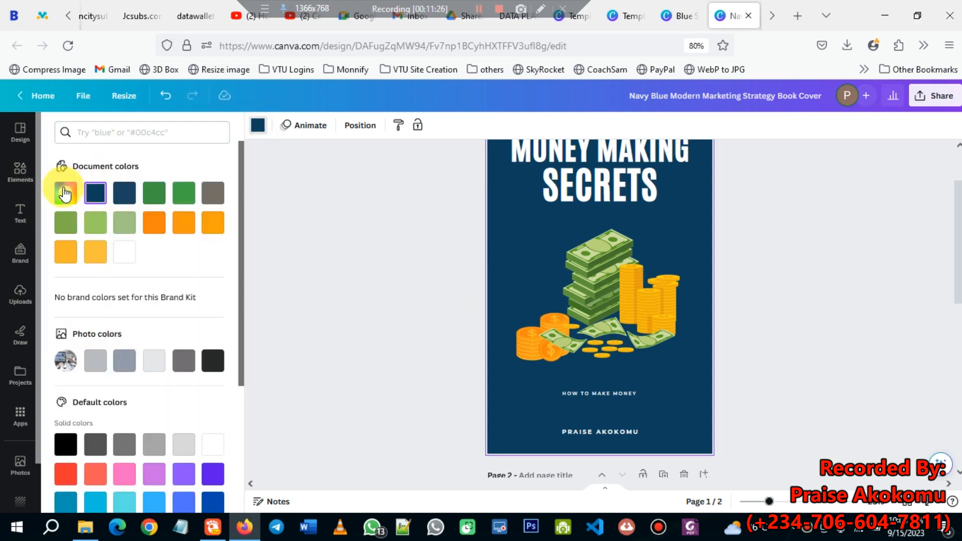
left_click(65, 192)
key("ctrl+v")
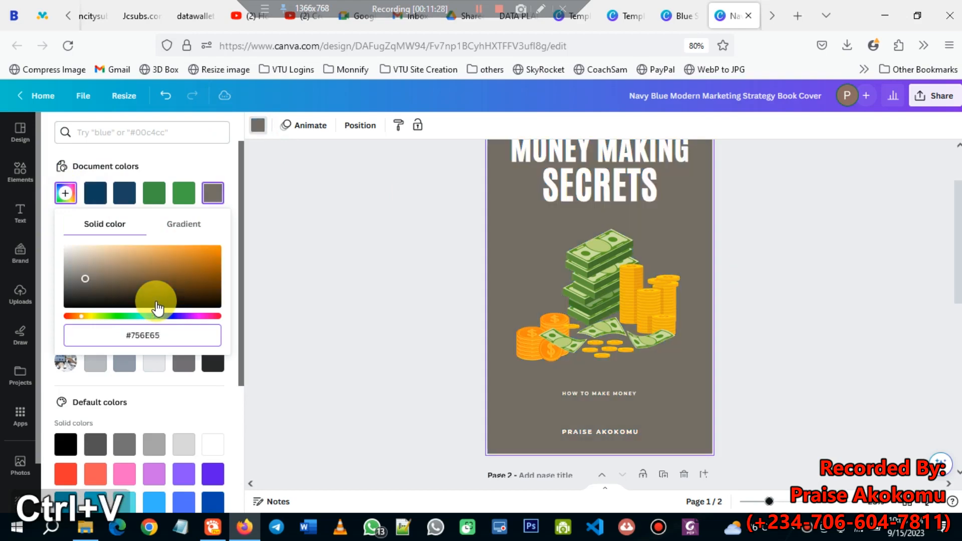
scroll(672, 341, "down", 6)
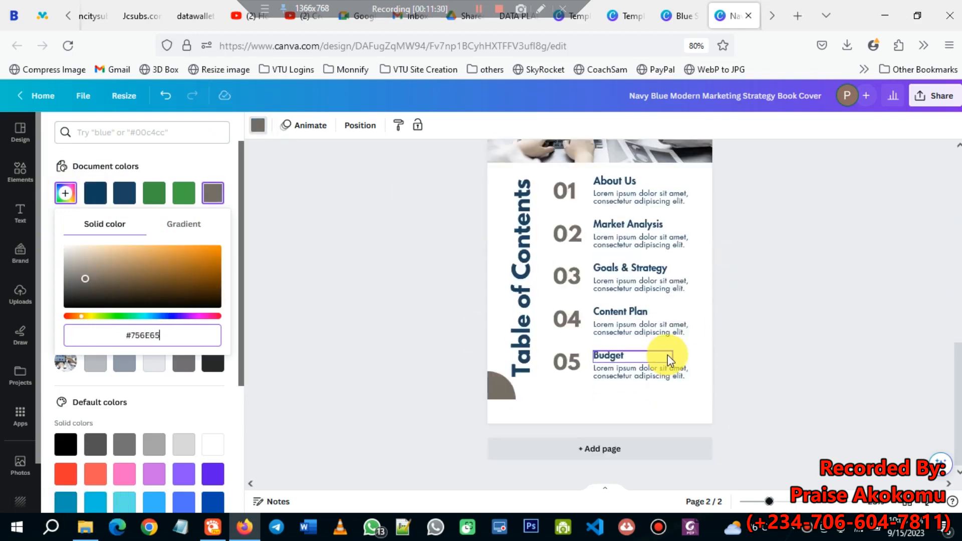
scroll(668, 351, "up", 8)
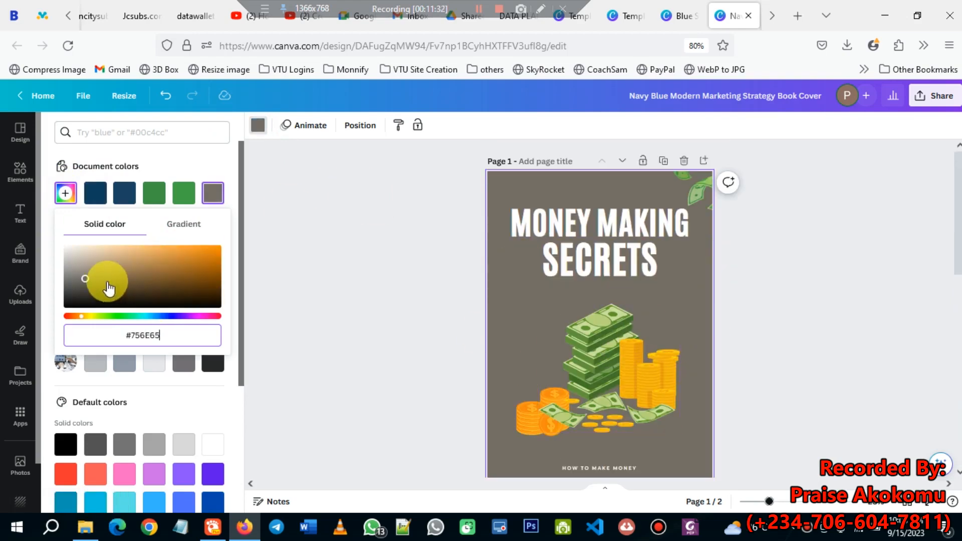
- Try brown #603908 on the cover's background and change it to dark brown #2E2214
left_click(203, 282)
left_click(209, 284)
scroll(687, 404, "down", 5)
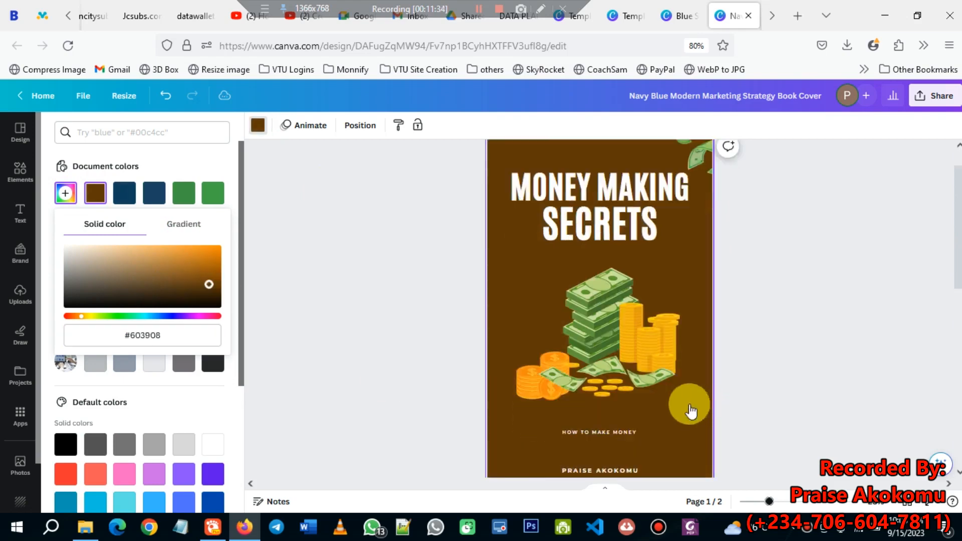
scroll(586, 361, "up", 5)
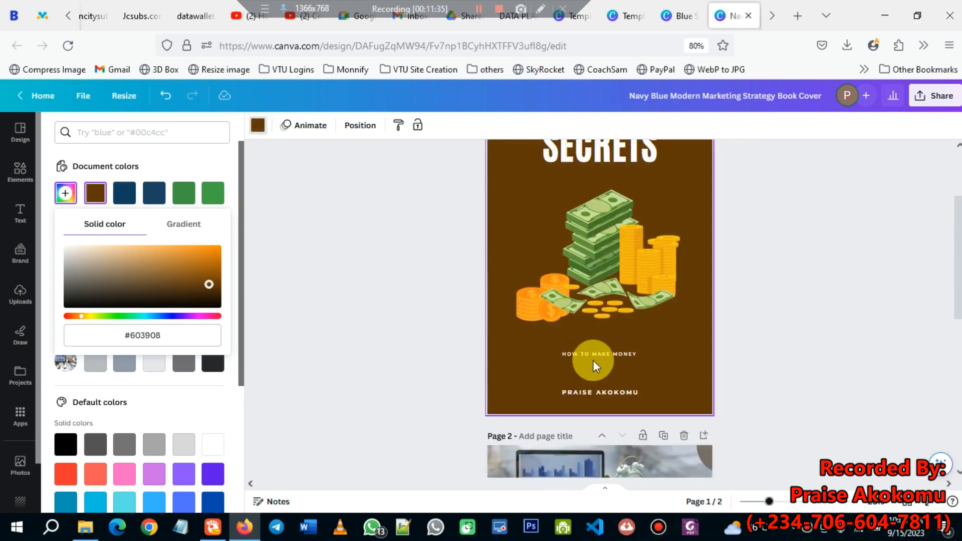
left_click(206, 283)
left_click(153, 298)
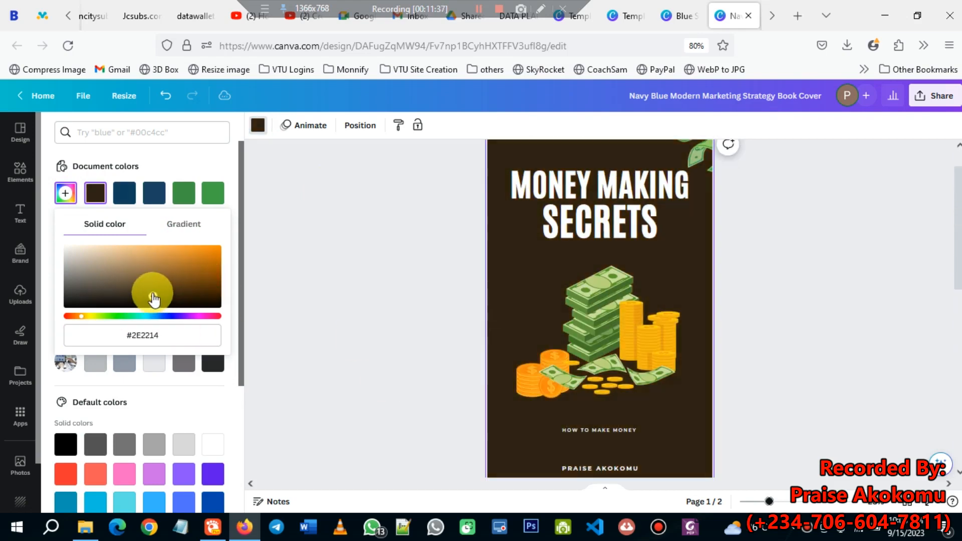
- Set the cover page's background to the slightly lighter dark brown #372A1A
left_click(153, 294)
left_click_drag(152, 293, 147, 296)
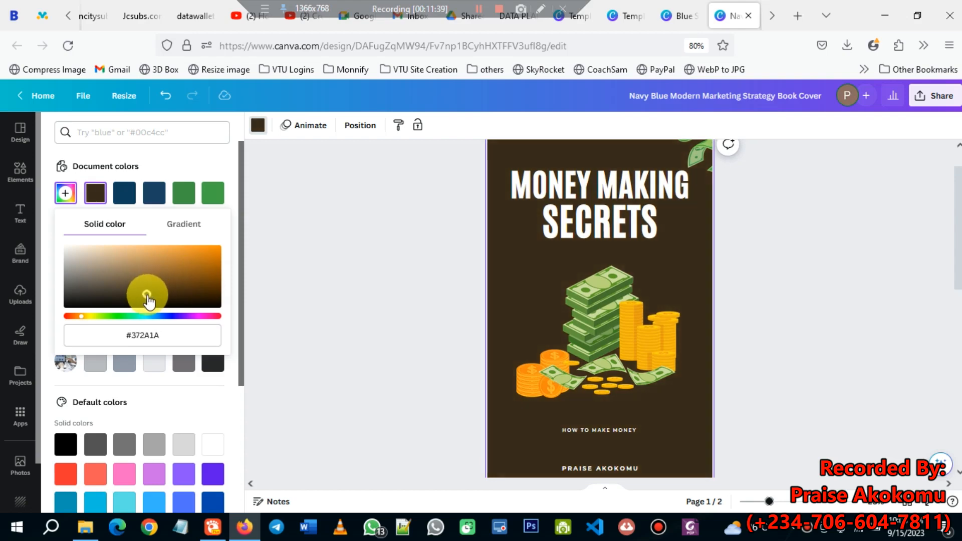
scroll(859, 322, "up", 1)
scroll(855, 325, "down", 3)
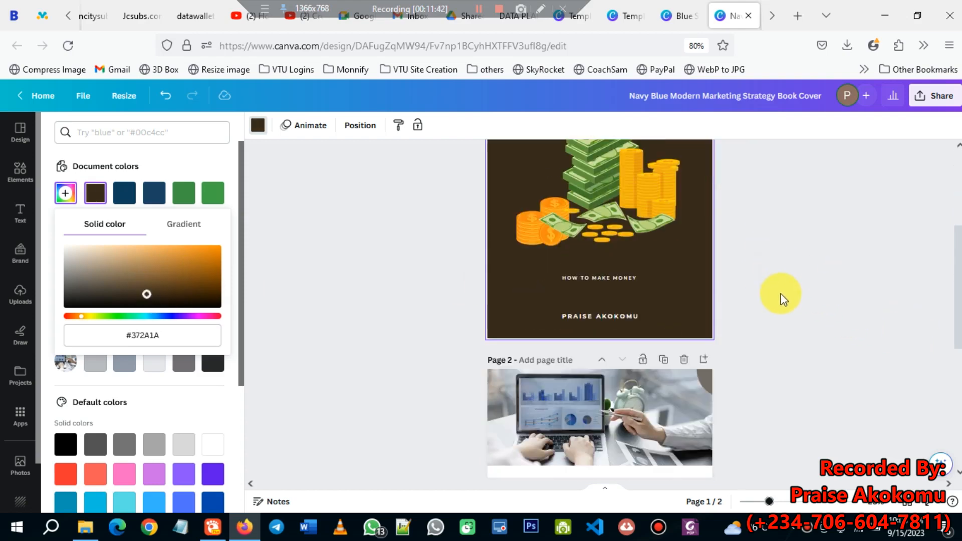
- Compare the brown cover page with the table of contents page to judge how well their colours match
scroll(787, 301, "down", 5)
scroll(805, 307, "up", 8)
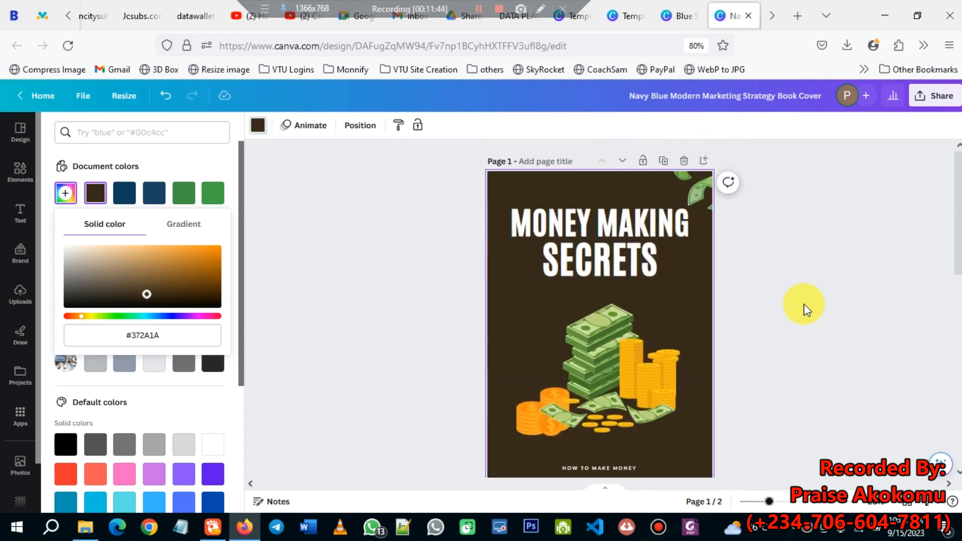
scroll(804, 306, "down", 8)
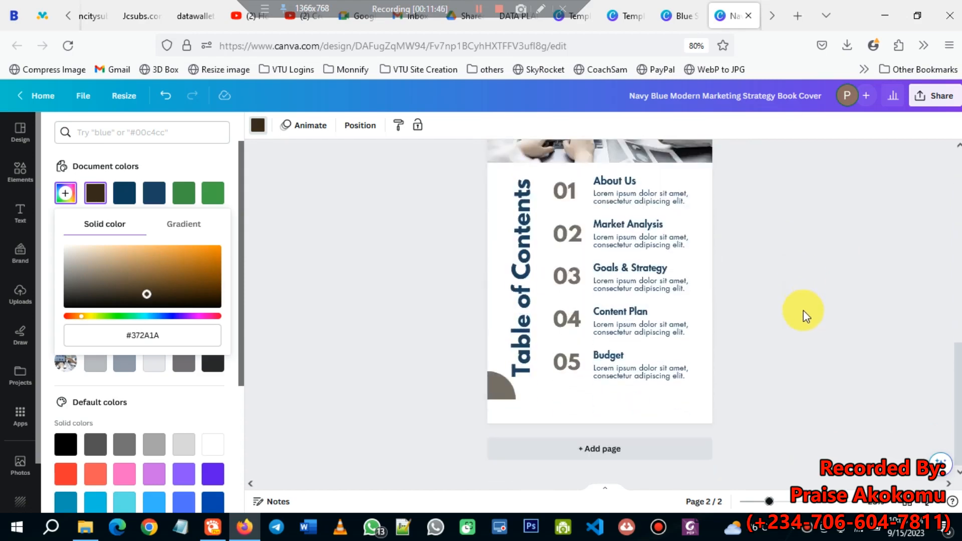
scroll(840, 316, "up", 5)
scroll(840, 316, "down", 4)
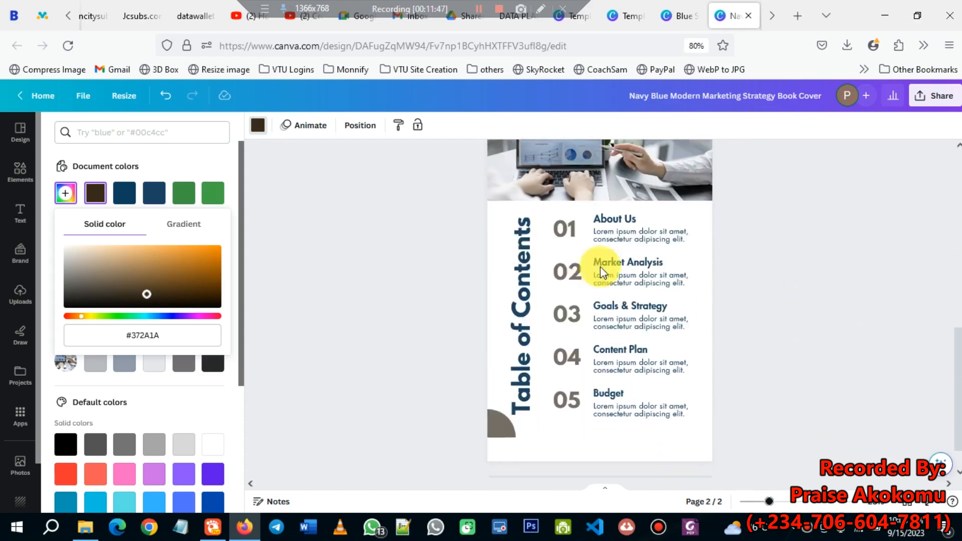
scroll(523, 263, "up", 3)
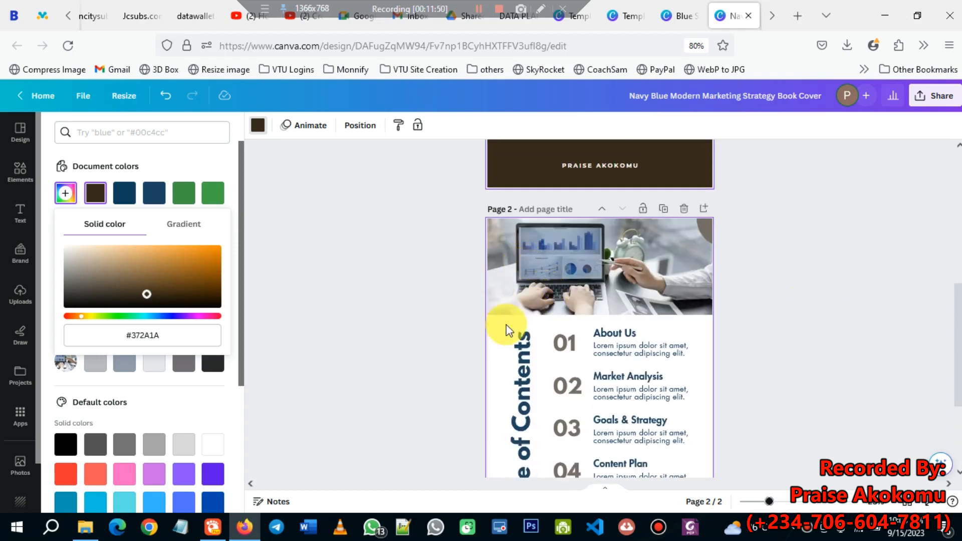
scroll(509, 331, "down", 2)
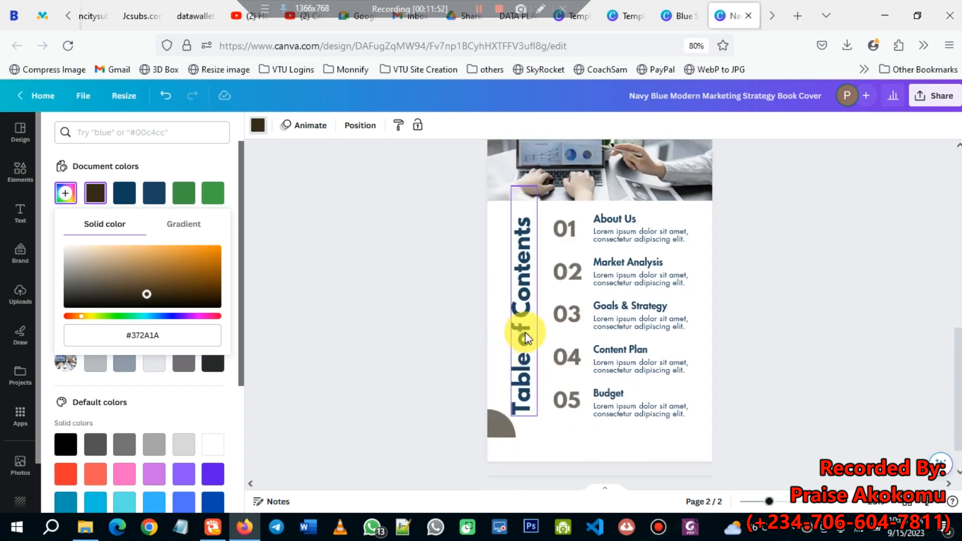
scroll(527, 341, "up", 1)
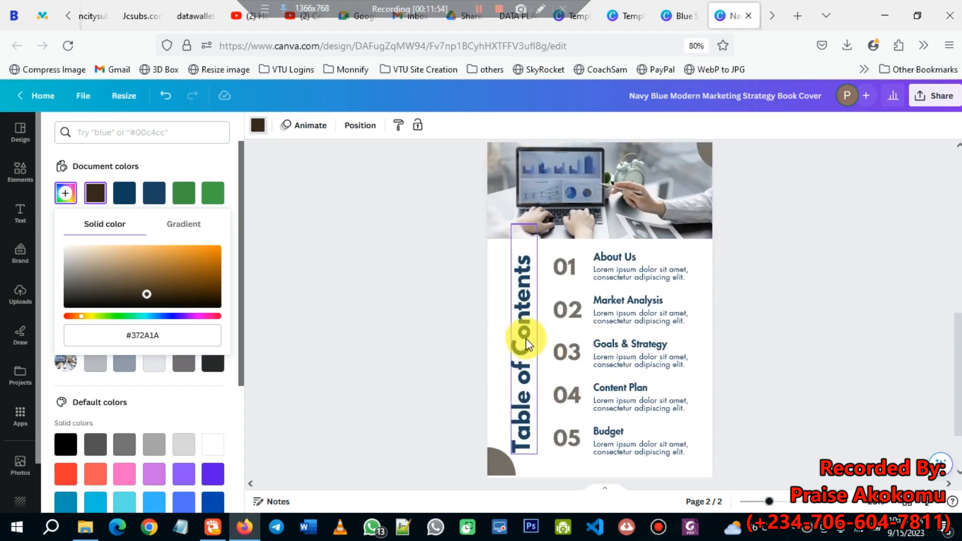
scroll(560, 332, "up", 5)
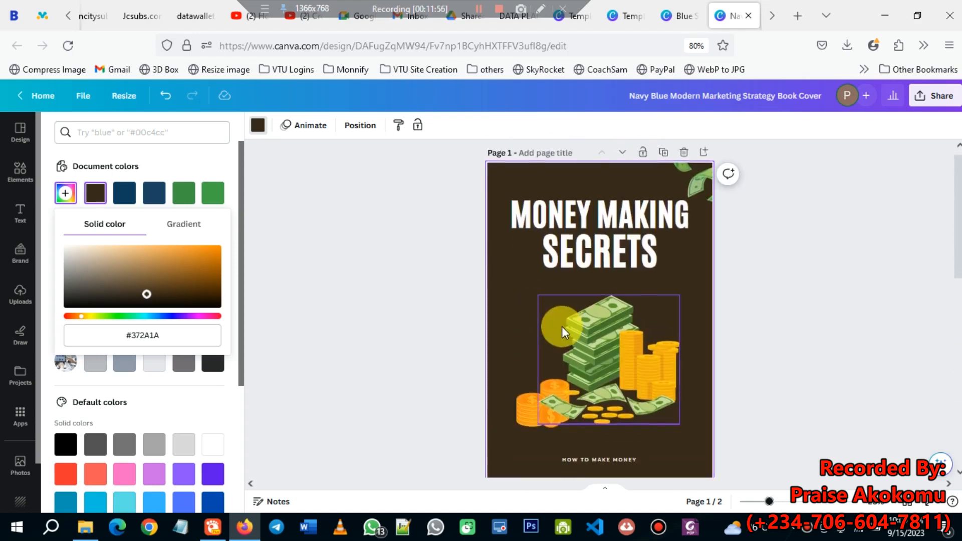
scroll(562, 327, "down", 5)
scroll(565, 328, "up", 5)
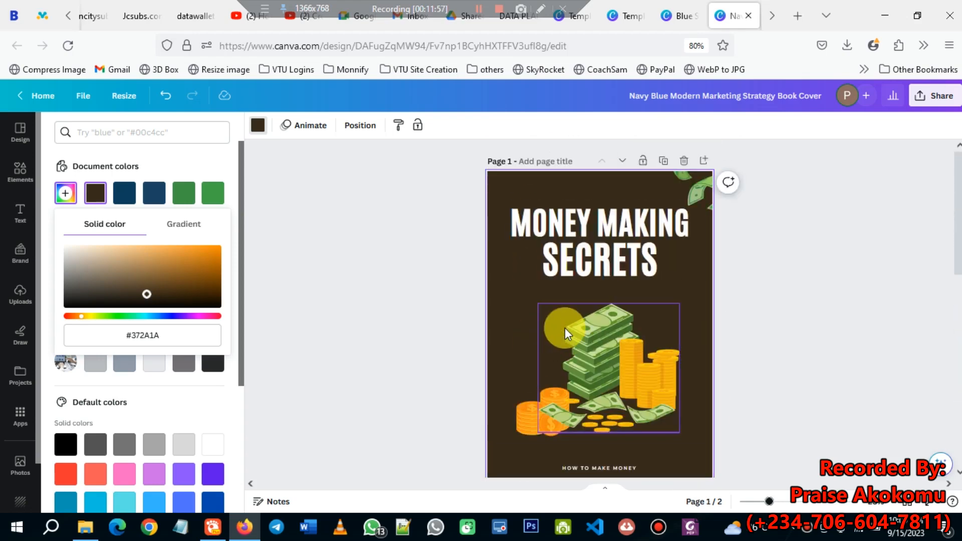
scroll(565, 328, "down", 5)
scroll(566, 328, "up", 5)
scroll(584, 322, "down", 5)
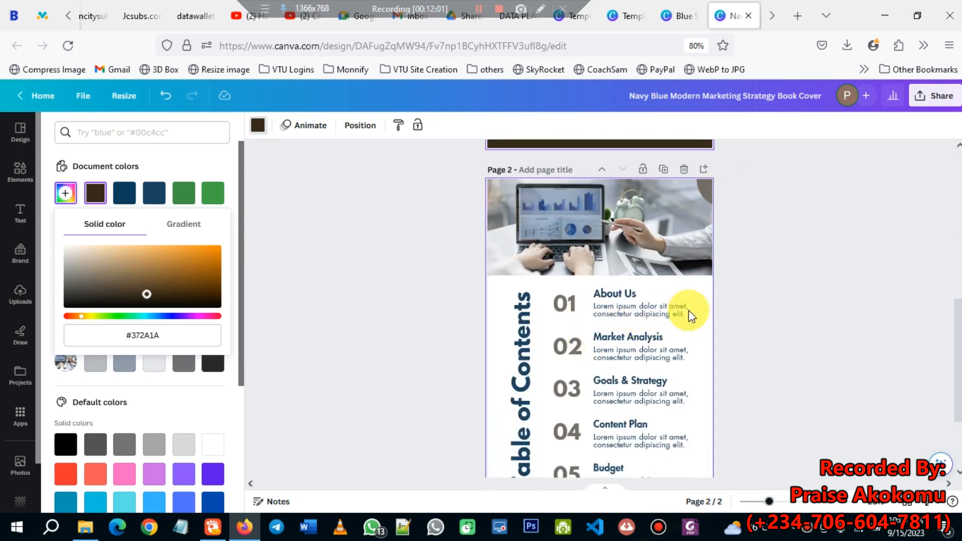
left_click(750, 330)
scroll(630, 336, "down", 3)
scroll(591, 270, "up", 4)
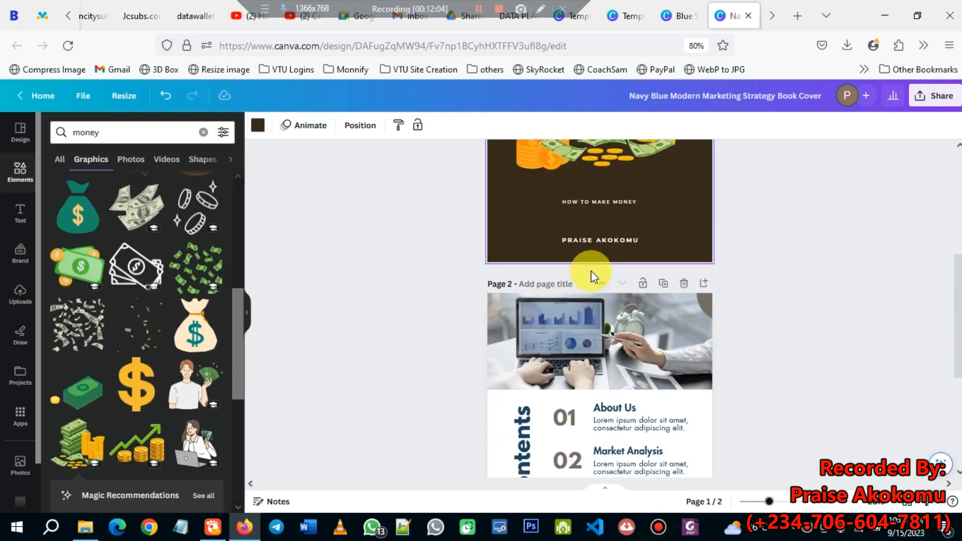
scroll(591, 271, "up", 3)
scroll(577, 274, "down", 5)
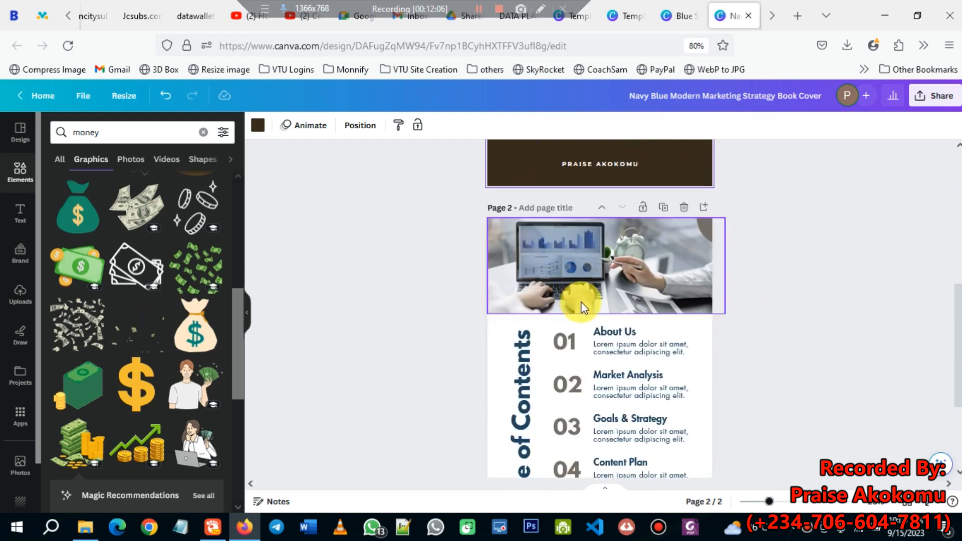
scroll(583, 307, "down", 3)
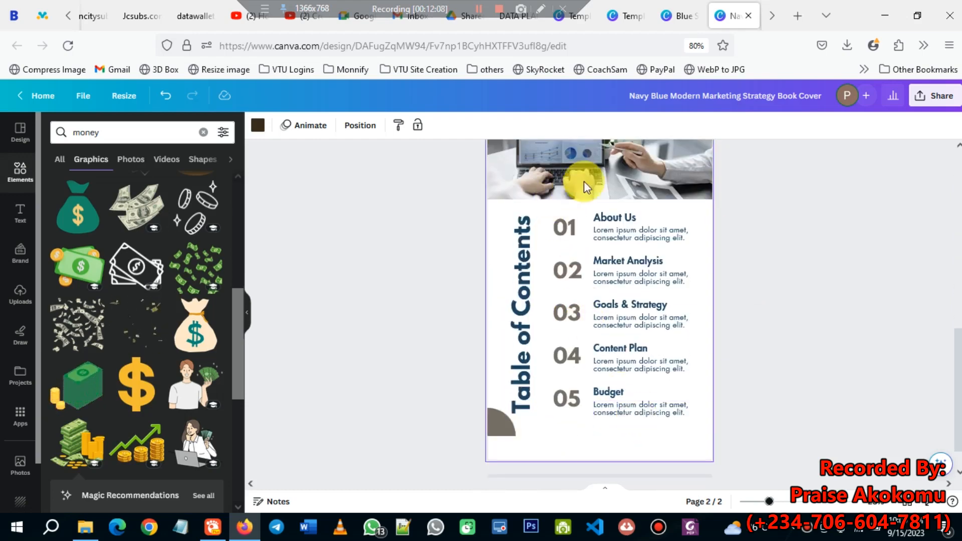
- Replace the first table of contents heading, "About Us", with "Introdution"
left_click(614, 225)
double_click(616, 219)
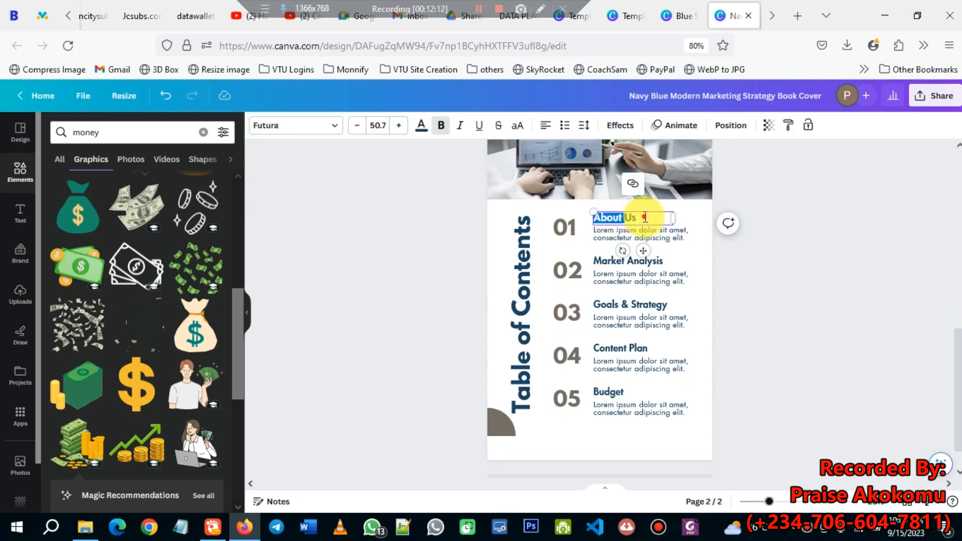
left_click_drag(643, 216, 595, 221)
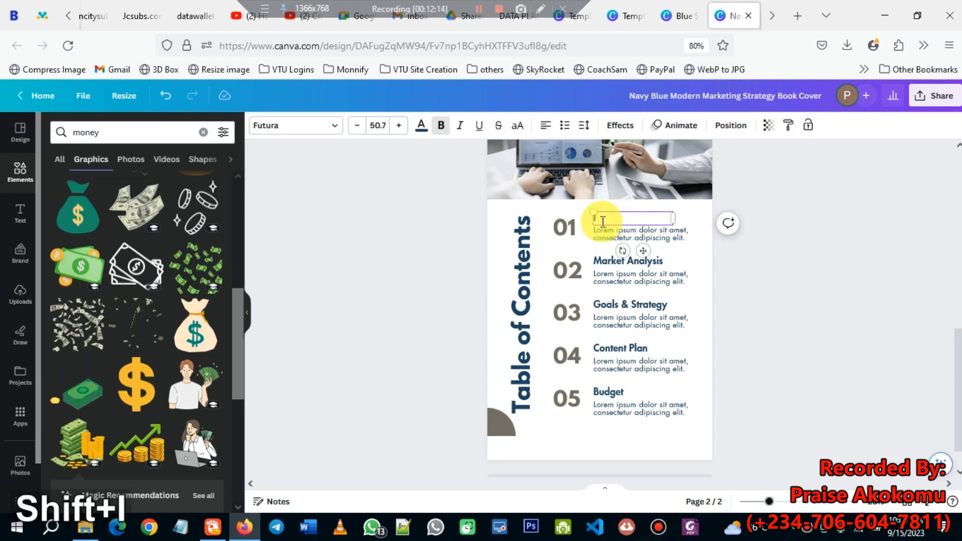
type("N")
key("BackSpace")
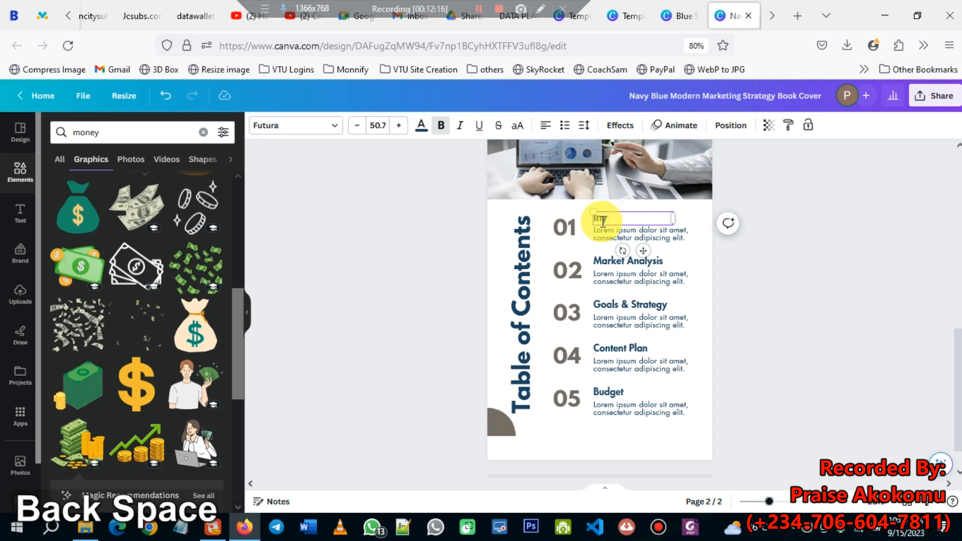
type("trodu")
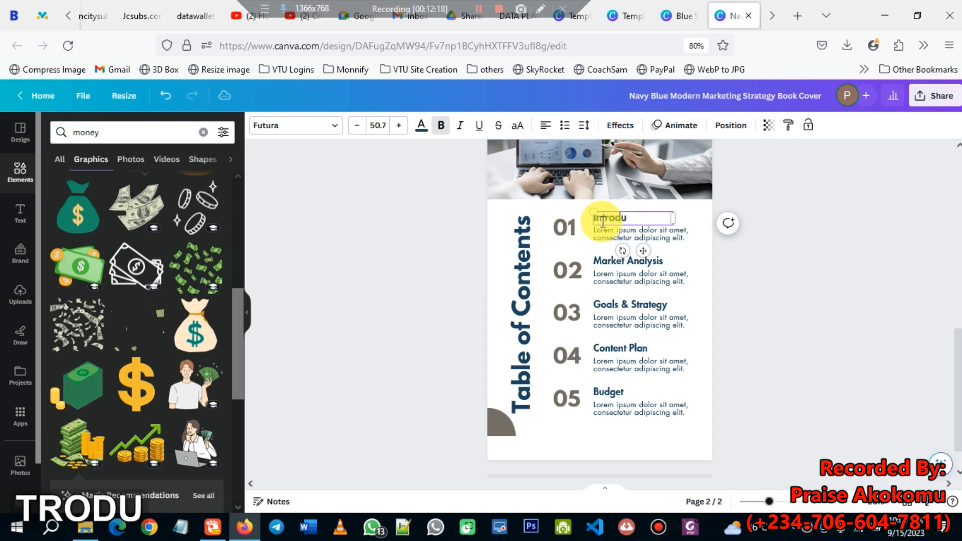
type("tion")
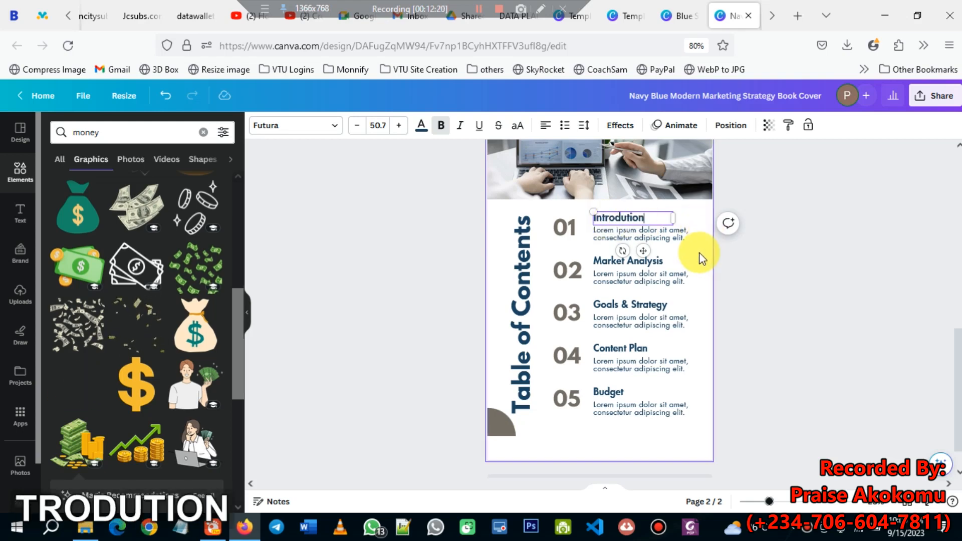
- Replace the second table of contents heading, "Market Analysis", with "Chapter 1"
left_click(598, 262)
double_click(598, 261)
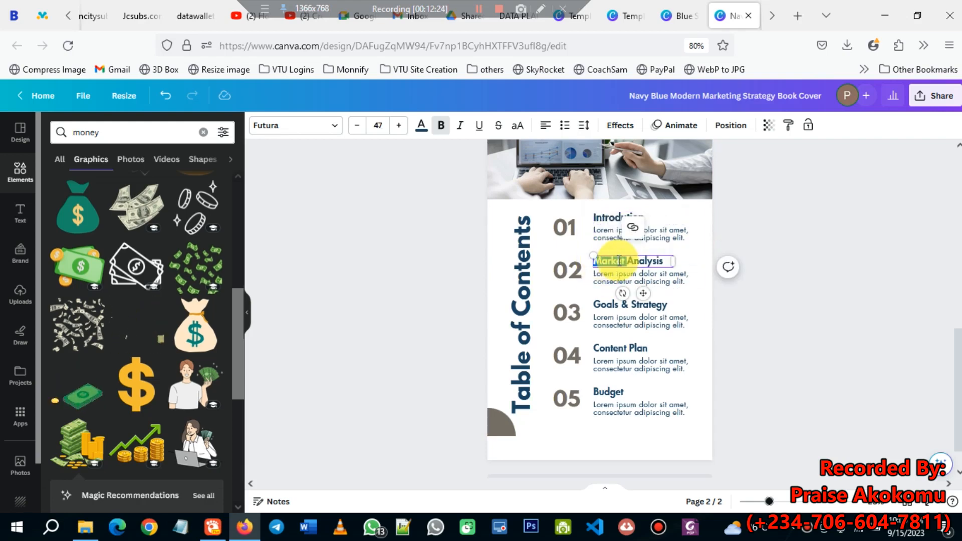
left_click(652, 268)
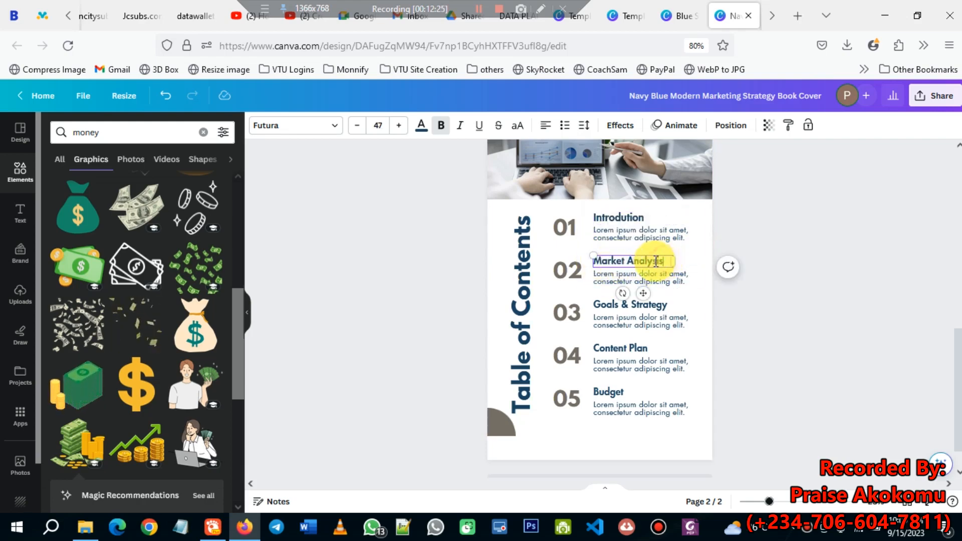
left_click_drag(656, 261, 597, 263)
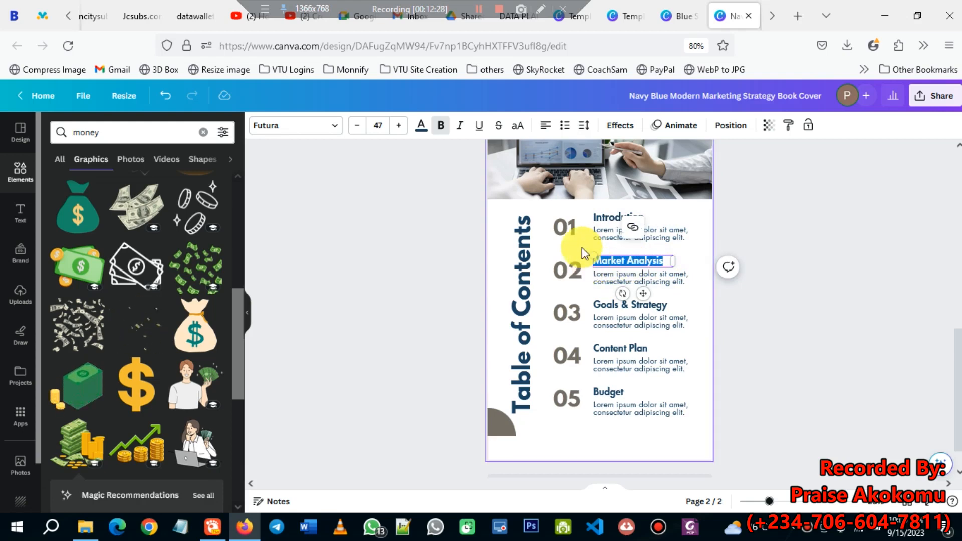
key("shift")
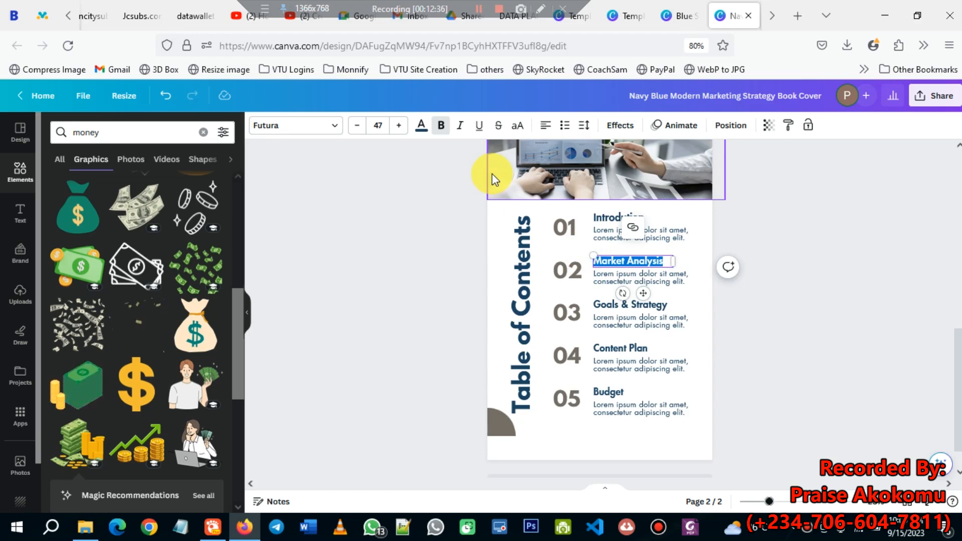
type("Cha")
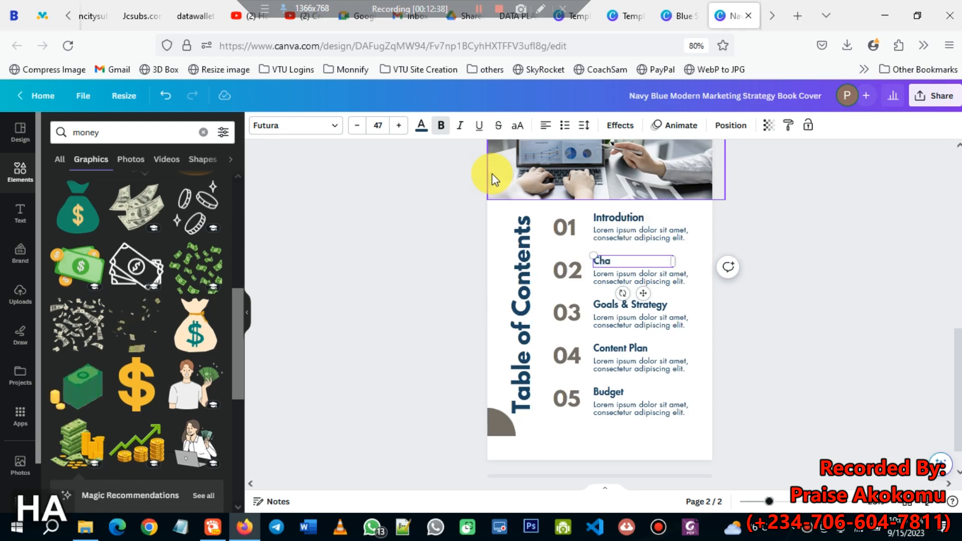
type("pter 1")
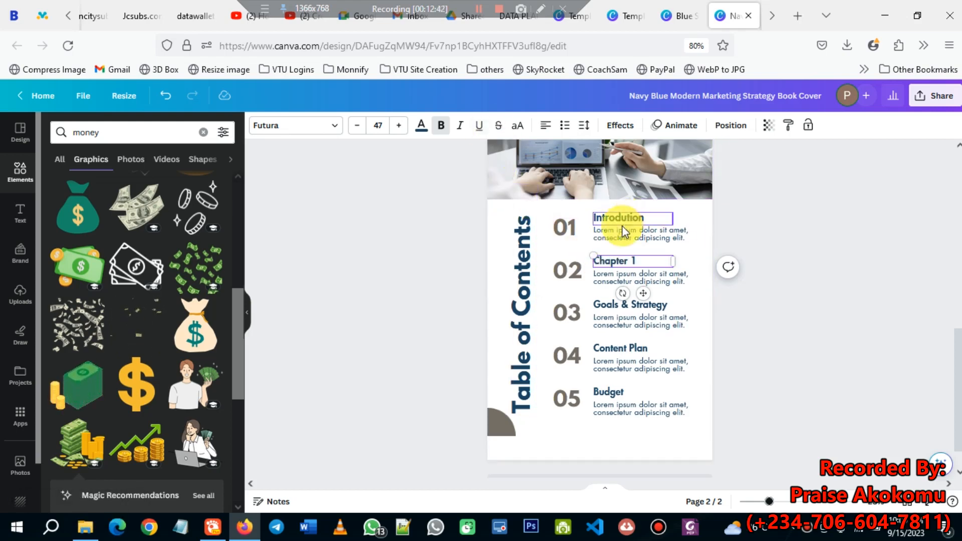
- Delete the placeholder text under the "Introdution" heading and move the heading down to line up with number 01
left_click(616, 237)
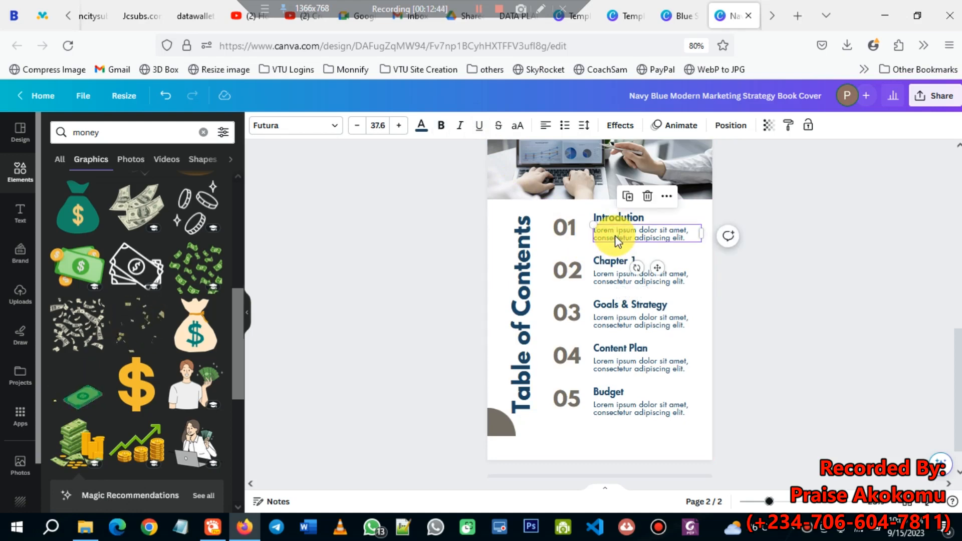
key("Delete")
left_click(619, 220)
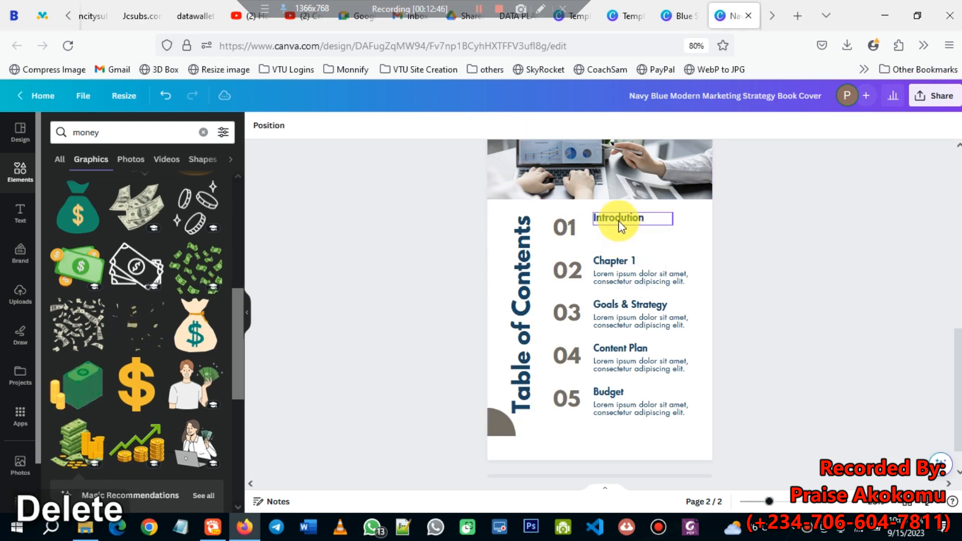
left_click_drag(619, 221, 619, 229)
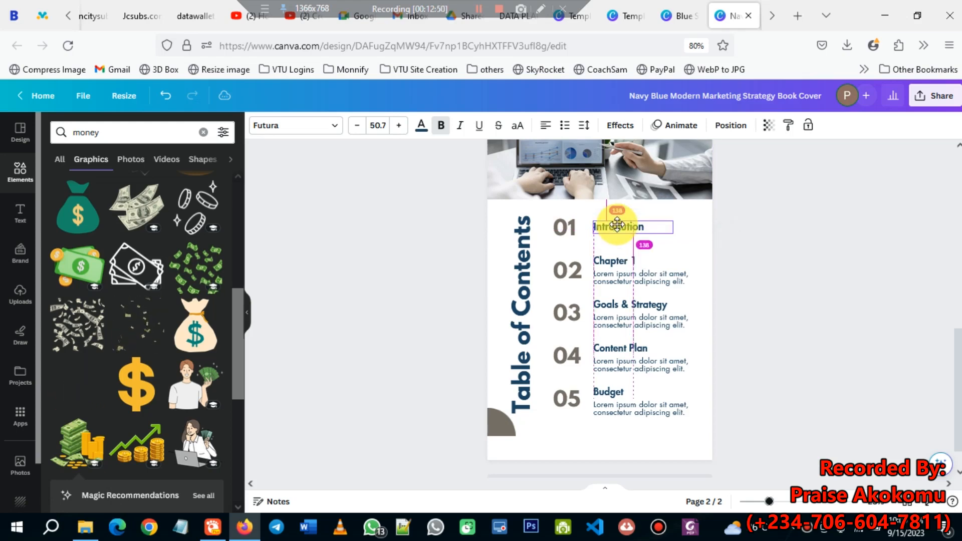
left_click(611, 280)
double_click(611, 279)
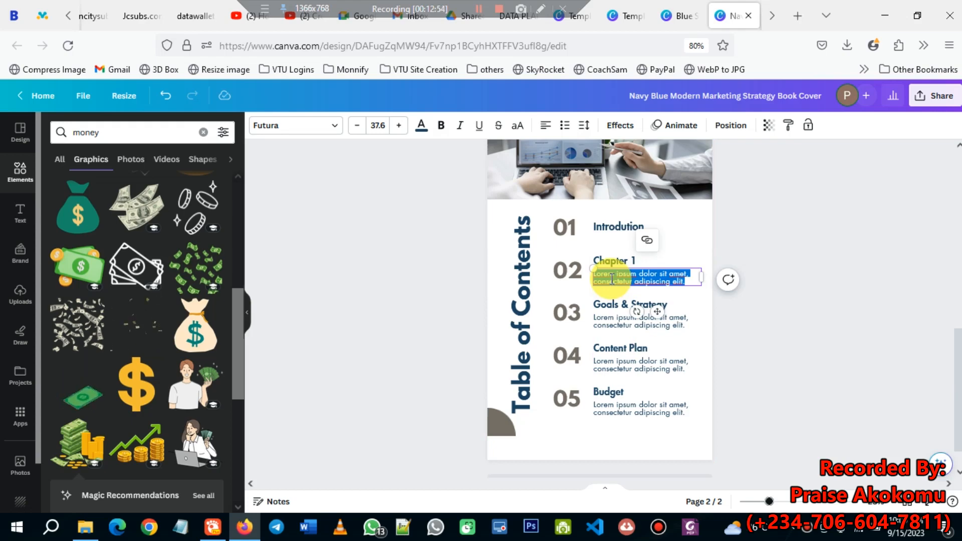
left_click(610, 305)
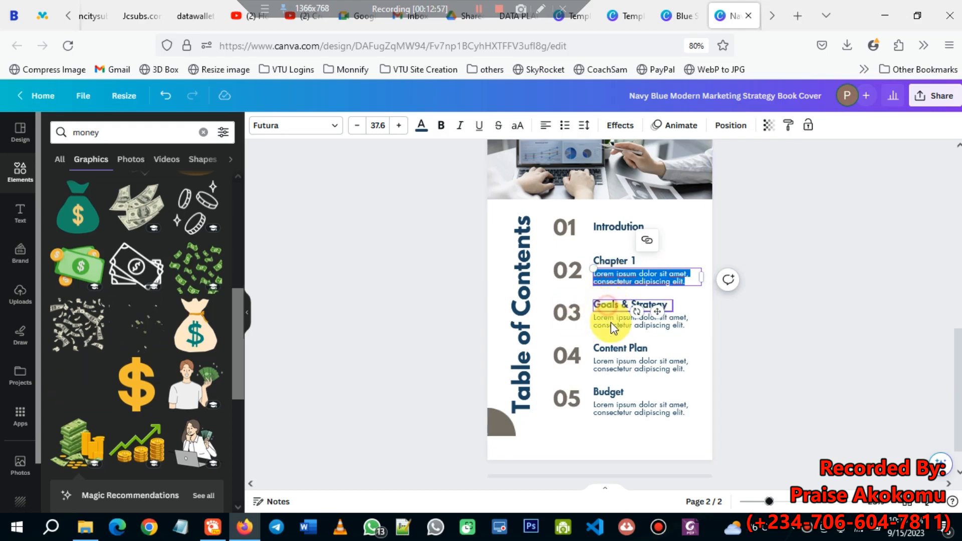
left_click(608, 351)
scroll(608, 385, "down", 1)
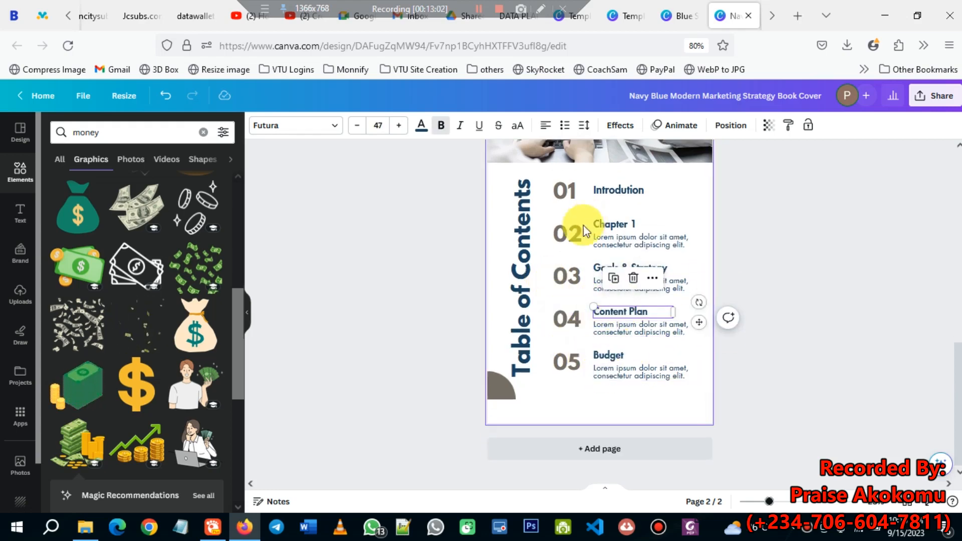
scroll(576, 230, "up", 5)
scroll(608, 332, "down", 5)
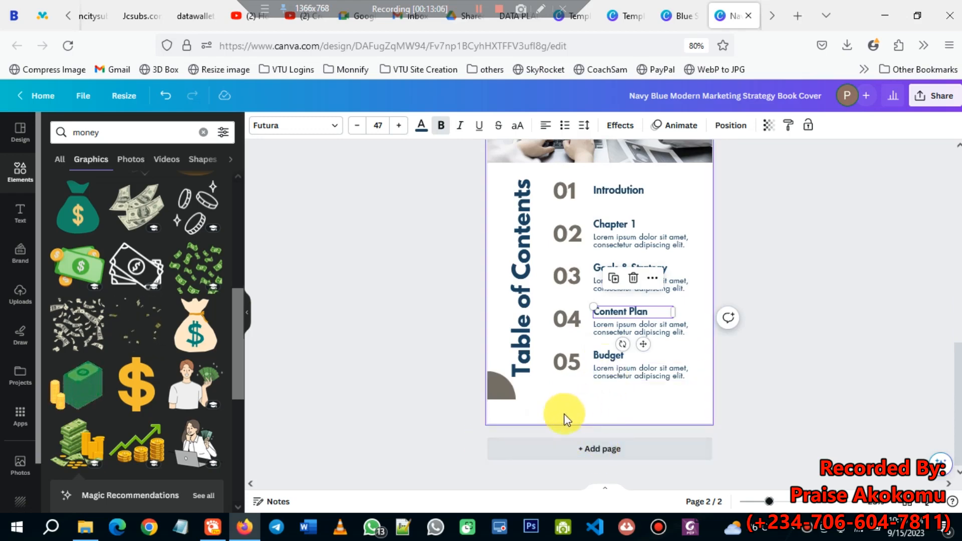
left_click(500, 398)
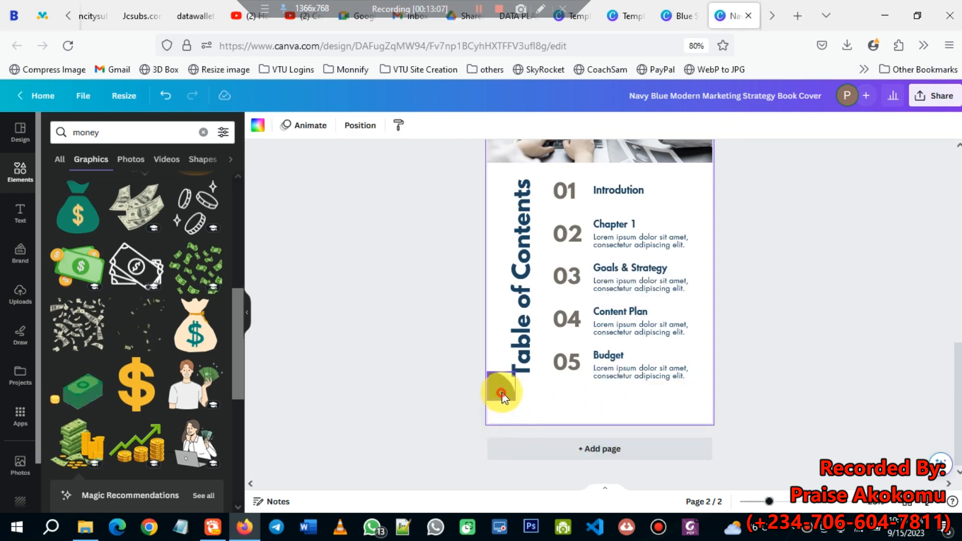
left_click(502, 396)
scroll(606, 398, "up", 5)
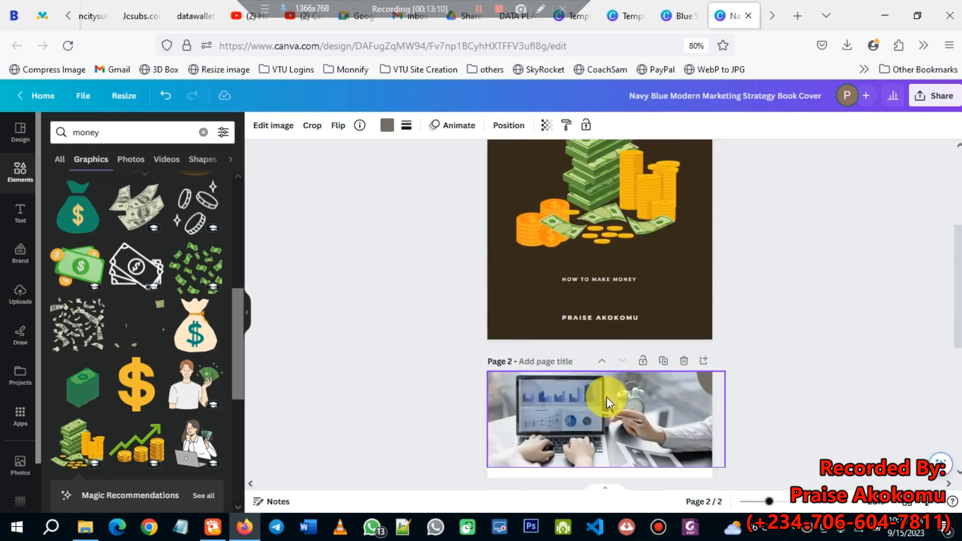
scroll(605, 395, "down", 4)
- Compare the layout of the table of contents on page 2 with the original Blue Simple Modern Table Of Contents template
left_click(680, 20)
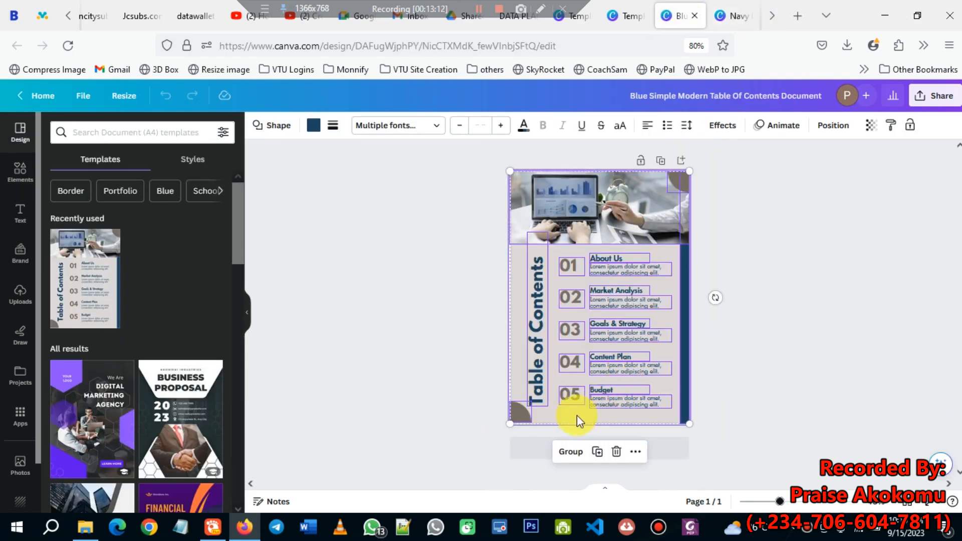
left_click(732, 14)
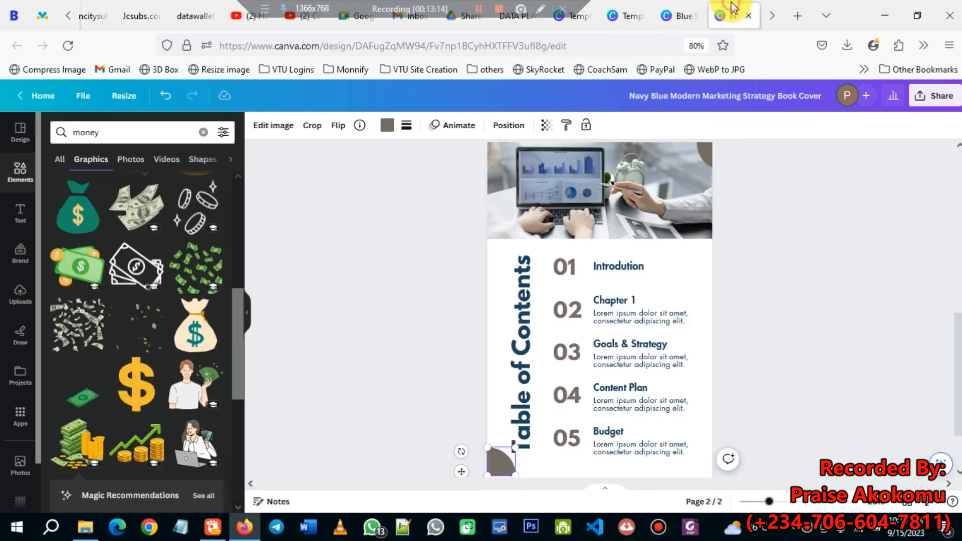
scroll(654, 301, "down", 2)
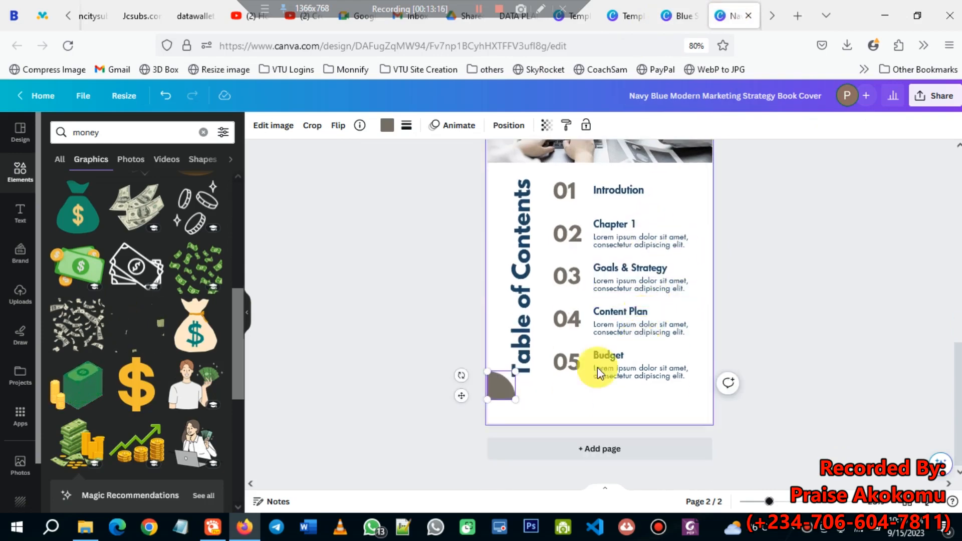
scroll(482, 416, "up", 6)
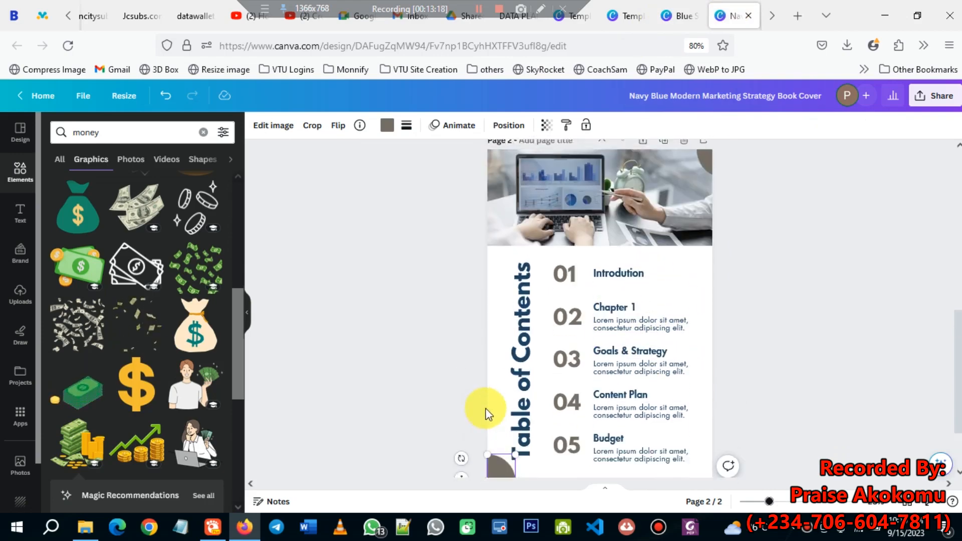
scroll(631, 366, "down", 2)
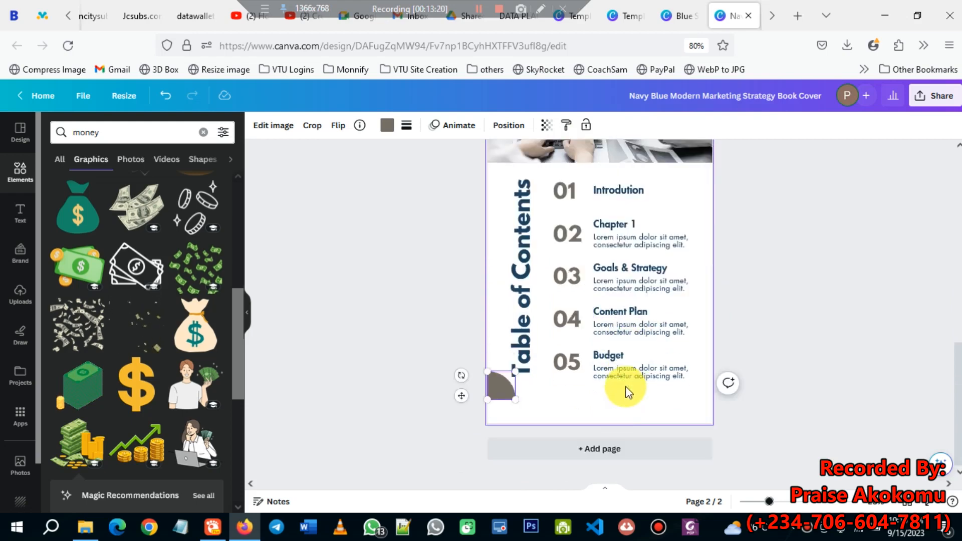
scroll(605, 408, "up", 2)
scroll(603, 431, "down", 2)
left_click(563, 417)
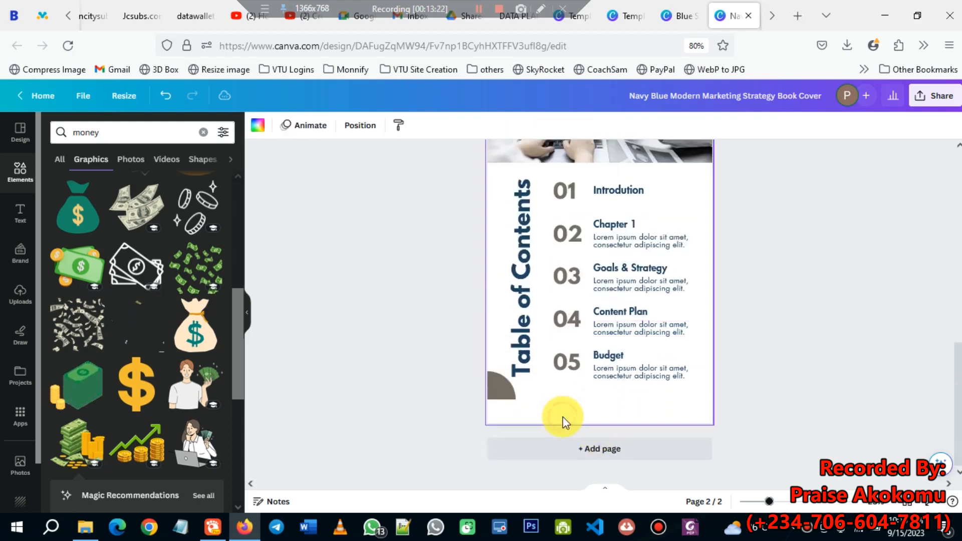
scroll(567, 395, "up", 3)
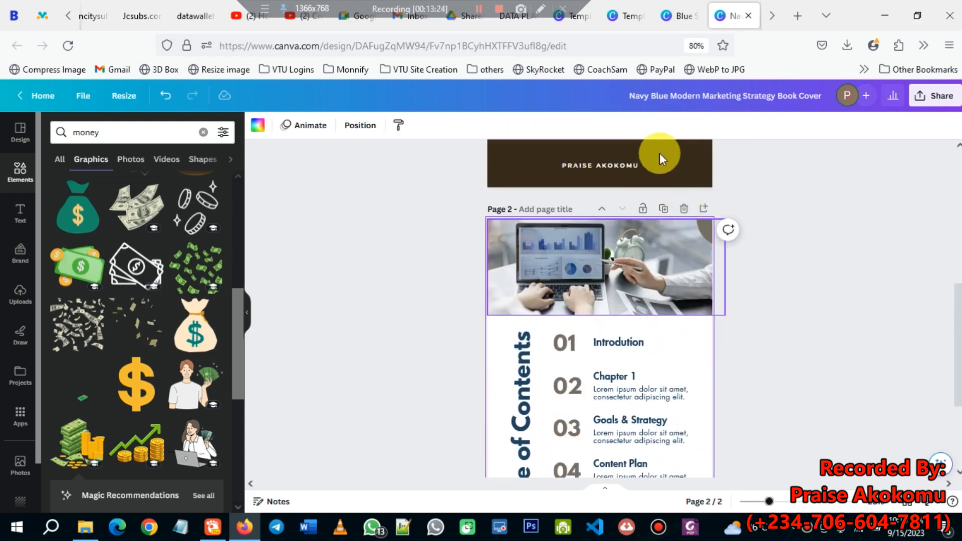
scroll(639, 284, "down", 2)
scroll(623, 318, "up", 2)
scroll(662, 232, "down", 2)
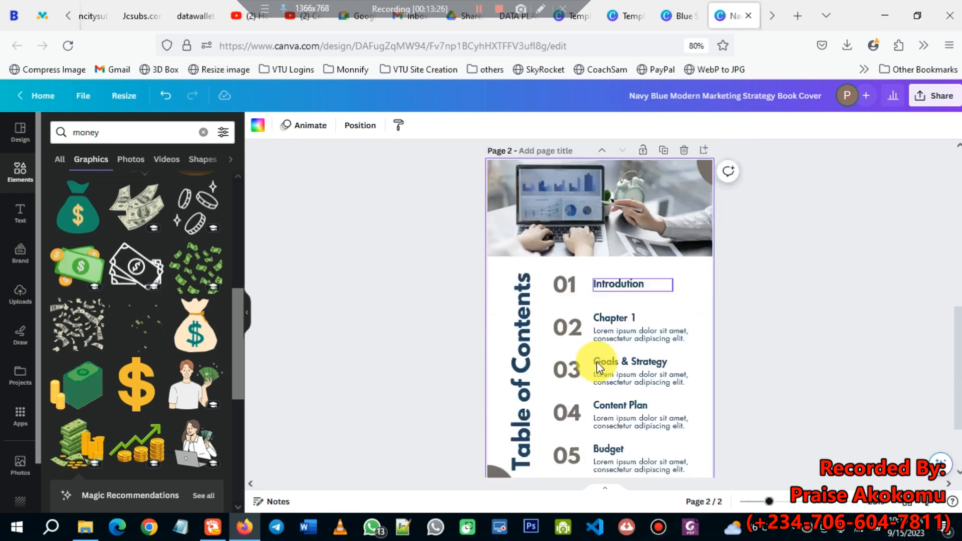
scroll(715, 251, "up", 3)
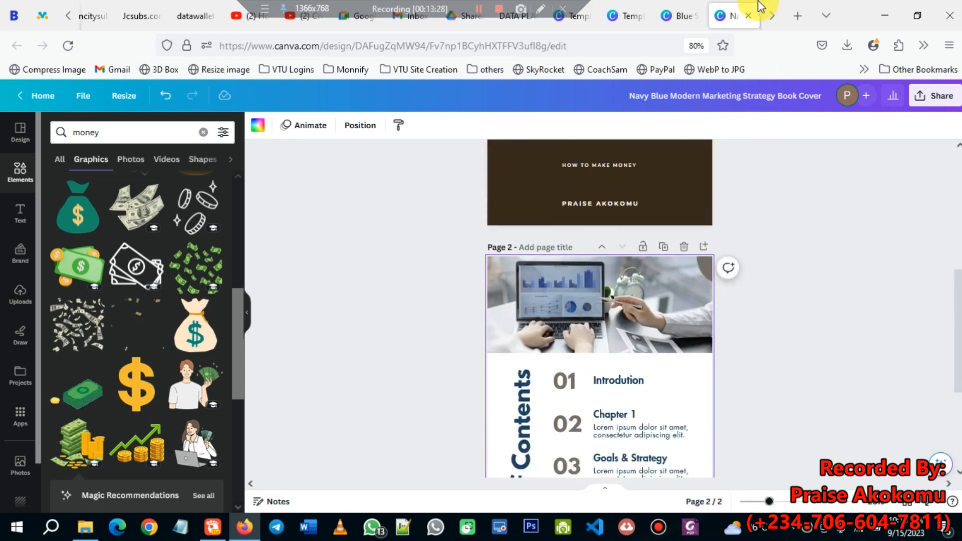
- Copy all elements of the original table of contents template and return to the book cover design
left_click(677, 16)
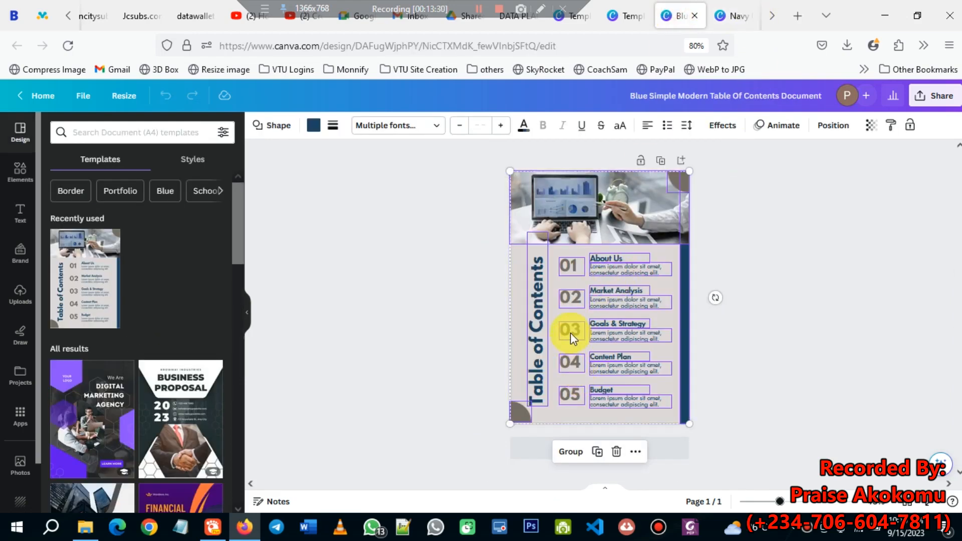
key("ctrl")
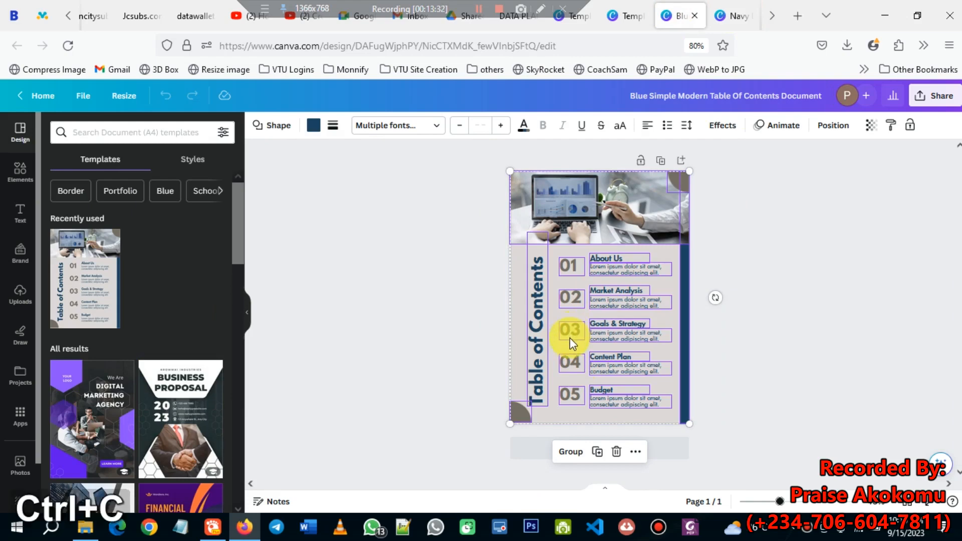
left_click(732, 16)
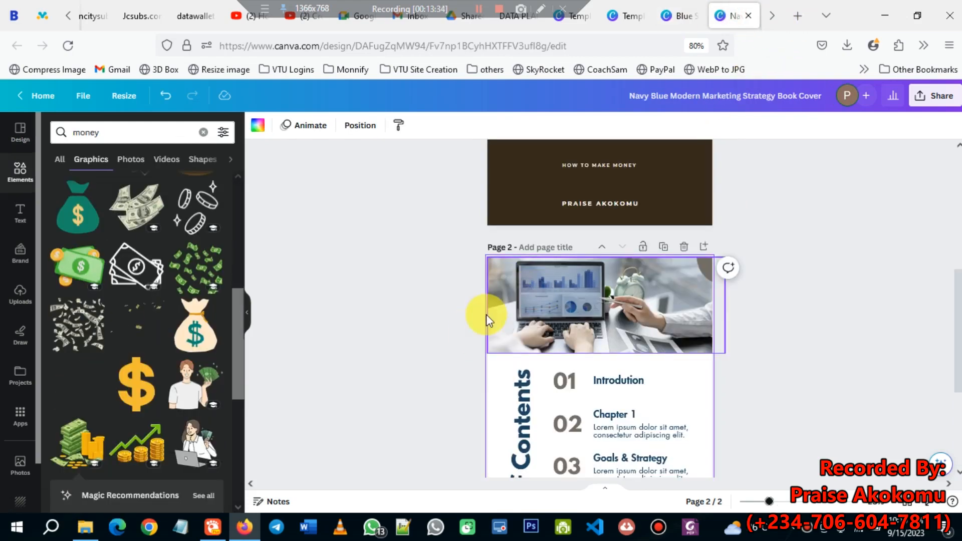
- Try deleting all the table of contents elements on page 2, and undo the deletion
left_click_drag(453, 284, 498, 301)
scroll(521, 326, "down", 3)
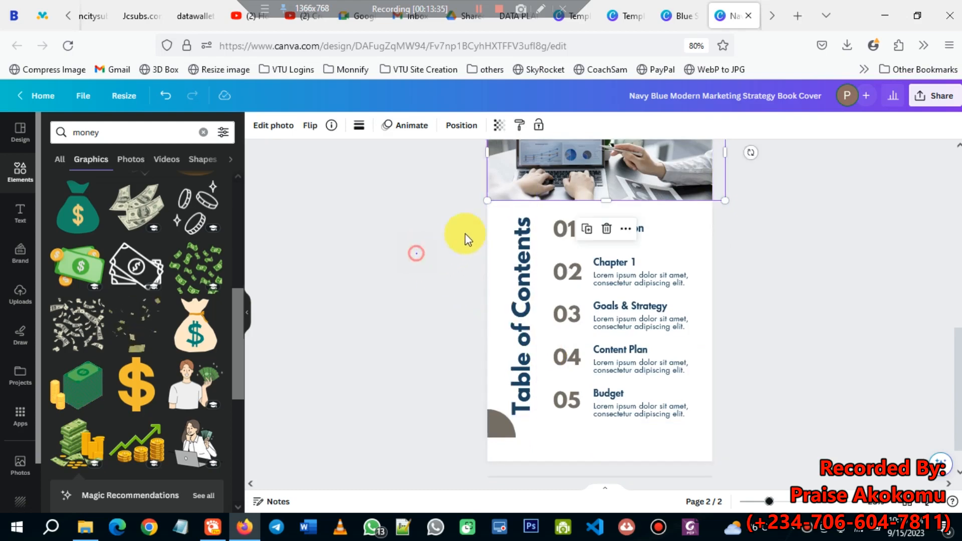
scroll(471, 230, "up", 2)
left_click_drag(468, 183, 746, 501)
scroll(762, 445, "down", 1)
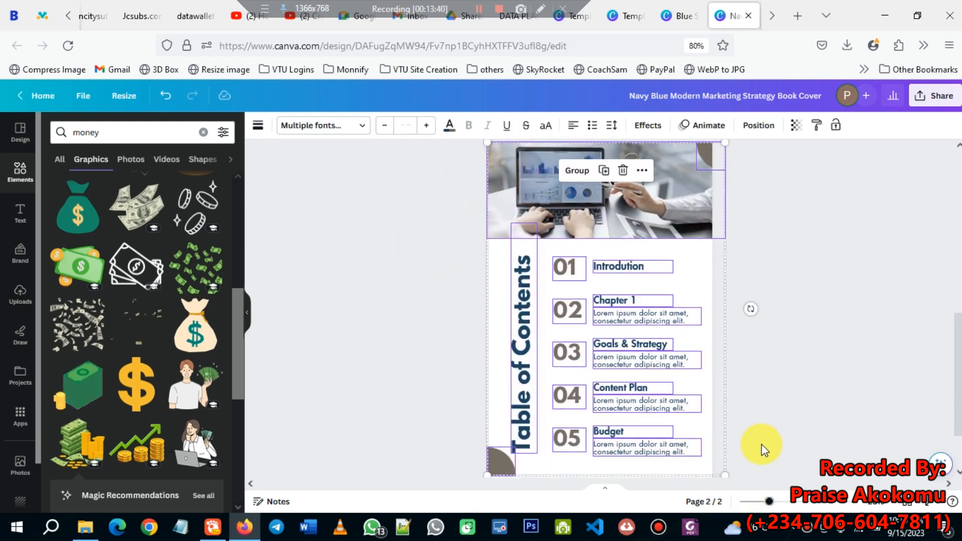
key("Delete")
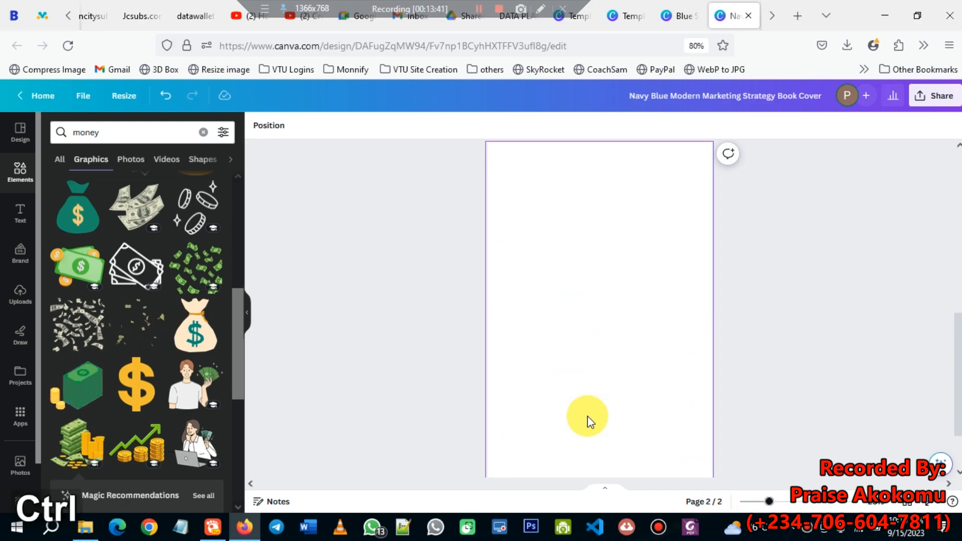
key("ctrl+z")
- Add a blank third page after the table of contents and paste the copied template elements onto it
scroll(601, 450, "down", 2)
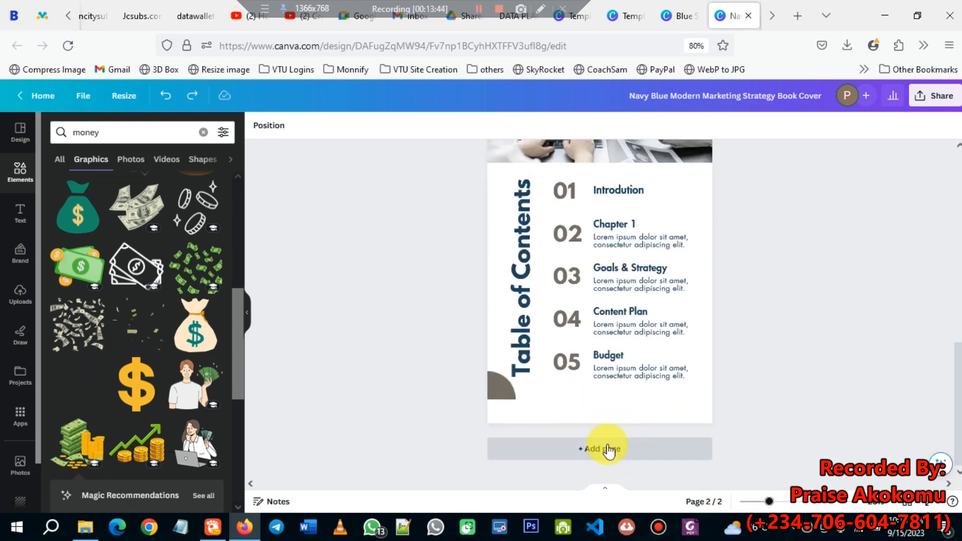
left_click(608, 449)
scroll(561, 290, "up", 2)
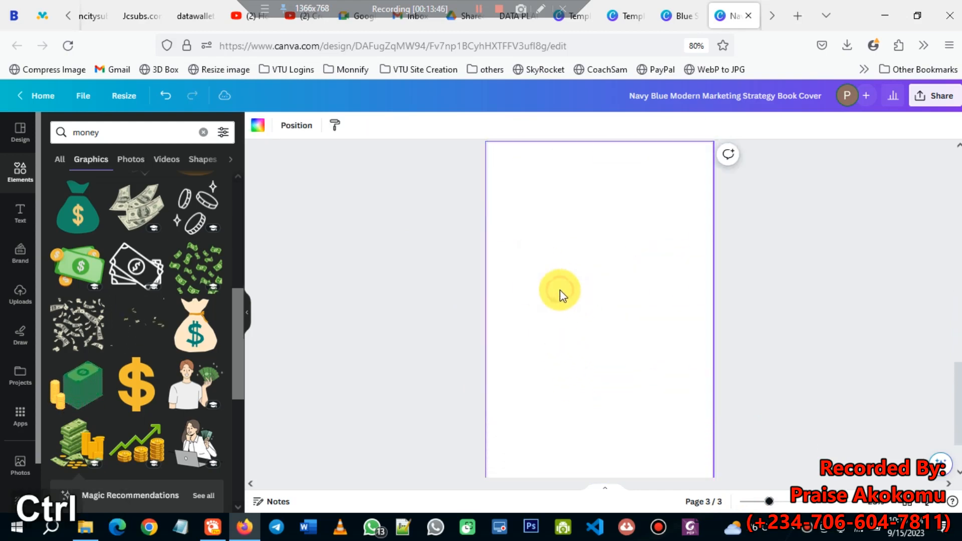
key("ctrl+v")
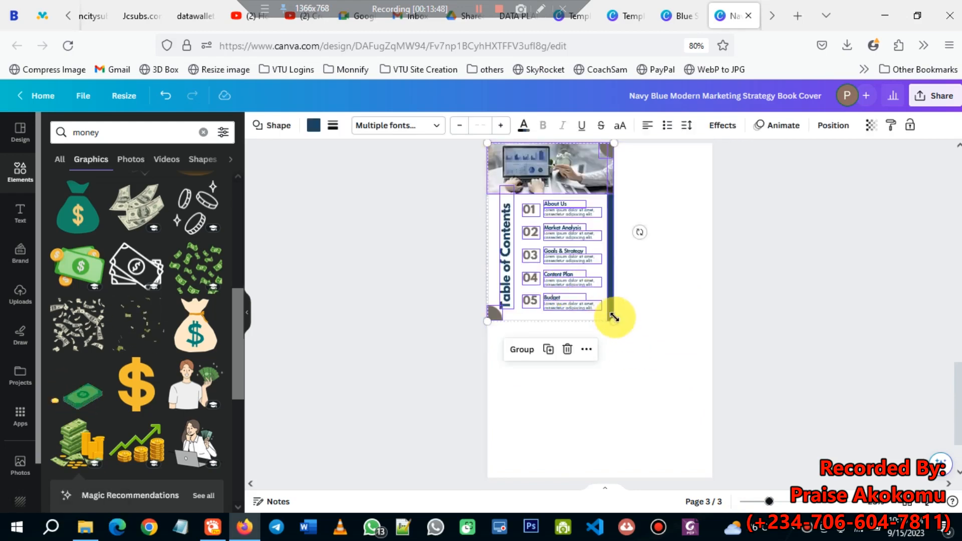
- Enlarge the pasted table of contents layout on page 3 proportionally until it fills the page from top to bottom
scroll(612, 321, "up", 1)
scroll(621, 356, "down", 1)
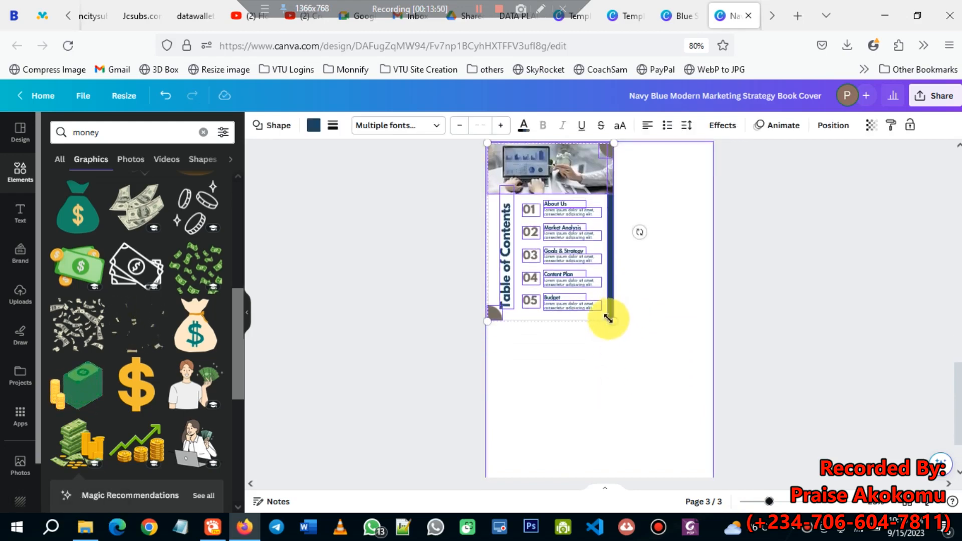
left_click_drag(617, 322, 695, 503)
scroll(624, 320, "up", 3)
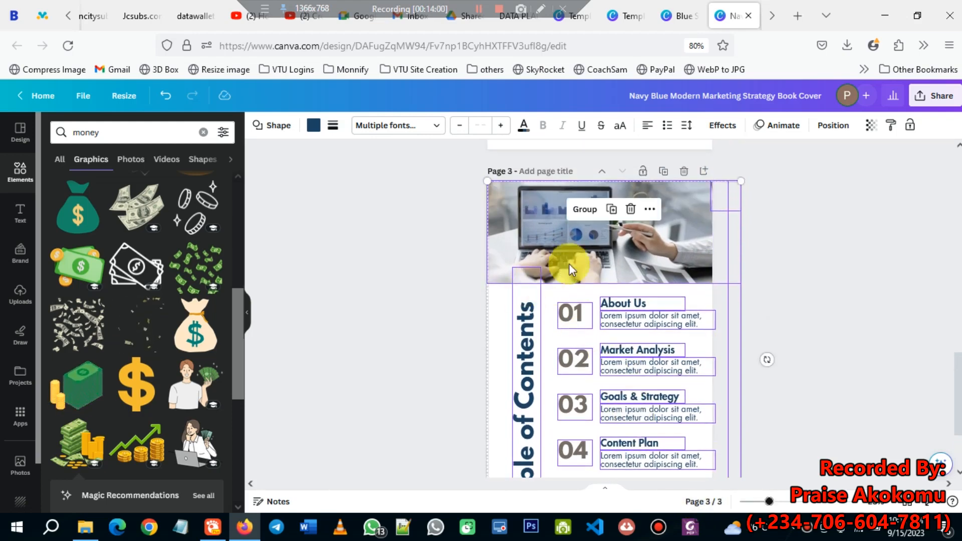
mouse_move(667, 257)
left_mouse_down()
mouse_move(630, 254)
mouse_move(667, 258)
left_mouse_up()
scroll(668, 260, "down", 3)
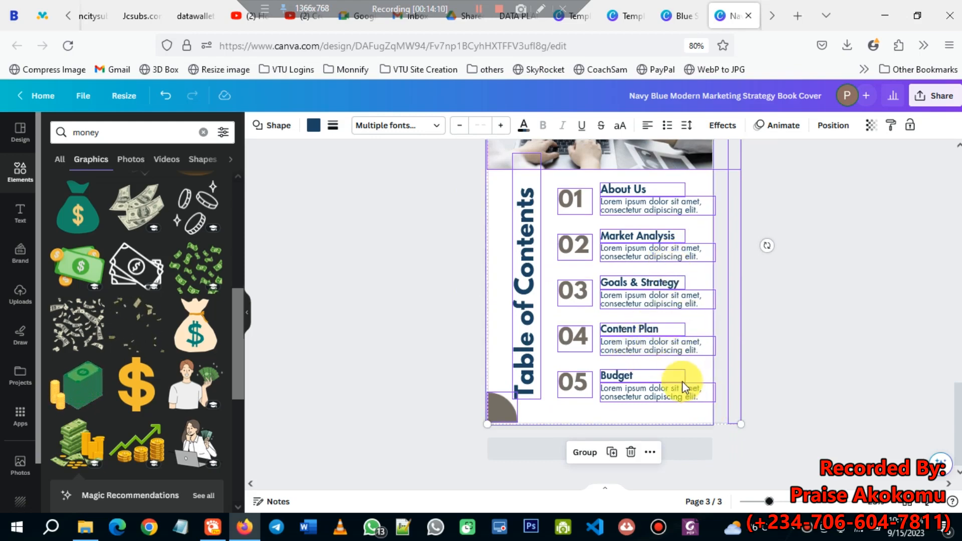
scroll(682, 381, "up", 3)
scroll(657, 271, "up", 5)
scroll(660, 265, "down", 5)
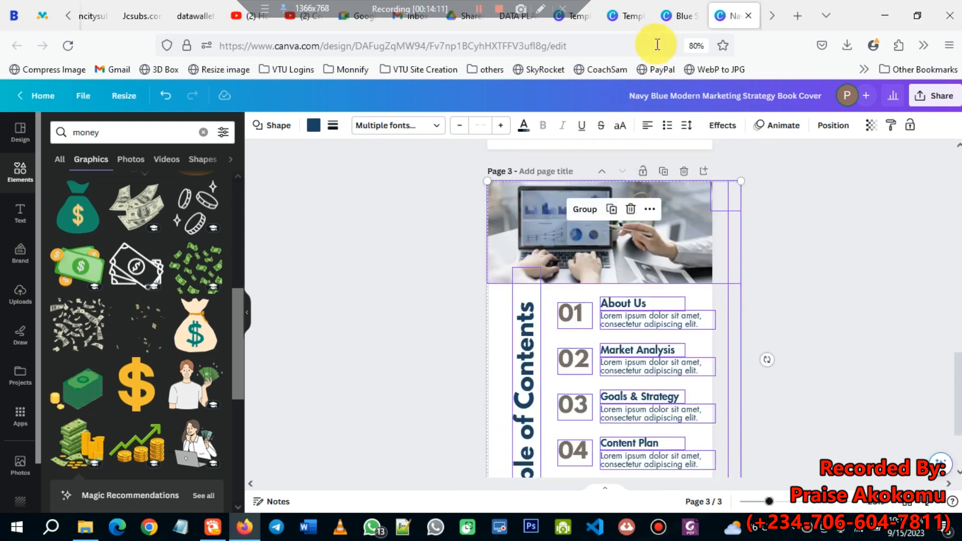
scroll(688, 254, "down", 2)
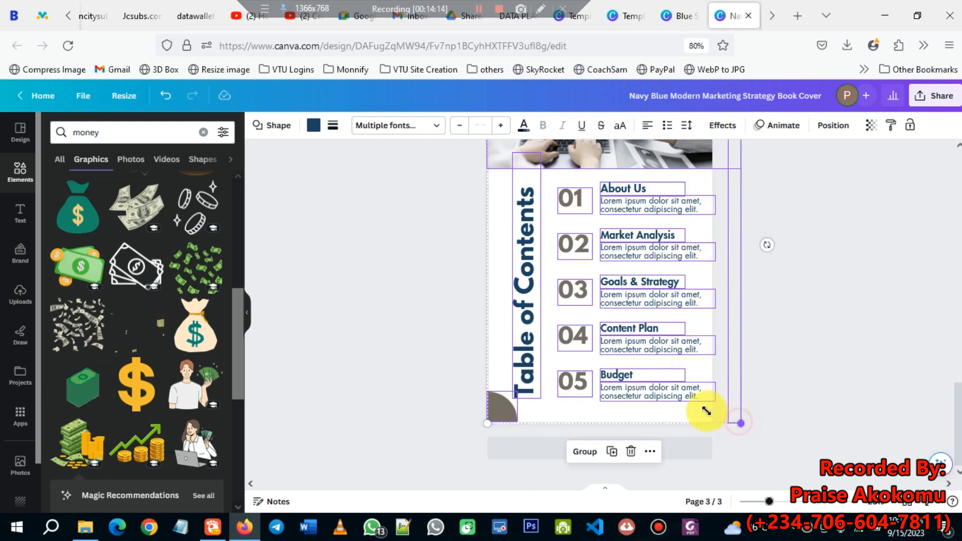
left_click_drag(707, 411, 705, 455)
left_click(724, 323)
scroll(725, 325, "up", 1)
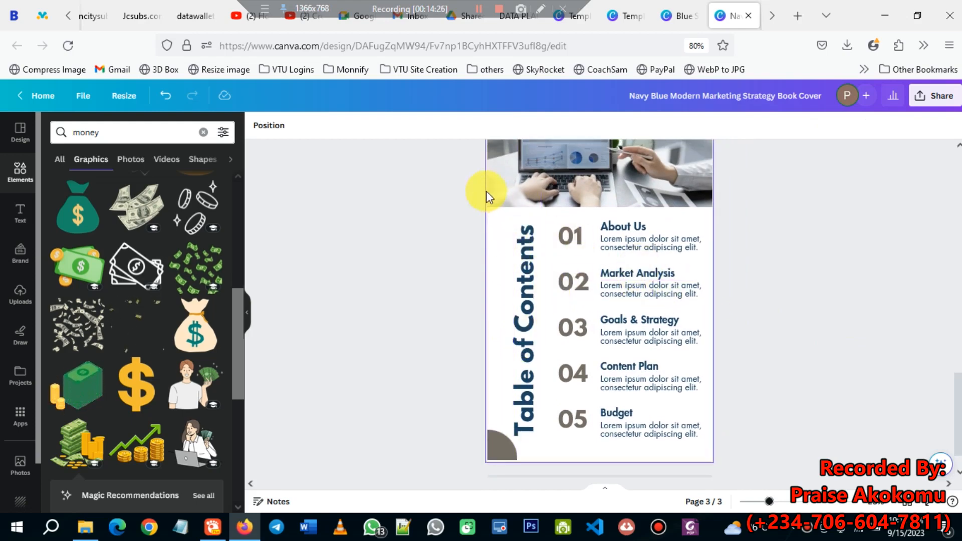
- Scale down the title, numbers, headings and descriptions on page 3 together, and move the block lower, centred horizontally between the page edges
scroll(513, 273, "up", 1)
scroll(529, 299, "down", 2)
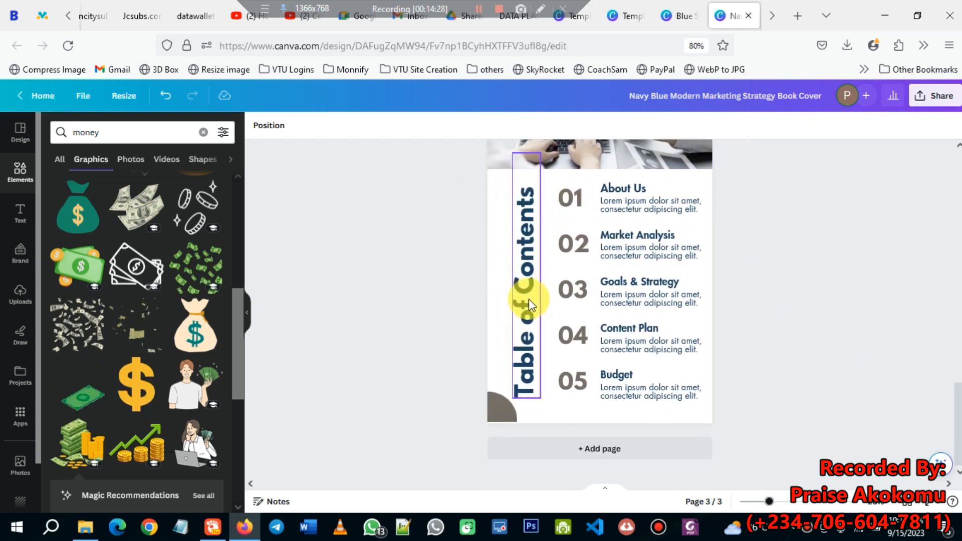
left_click(528, 299)
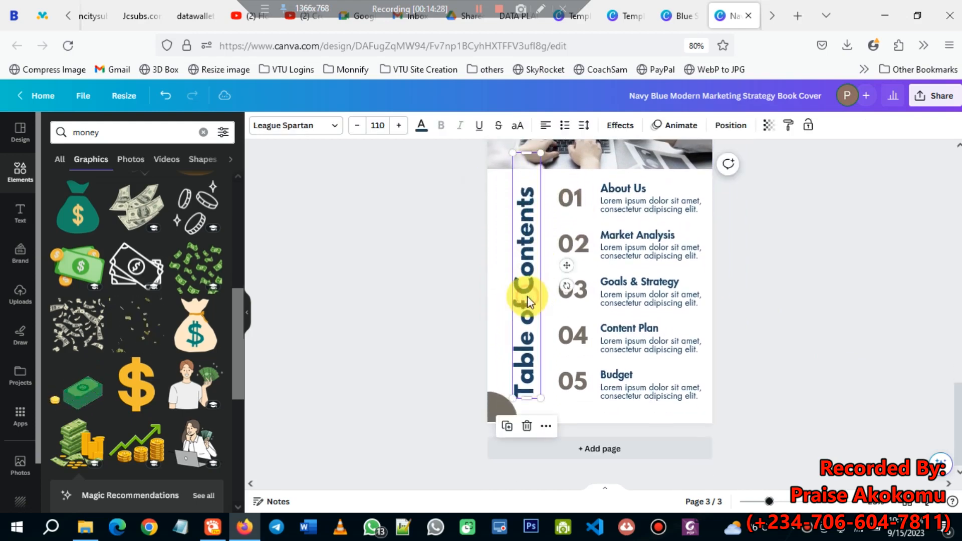
left_click(576, 197)
left_click(612, 190)
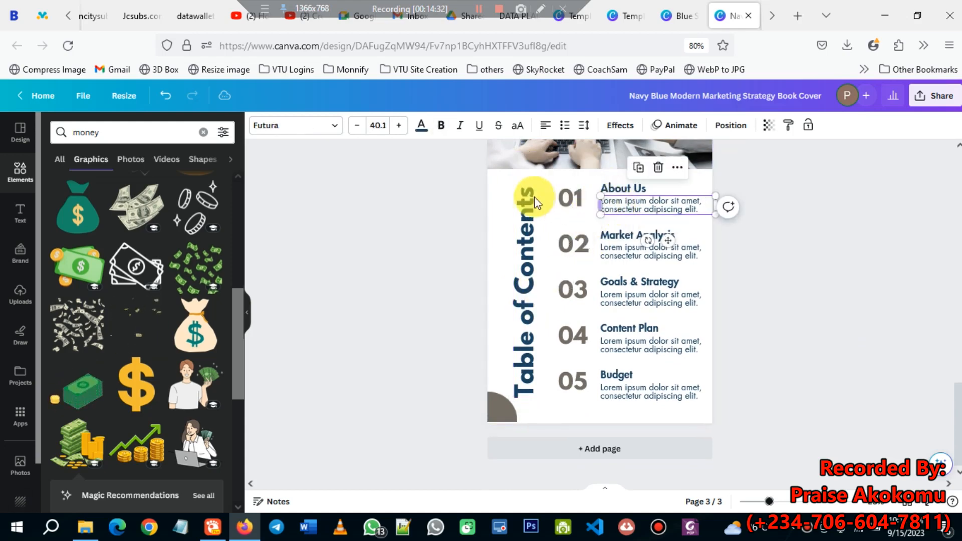
left_click(513, 256)
left_click(525, 208, "shift")
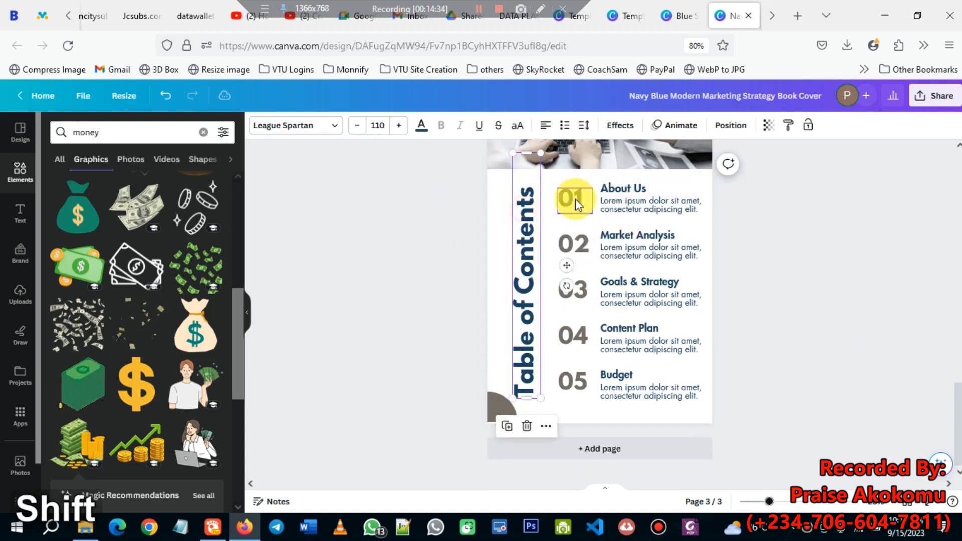
left_click(575, 198, "shift")
left_click(621, 189, "shift")
left_click(630, 205, "shift")
left_click(623, 236, "shift")
left_click(624, 250, "shift")
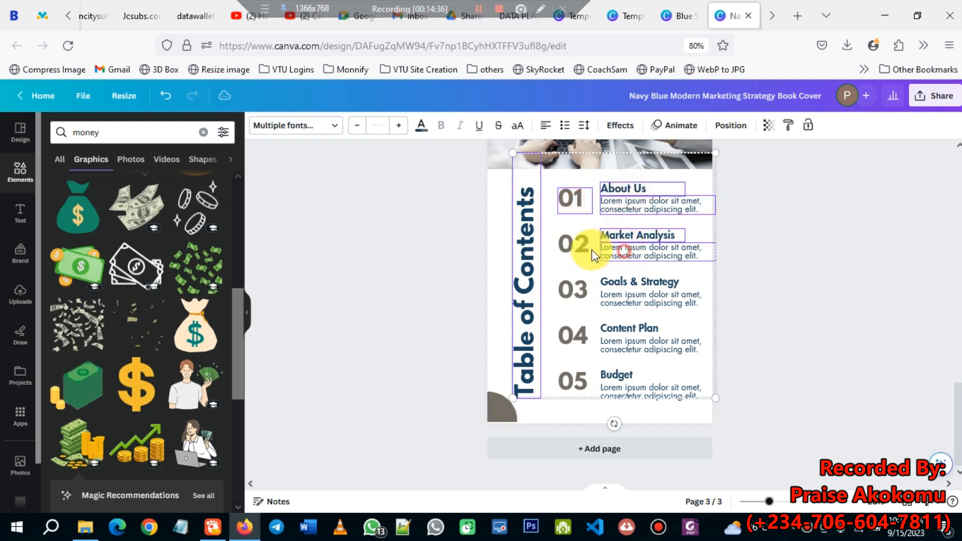
left_click(607, 284, "shift")
left_click(617, 300, "shift")
left_click(618, 331, "shift")
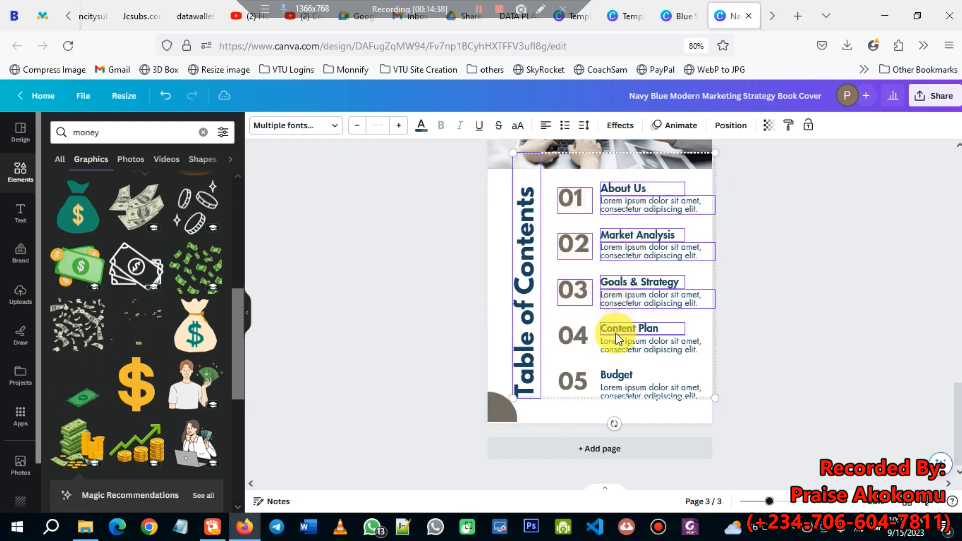
left_click(608, 344, "shift")
left_click(570, 381, "shift")
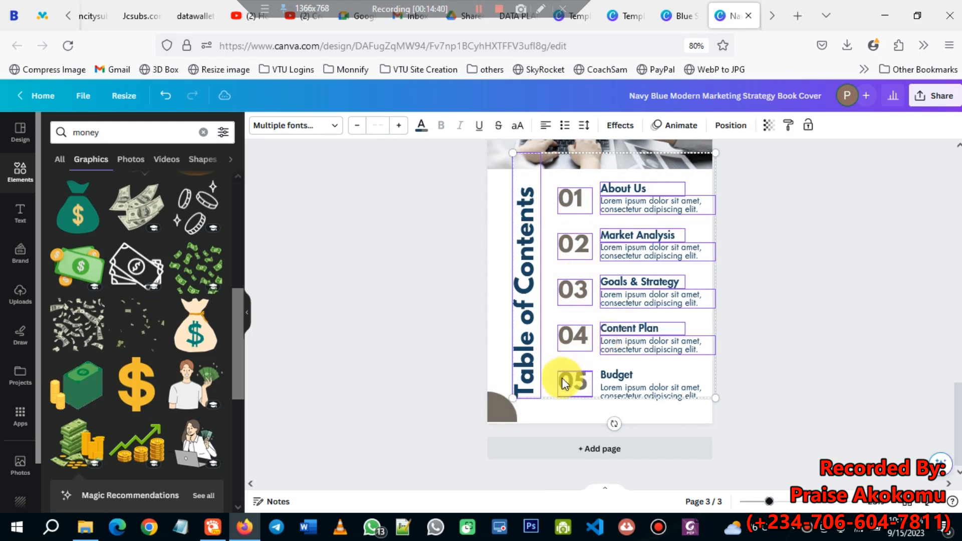
left_click(624, 376, "shift")
left_click(622, 393, "shift")
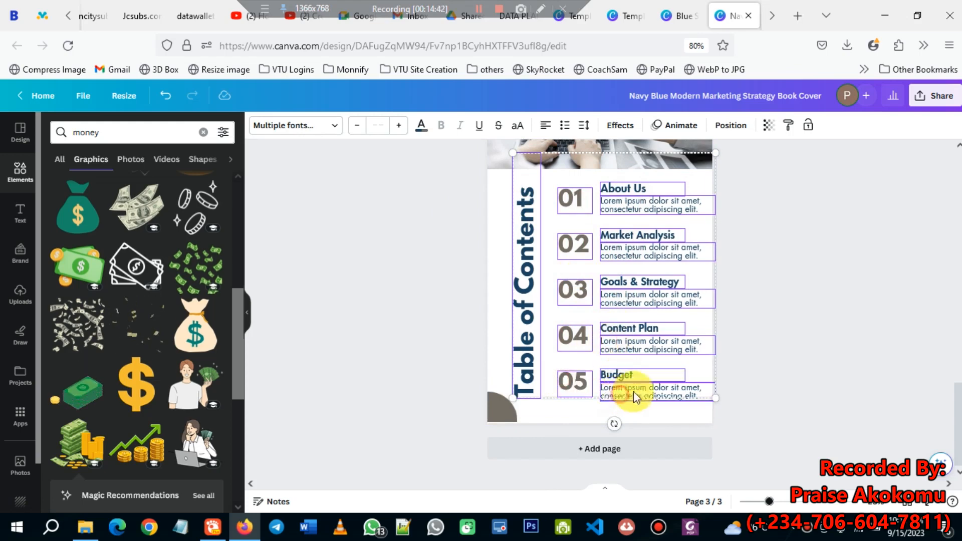
left_click_drag(712, 400, 677, 389)
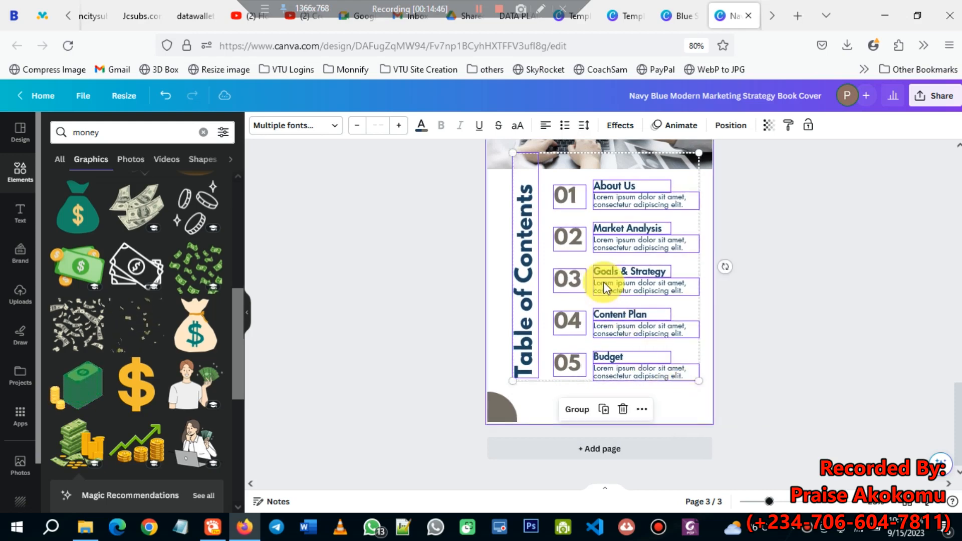
left_click_drag(604, 275, 604, 284)
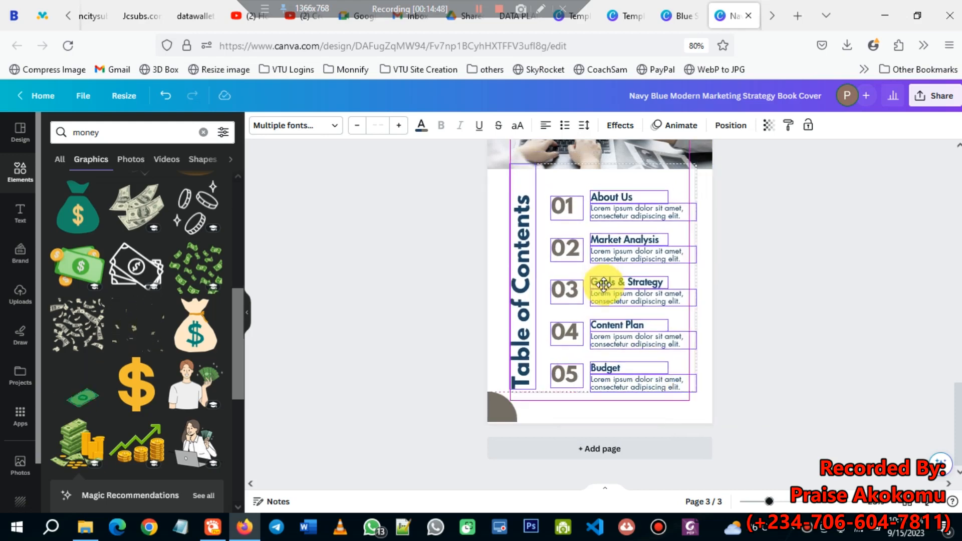
left_click_drag(600, 284, 597, 286)
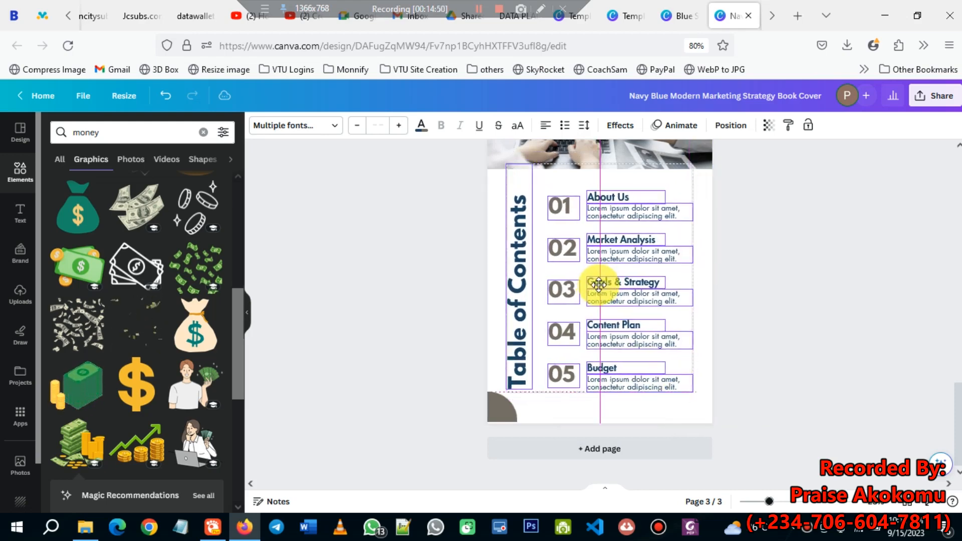
- Copy the navy blue vertical bar from the table of contents template and paste it onto page 3 of the book cover design
left_click(800, 275)
left_click(677, 17)
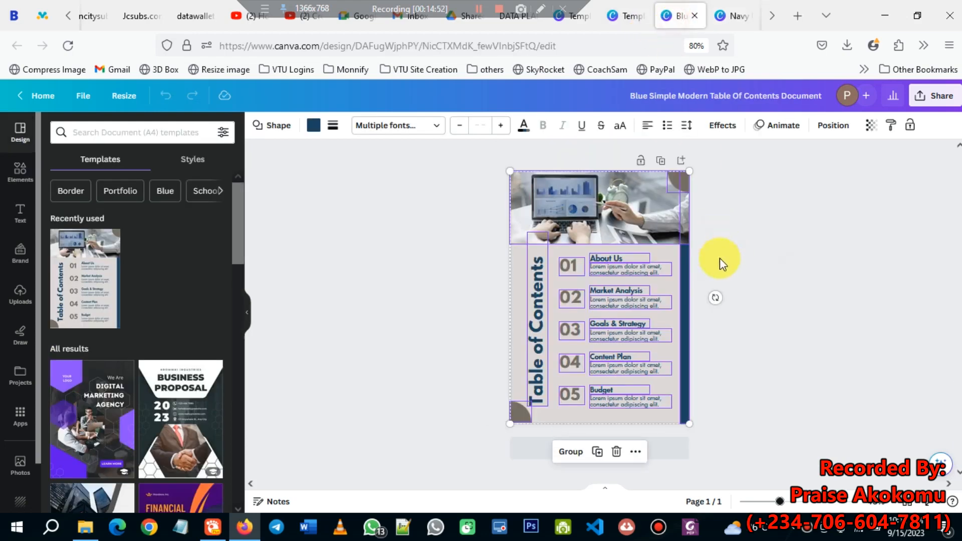
left_click(709, 354)
left_click(684, 320)
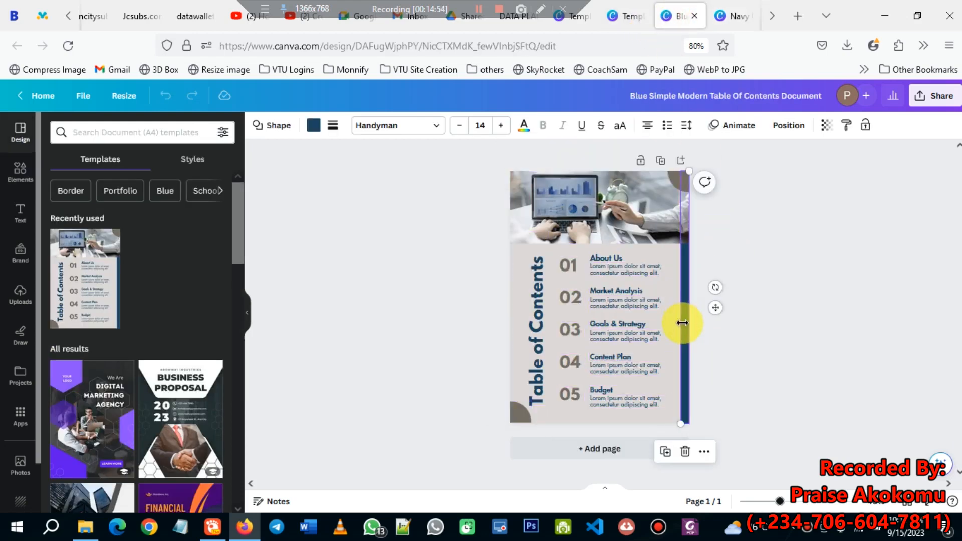
key("ctrl+c")
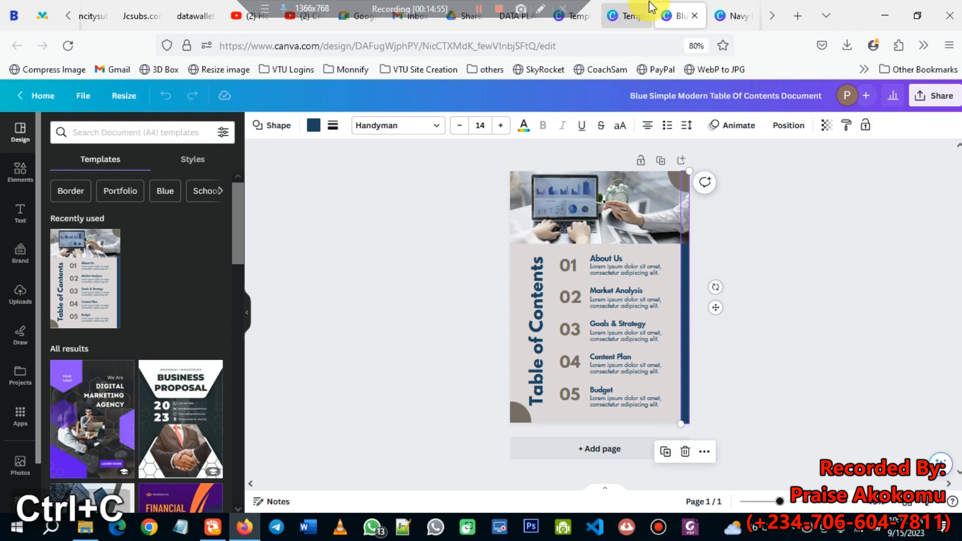
left_click(723, 17)
key("ctrl+v")
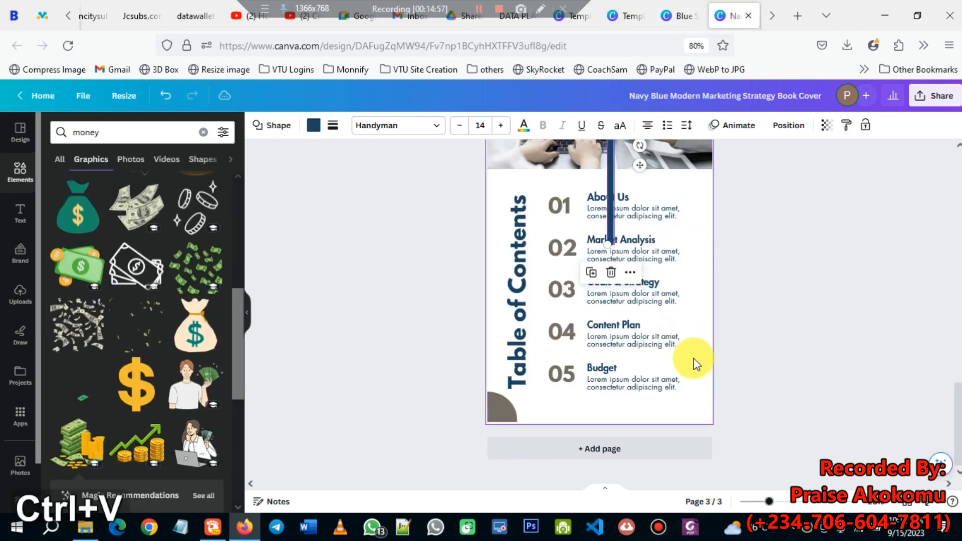
- Place the navy bar along the page's right edge just below the photo, and stretch it down to the bottom edge
scroll(627, 196, "up", 1)
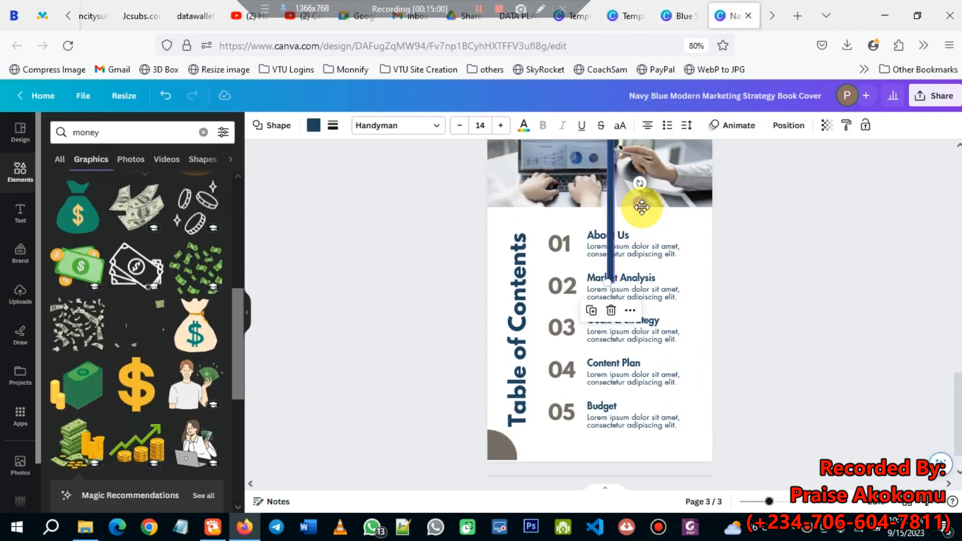
left_click_drag(641, 206, 737, 307)
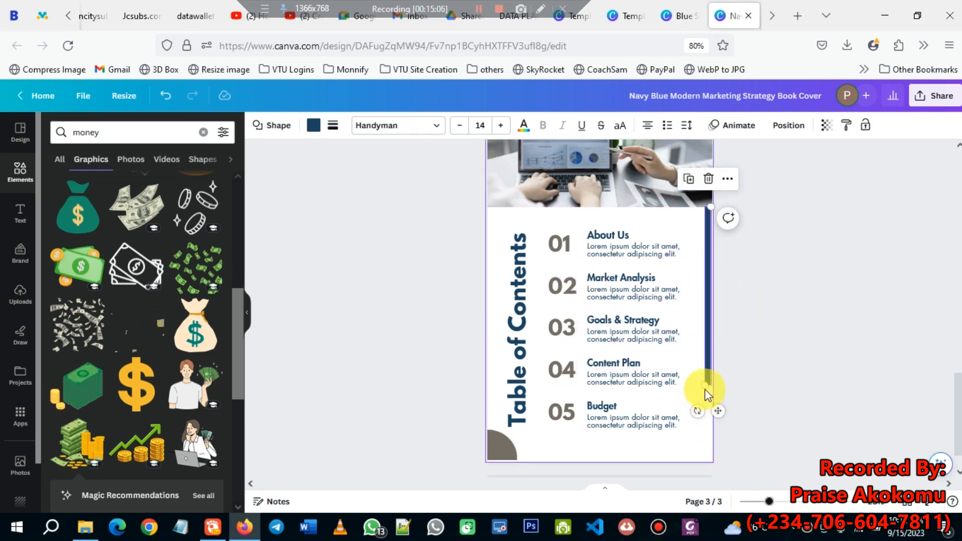
left_click_drag(704, 387, 704, 465)
left_click(802, 293)
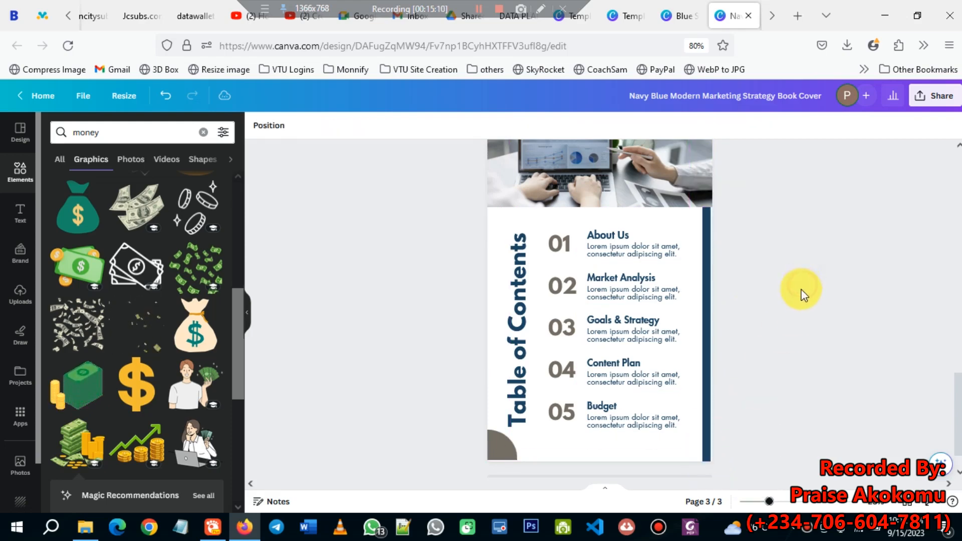
- Copy the hex code of the background colour, #DDD8D8, from the table of contents template
left_click(658, 3)
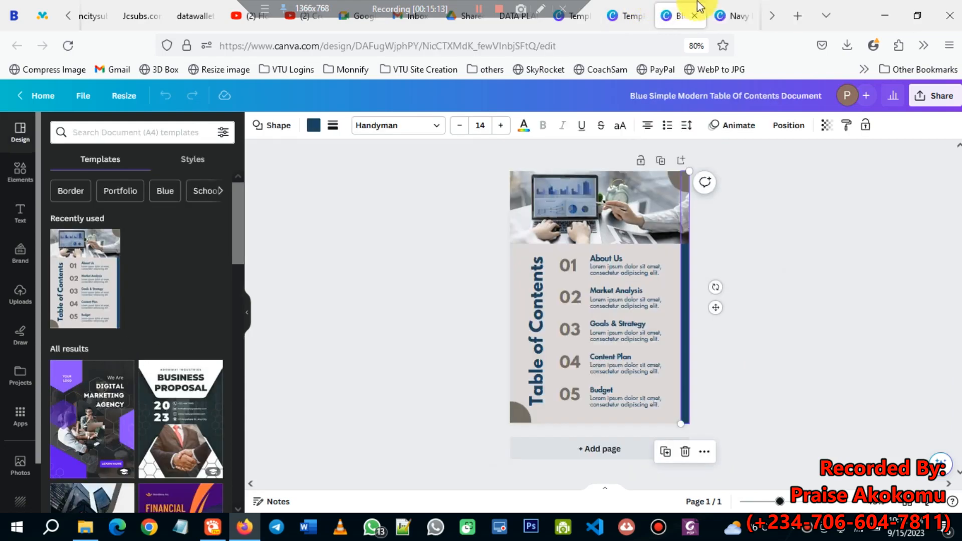
left_click(732, 9)
left_click(674, 12)
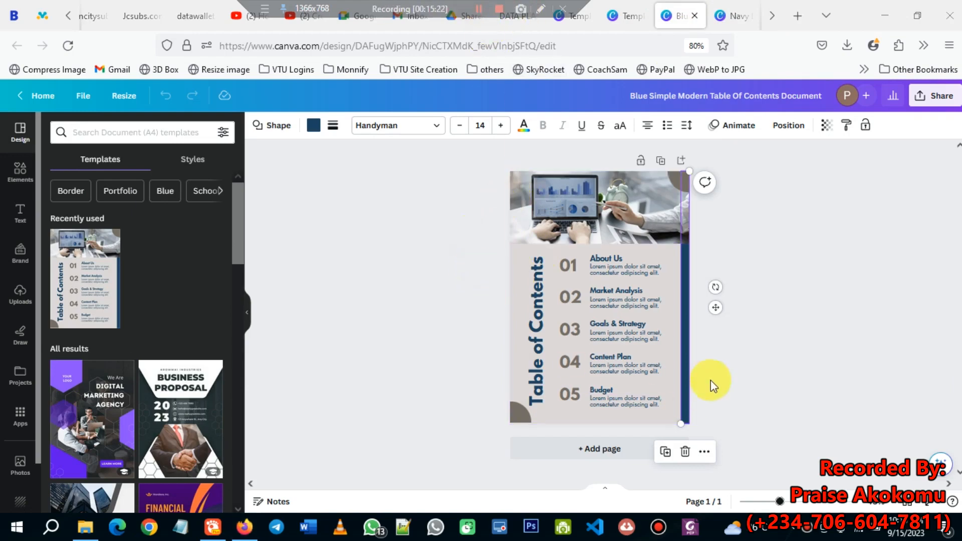
left_click(795, 360)
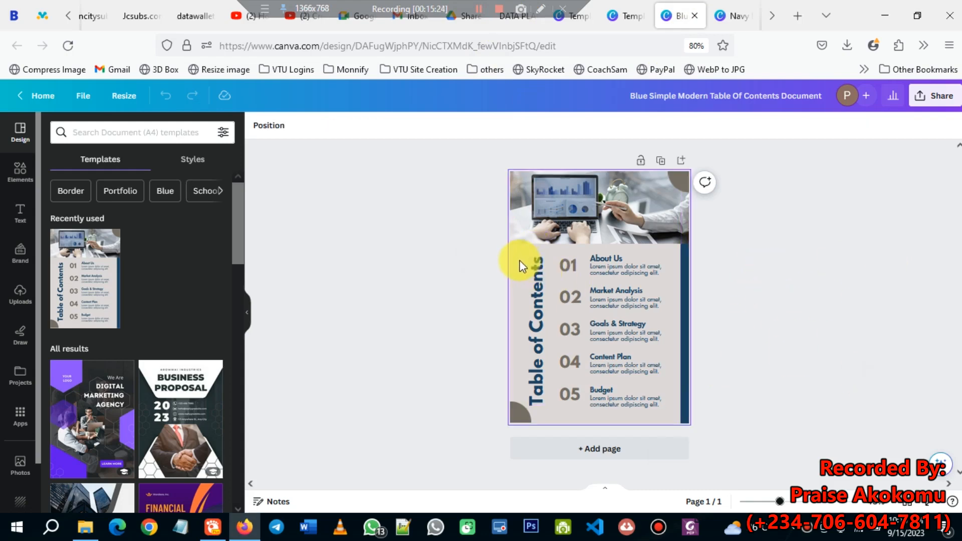
left_click(519, 260)
left_click(259, 126)
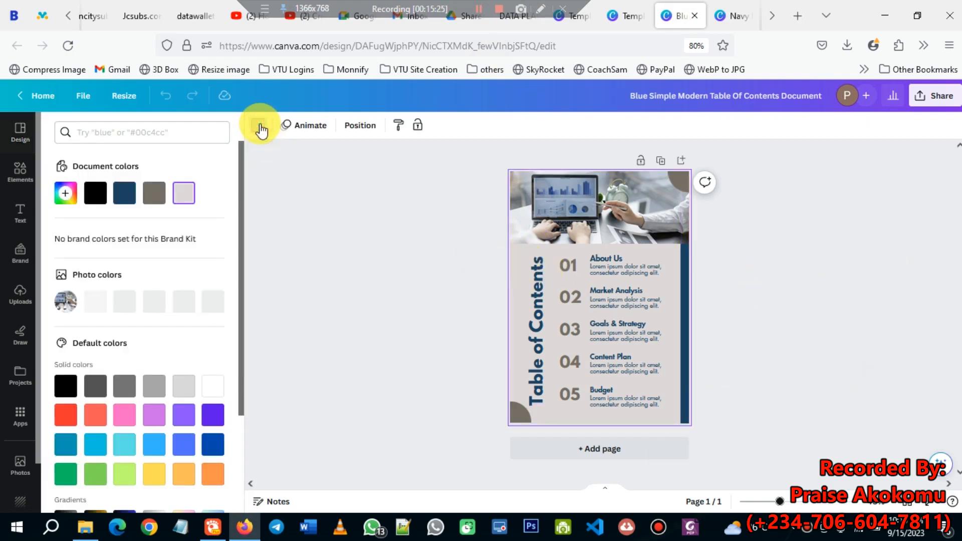
left_click(67, 194)
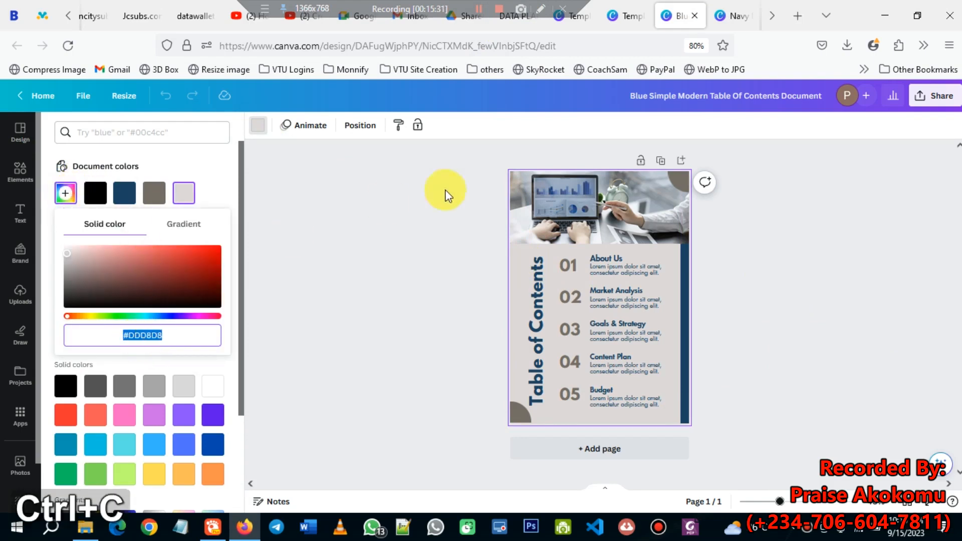
- Set the background colour of page 3 in the book cover design to #DDD8D8
left_click(720, 19)
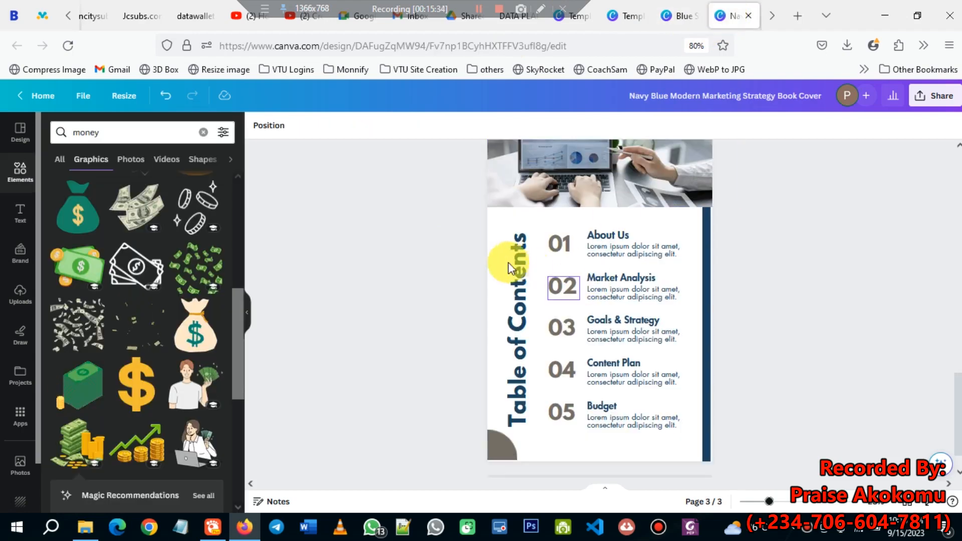
left_click(491, 221)
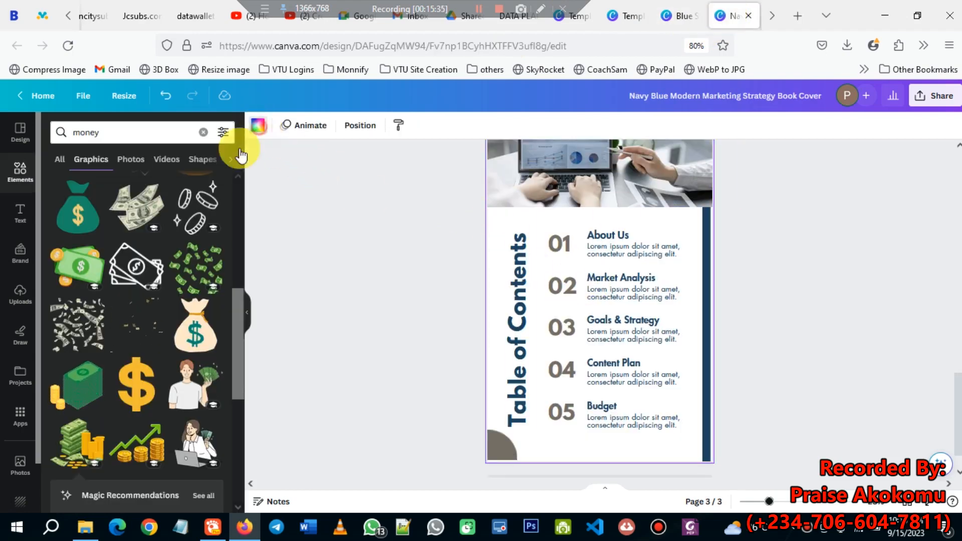
left_click(258, 125)
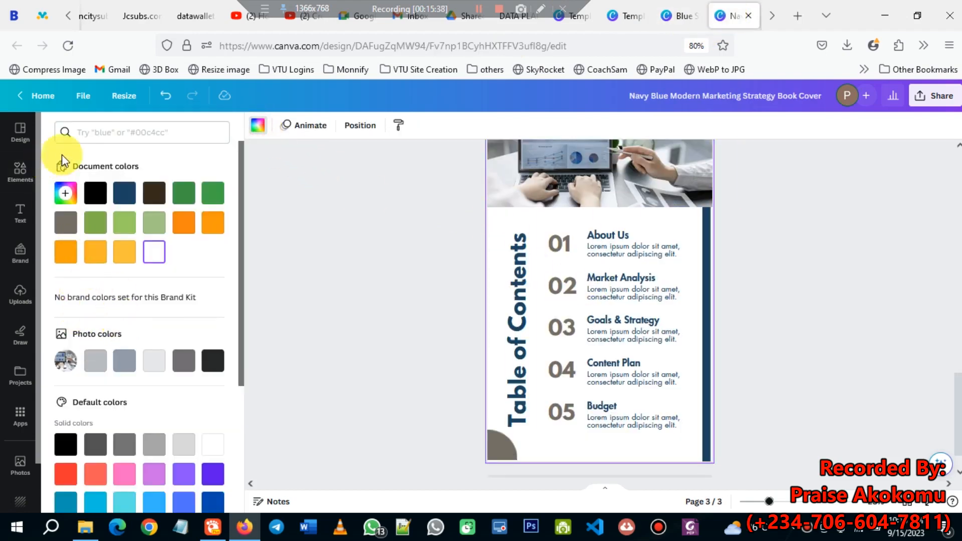
left_click(64, 199)
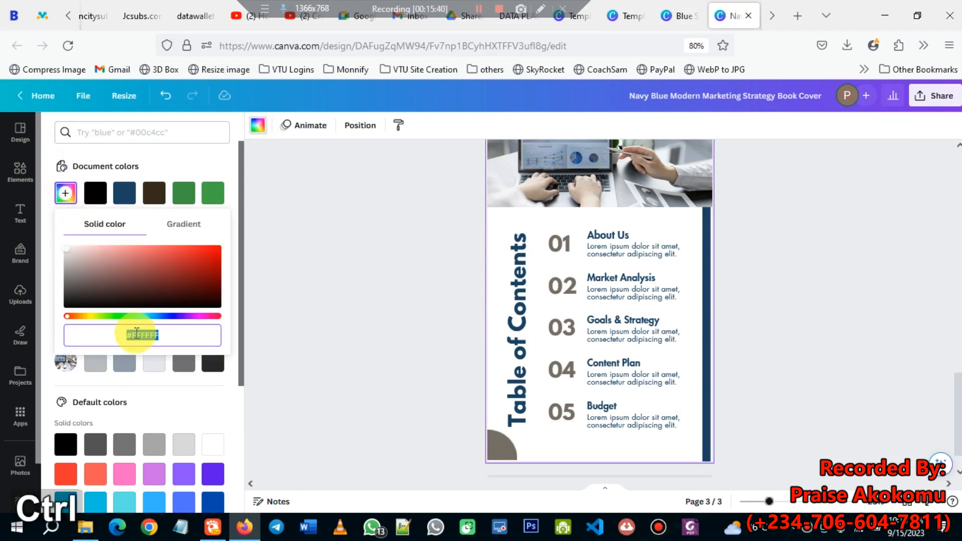
key("ctrl+v")
left_click(843, 322)
- Try the grey-brown document colour as the background of the cover page, and undo the change
scroll(570, 264, "up", 8)
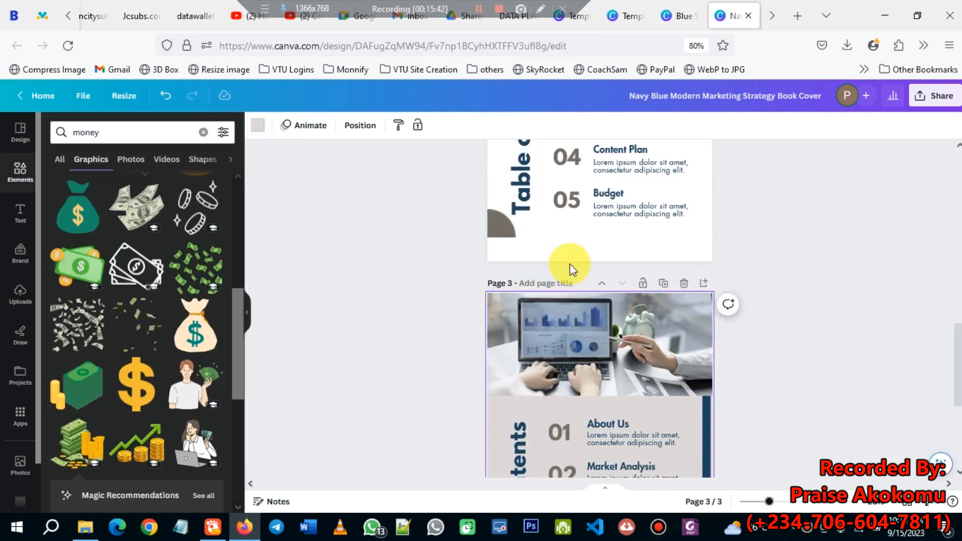
scroll(571, 266, "down", 10)
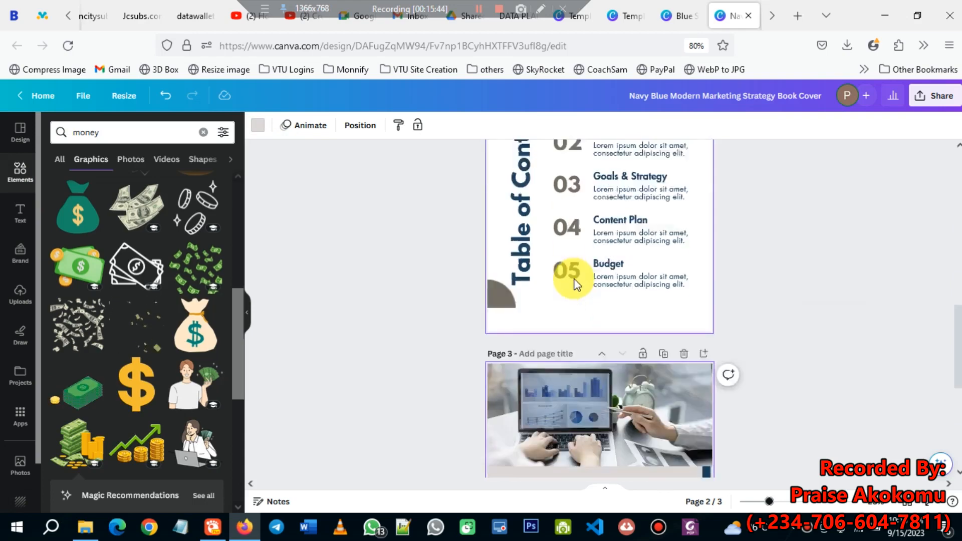
scroll(579, 271, "up", 8)
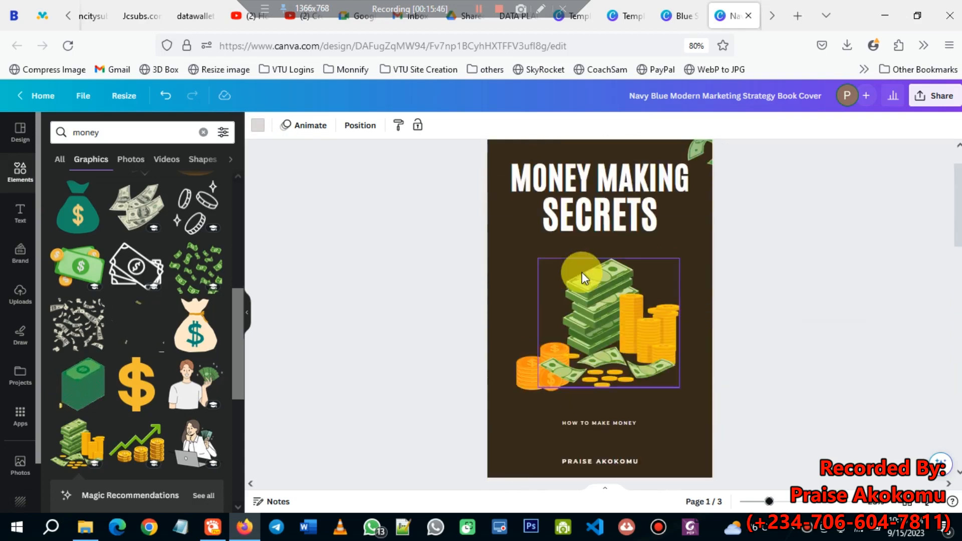
scroll(582, 272, "down", 4)
scroll(582, 272, "up", 4)
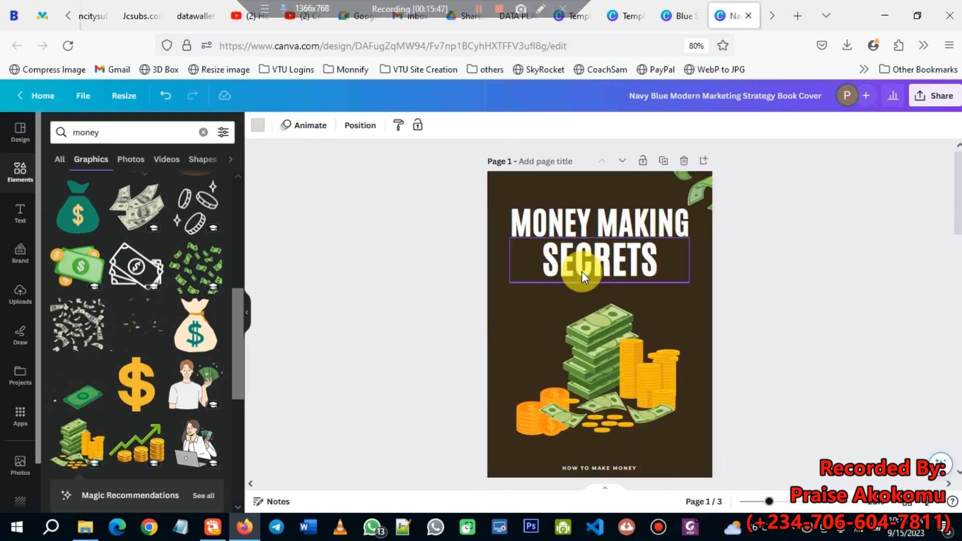
left_click(498, 181)
left_click(259, 126)
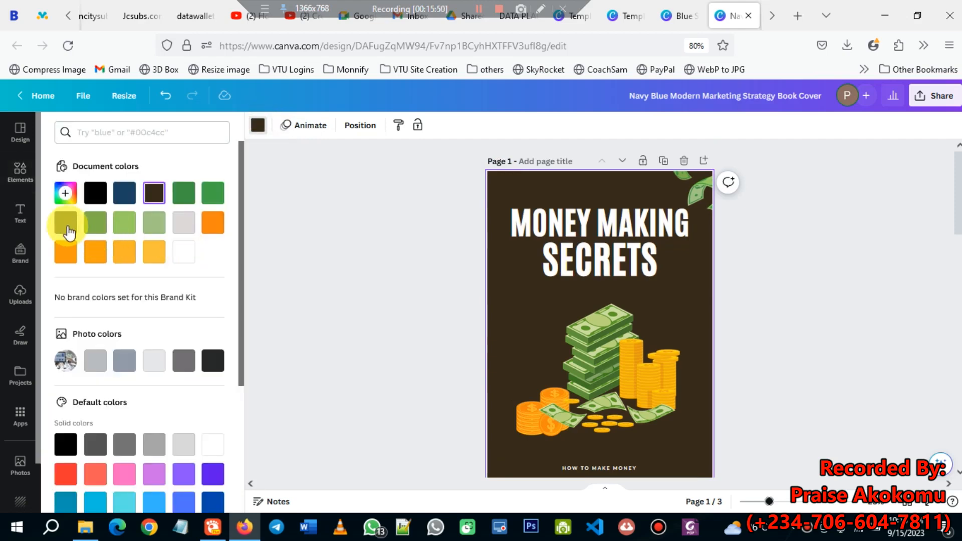
left_click(67, 228)
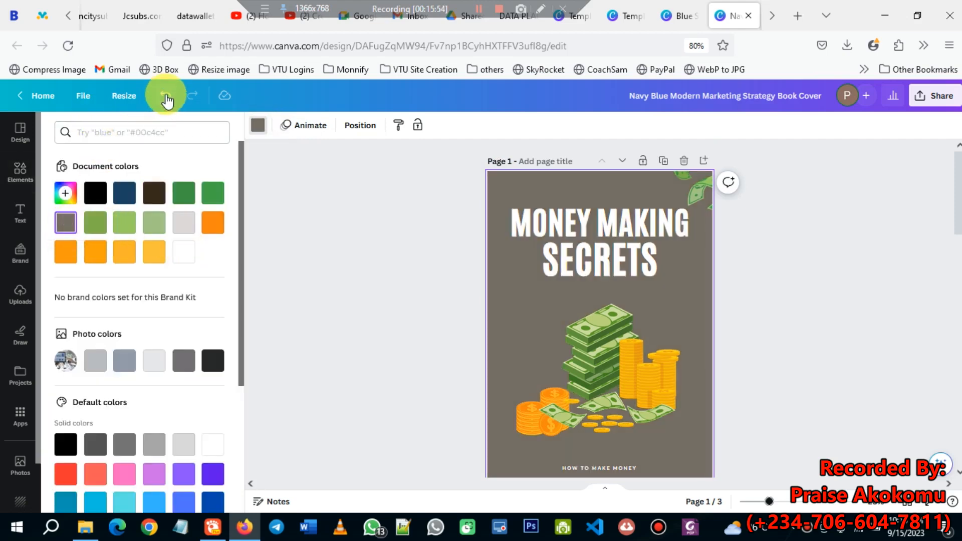
left_click(166, 95)
- Delete the old white-background table of contents on page 2, keeping the new version
scroll(560, 311, "down", 15)
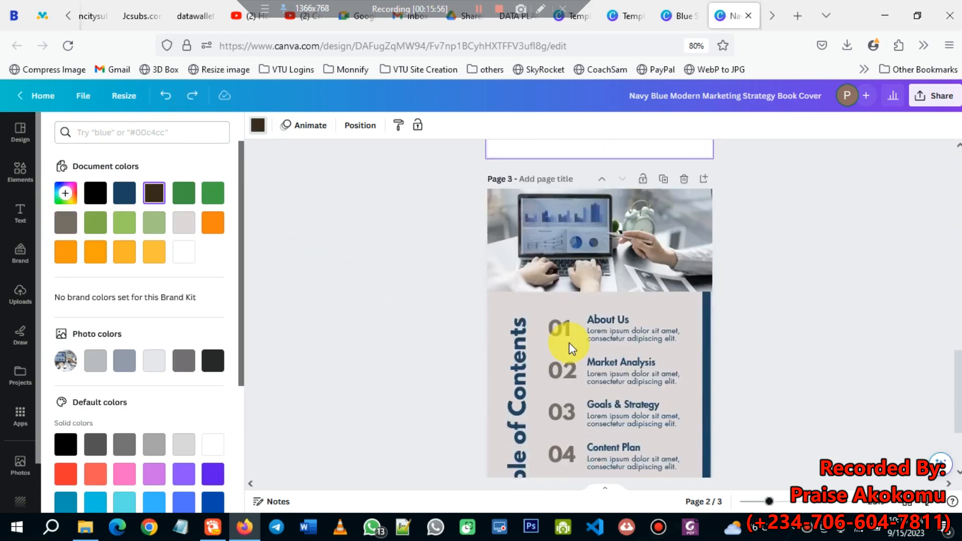
scroll(570, 350, "up", 8)
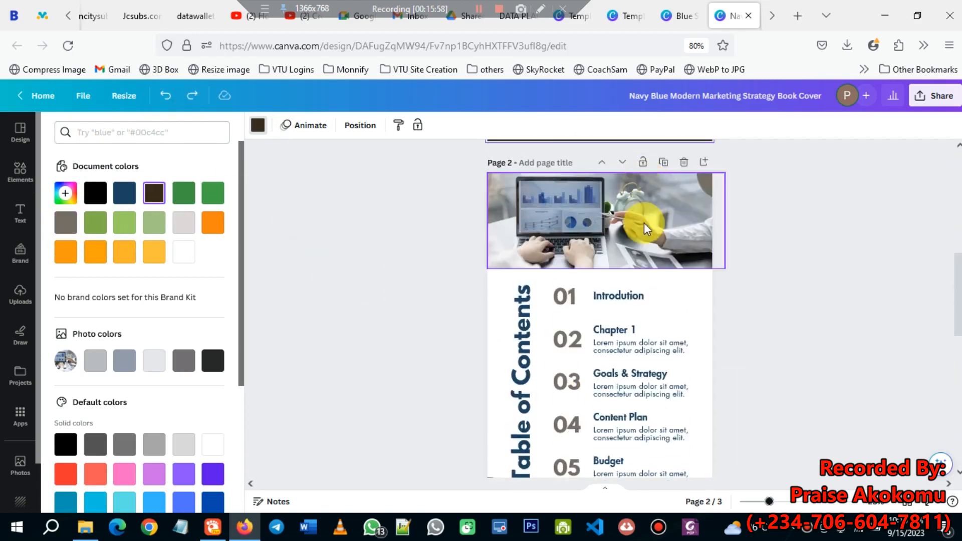
scroll(633, 328, "down", 4)
scroll(631, 351, "down", 4)
scroll(620, 305, "up", 4)
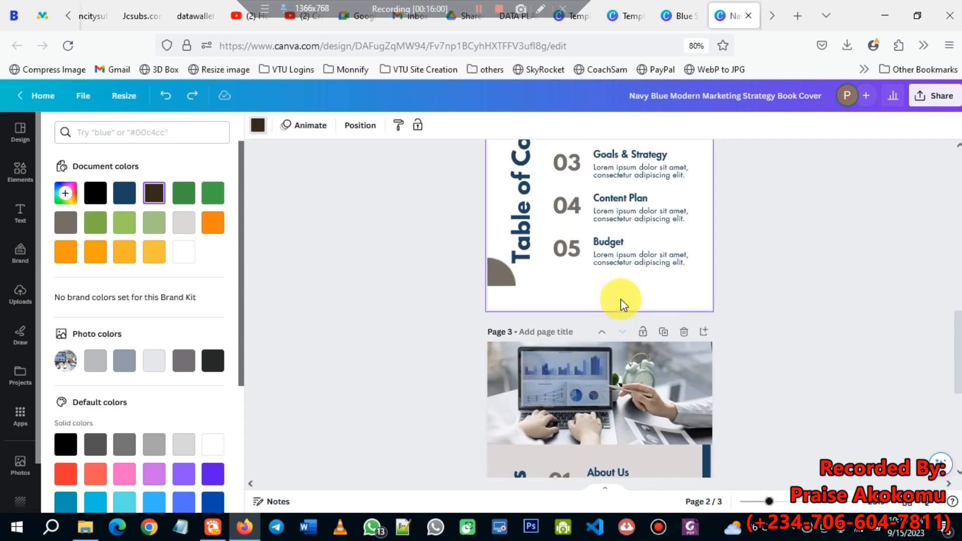
left_click(685, 361)
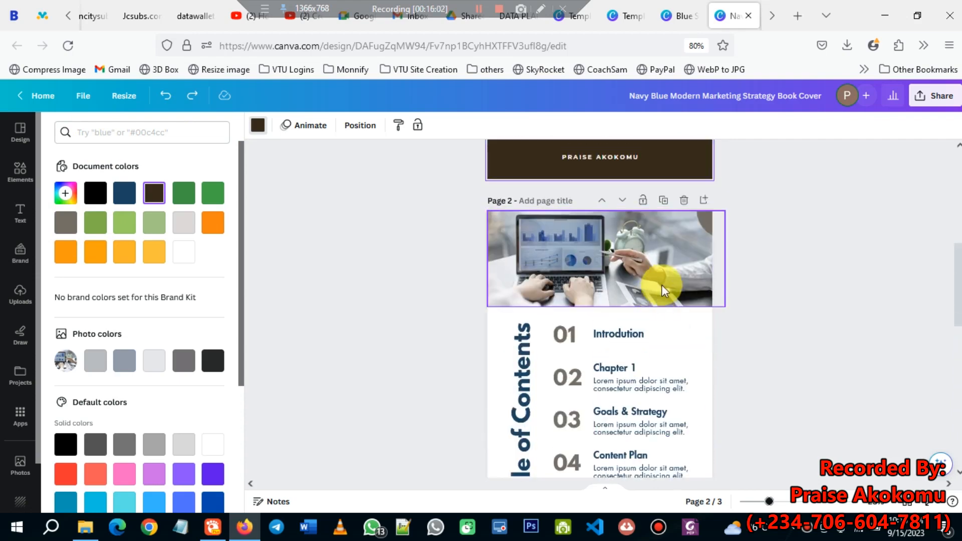
left_click(683, 202)
scroll(651, 356, "down", 3)
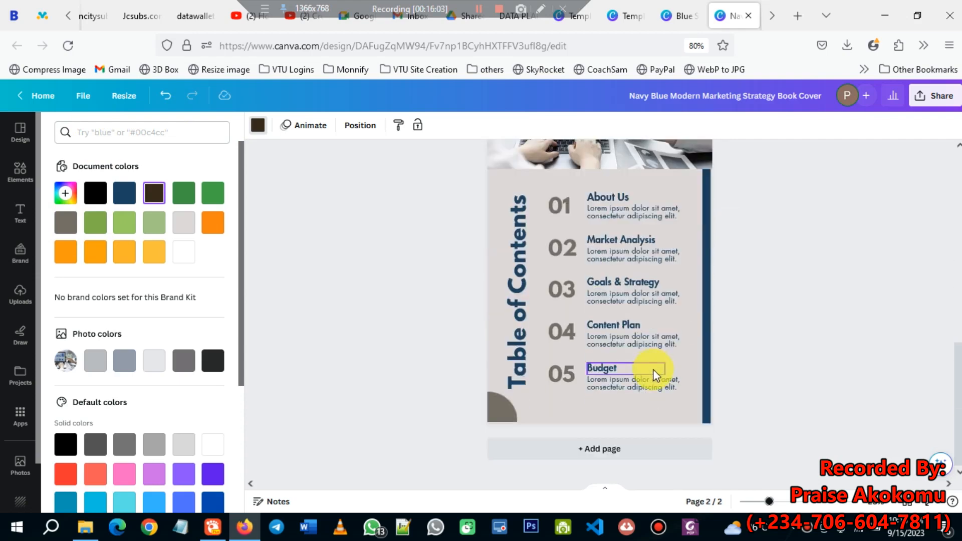
- Set the cover page background to the navy blue document colour used by the bar on the contents page
scroll(661, 351, "up", 5)
scroll(656, 363, "down", 3)
scroll(652, 358, "up", 4)
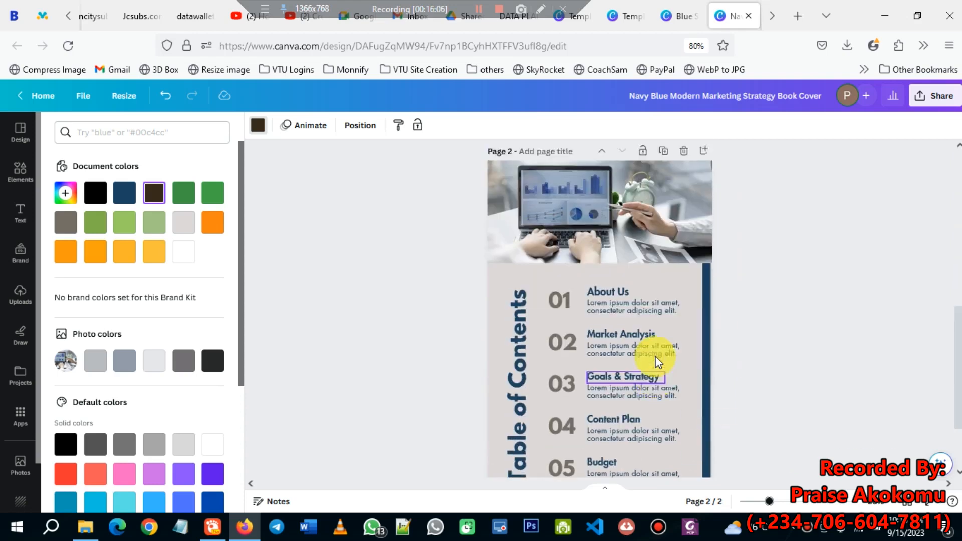
scroll(687, 386, "down", 3)
scroll(533, 208, "up", 5)
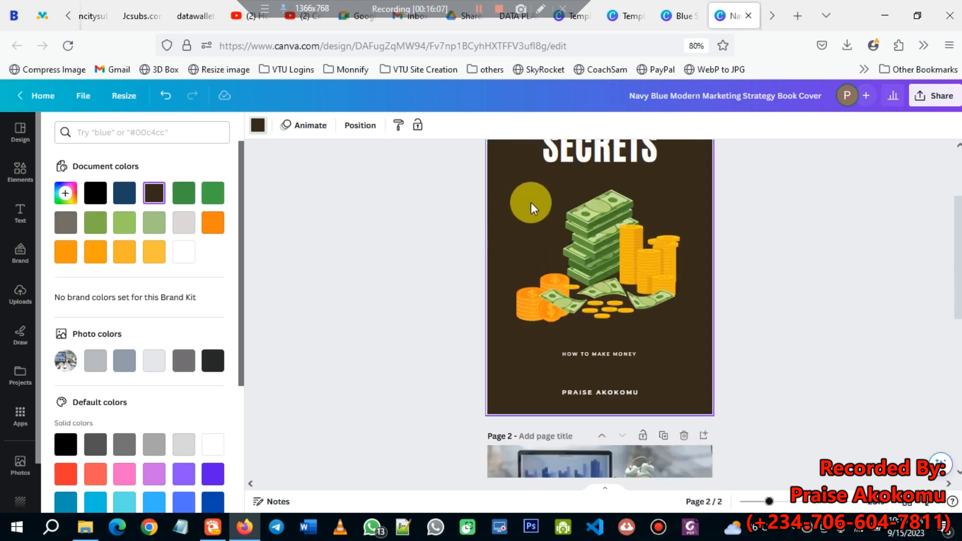
scroll(727, 401, "down", 3)
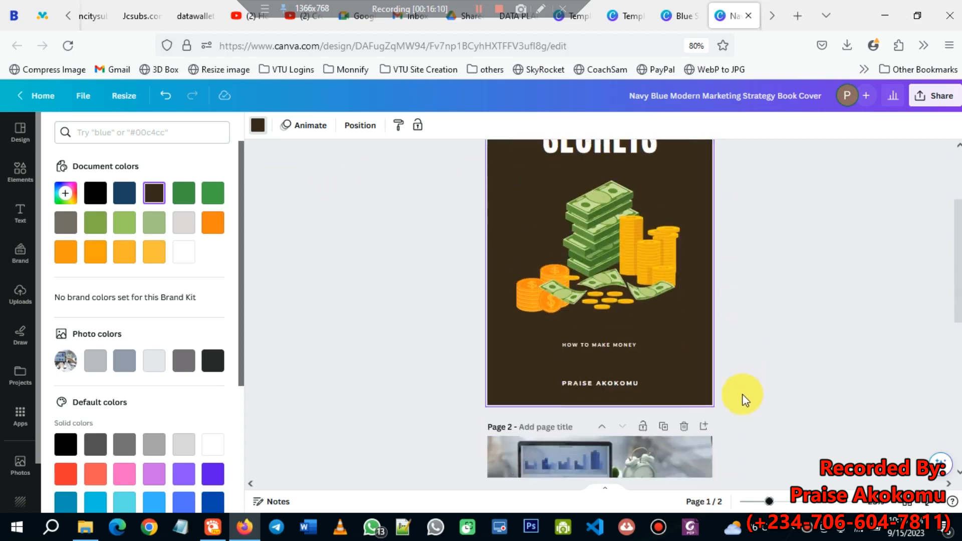
left_click(707, 406)
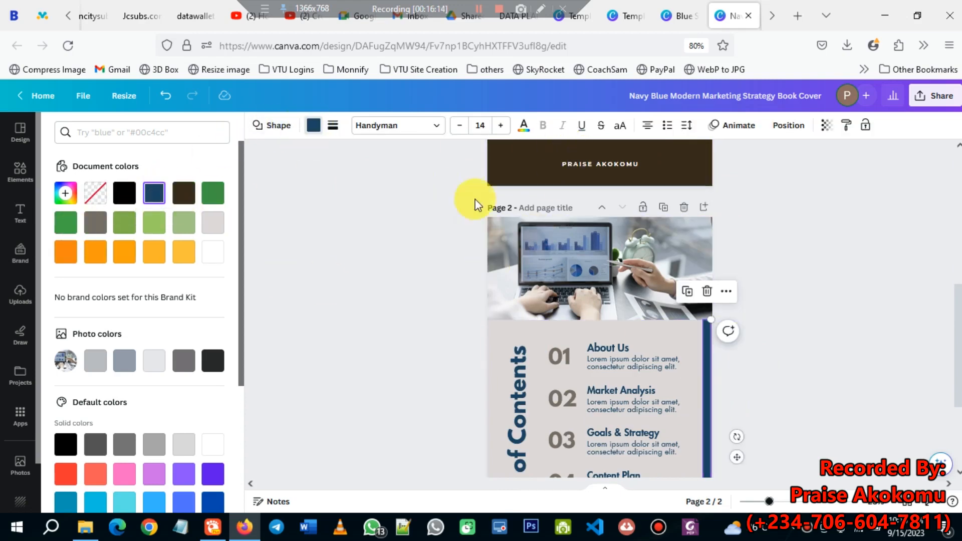
left_click(494, 175)
left_click(125, 193)
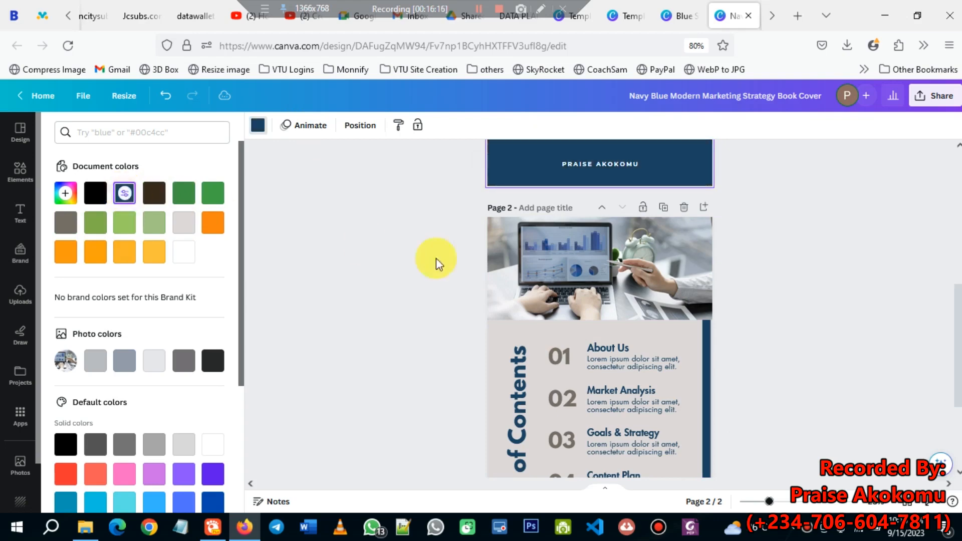
scroll(436, 262, "up", 5)
scroll(633, 307, "down", 8)
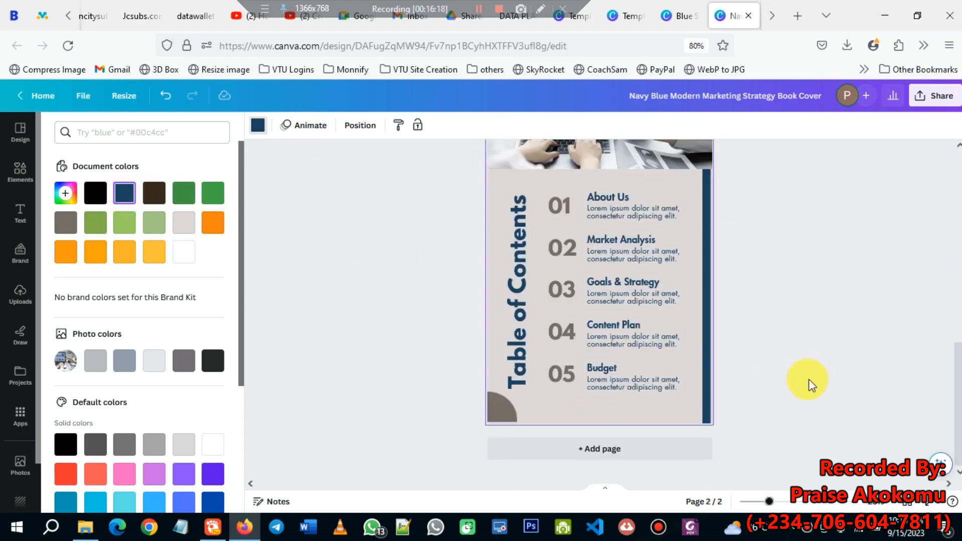
scroll(626, 314, "up", 10)
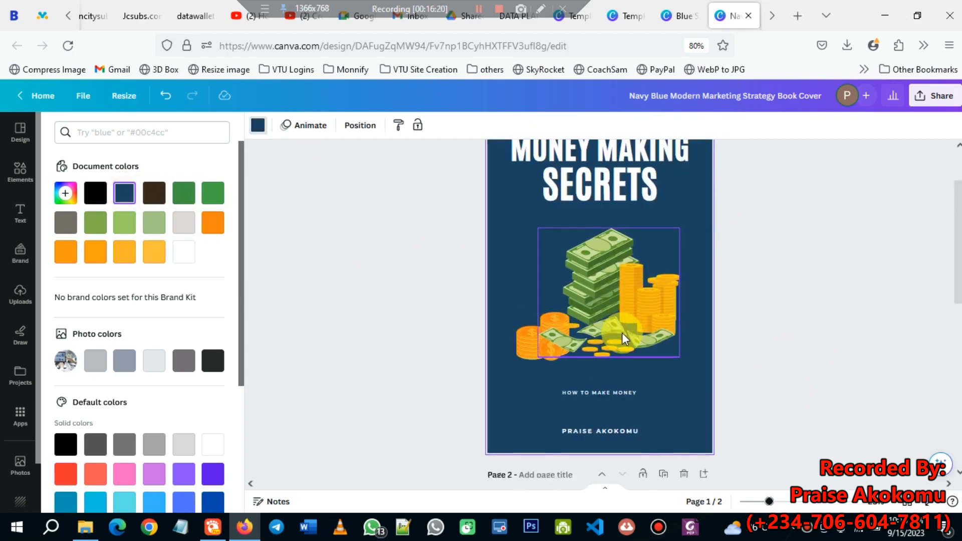
scroll(626, 315, "down", 5)
scroll(623, 342, "down", 3)
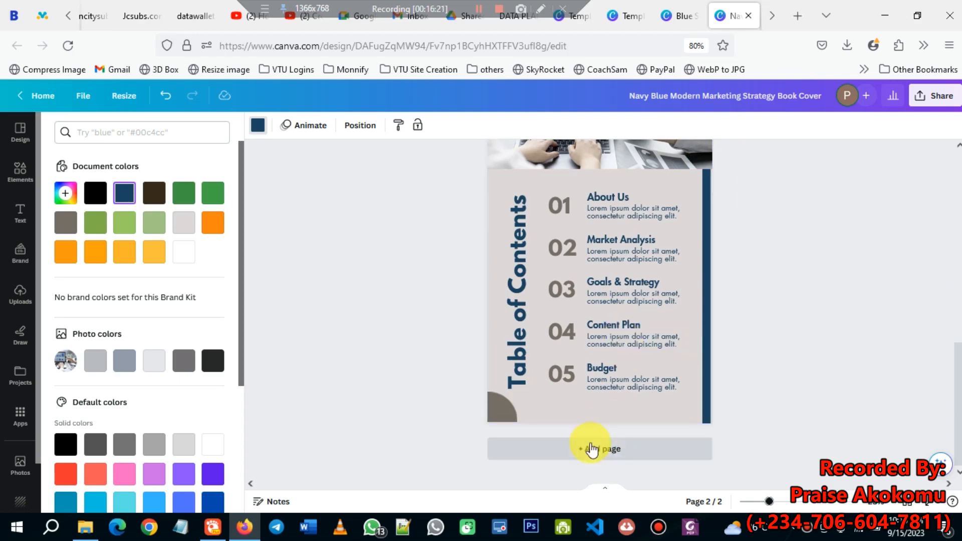
- Add a new blank page 3 after the table of contents page
scroll(594, 446, "up", 1)
scroll(594, 445, "up", 1)
scroll(590, 456, "down", 2)
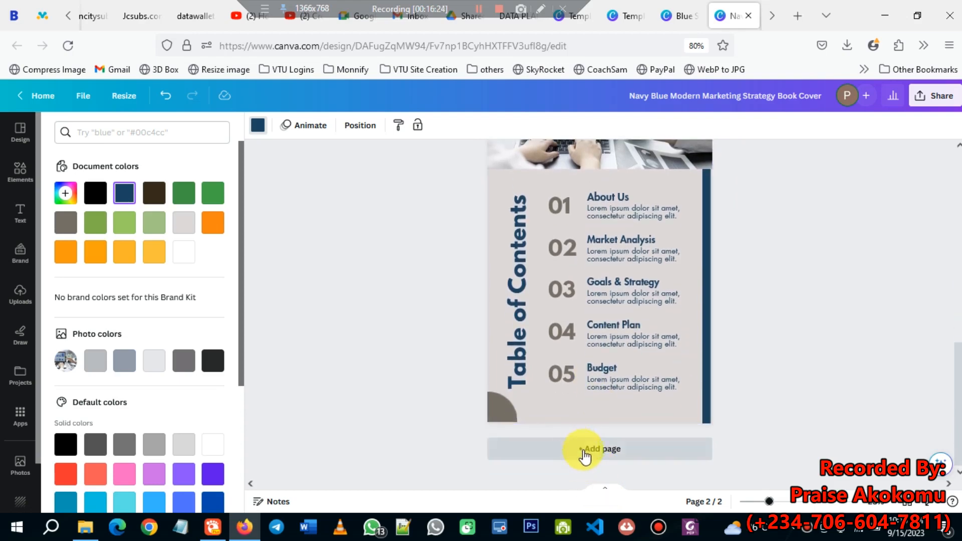
left_click(581, 449)
scroll(585, 448, "down", 3)
scroll(576, 404, "up", 5)
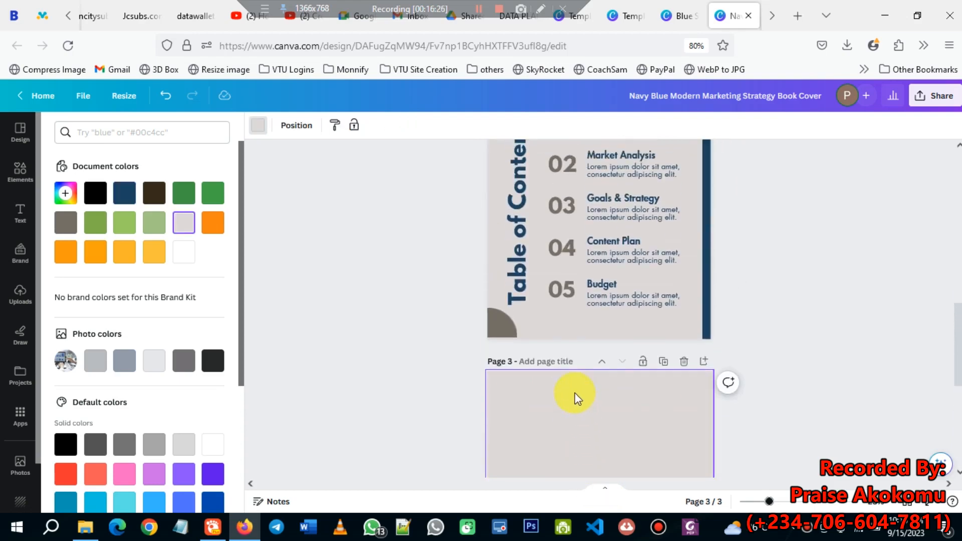
scroll(571, 393, "up", 3)
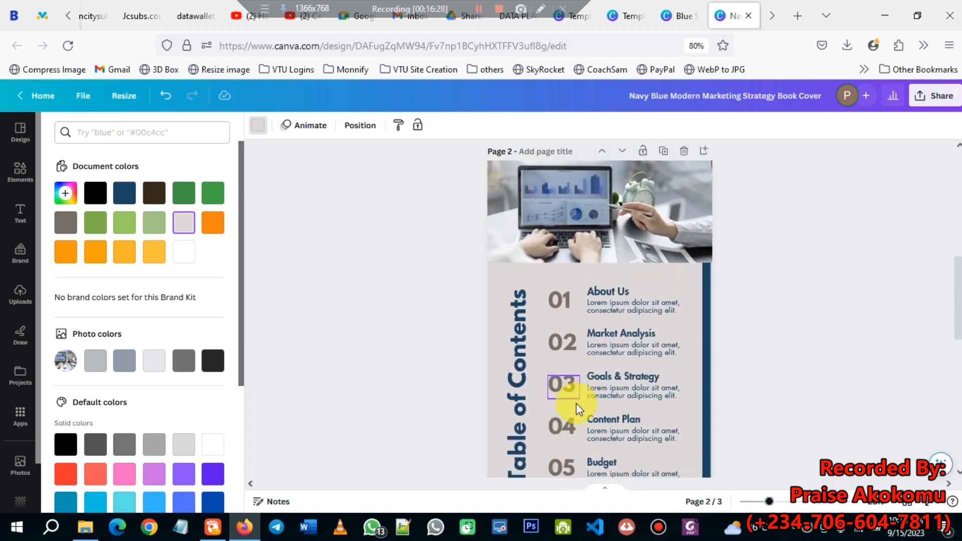
scroll(576, 401, "down", 3)
scroll(577, 409, "down", 3)
scroll(577, 411, "up", 4)
scroll(576, 409, "down", 5)
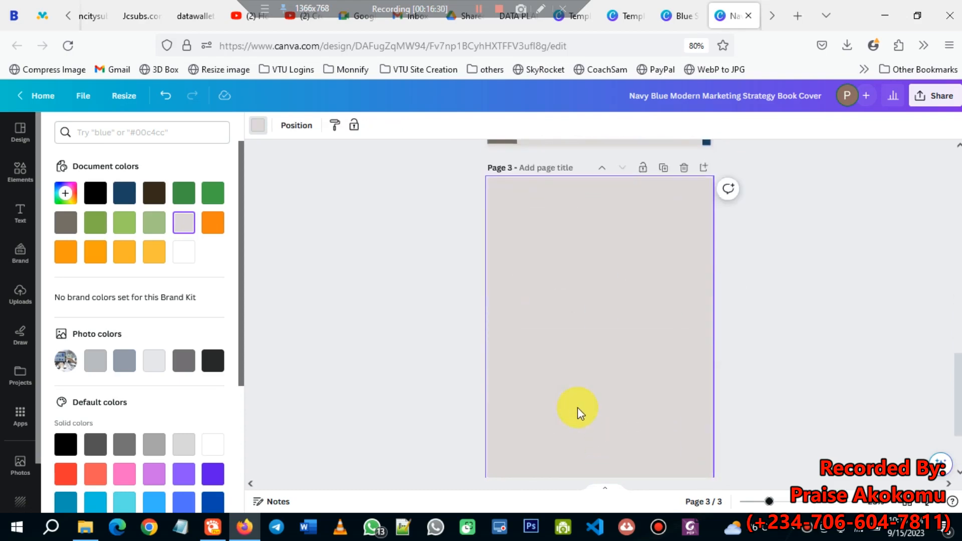
scroll(581, 413, "up", 2)
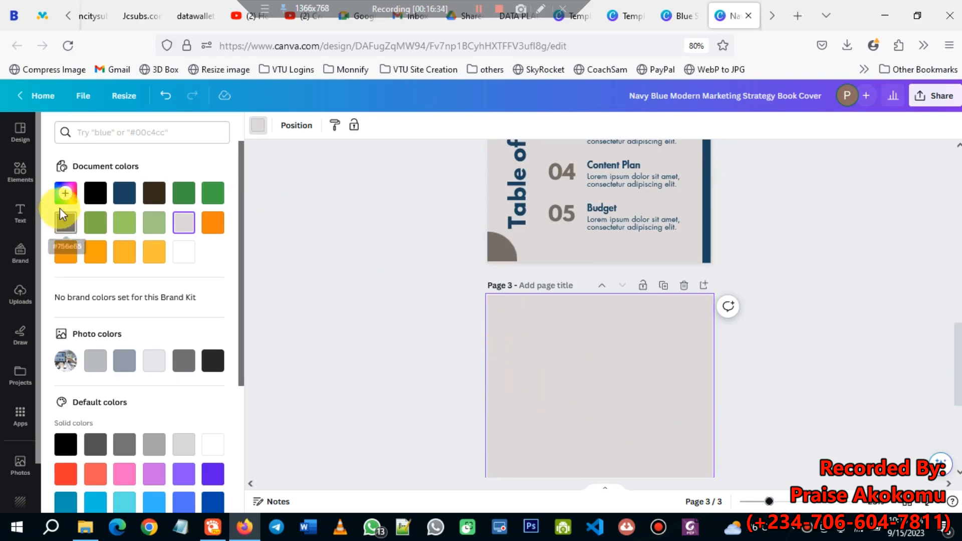
- Add a subheading near the upper margin of page 3 and change its text to "Introduction"
left_click(19, 210)
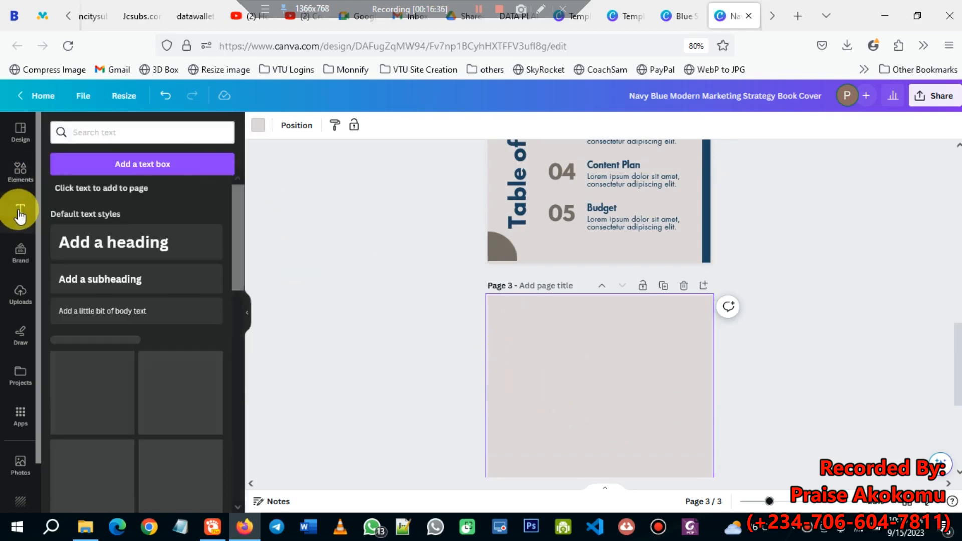
left_click(118, 280)
left_click_drag(605, 419, 576, 361)
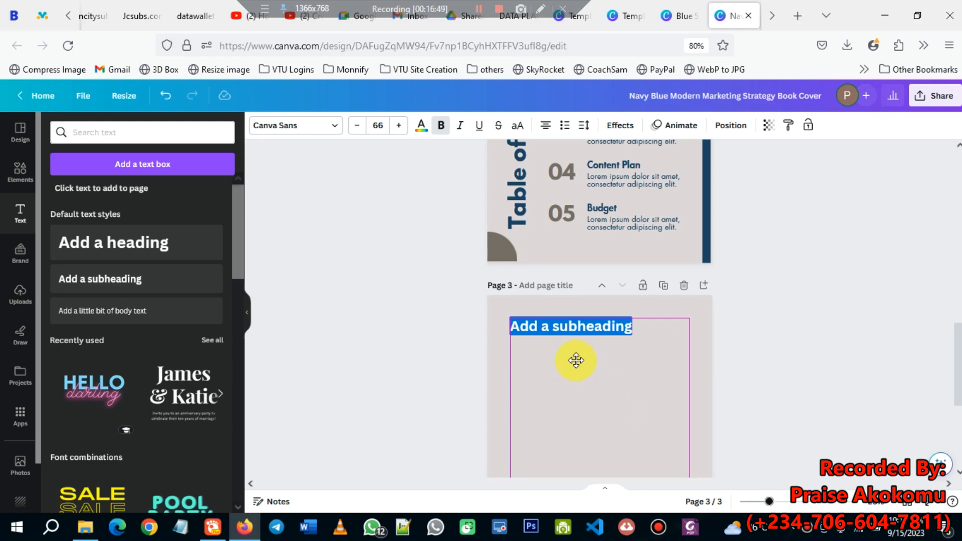
left_click_drag(575, 361, 576, 361)
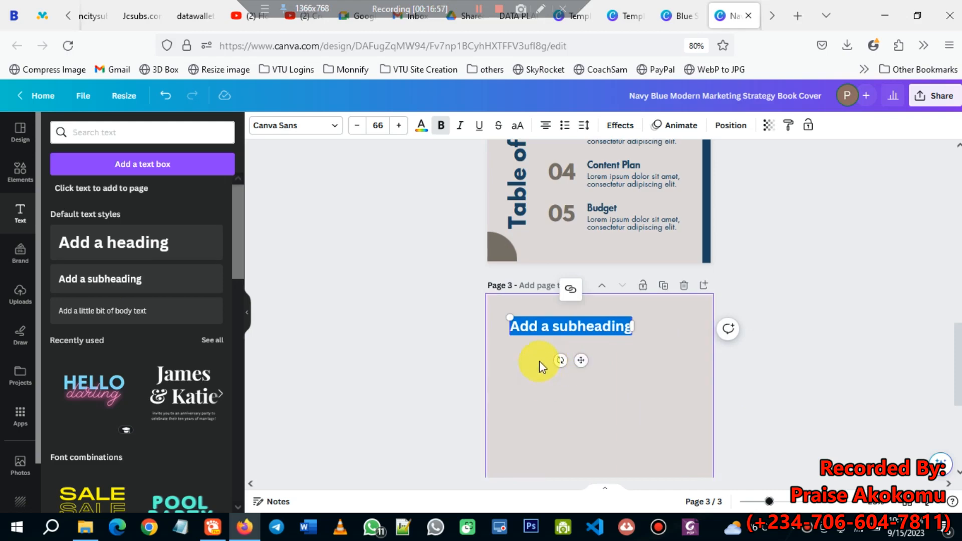
type("In")
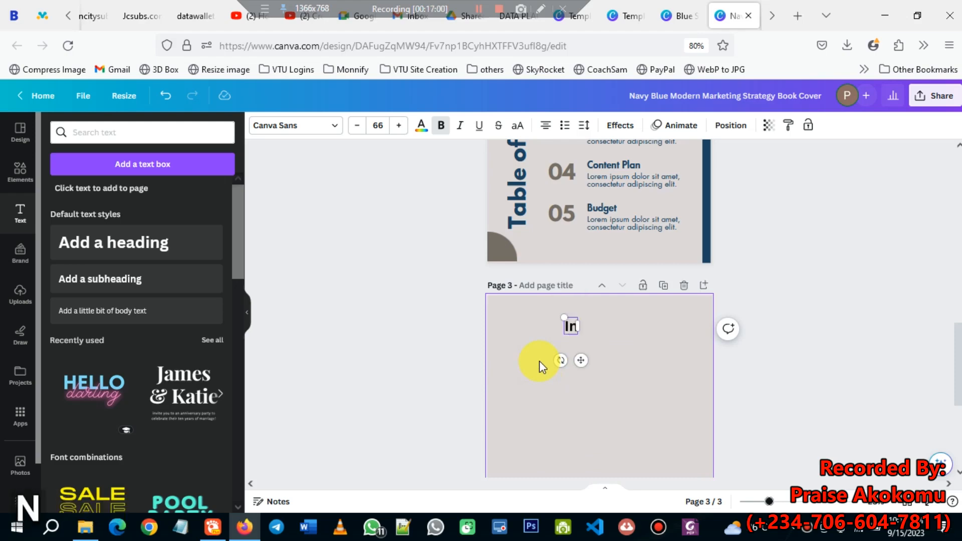
type("troduction")
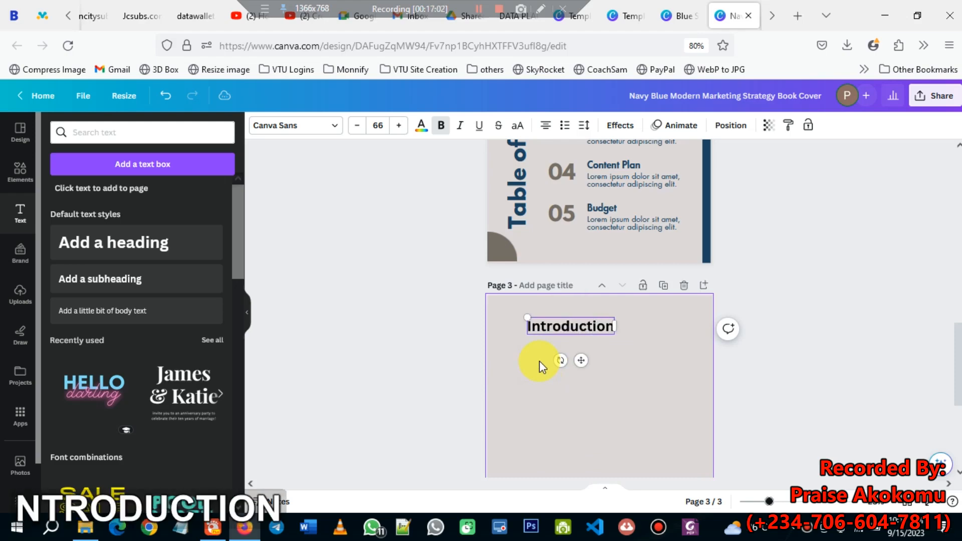
left_click(803, 364)
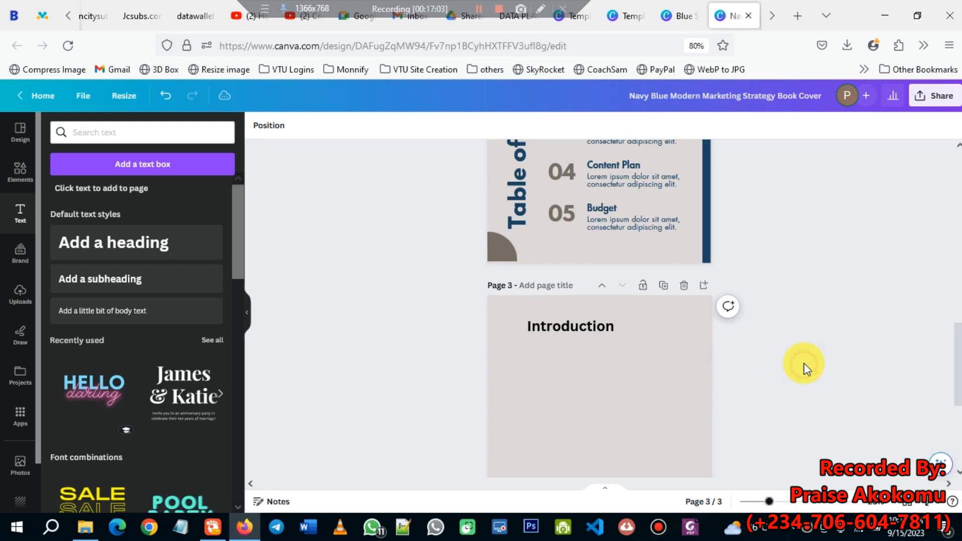
left_click(550, 334)
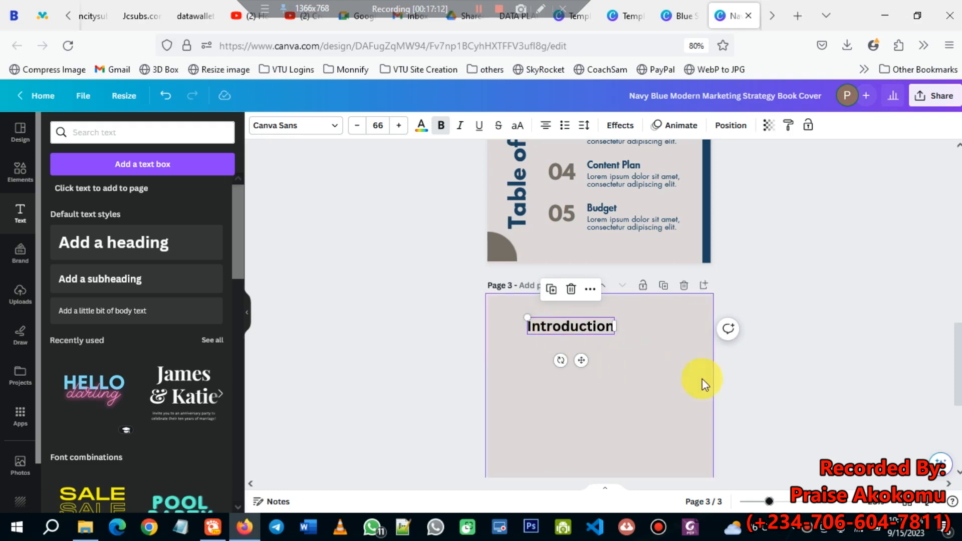
left_click(805, 408)
scroll(609, 333, "down", 2)
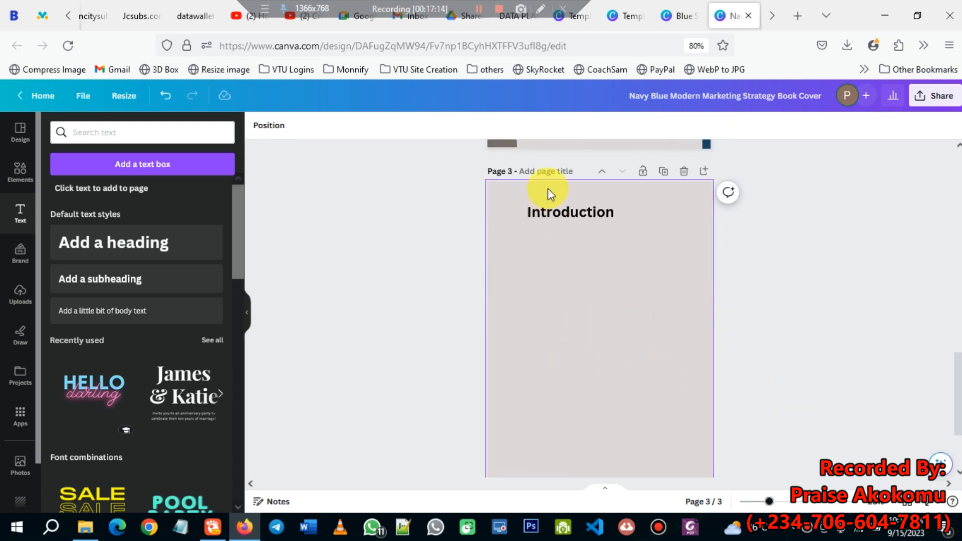
- Check the font of the contents page entries and set the "Introduction" heading on page 3 to Futura
left_click(555, 214)
scroll(569, 271, "up", 4)
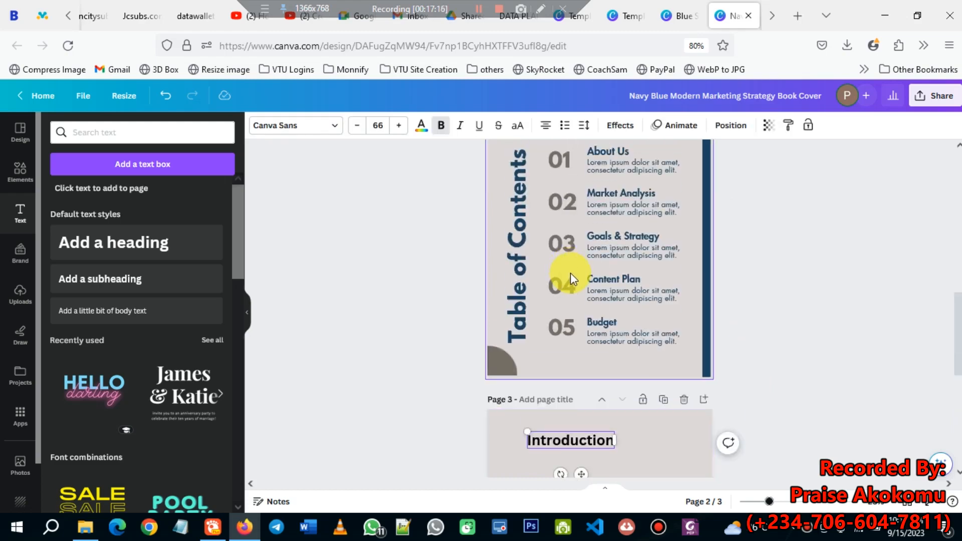
scroll(571, 275, "up", 3)
scroll(602, 226, "down", 2)
left_click(615, 192)
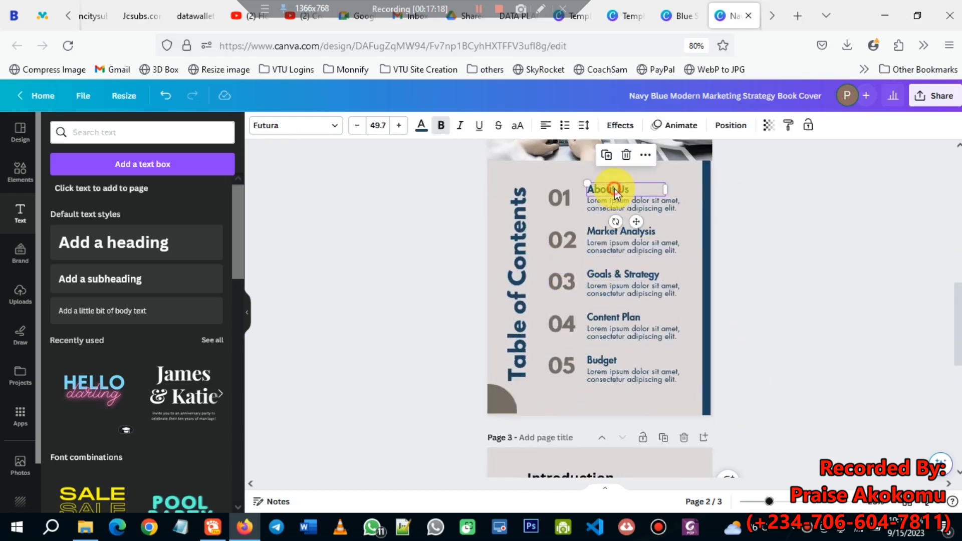
left_click(621, 209)
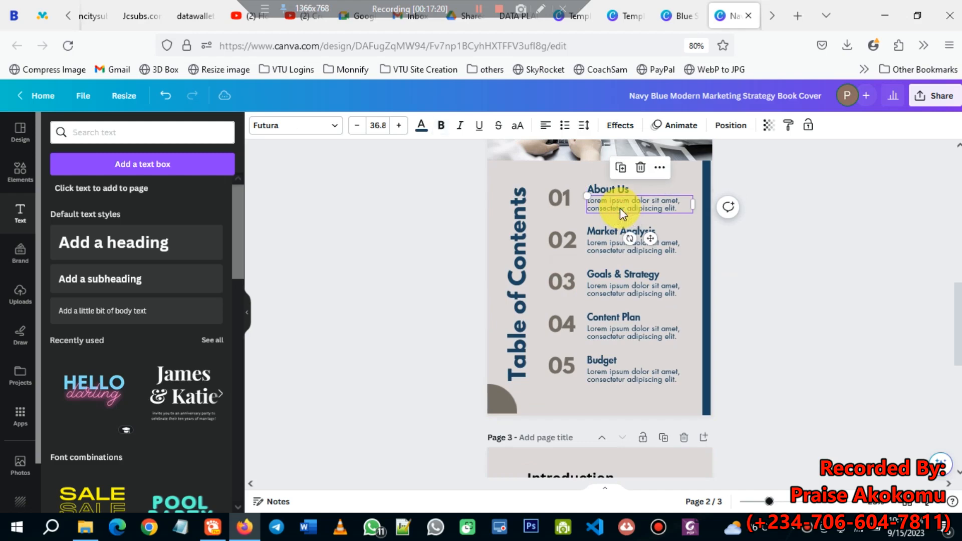
left_click(604, 190)
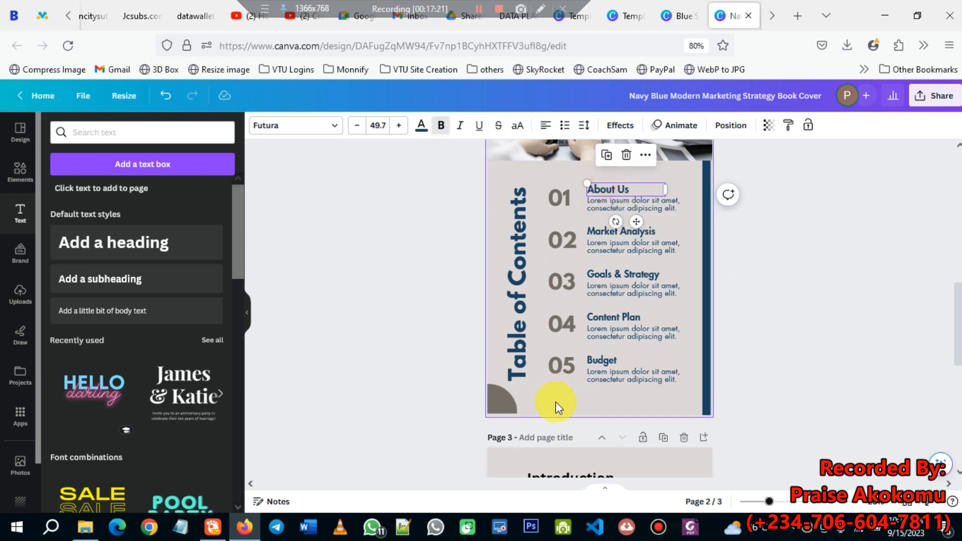
scroll(556, 401, "down", 2)
left_click(539, 365)
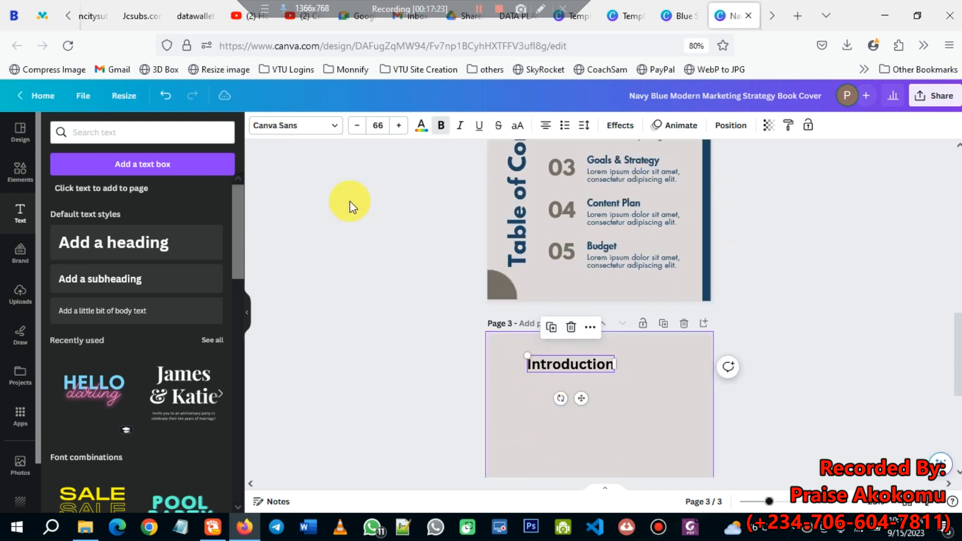
left_click(309, 131)
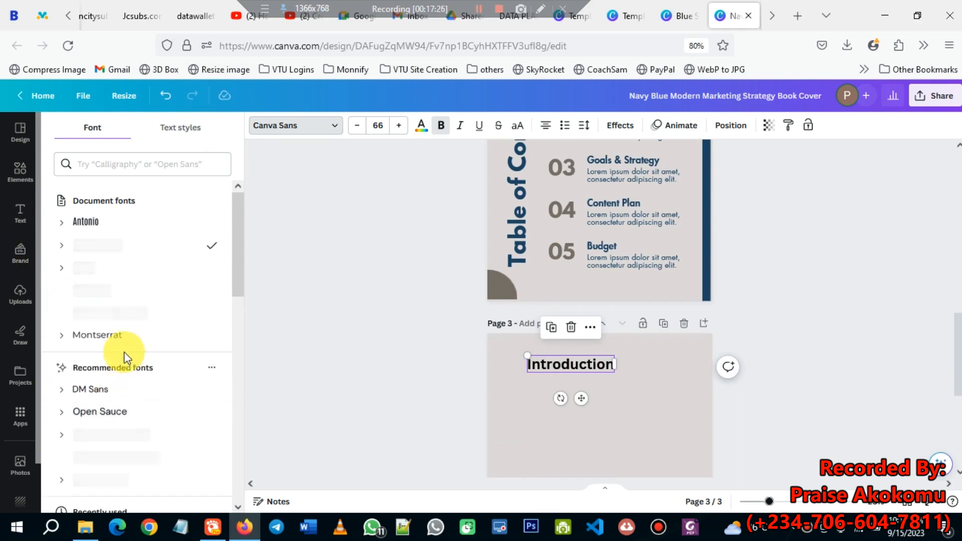
left_click(95, 270)
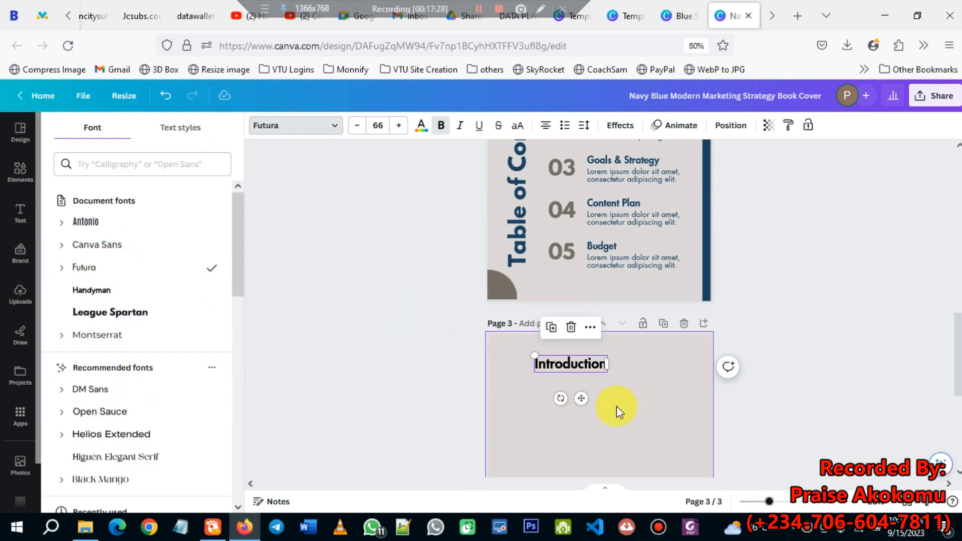
left_click(786, 424)
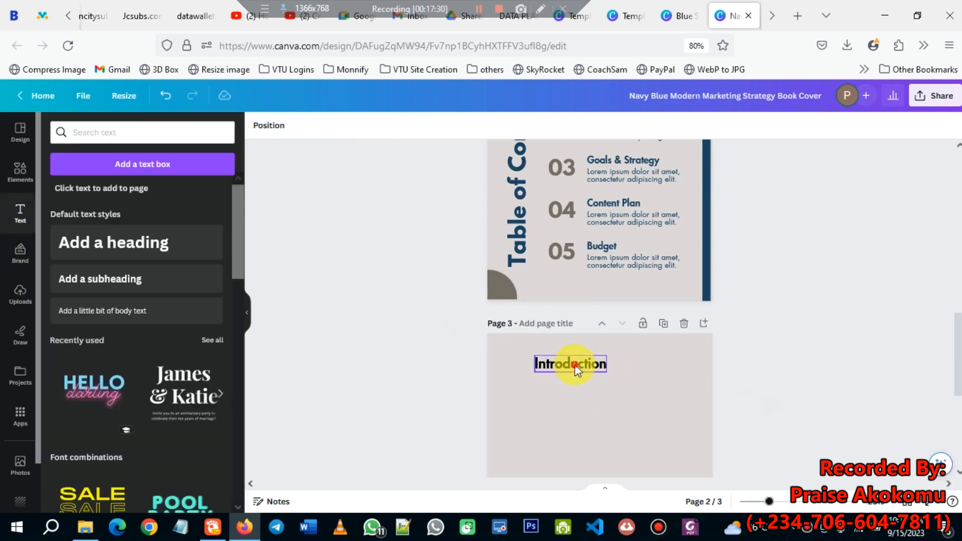
- Move the "Introduction" heading to the left margin, then align it to the horizontal centre of page 3
left_click_drag(577, 369, 546, 365)
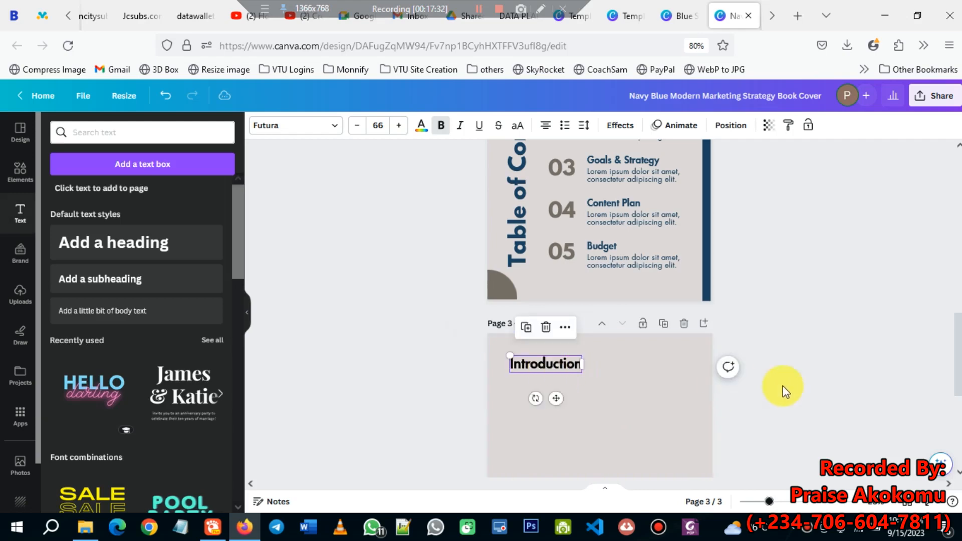
left_click(797, 389)
scroll(552, 392, "down", 2)
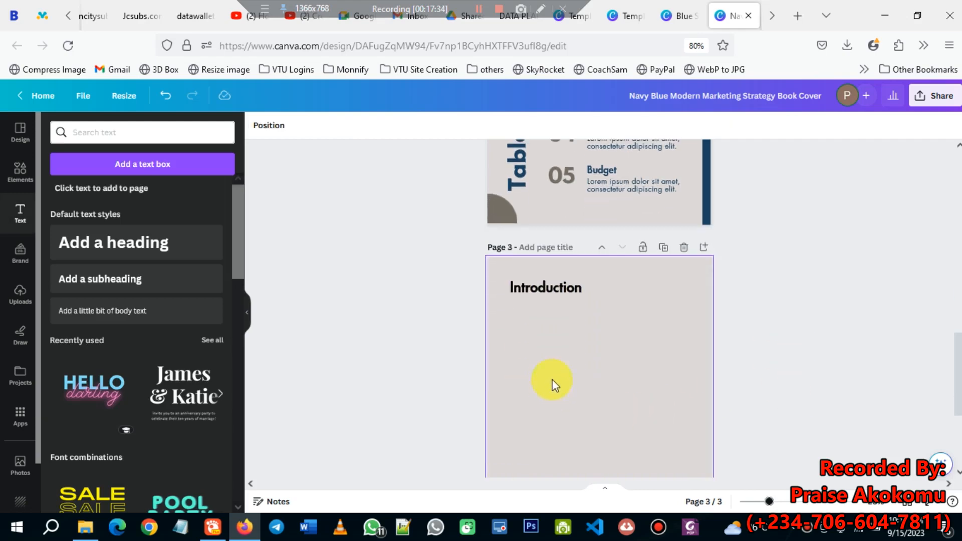
left_click(550, 292)
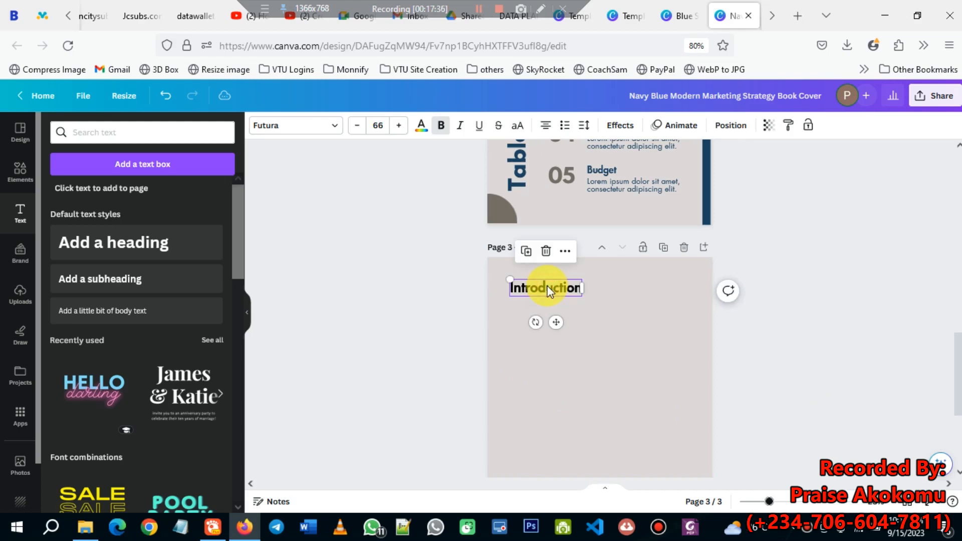
left_click(734, 125)
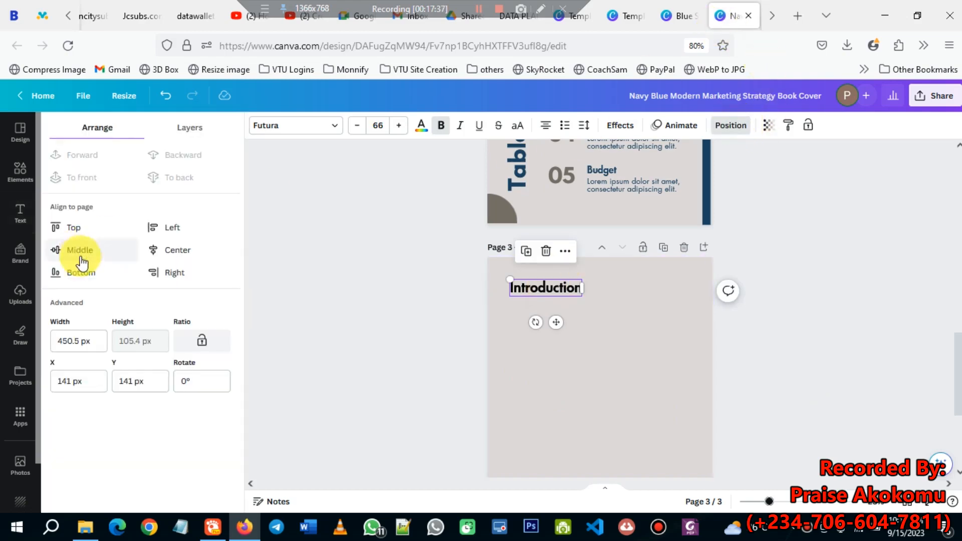
left_click(179, 253)
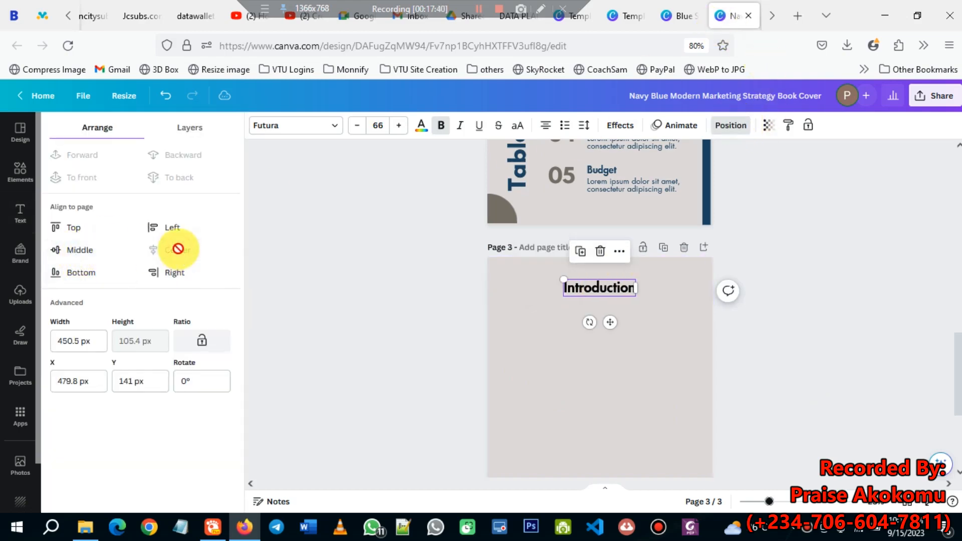
left_click(772, 377)
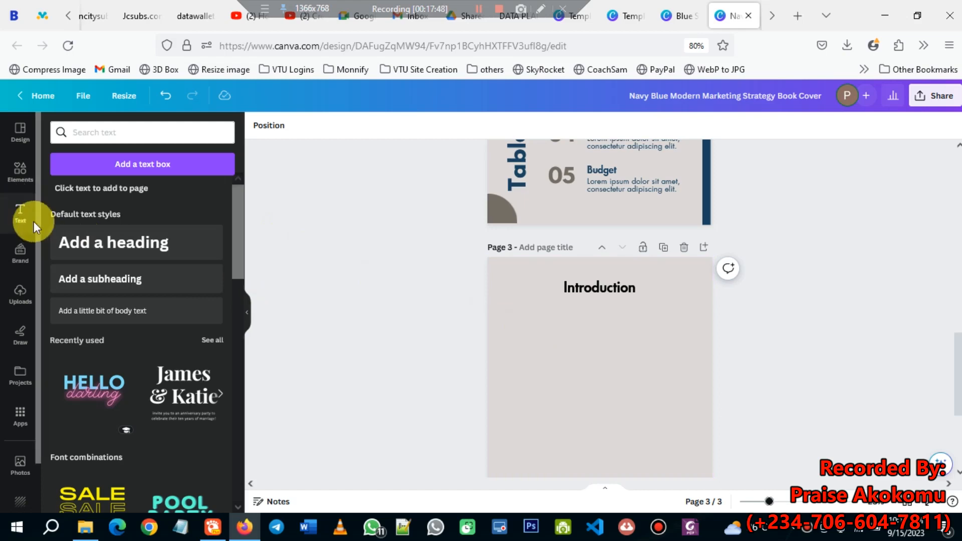
- Clear the "money" element search, add a square shape to page 3, and delete the extra copy
left_click(20, 172)
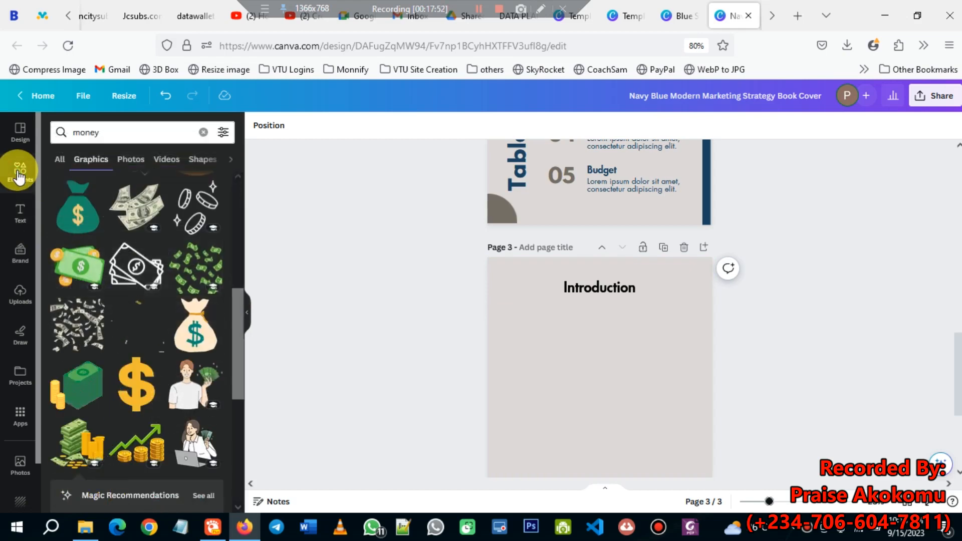
left_click(203, 133)
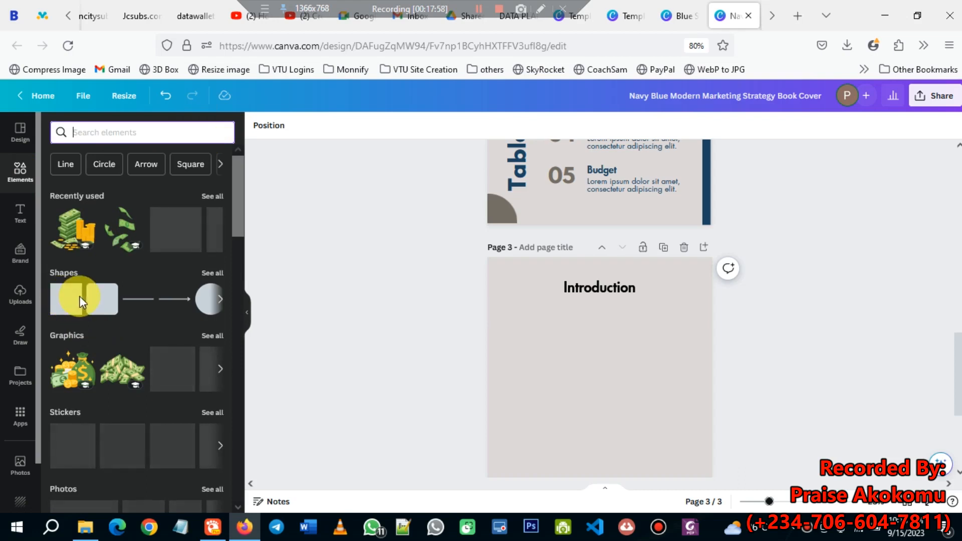
left_click(66, 299)
double_click(610, 436)
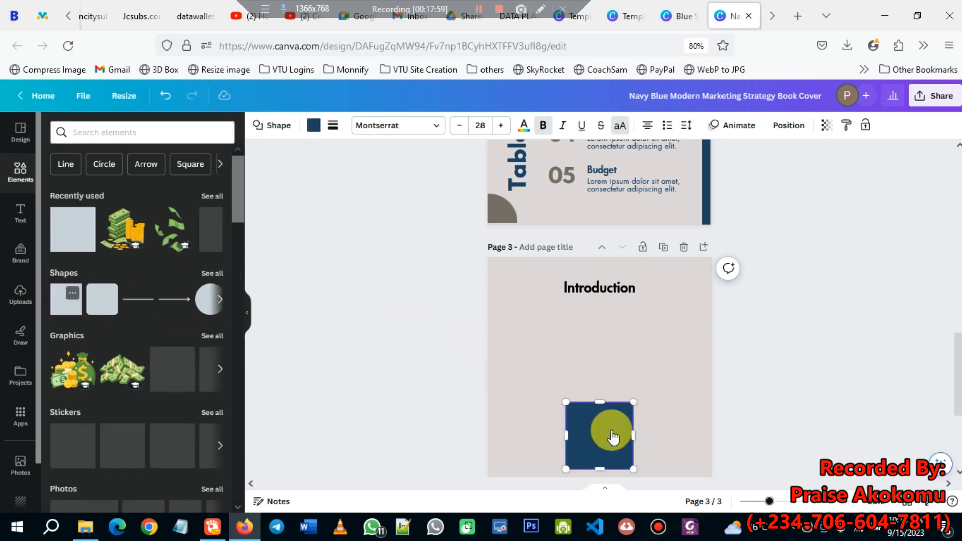
left_click(596, 433)
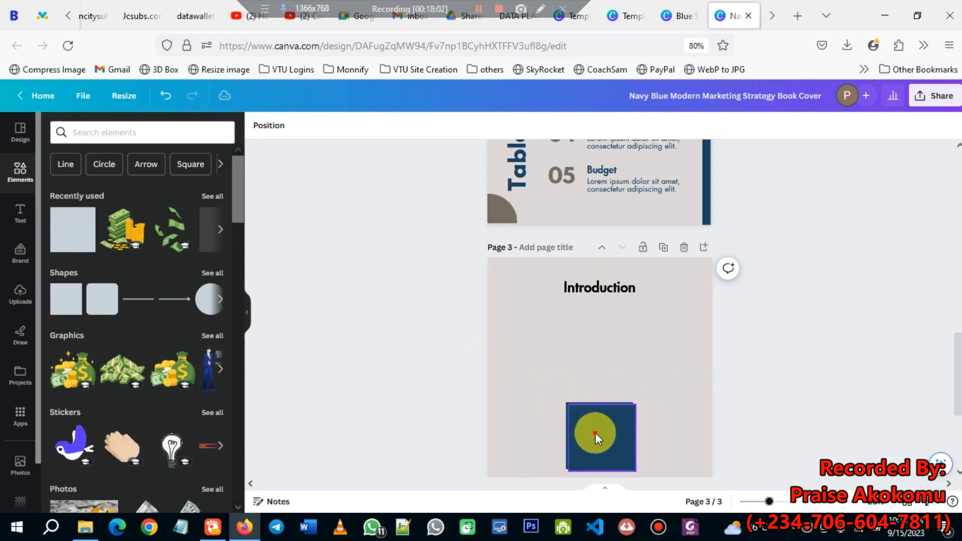
key("Delete")
- Move the navy square to the upper-left margin corner of page 3 and enlarge it to fill the area within the page margins
left_click_drag(597, 436, 540, 314)
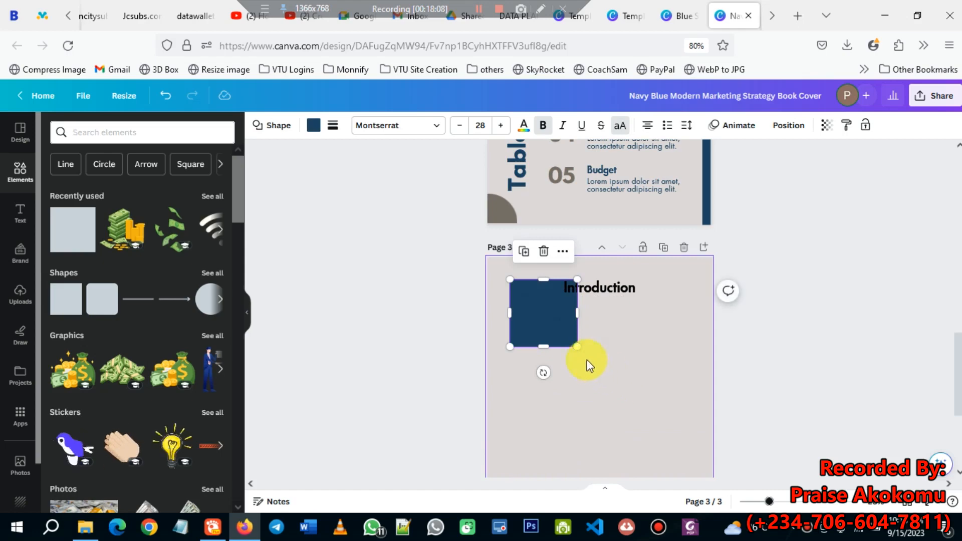
left_click(578, 347)
left_click_drag(621, 396, 690, 531)
scroll(686, 451, "down", 4)
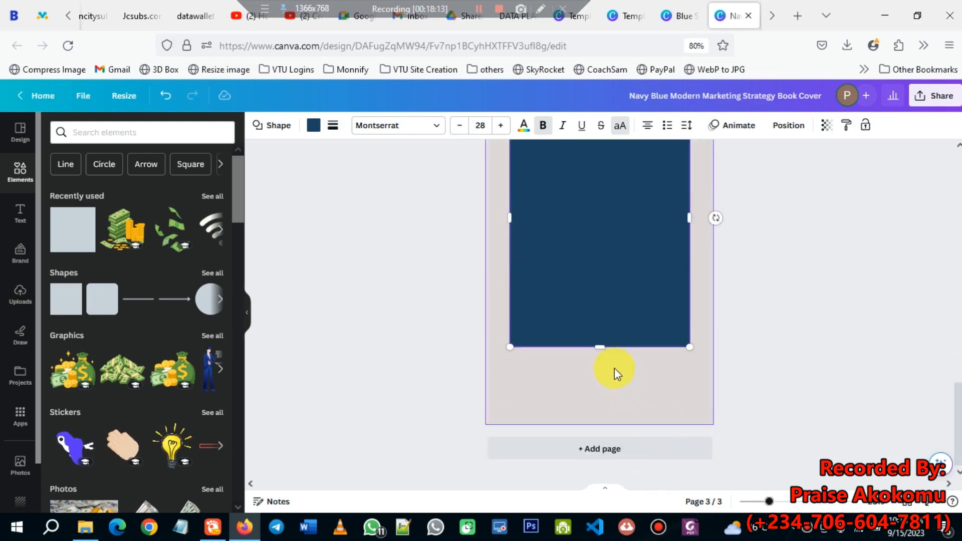
left_click_drag(602, 346, 601, 401)
scroll(582, 329, "up", 4)
mouse_move(582, 327)
left_mouse_down()
mouse_move(585, 345)
mouse_move(570, 354)
mouse_move(587, 345)
mouse_move(576, 341)
mouse_move(582, 325)
left_mouse_up()
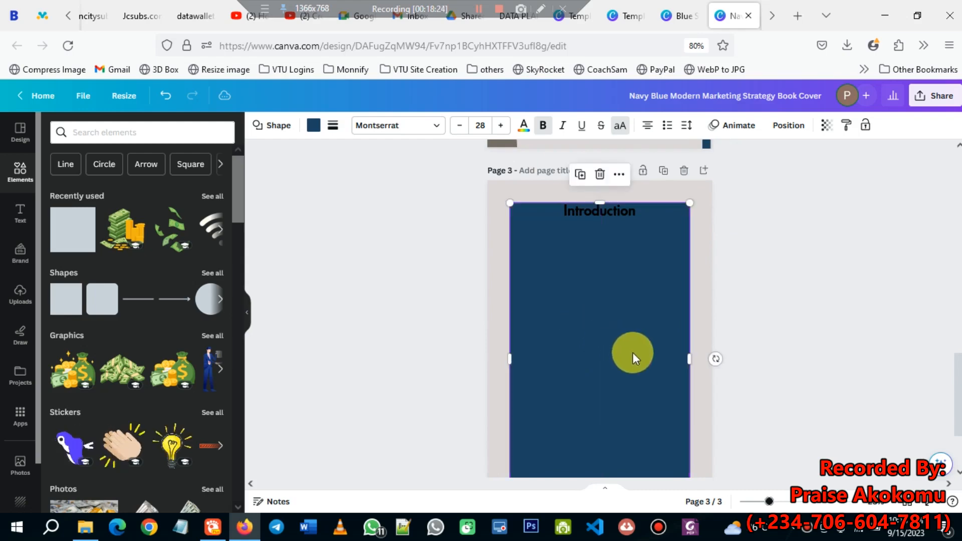
scroll(633, 353, "down", 2)
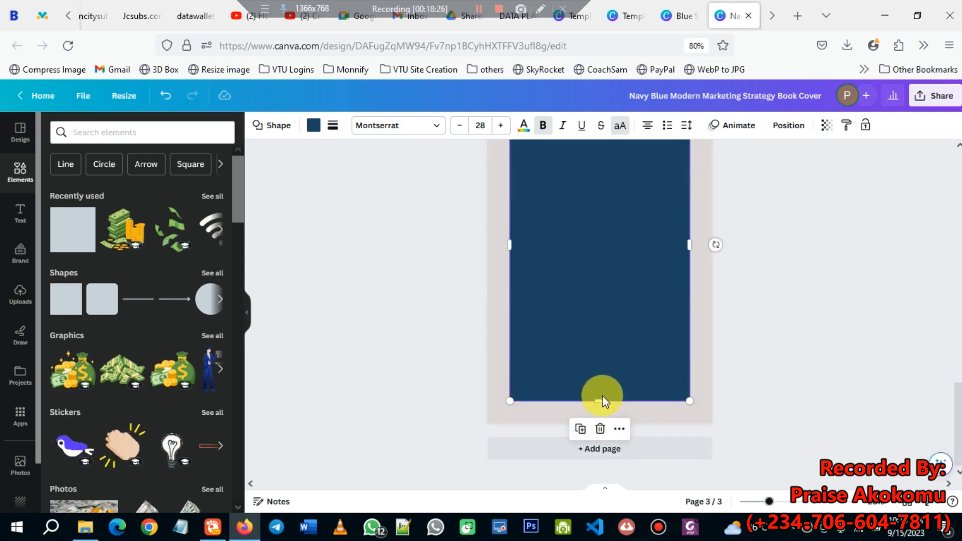
- Adjust the navy square's lower edge to page 3's bottom margin and show the rulers and guides
mouse_move(598, 396)
left_mouse_down()
mouse_move(597, 383)
mouse_move(602, 401)
left_mouse_up()
scroll(642, 350, "up", 2)
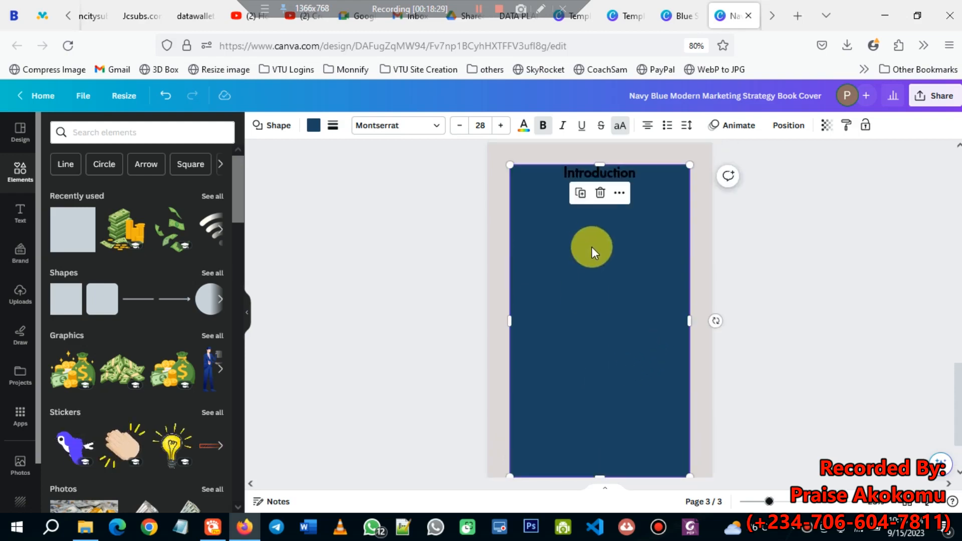
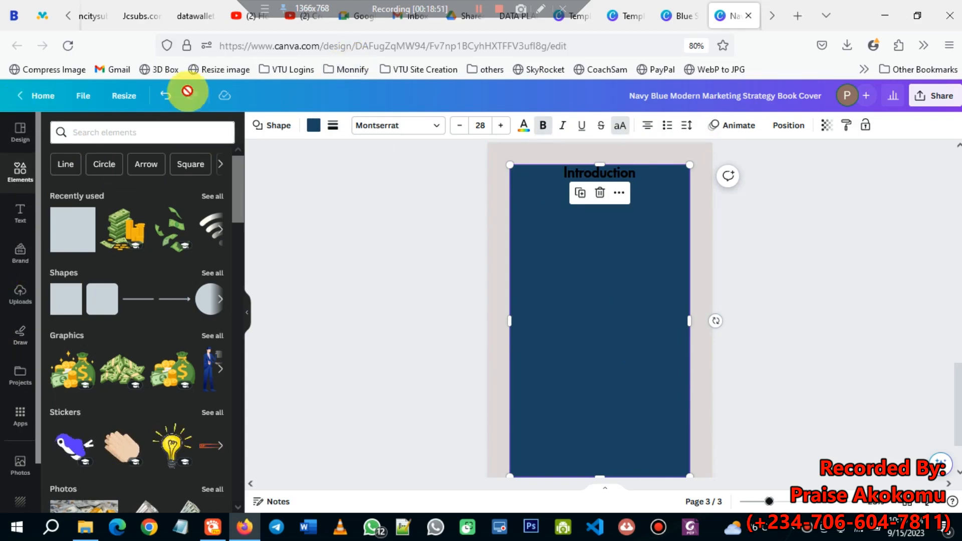
left_click(83, 96)
scroll(135, 315, "down", 1)
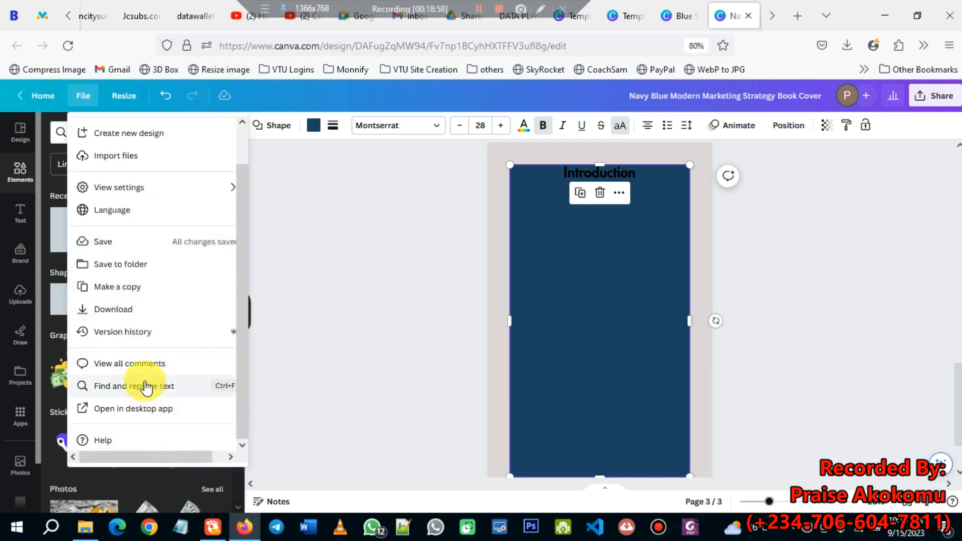
scroll(140, 374, "up", 1)
mouse_move(163, 233)
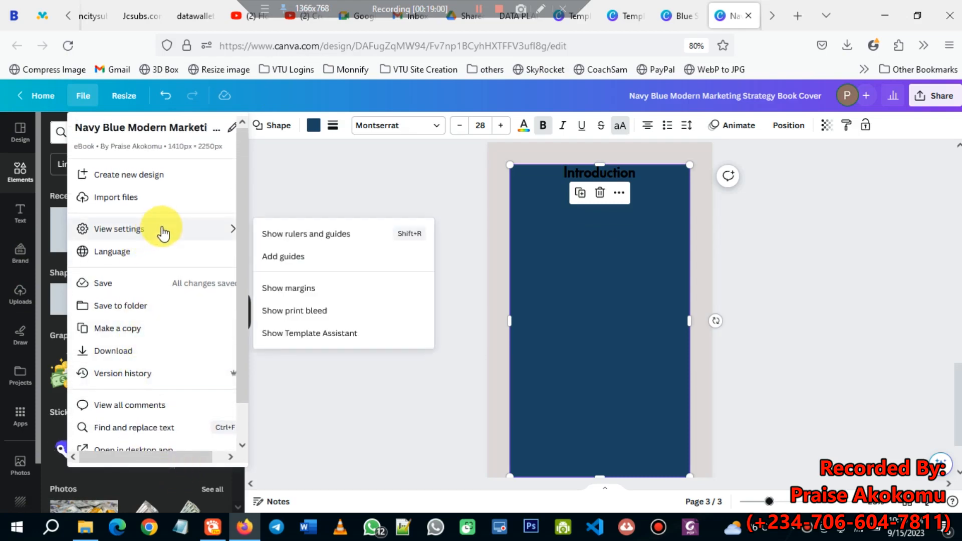
left_click(307, 242)
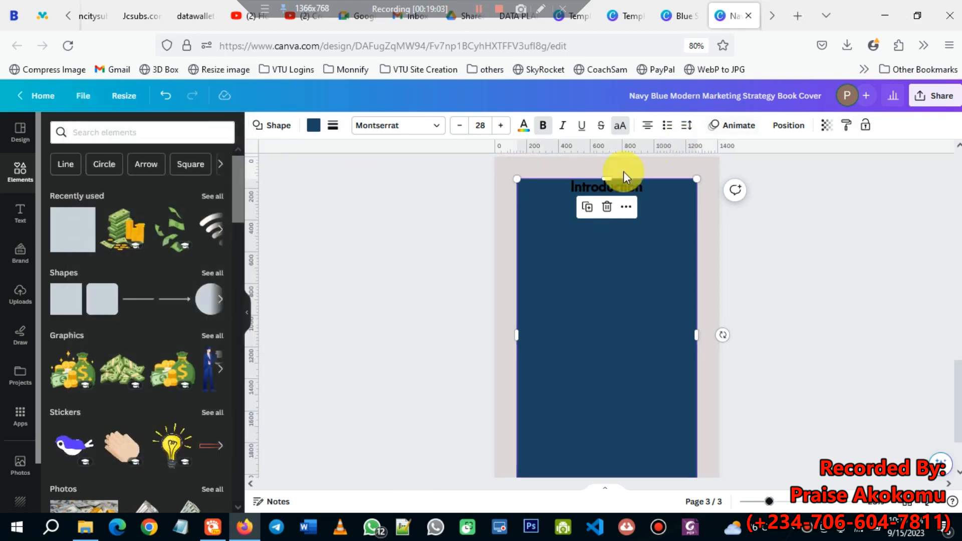
- Delete the navy square from page 3 and place a horizontal guide along the top margin, just above the heading
left_click(646, 309)
key("Delete")
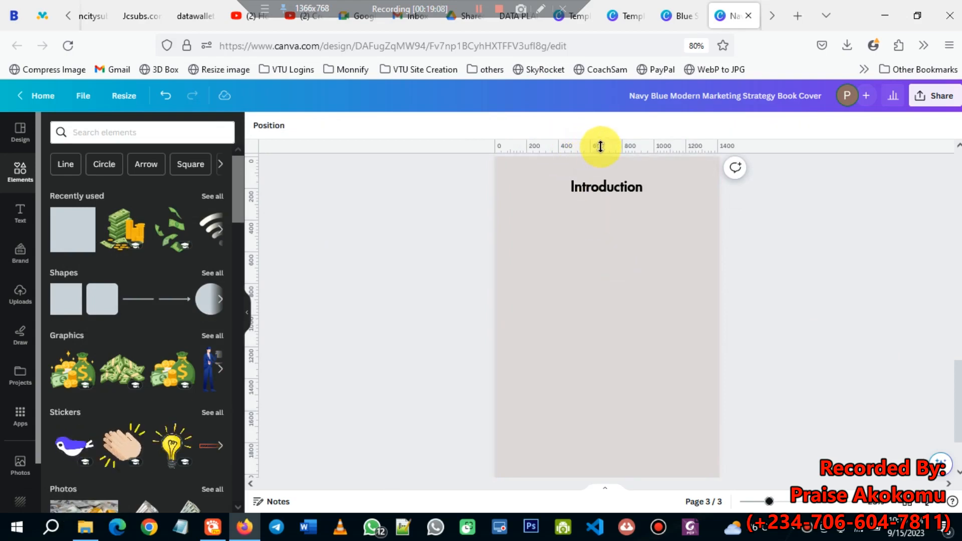
mouse_move(601, 163)
left_mouse_down()
mouse_move(599, 206)
mouse_move(597, 171)
mouse_move(595, 180)
left_mouse_up()
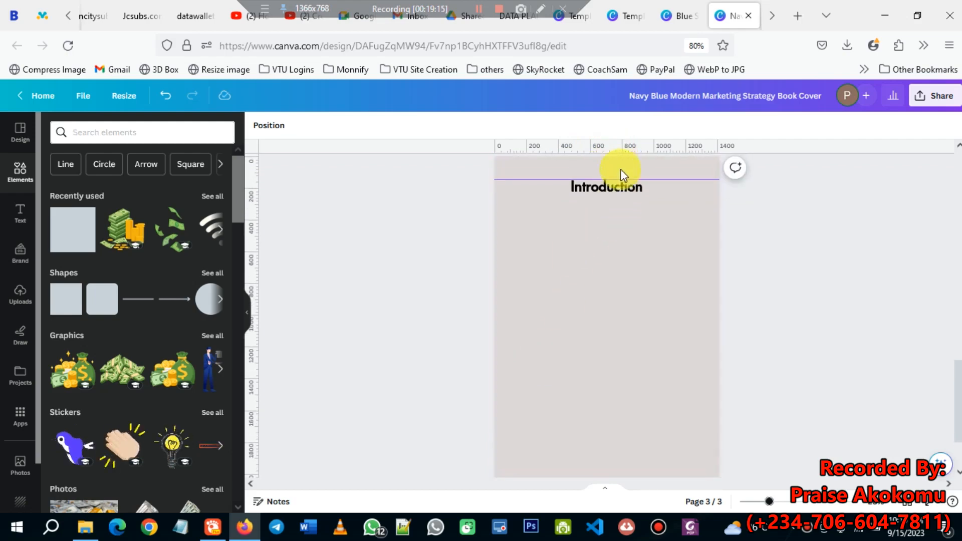
- Place a horizontal guide along page 3's bottom margin and vertical guides along its left margin at 141 and its right margin
scroll(621, 173, "down", 1)
scroll(621, 197, "down", 2)
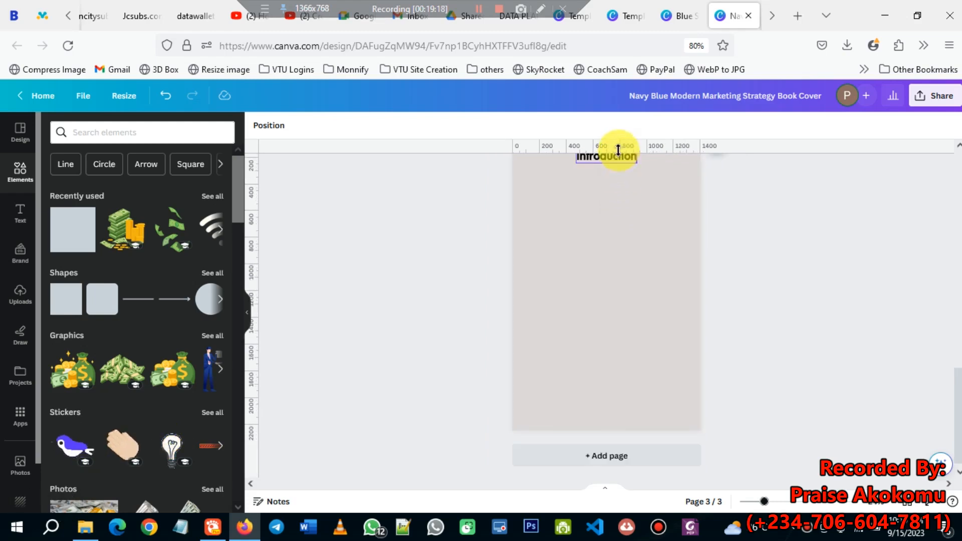
left_click_drag(618, 164, 596, 411)
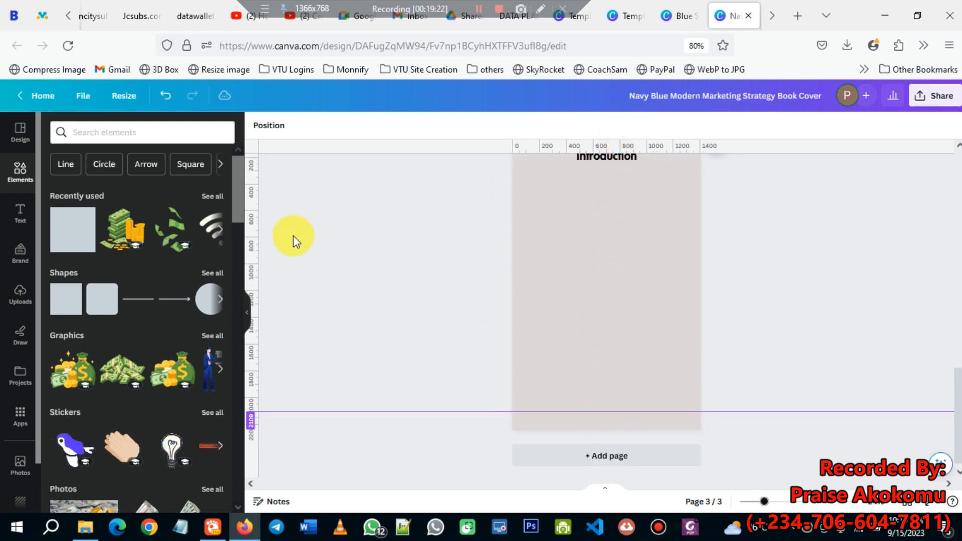
left_click_drag(413, 236, 529, 251)
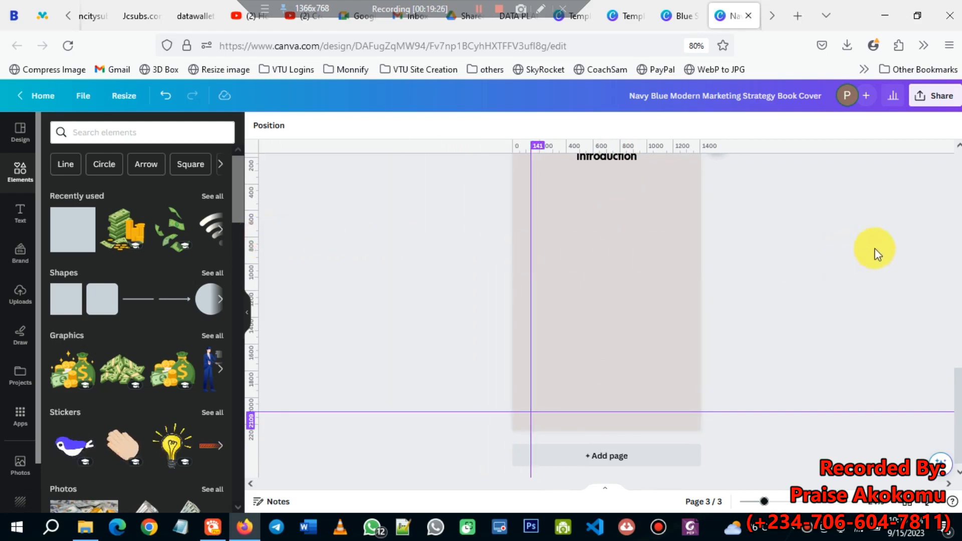
left_click_drag(252, 248, 684, 275)
- Nudge the "Introduction" heading down slightly so it sits clear of the top margin guide
scroll(827, 276, "up", 2)
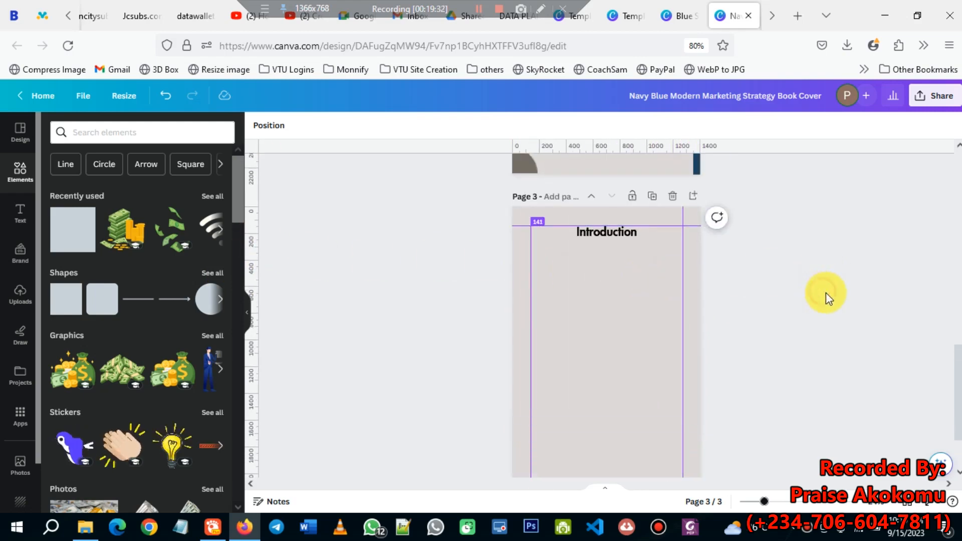
left_click(594, 231)
key("Down")
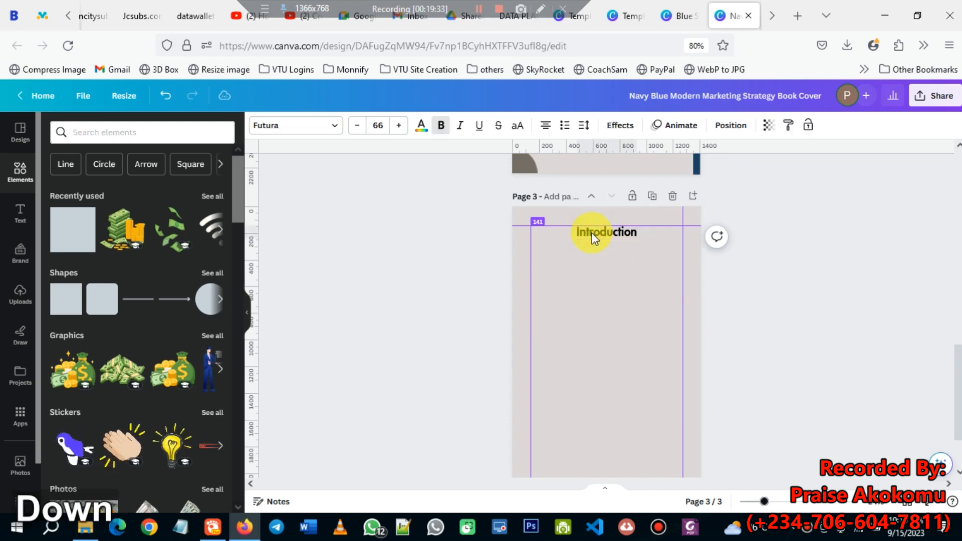
key("Down")
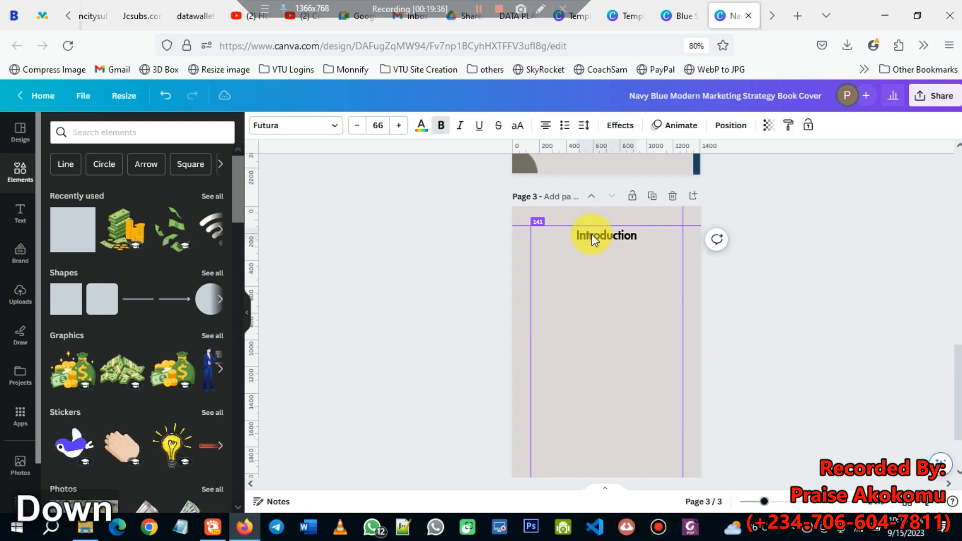
key("Down")
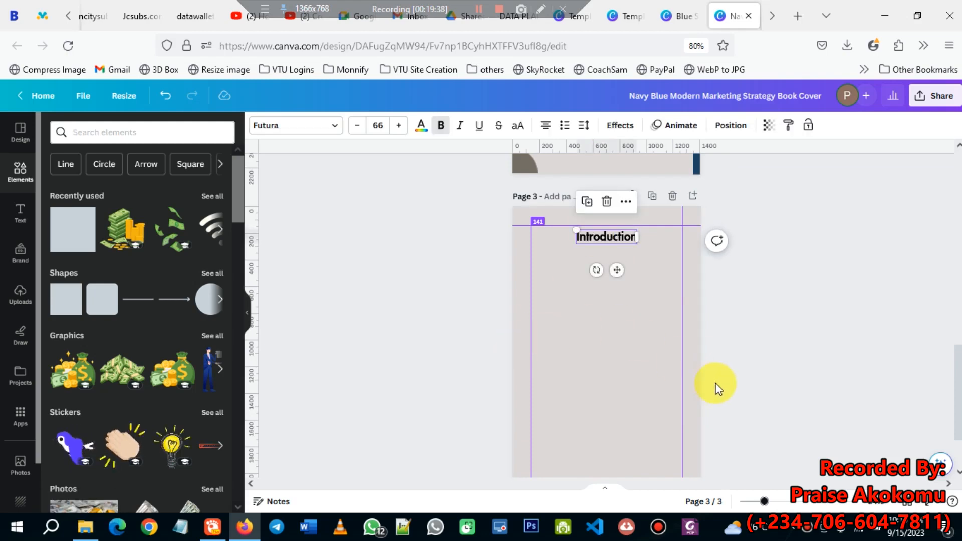
left_click(594, 337)
- Add a body text box to page 3 below the "Introduction" heading and select it
scroll(594, 337, "down", 2)
scroll(552, 310, "up", 3)
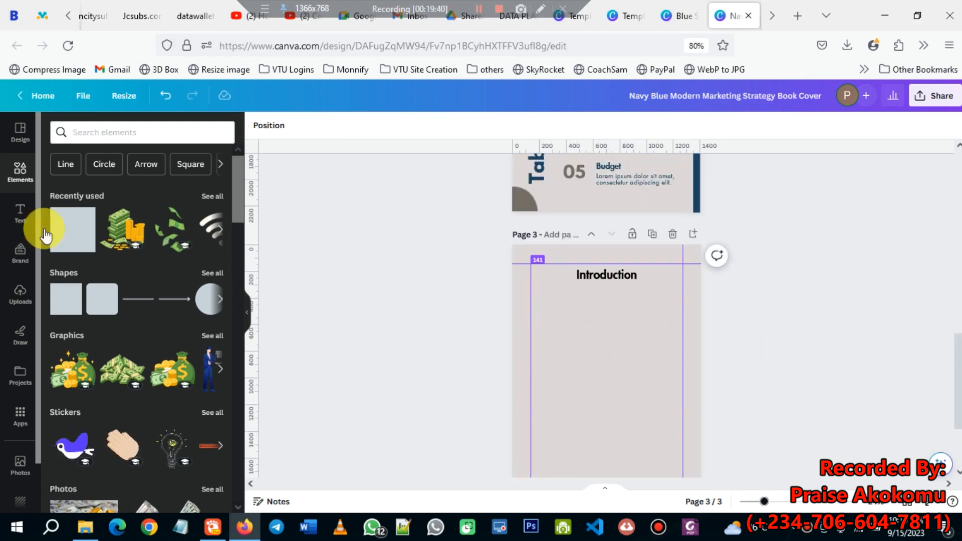
left_click(20, 214)
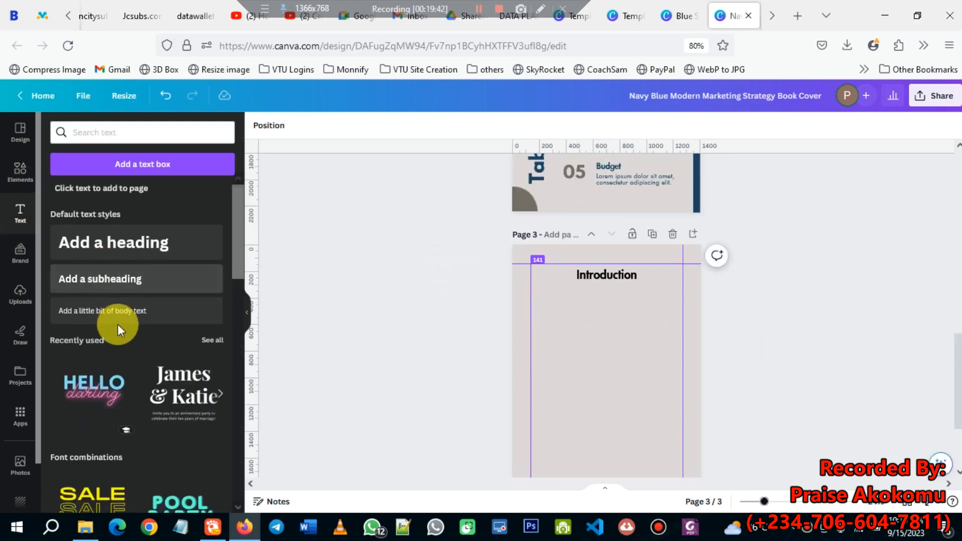
left_click(116, 324)
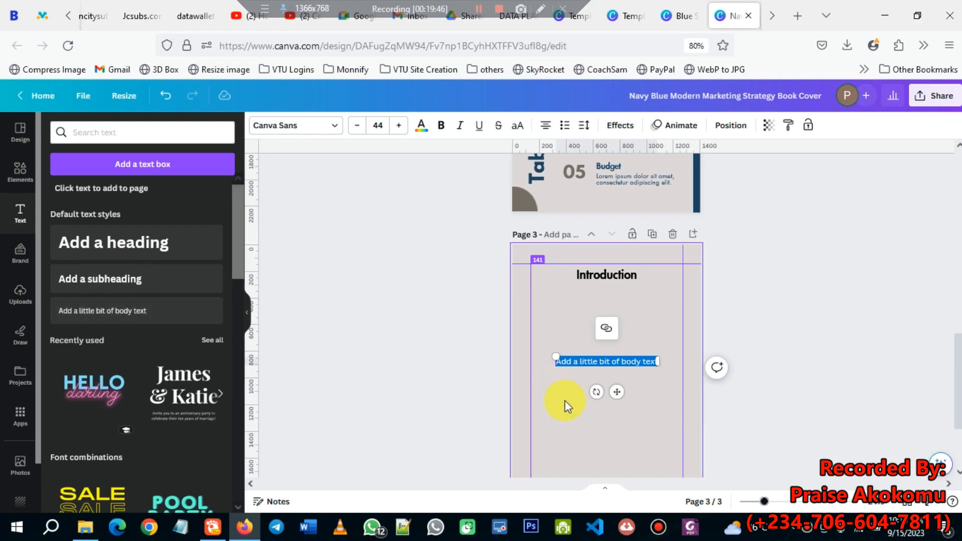
left_click(787, 361)
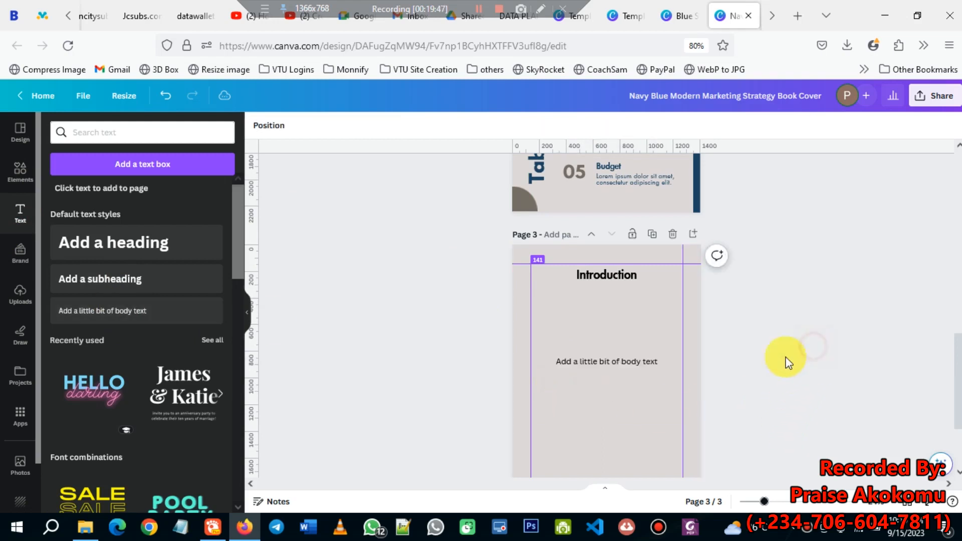
scroll(554, 347, "down", 2)
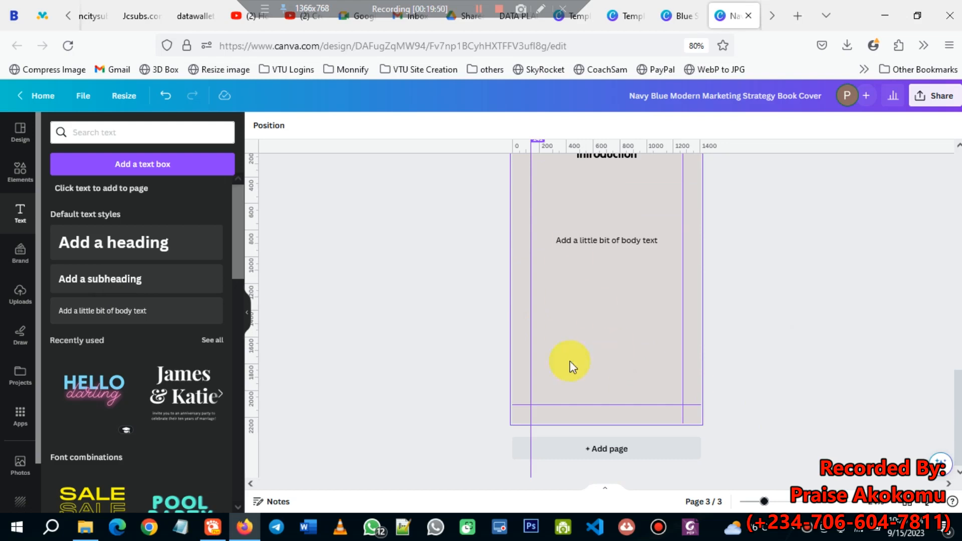
scroll(595, 314, "up", 1)
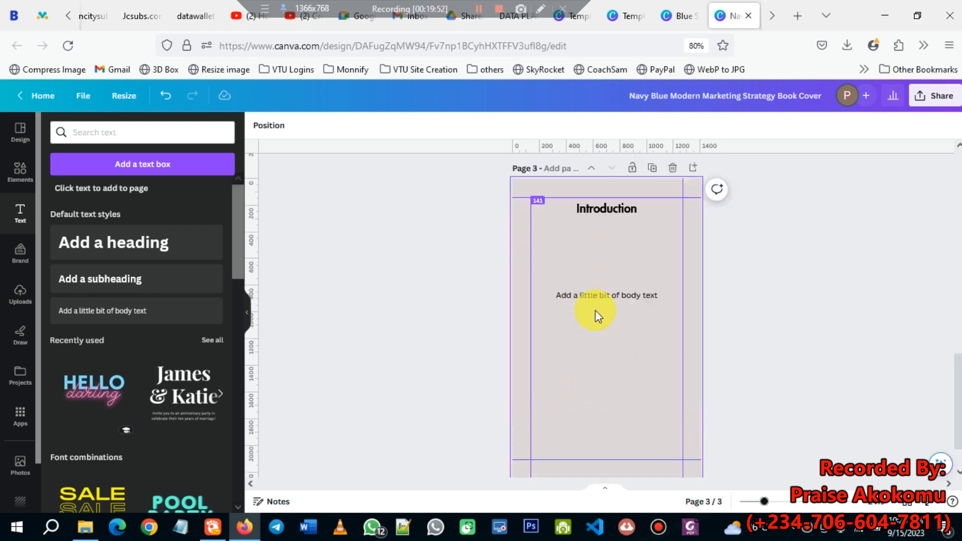
scroll(587, 260, "down", 1)
left_click(582, 240)
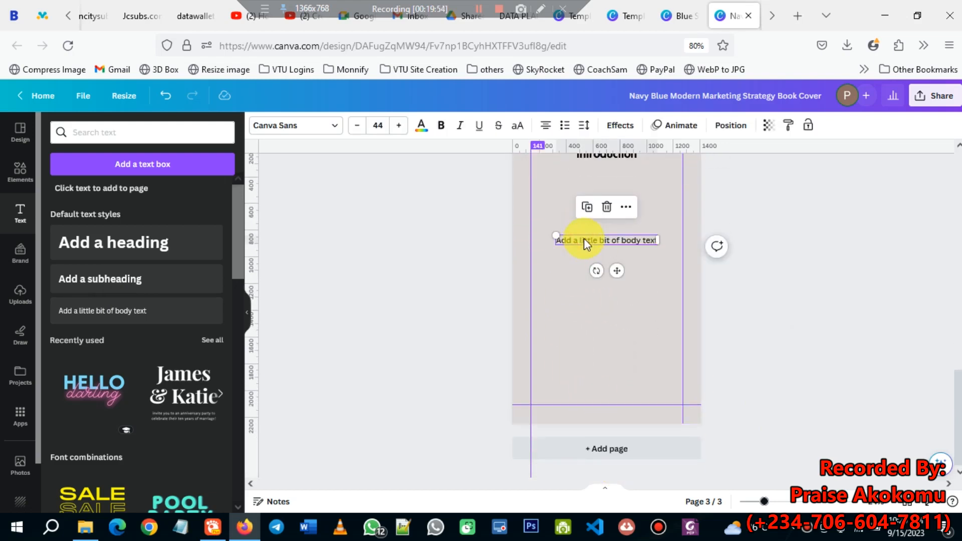
- Search Google for "lorem ipsum generator" in a new browser tab and open the lipsum.com site
right_click(717, 15)
left_click(733, 25)
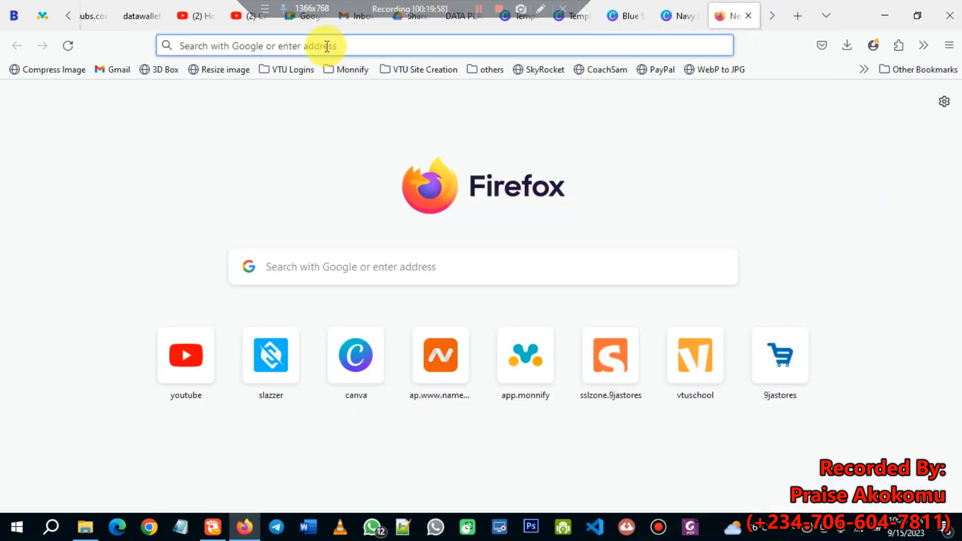
type("lor")
type("em")
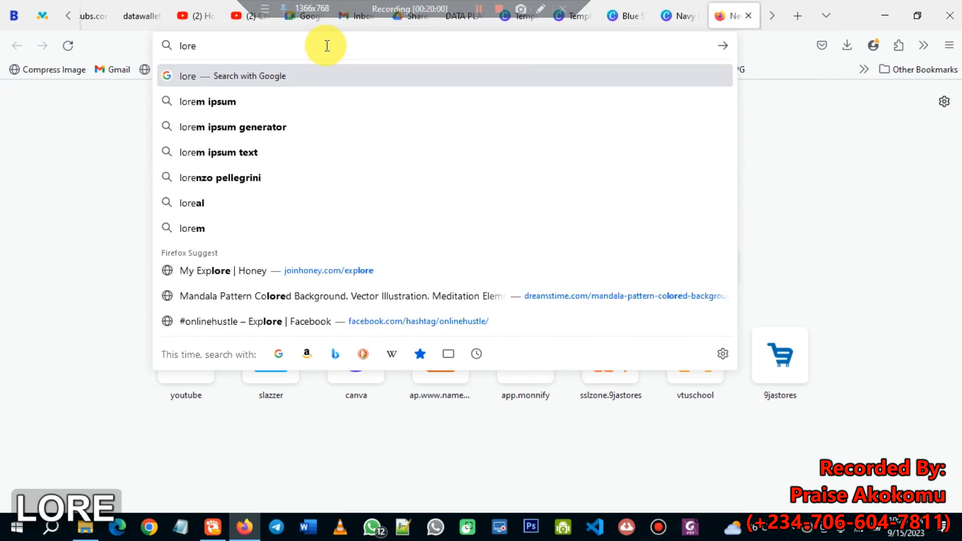
left_click(256, 128)
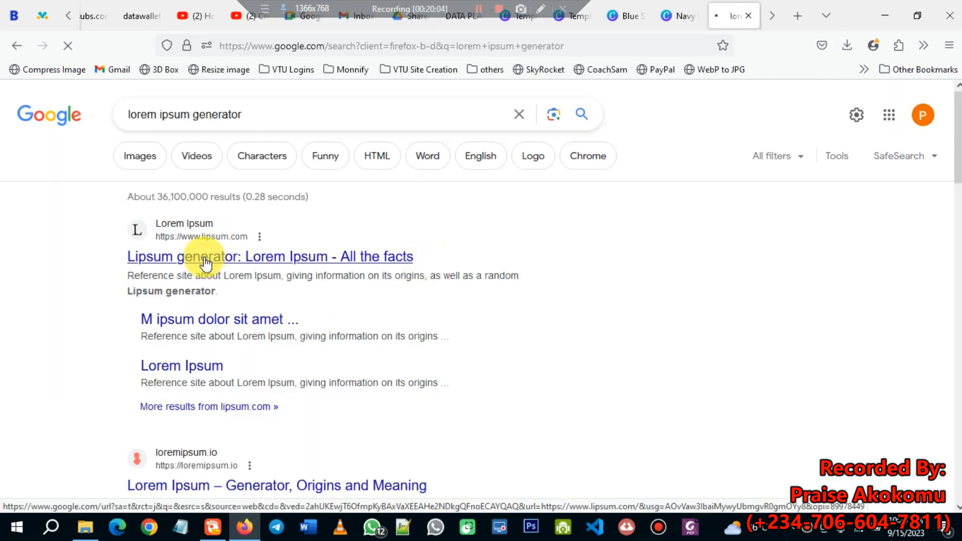
left_click(208, 258)
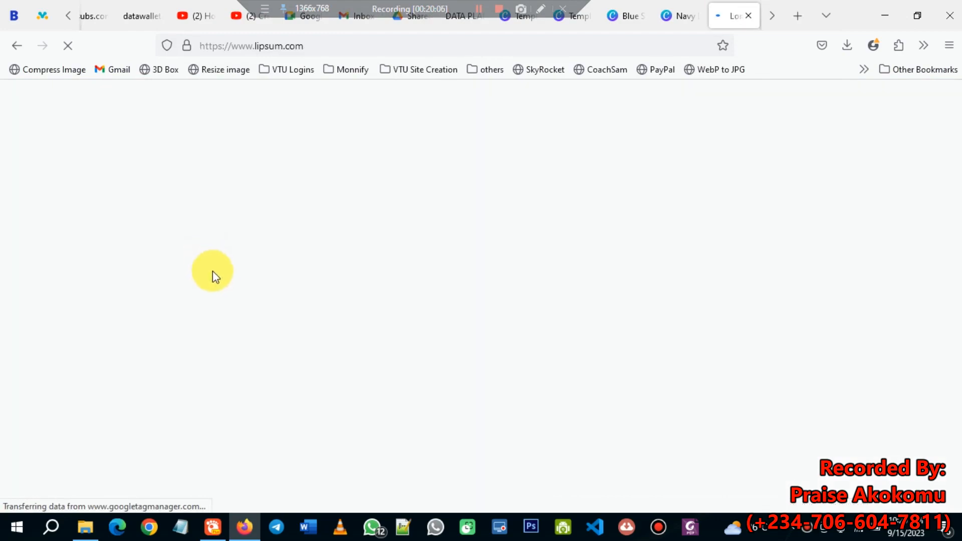
- Copy the paragraph under "What is Lorem Ipsum?" on the lipsum.com page
scroll(227, 319, "down", 5)
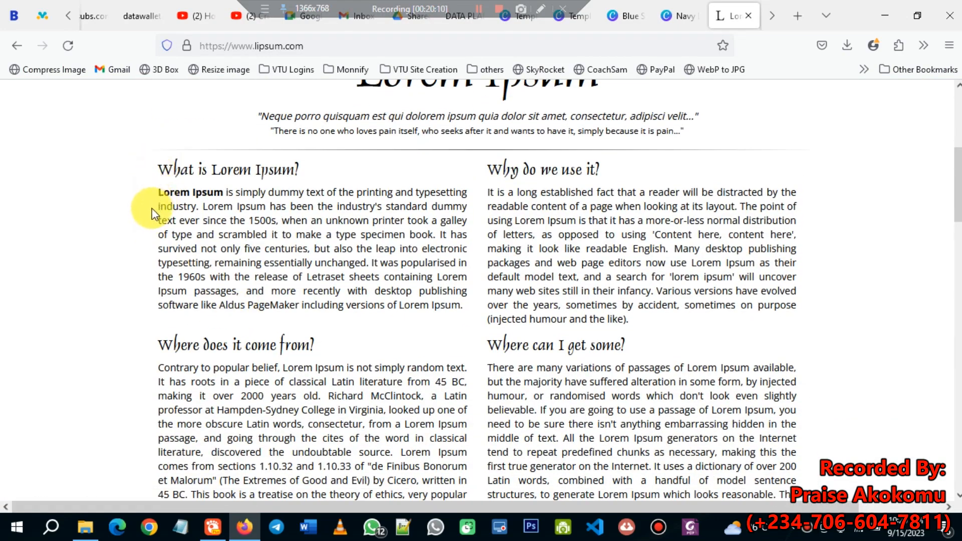
left_click_drag(158, 191, 362, 264)
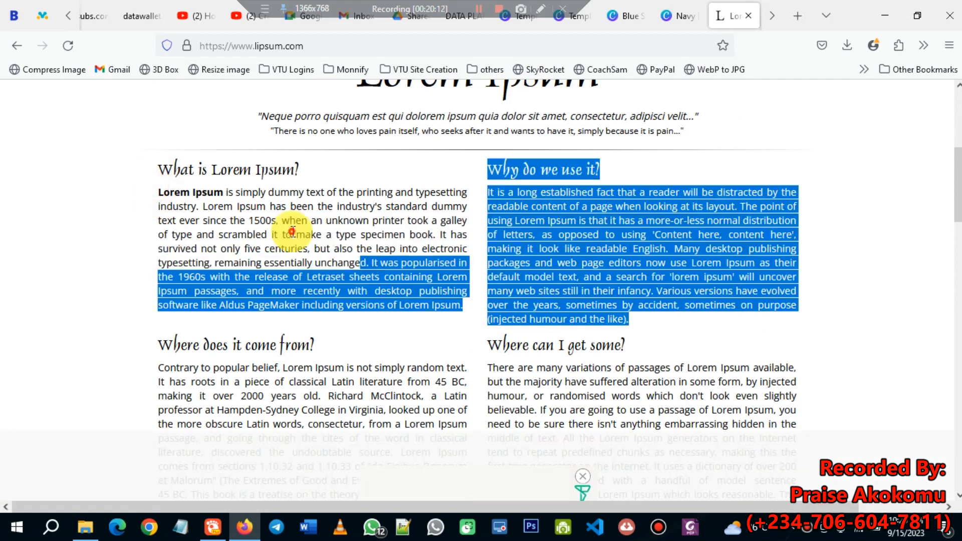
left_click(292, 231)
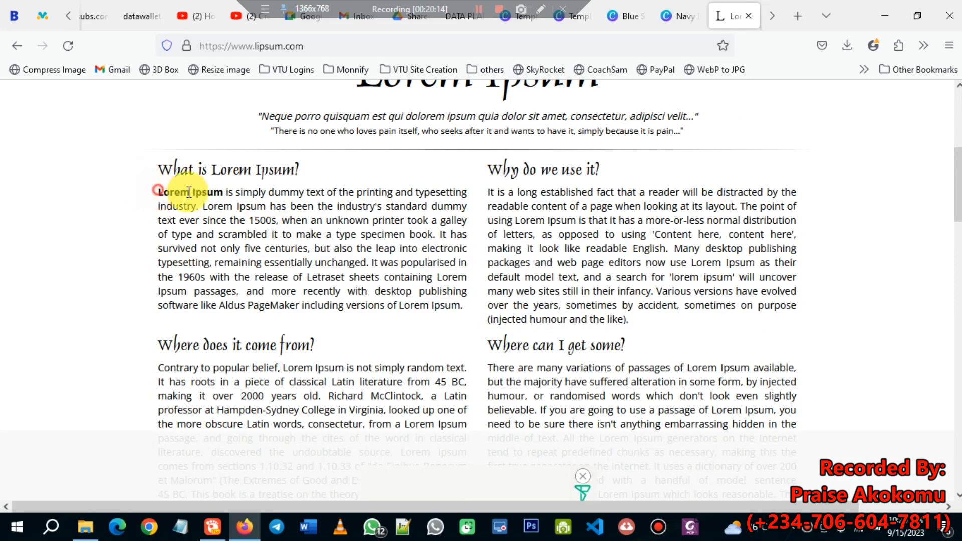
left_click_drag(158, 191, 184, 196)
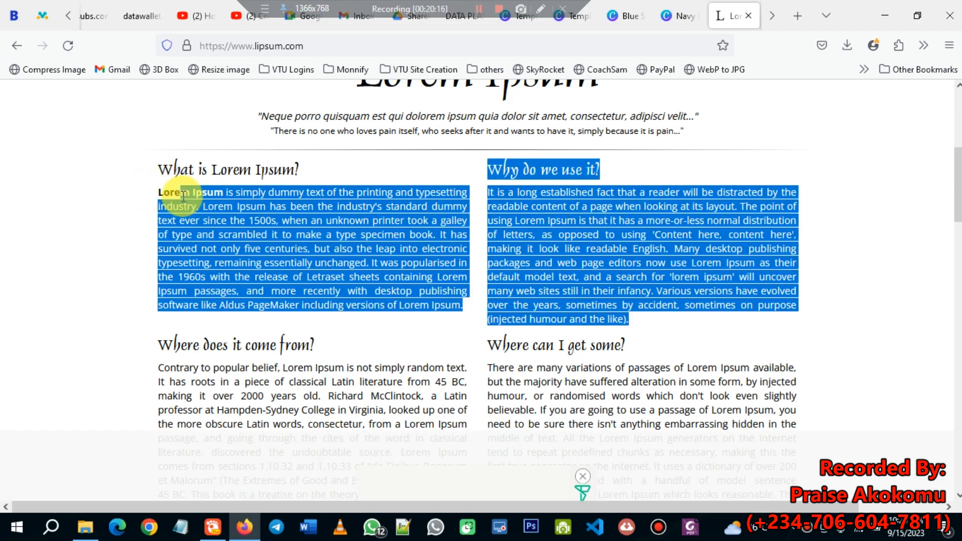
left_click(310, 215)
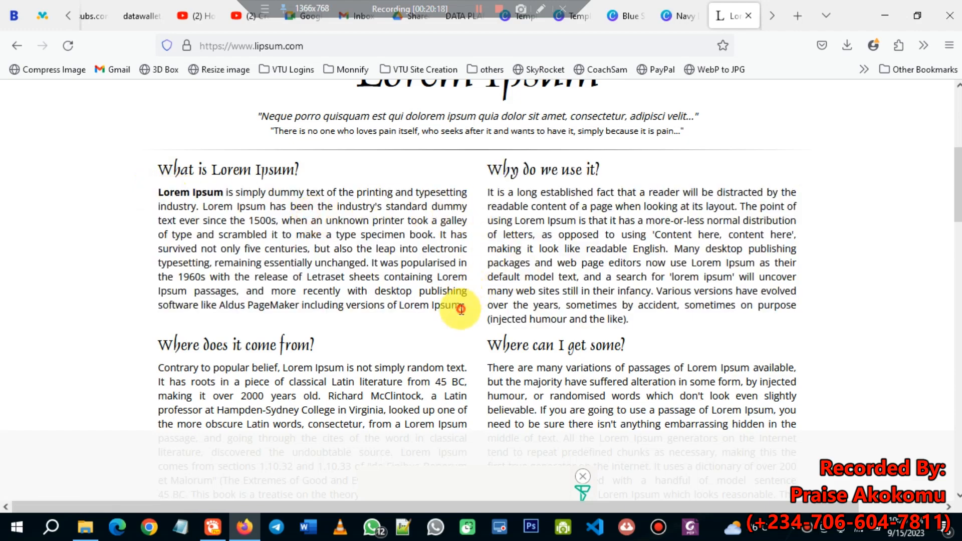
left_click_drag(461, 309, 160, 195)
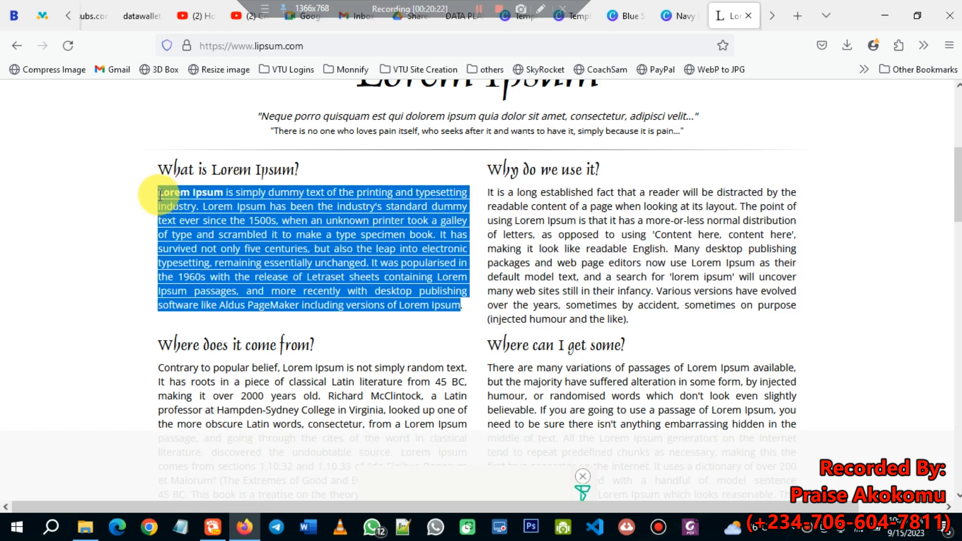
right_click(198, 209)
left_click(253, 229)
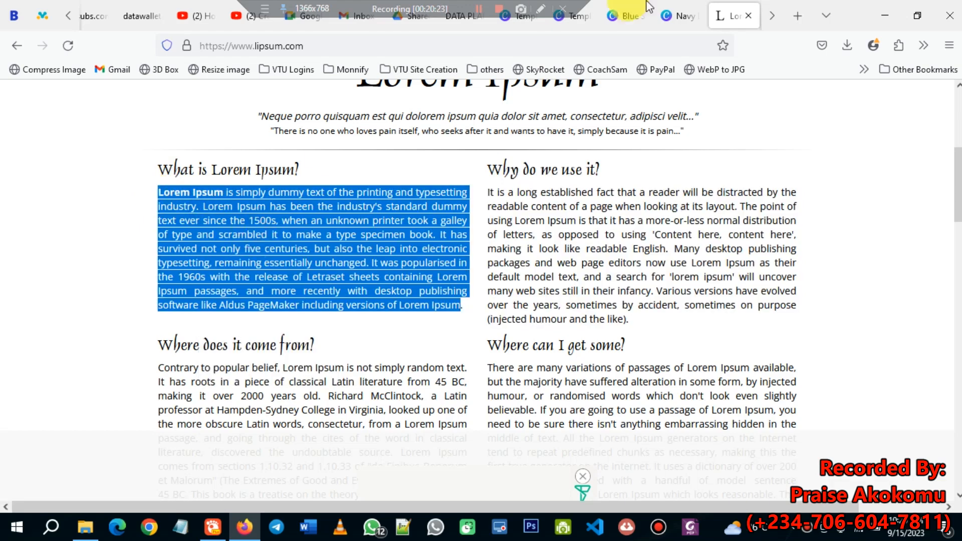
- Switch back to the Canva design and replace the placeholder body text on page 3 with the copied paragraph
left_click(686, 12)
double_click(582, 240)
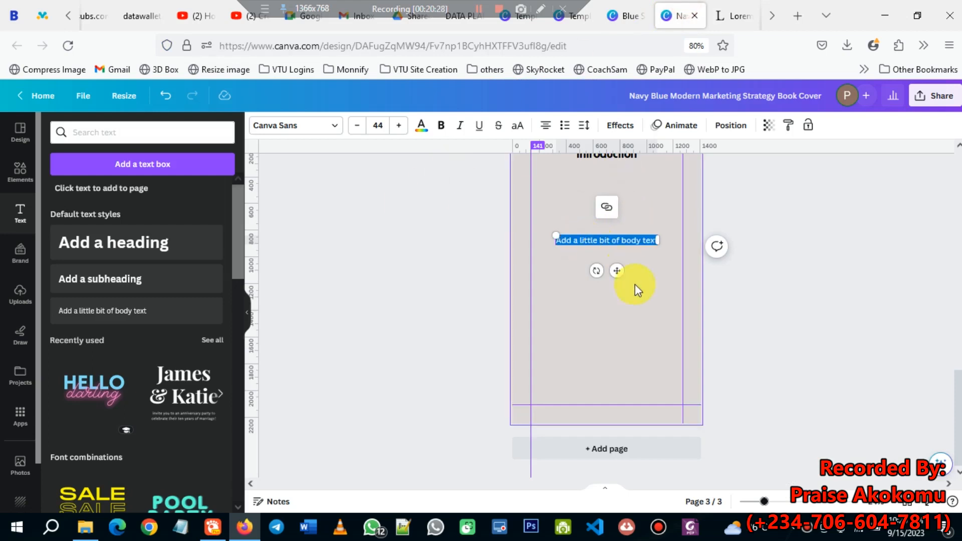
scroll(619, 266, "up", 1)
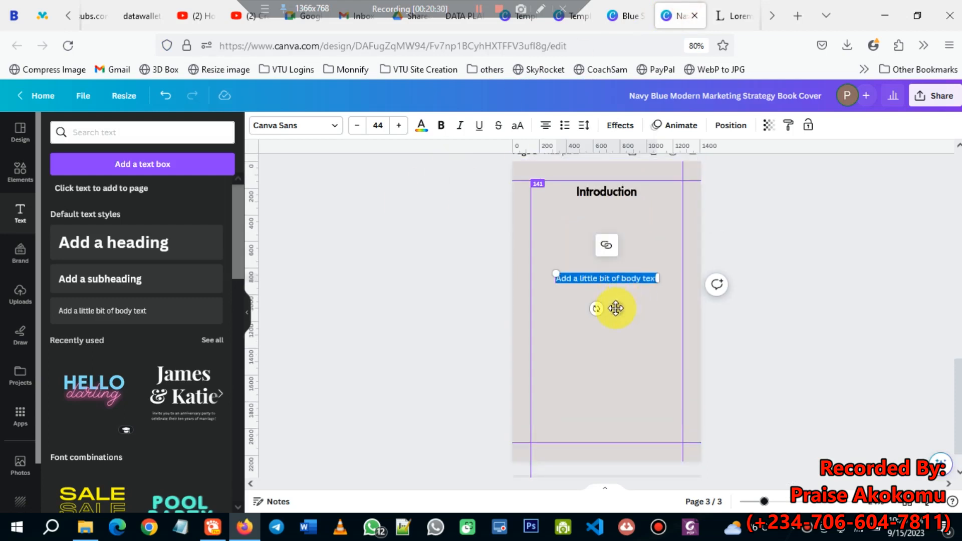
key("ctrl+v")
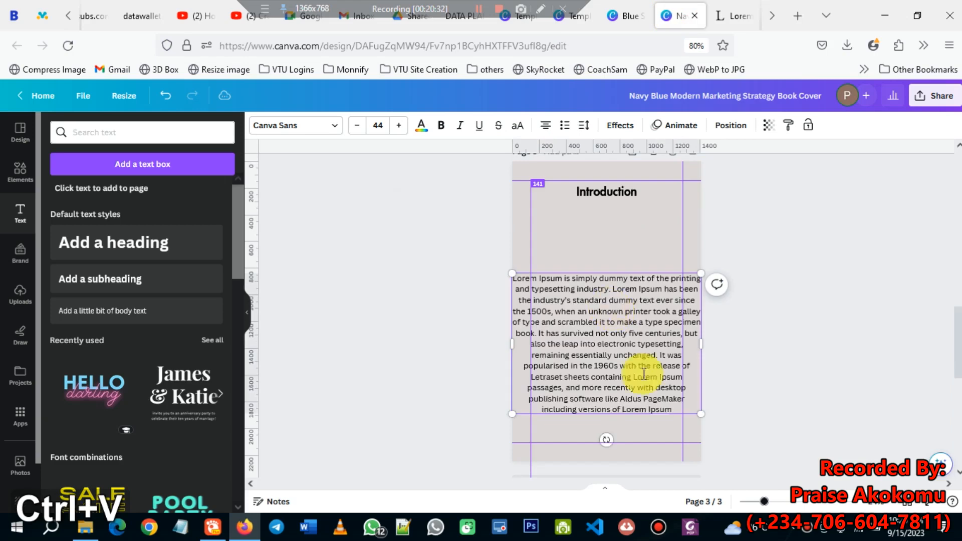
- Left-align the pasted paragraph and fit it between the vertical margin guides, directly below the "Introduction" heading
left_click_drag(509, 345, 531, 345)
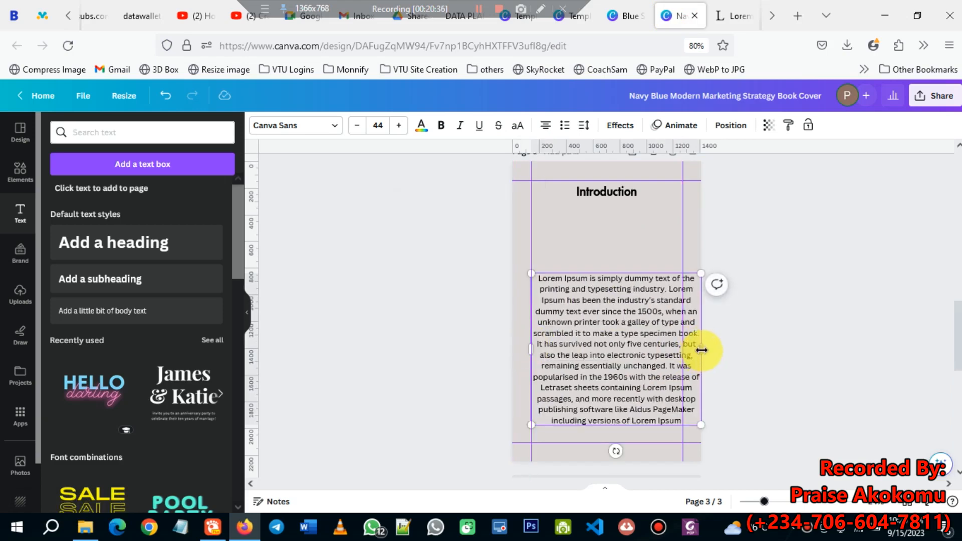
left_click_drag(700, 351, 686, 357)
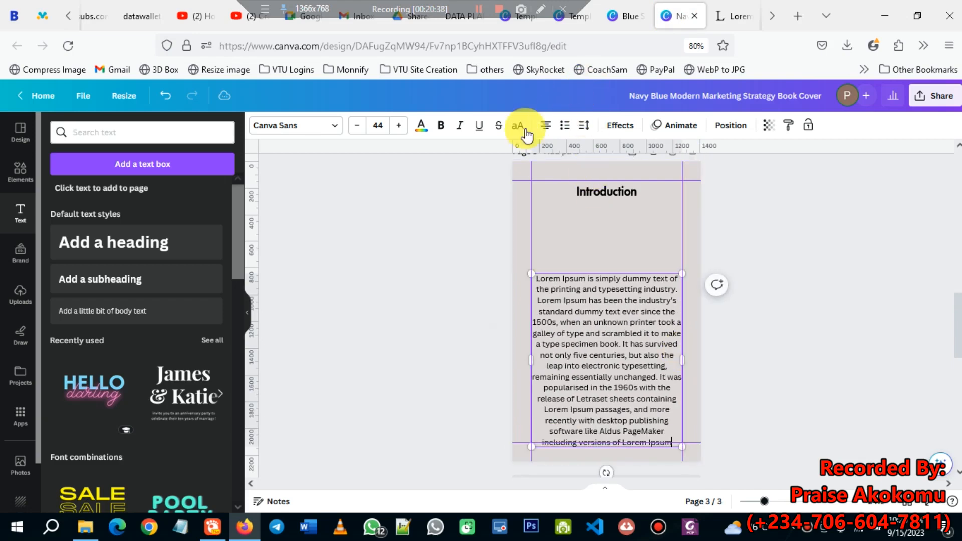
left_click(546, 125)
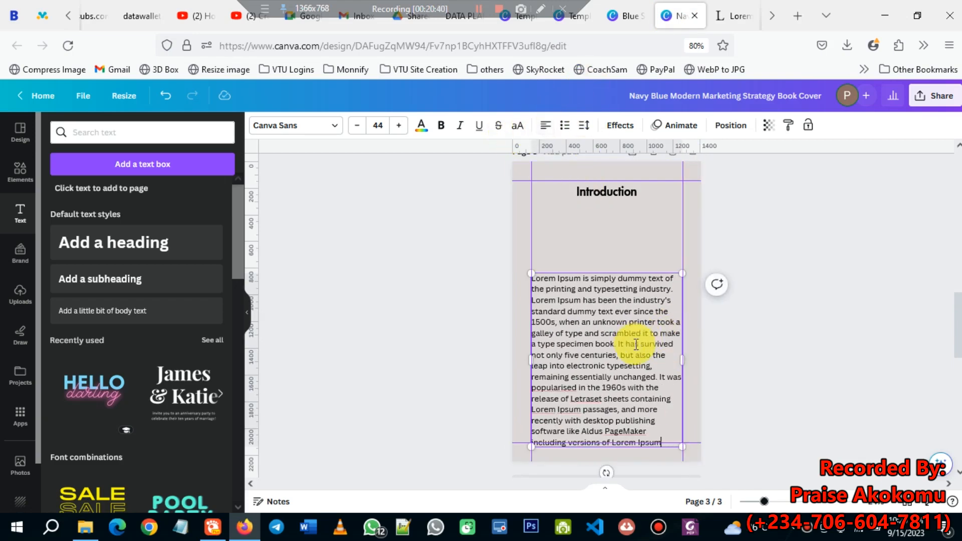
left_click_drag(605, 336, 601, 255)
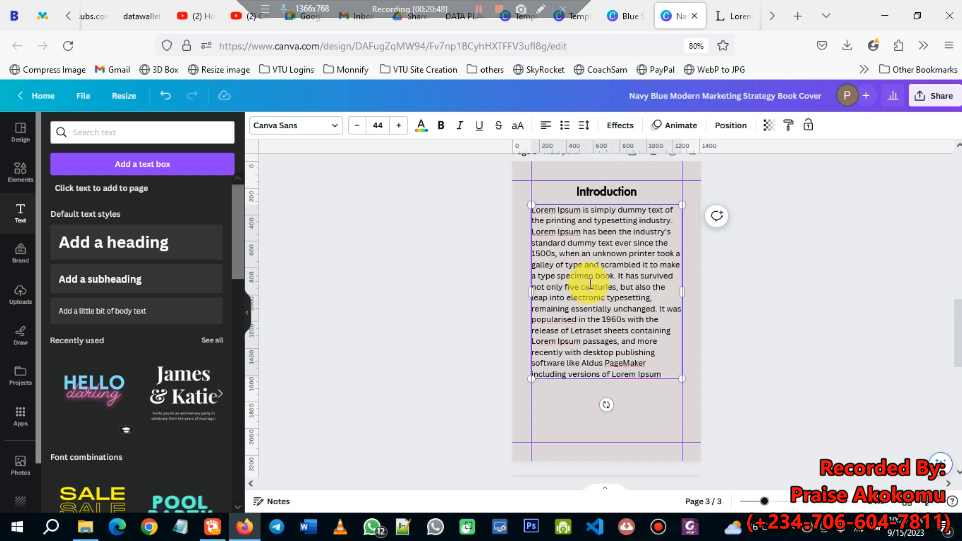
- Split the Introduction body text into two paragraphs separated by a blank line, starting the second at "It was popularised in the 1960s"
left_click(660, 310)
key("Return")
key("Return")
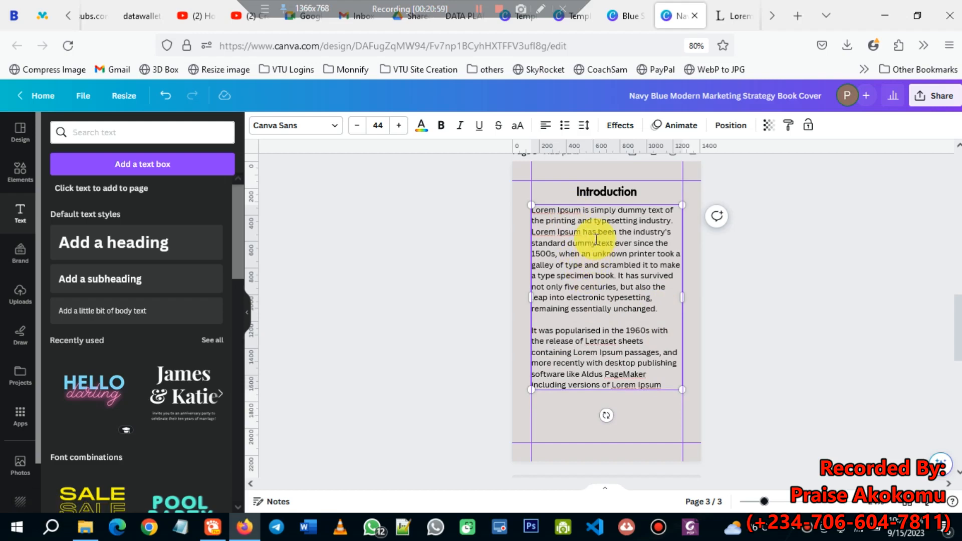
left_click(821, 308)
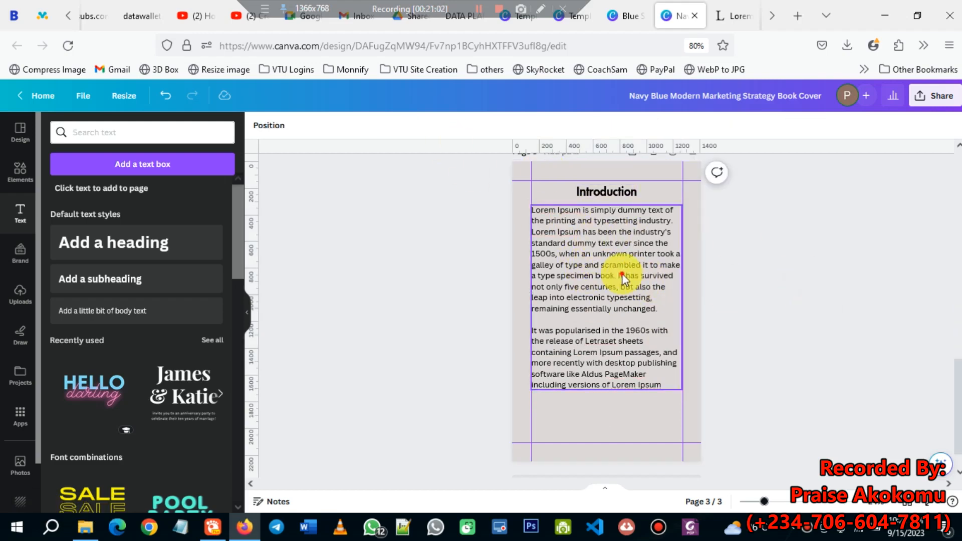
left_click(629, 273)
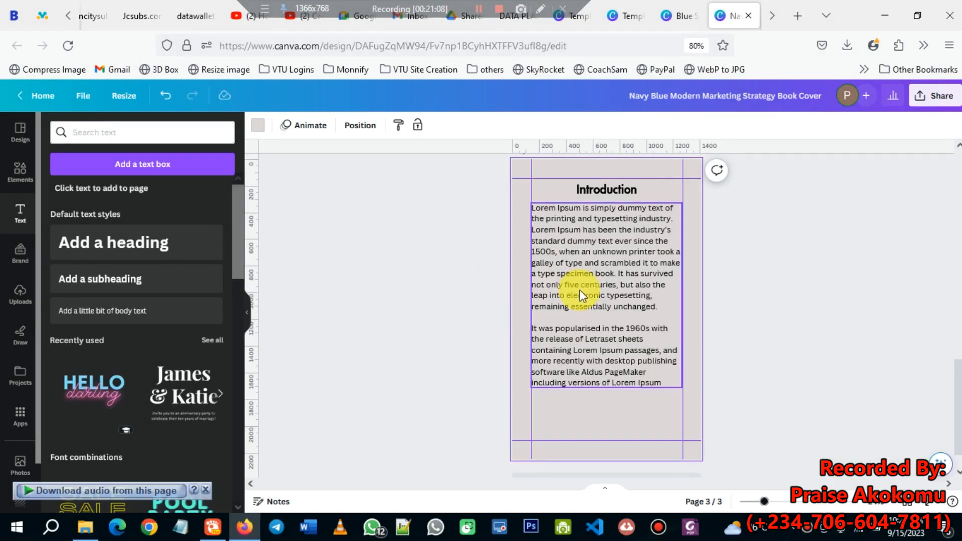
- Reduce the font size of the Introduction body text on page 3 to 35
scroll(608, 260, "up", 3)
scroll(608, 300, "down", 1)
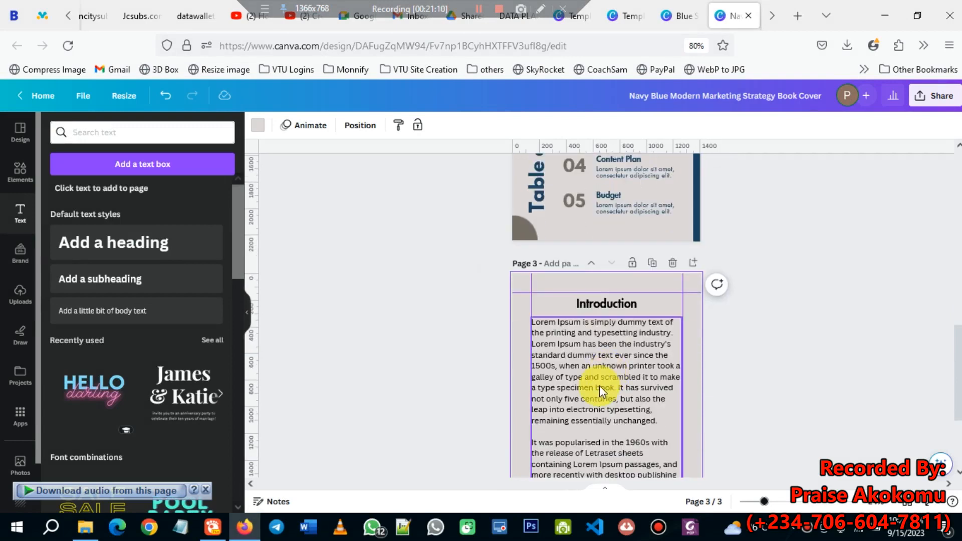
left_click(630, 401)
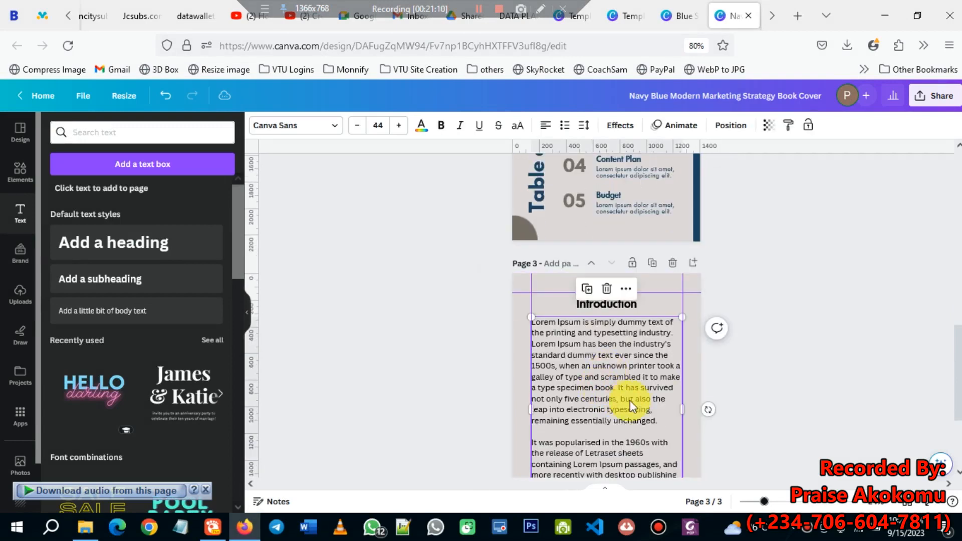
left_click(357, 133)
left_click(356, 133)
left_click(356, 133)
left_click(356, 132)
left_click(357, 133)
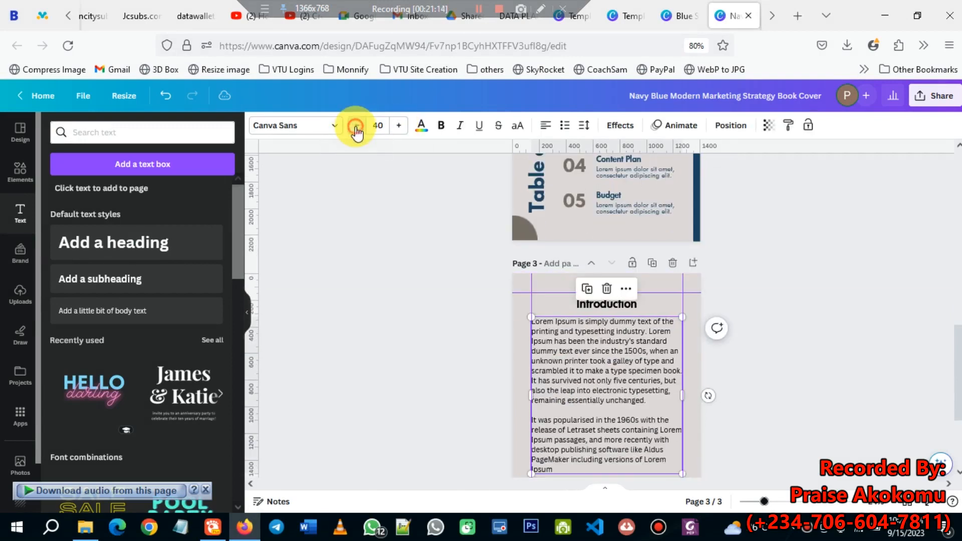
left_click(357, 132)
left_click(357, 132)
left_click(357, 131)
left_click(357, 132)
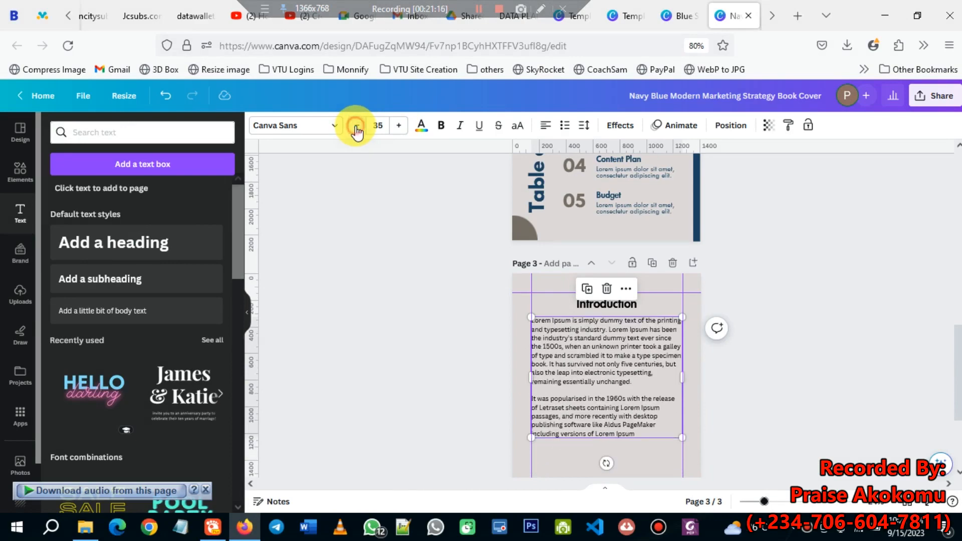
- Preview the Introduction page in full screen and return to the editor
left_click(929, 502)
left_click(520, 334)
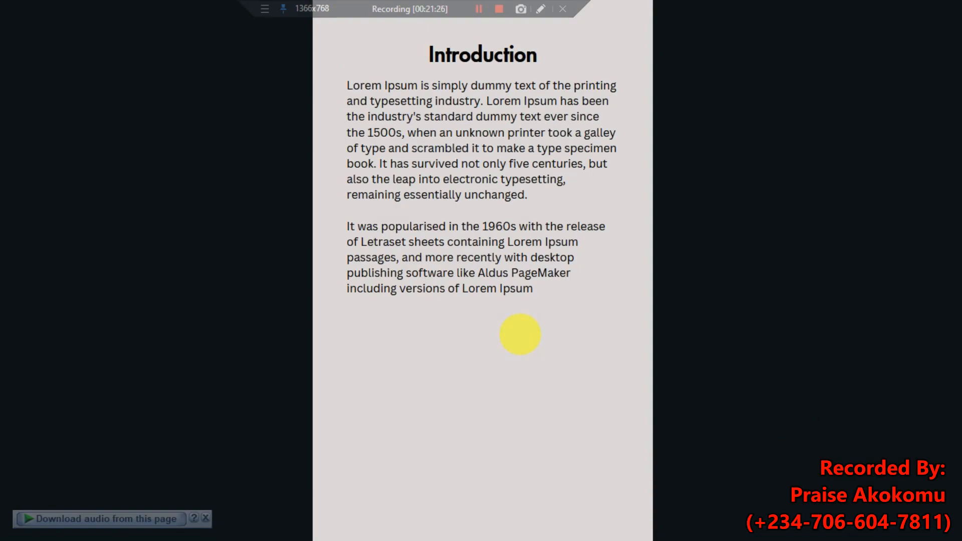
key("Escape")
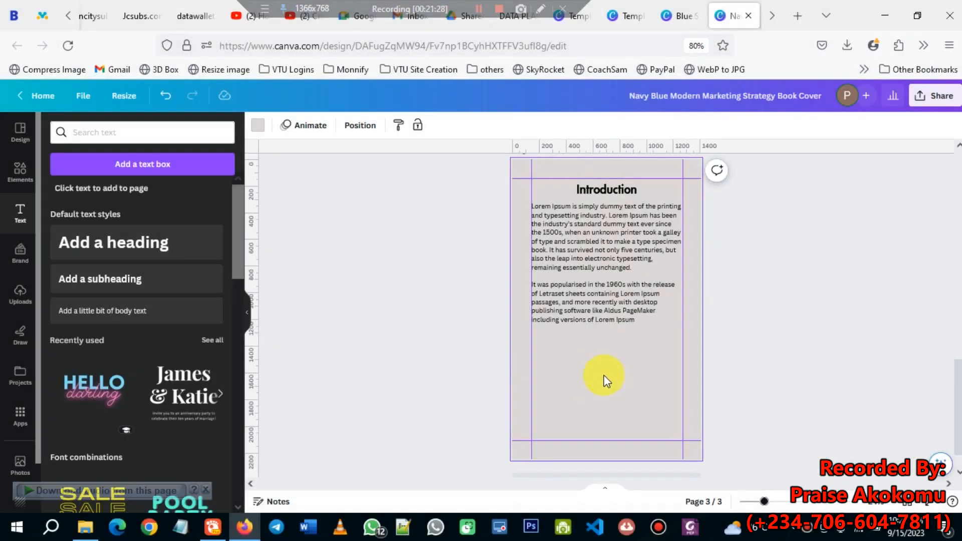
- Paste another copy of the Lorem Ipsum passage as a new paragraph at the end of the Introduction body text
scroll(609, 351, "down", 1)
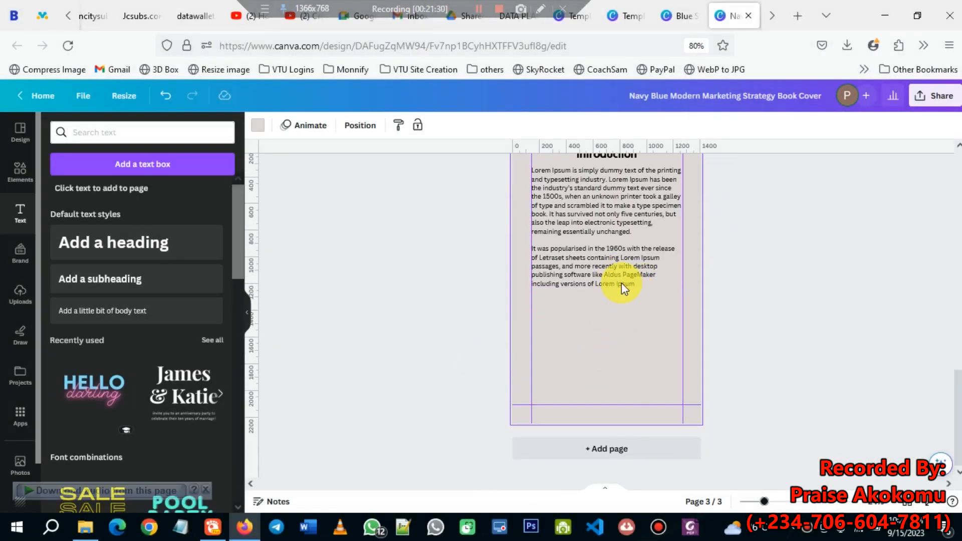
left_click(637, 288)
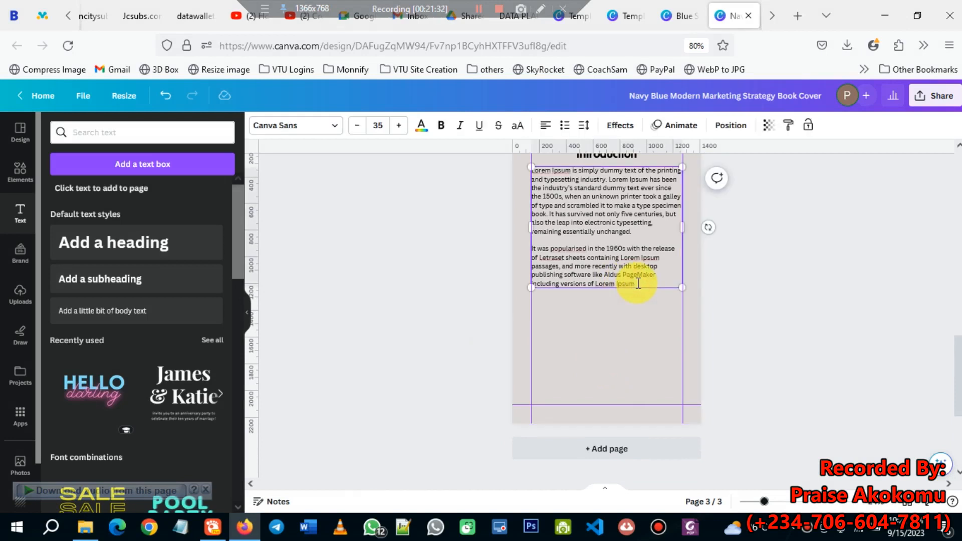
key("Return")
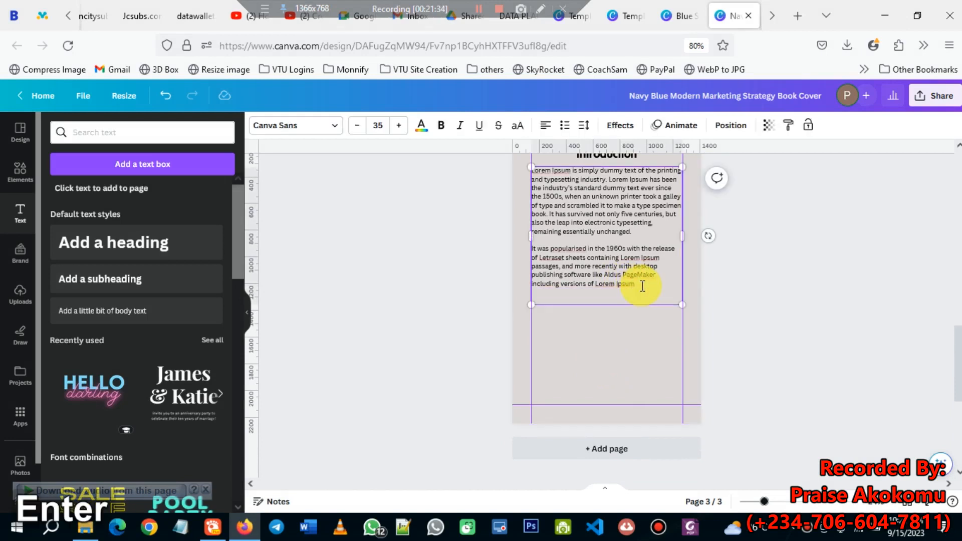
key("ctrl+v")
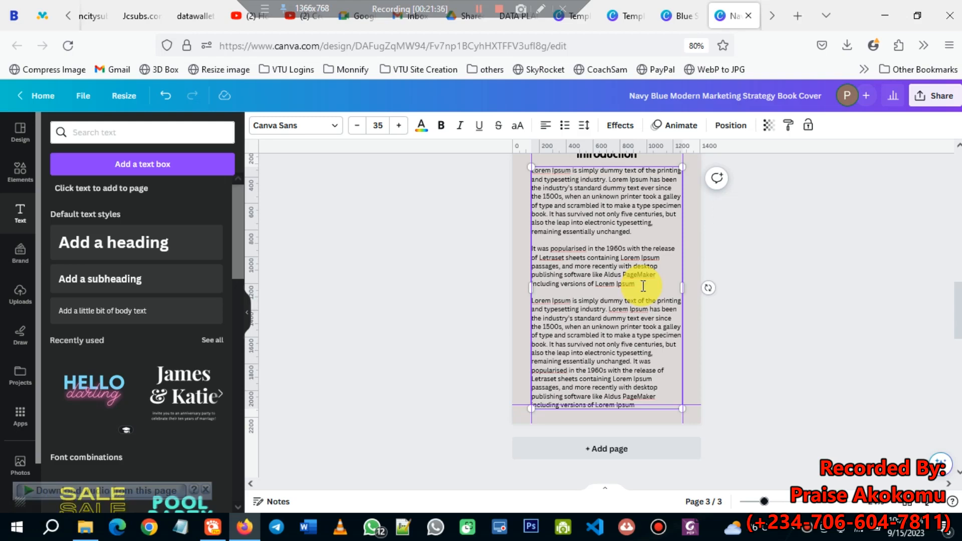
left_click(767, 360)
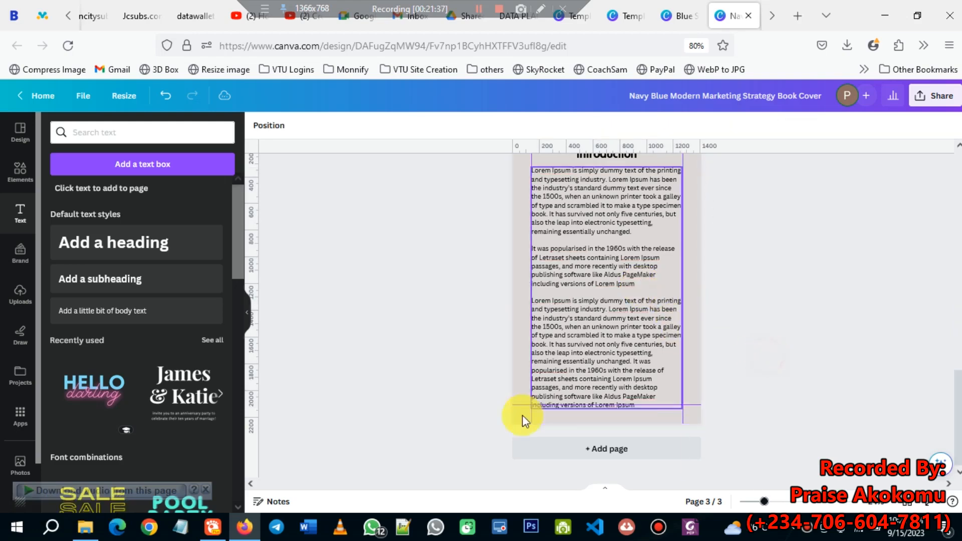
- Try to move page 3's lower margin guide down to the end of the body text, and undo the move
left_click(625, 405)
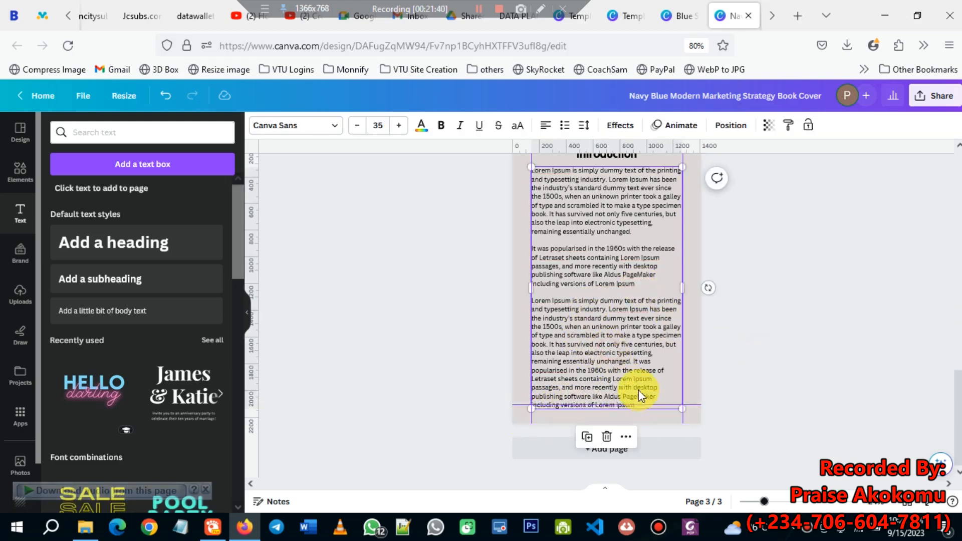
scroll(642, 393, "up", 2)
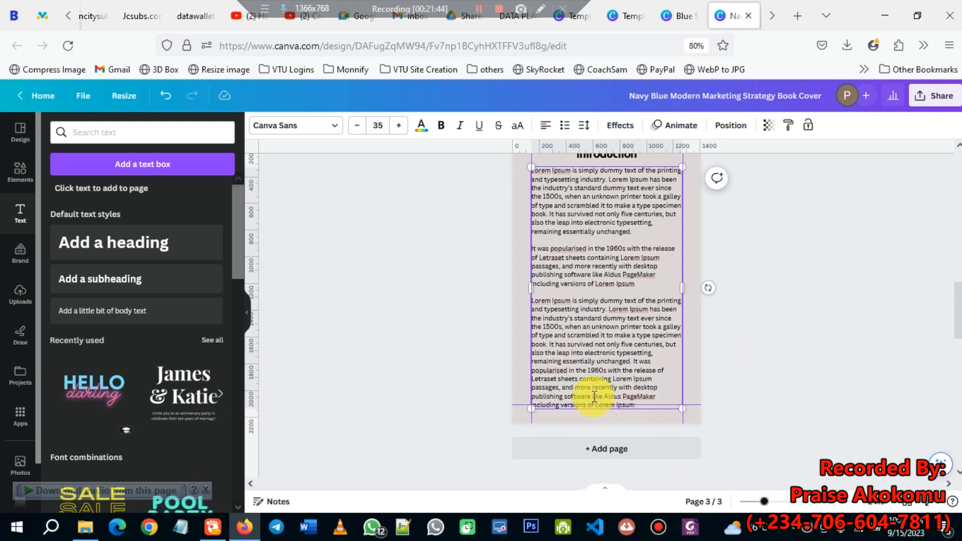
triple_click(639, 404)
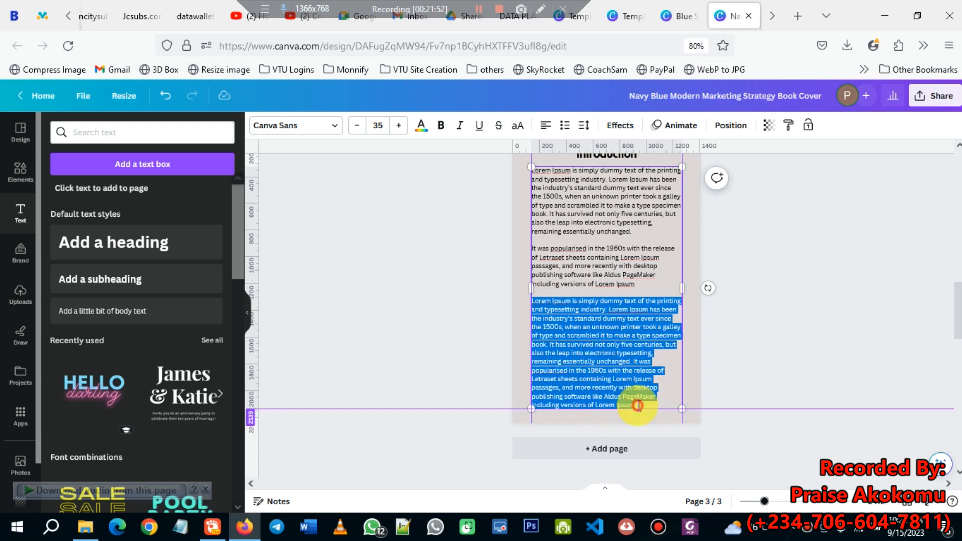
left_click(639, 404)
scroll(618, 398, "down", 2)
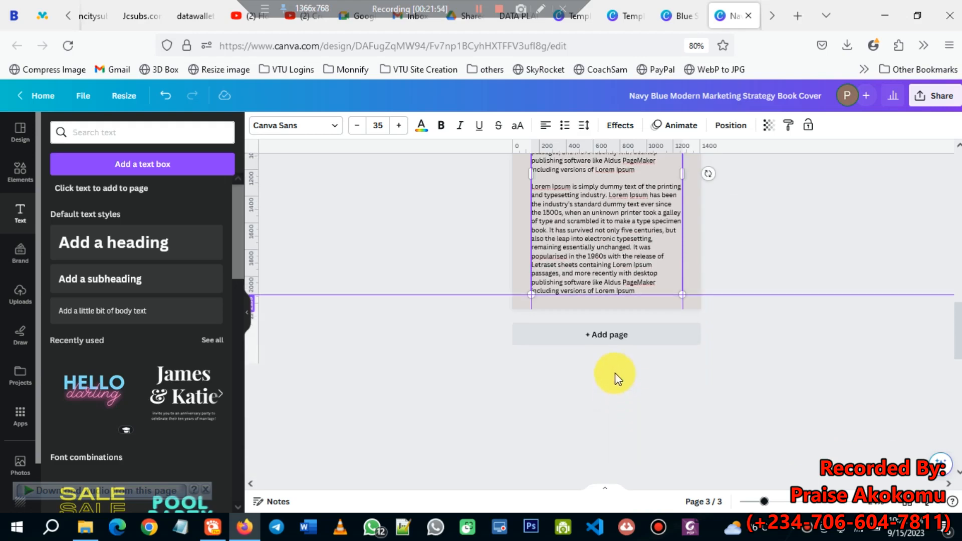
scroll(608, 370, "up", 2)
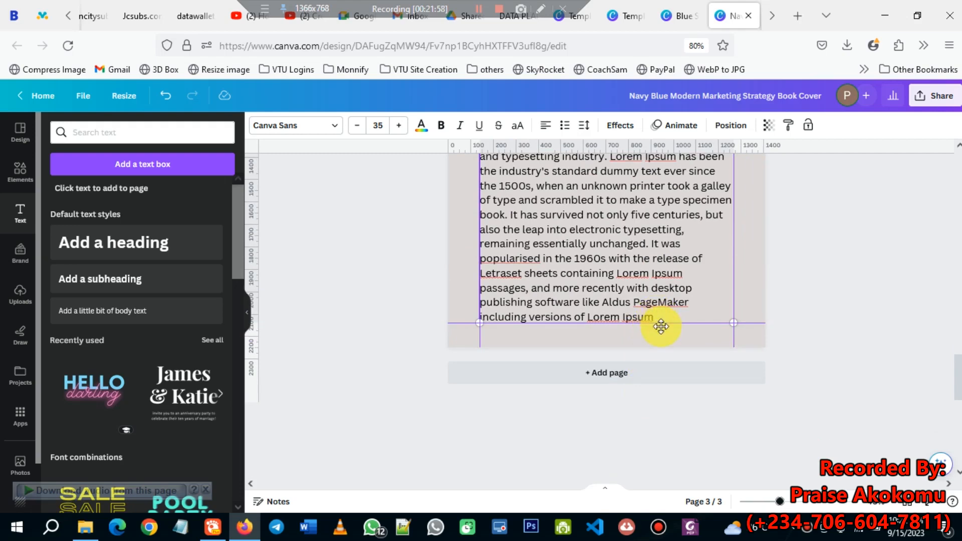
key("ctrl+z")
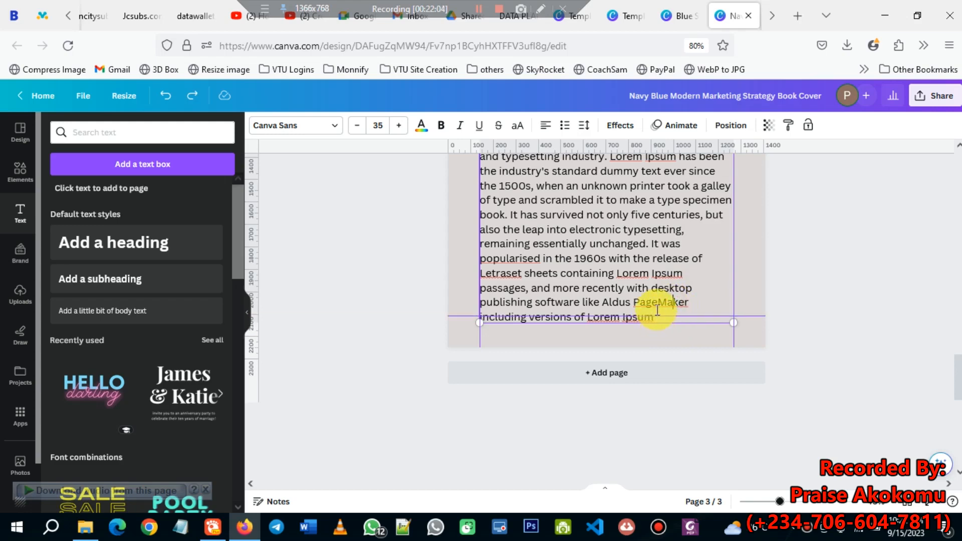
- Cut the last line "including versions of Lorem Ipsum", which crosses the lower margin guide on page 3
left_click_drag(657, 310, 695, 311)
left_click(607, 310)
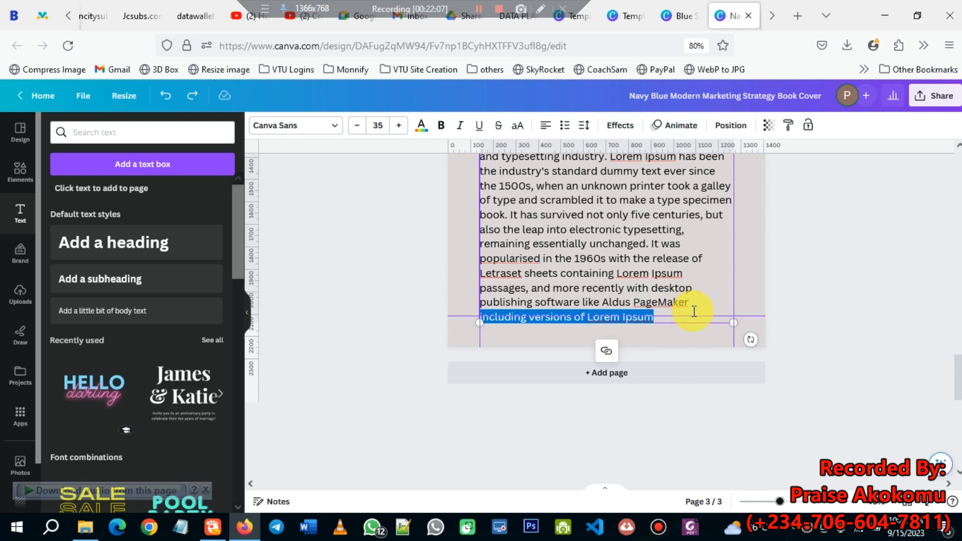
key("ctrl+x")
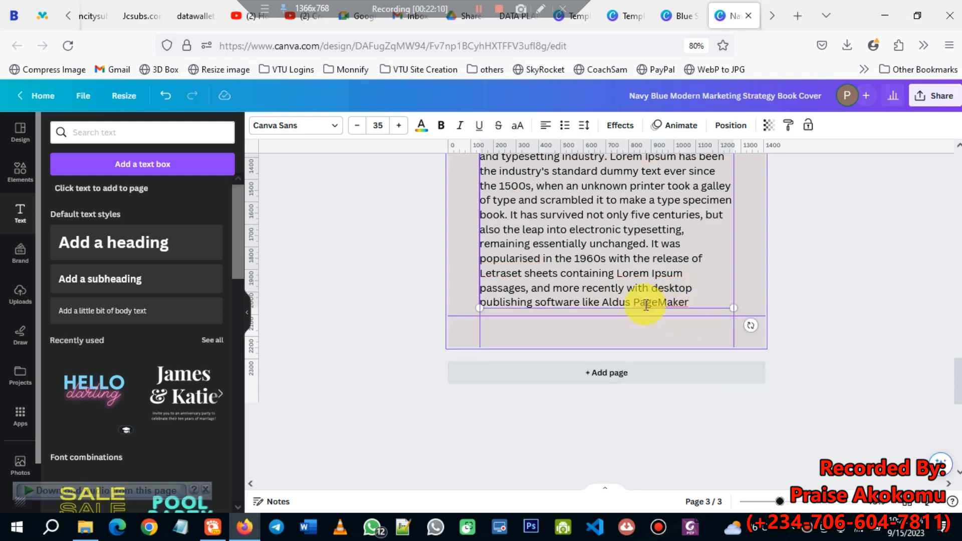
- Duplicate page 3 and delete the "Introduction" heading from the new page 4
scroll(639, 328, "down", 2)
scroll(647, 265, "up", 10)
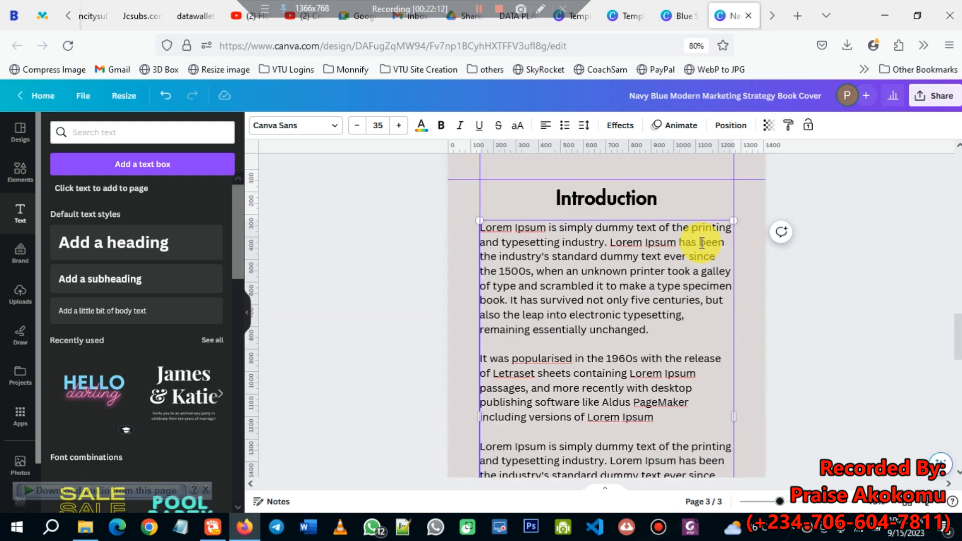
scroll(700, 244, "down", 1)
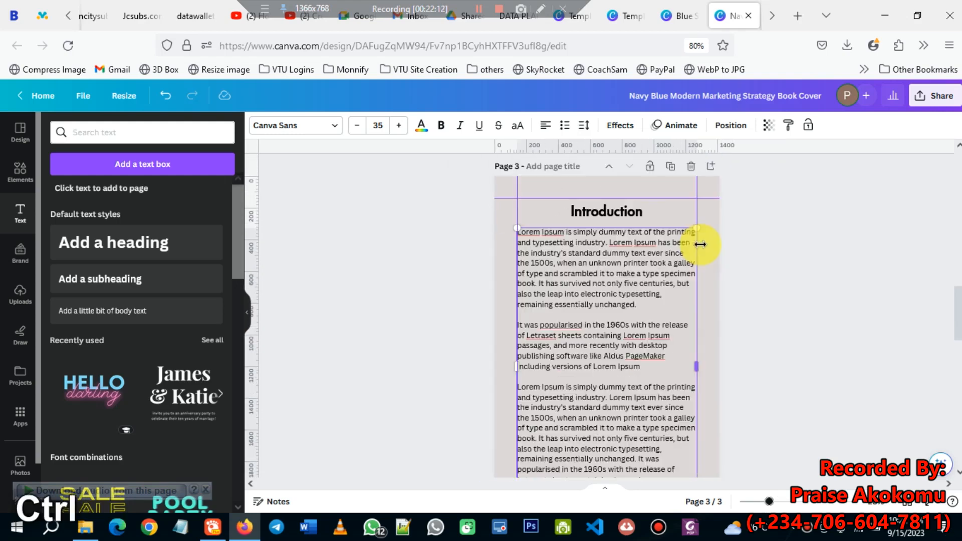
left_click(670, 167)
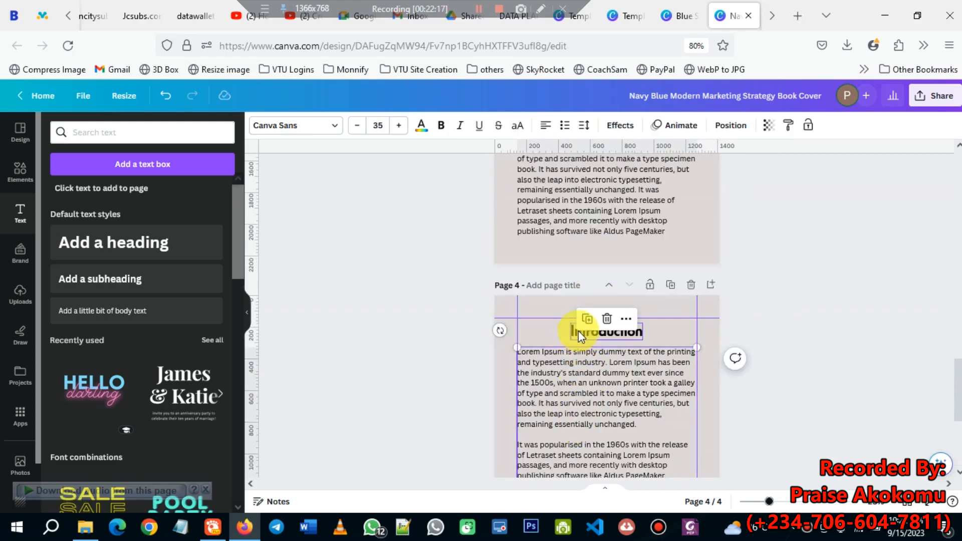
left_click(579, 331)
key("Delete")
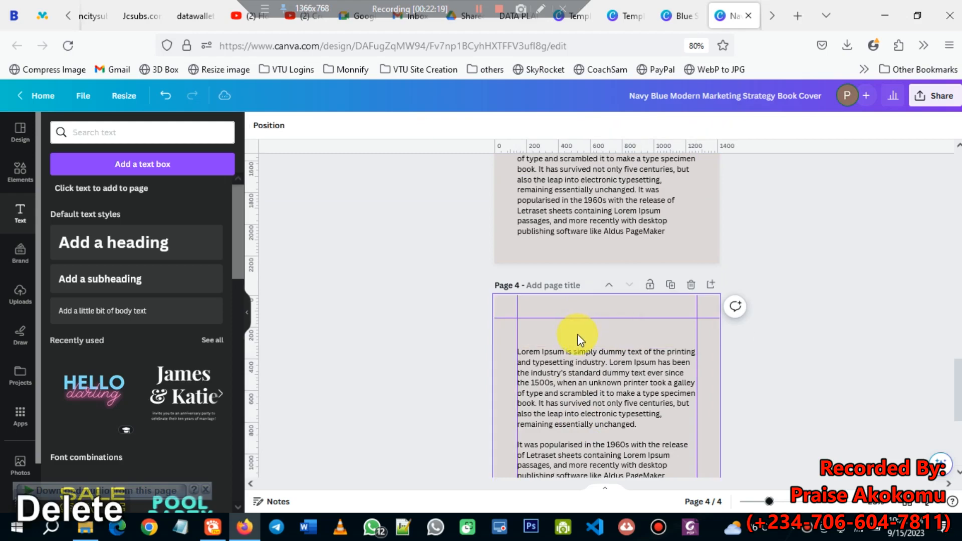
- Move page 4's body text up to the top margin guide and replace its content with the cut line "including versions of Lorem Ipsum"
left_click(562, 367)
left_click_drag(562, 374, 564, 353)
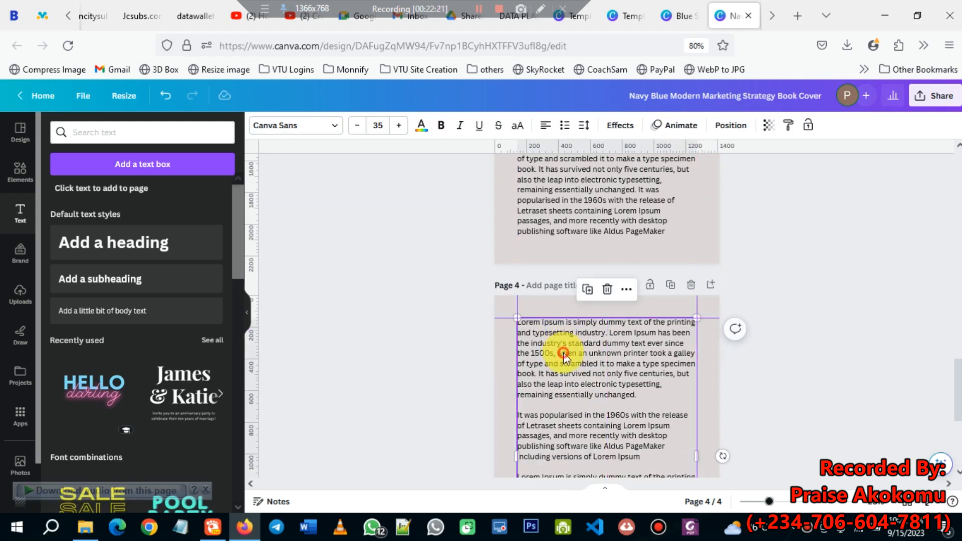
key("ctrl+a")
key("ctrl+v")
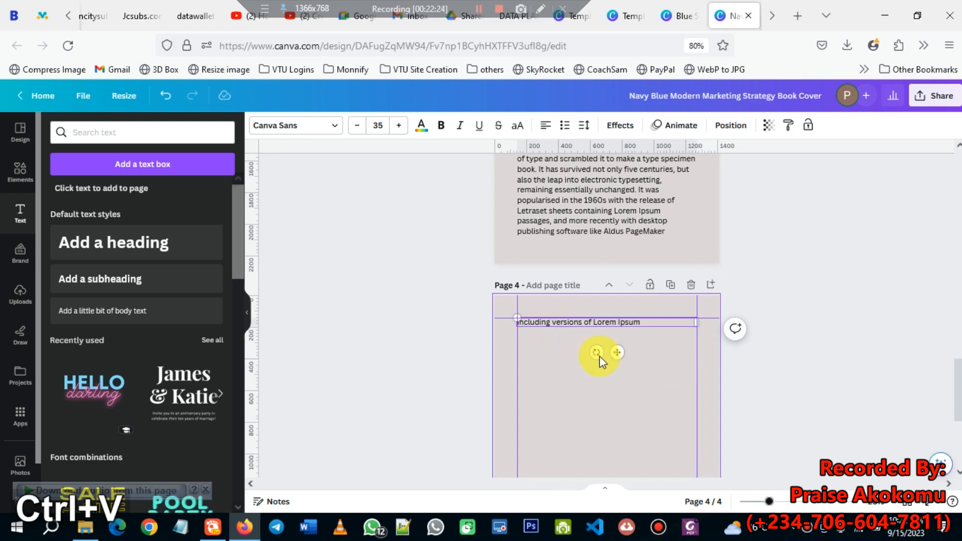
- Review the pages from the Table of Contents through page 4 to compare their layout and decoration
scroll(652, 408, "up", 2)
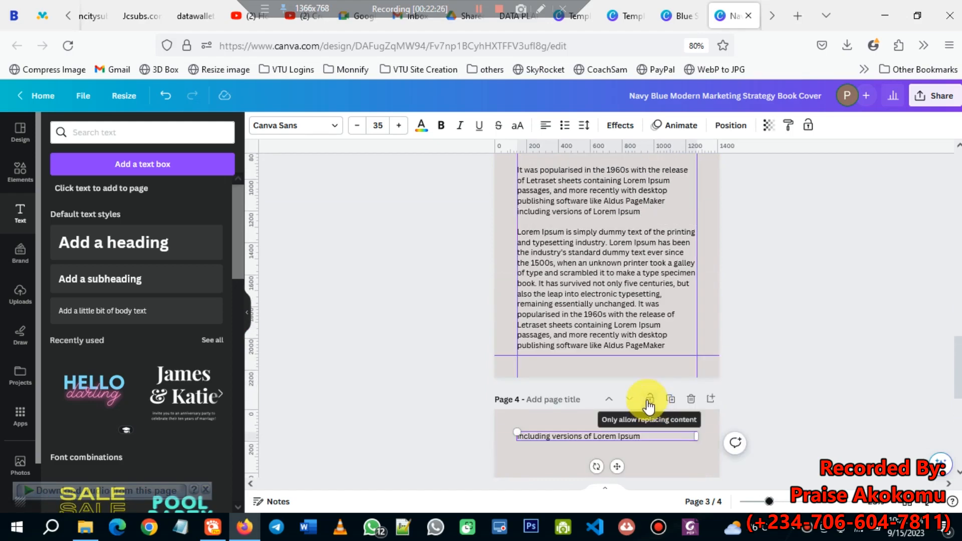
scroll(626, 311, "up", 7)
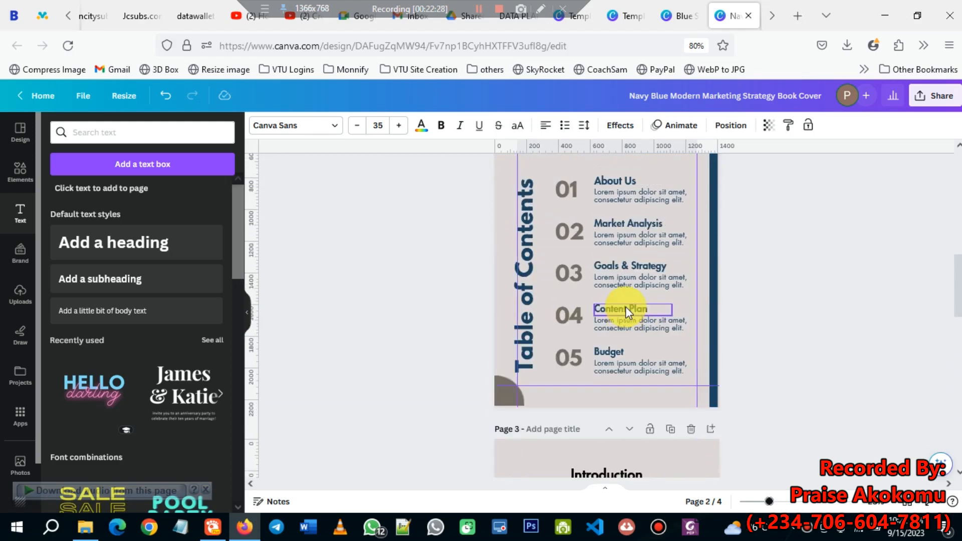
scroll(625, 306, "up", 4)
scroll(626, 311, "down", 15)
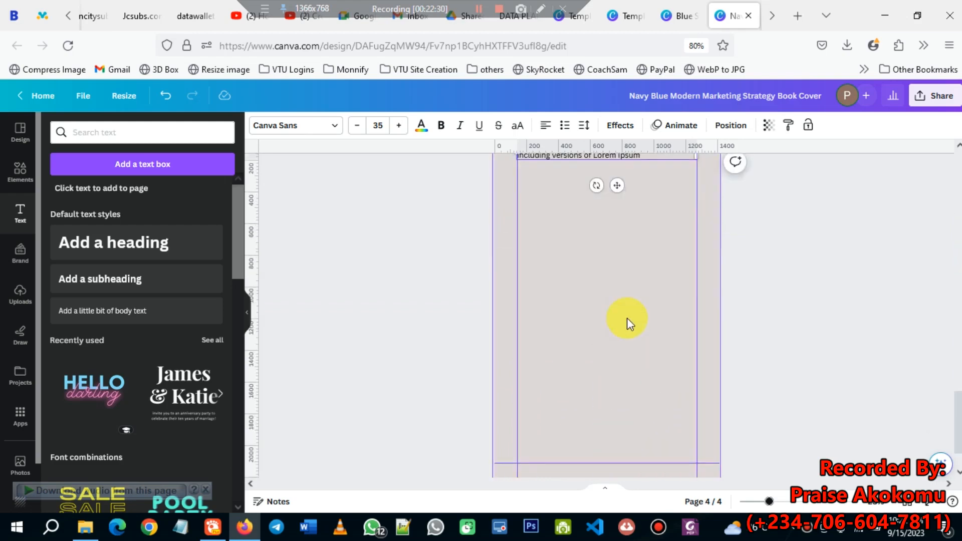
scroll(627, 318, "up", 2)
scroll(627, 319, "down", 5)
scroll(627, 320, "up", 6)
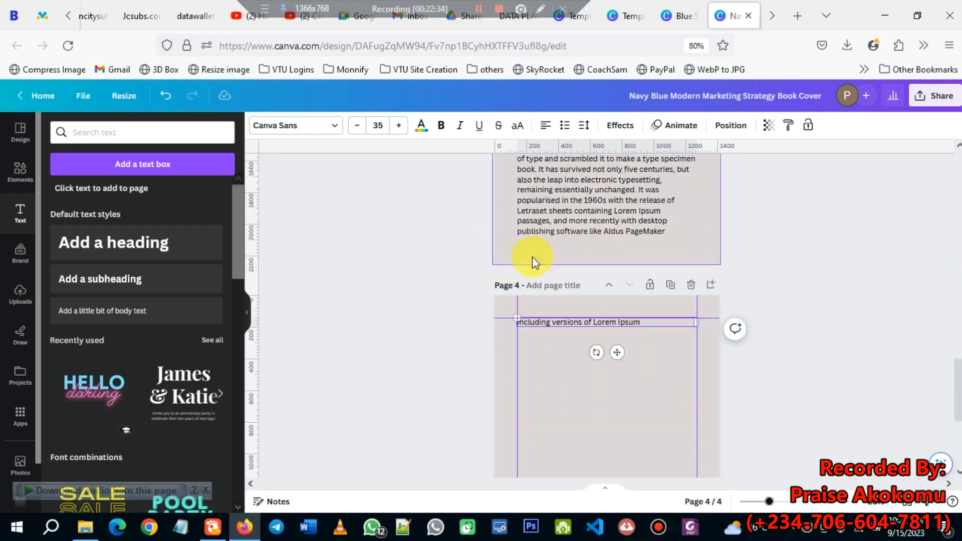
- Copy the navy vertical bar from the Table of Contents page and paste it onto page 3
scroll(609, 251, "up", 5)
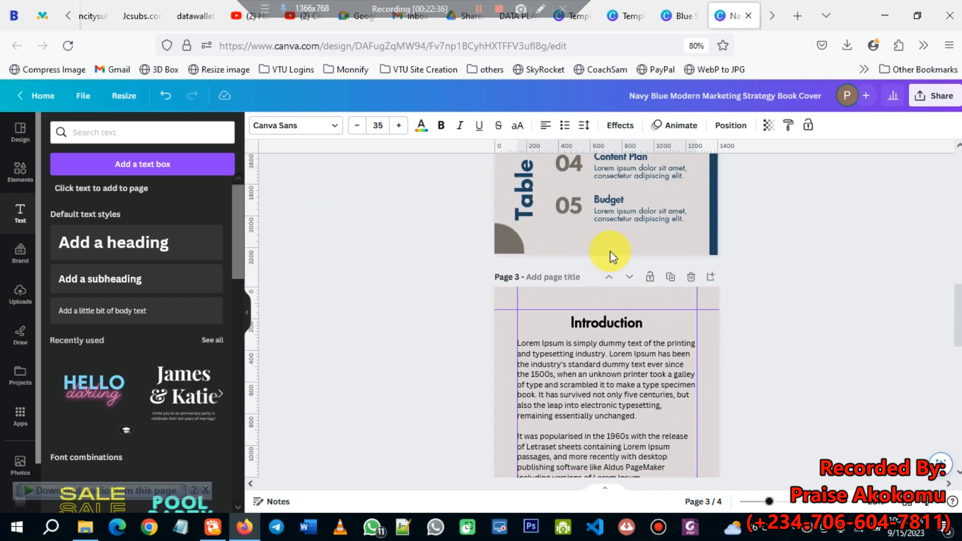
left_click(714, 211)
scroll(748, 228, "up", 4)
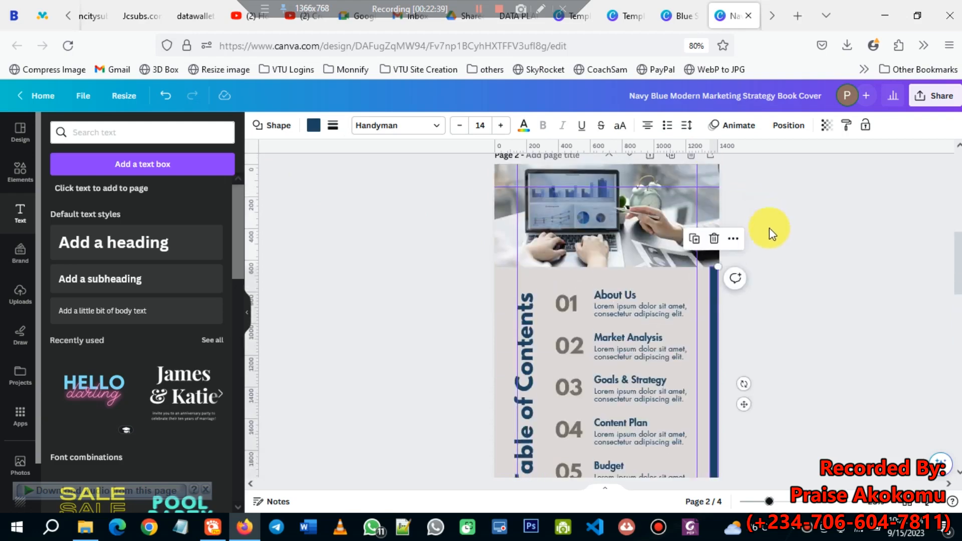
left_click(714, 341)
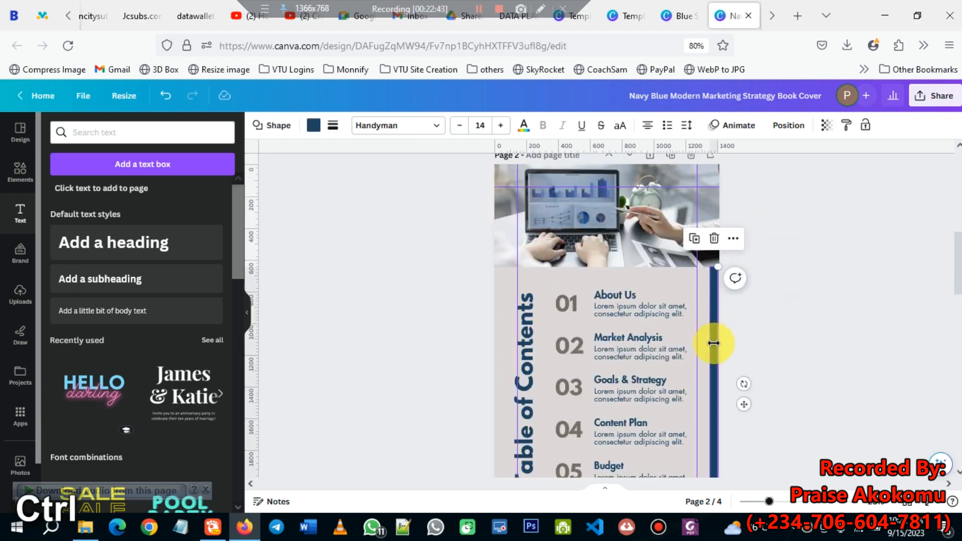
key("ctrl+c")
scroll(621, 366, "down", 10)
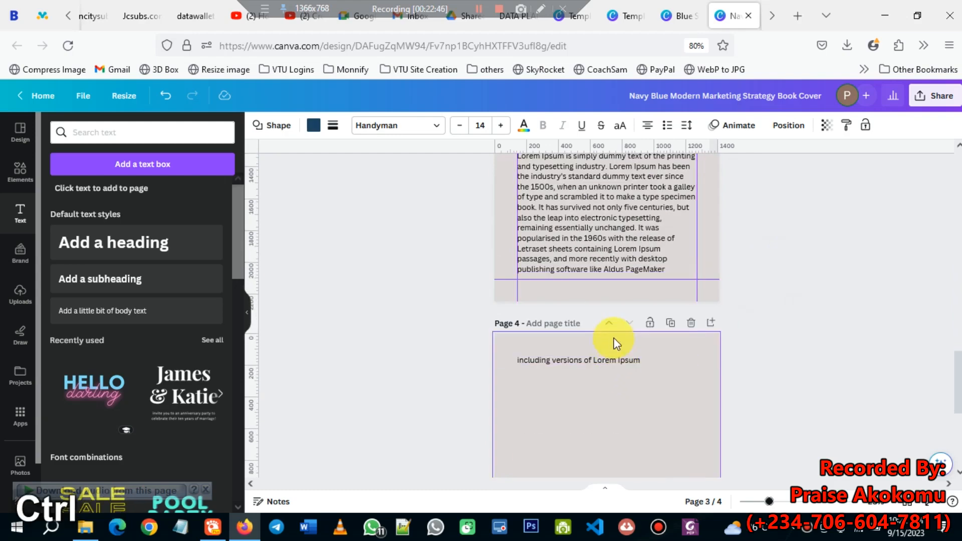
key("ctrl+v")
scroll(717, 276, "up", 2)
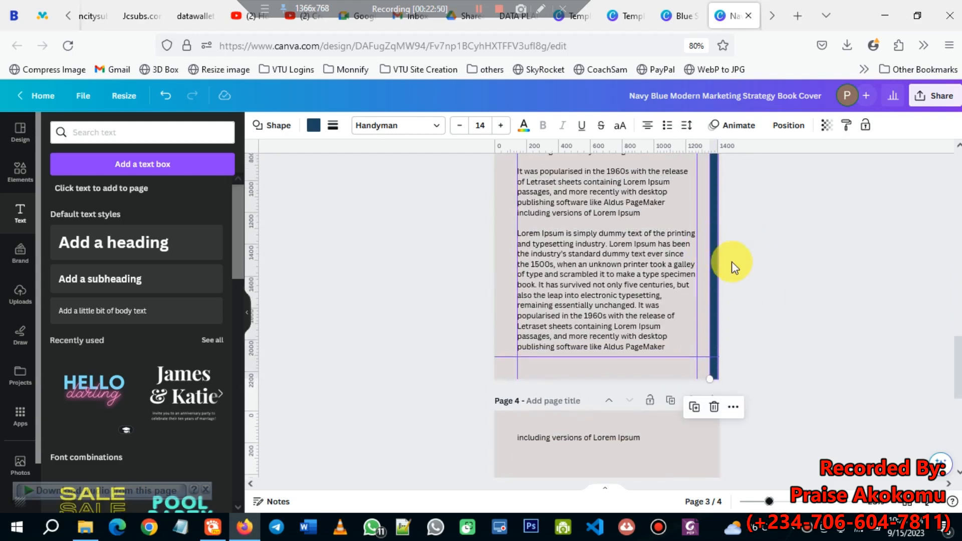
scroll(732, 261, "up", 3)
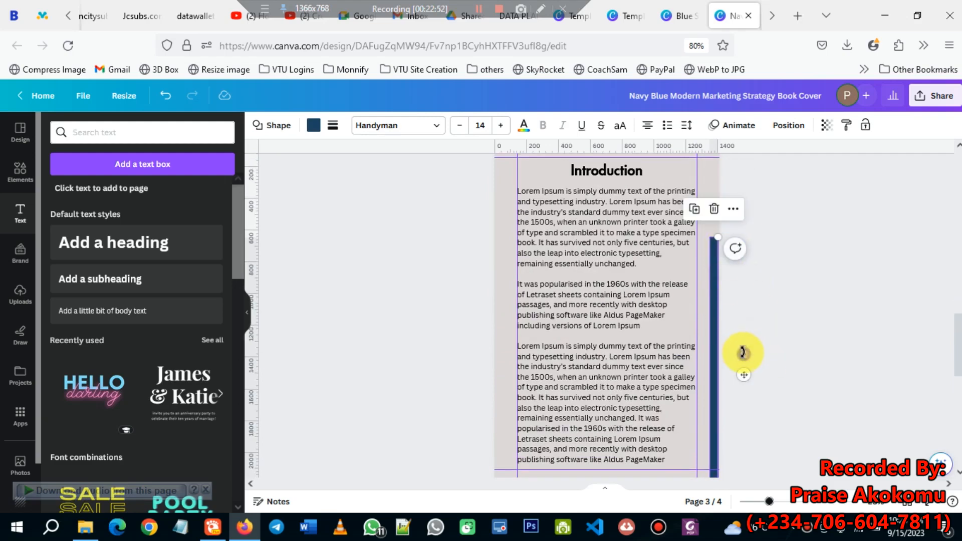
- Rotate the pasted navy bar to horizontal and place it along the bottom edge of page 3
left_click_drag(744, 353, 715, 358)
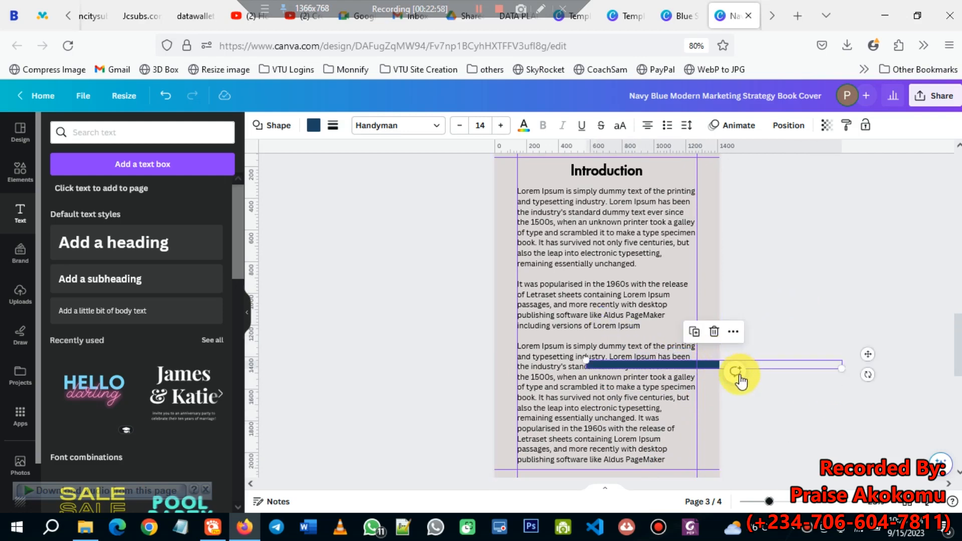
left_click_drag(858, 382, 775, 425)
key("ctrl+z")
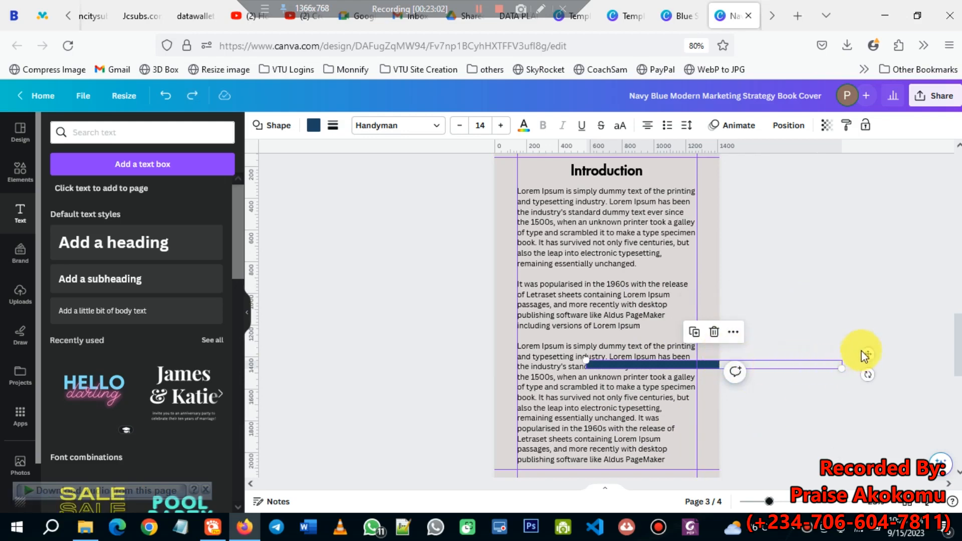
left_click_drag(868, 353, 742, 424)
scroll(771, 396, "down", 2)
left_click_drag(740, 351, 745, 363)
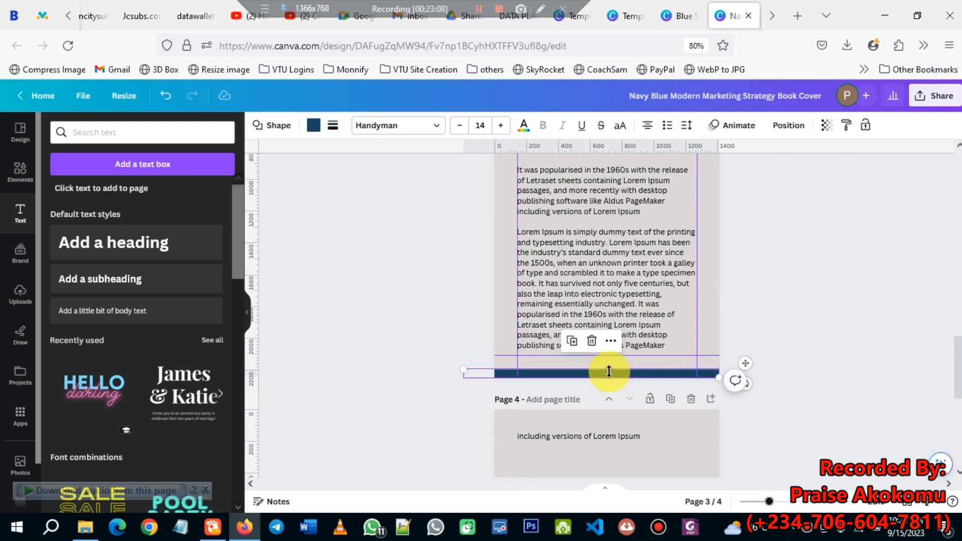
- Make the navy bar at the bottom of page 3 slightly thicker by extending its upper edge
scroll(625, 372, "up", 3, "ctrl")
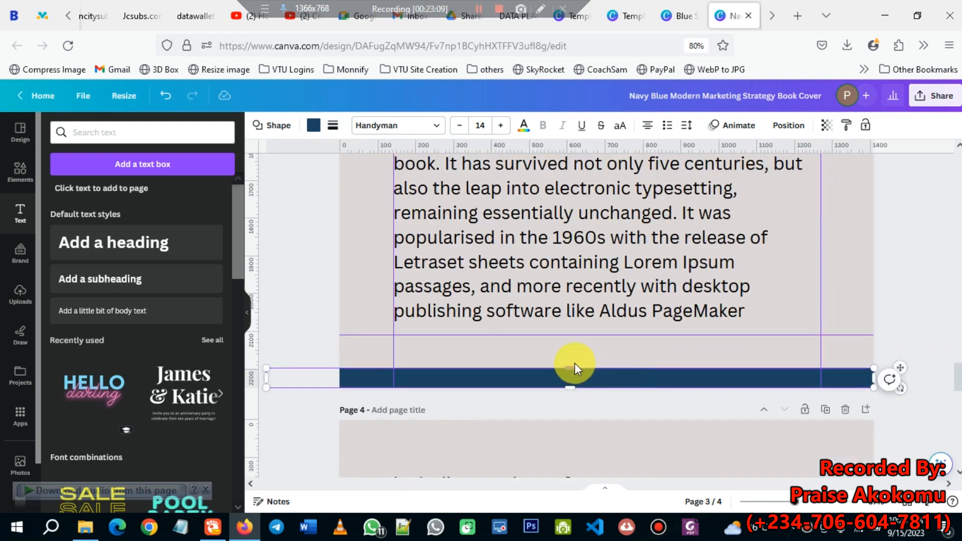
left_click_drag(572, 367, 572, 362)
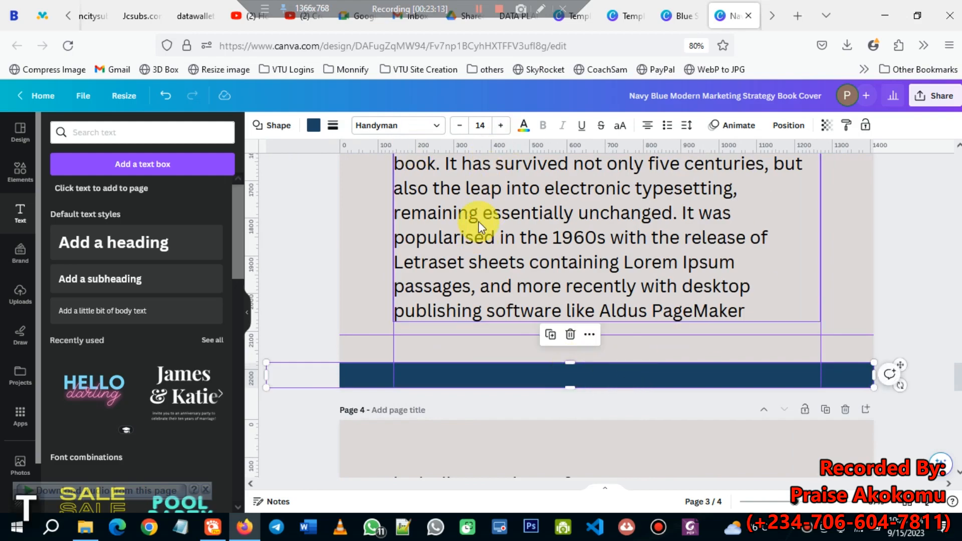
left_click(921, 243)
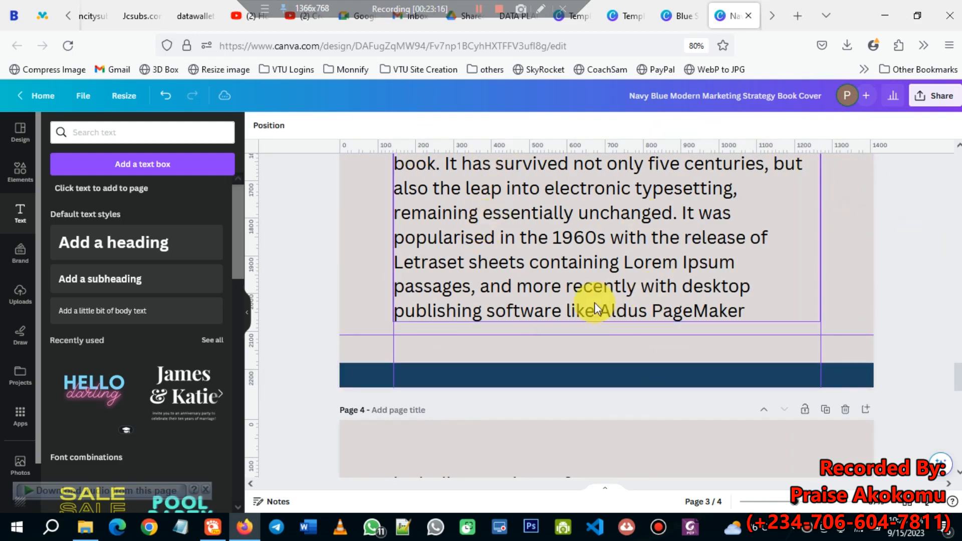
- Add a text box reading "1" as the page number and place it at the bottom of page 3
key("t")
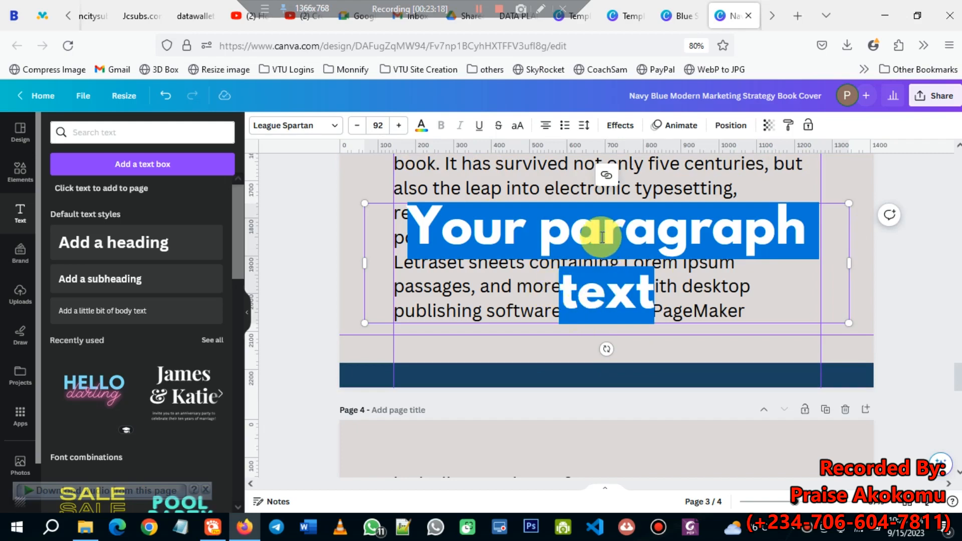
type("1")
left_click_drag(620, 291, 608, 416)
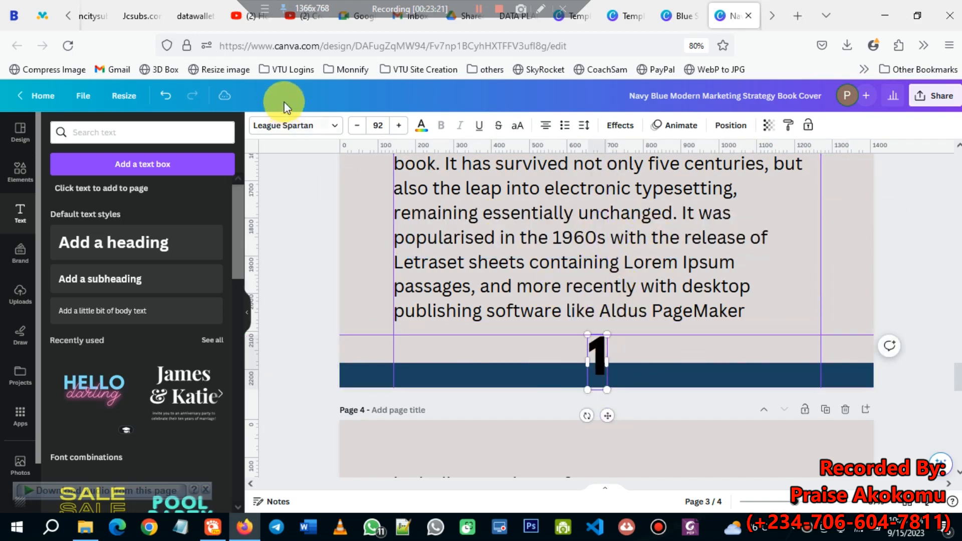
- Set the page number "1" in bold Futura
left_click(333, 126)
left_click(94, 271)
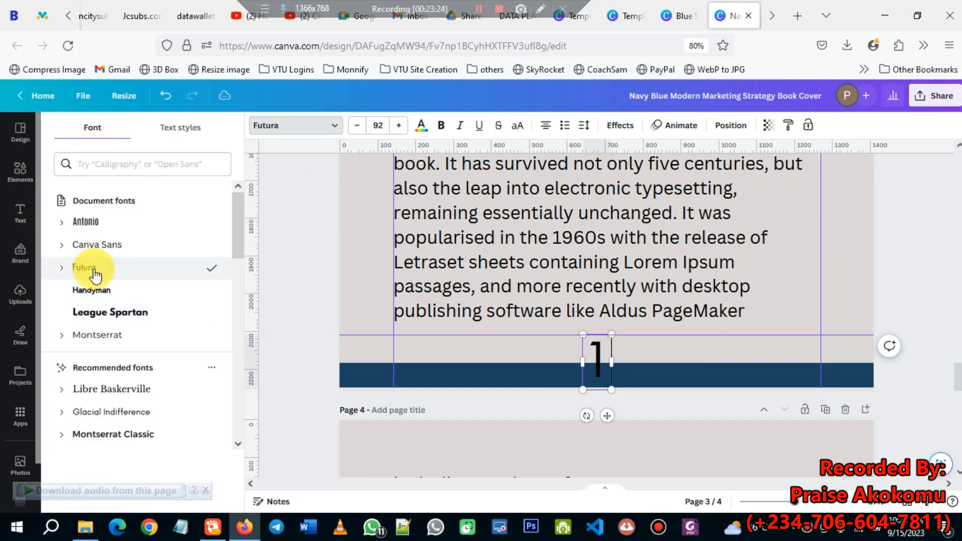
left_click(442, 127)
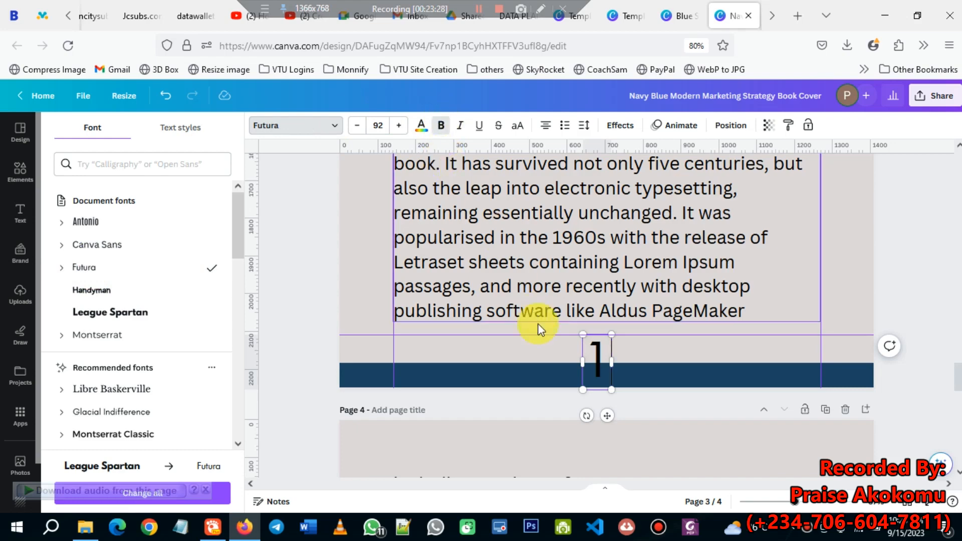
key("ctrl+a")
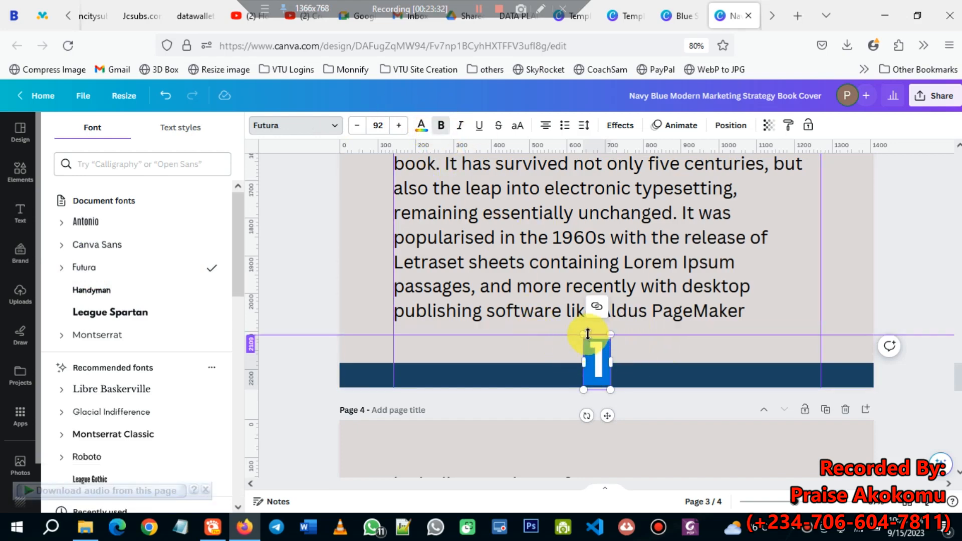
left_click(683, 404)
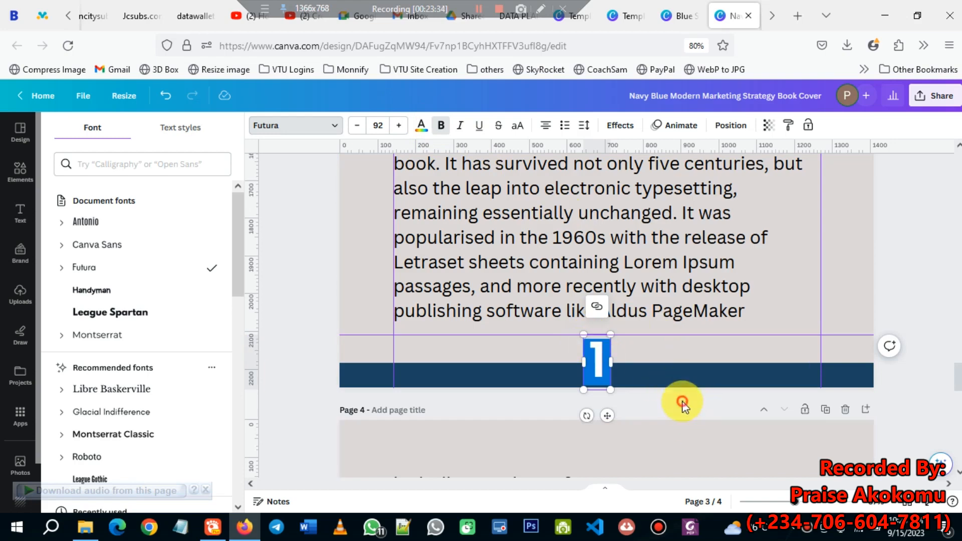
left_click(595, 360)
left_click(637, 395)
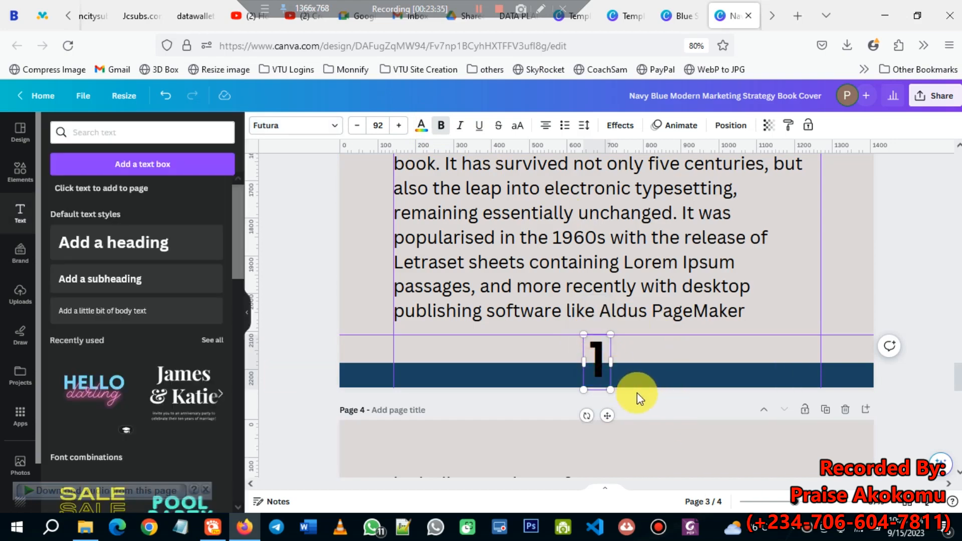
left_click(597, 358)
left_click_drag(582, 332, 589, 351)
key("ctrl+z")
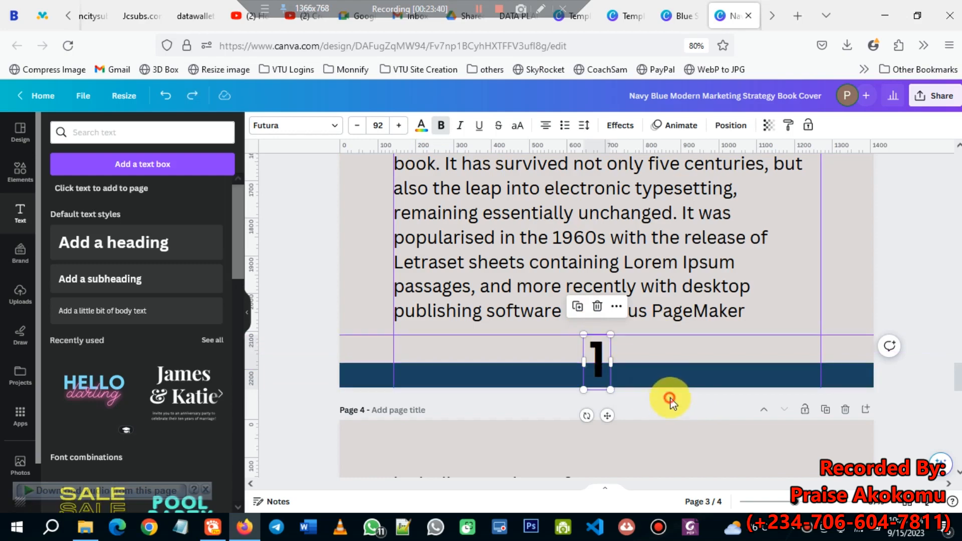
left_click(671, 399)
- Reduce the page number's font size to 41
left_click(599, 368)
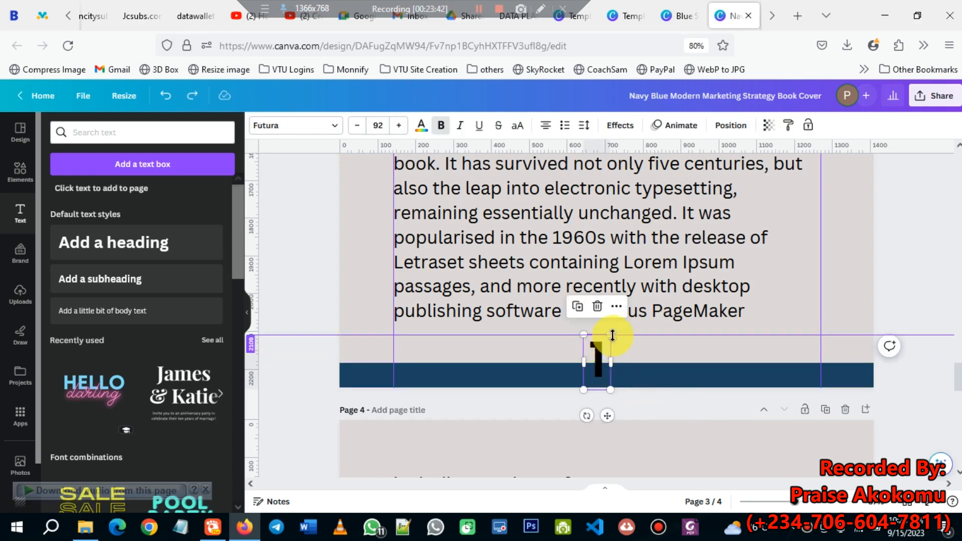
left_click(358, 131)
left_click(358, 132)
left_click(359, 132)
left_click(360, 131)
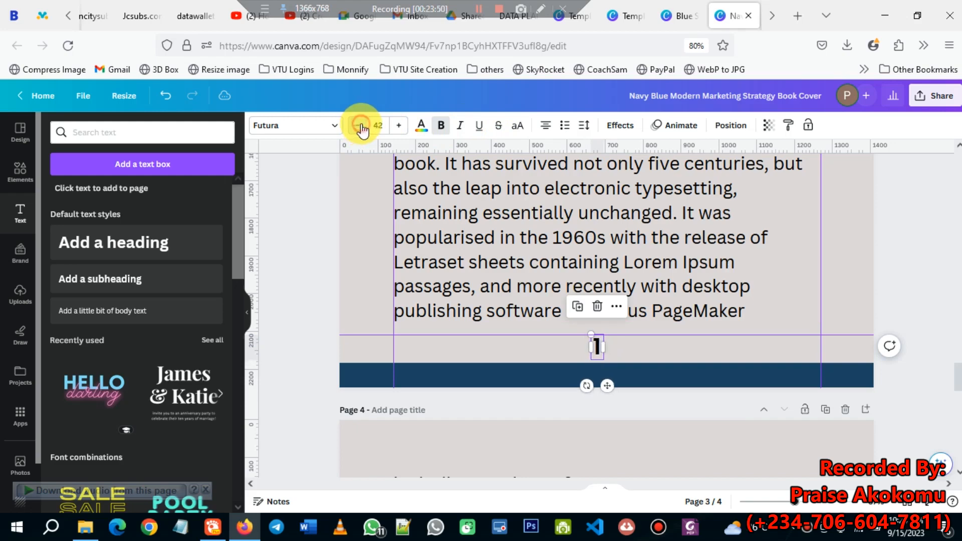
left_click(361, 129)
- Move the page number onto the navy bar and center it horizontally on the page
left_click_drag(606, 384, 610, 415)
left_click(731, 126)
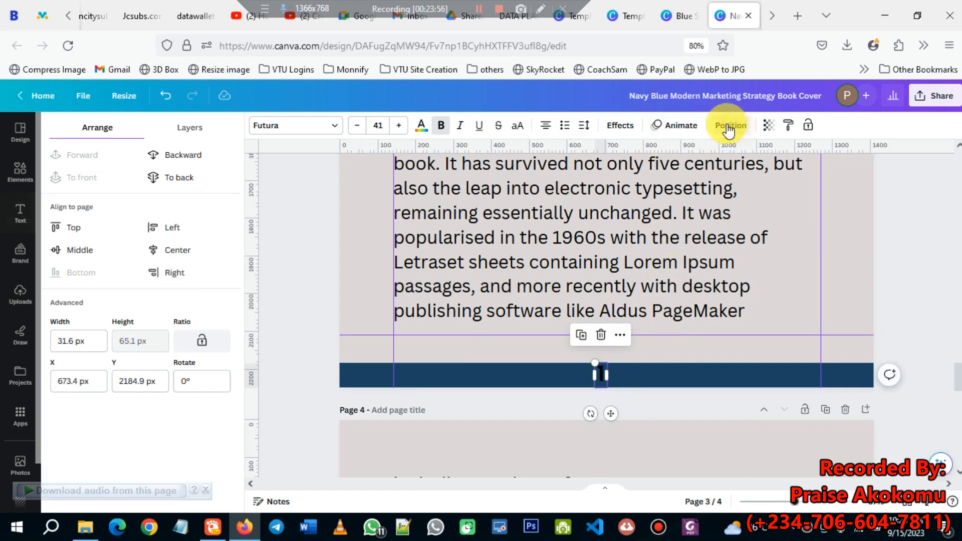
left_click(193, 250)
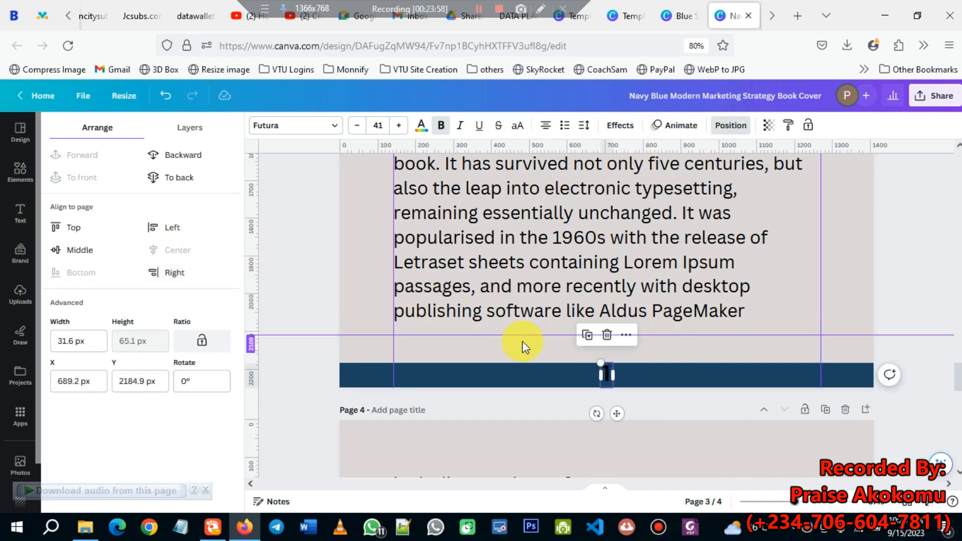
- Color the page number white and make the navy bar behind it slightly thicker
left_click(422, 126)
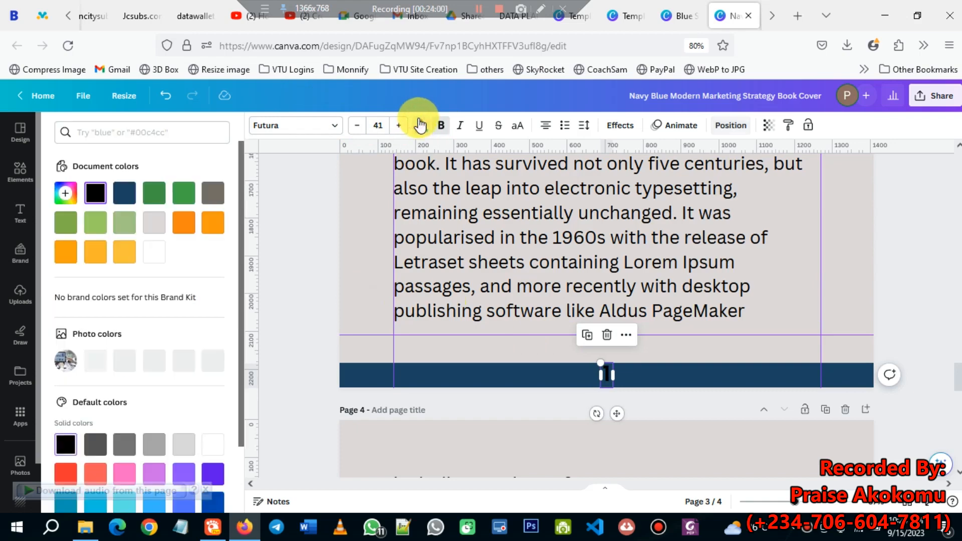
left_click(150, 253)
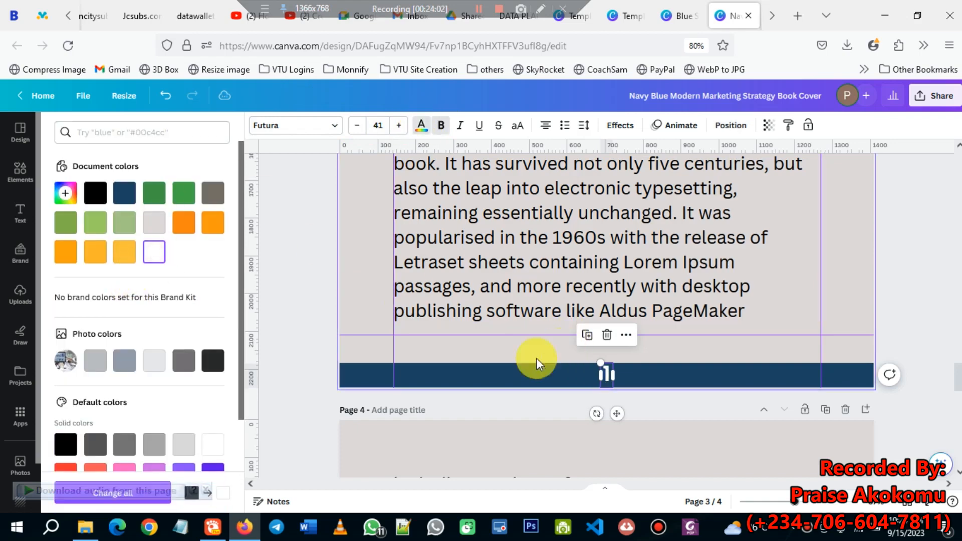
left_click(505, 382)
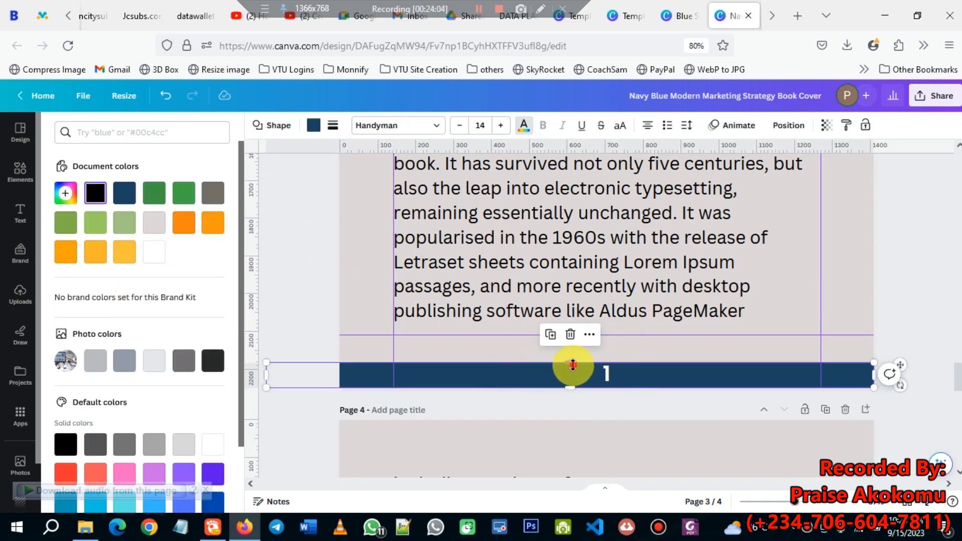
left_click_drag(573, 365, 571, 358)
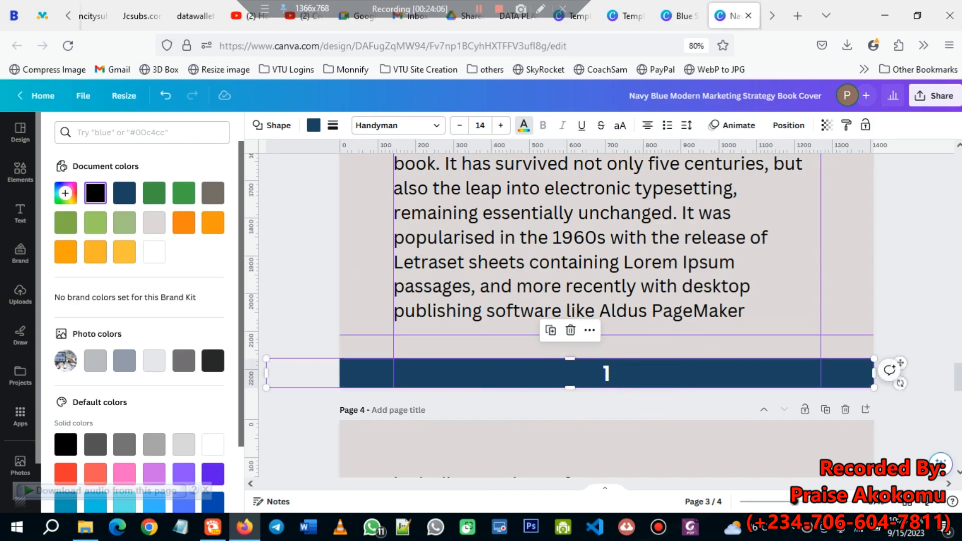
- Check page 3 with its numbered footer in full-screen view and compare it with the surrounding pages
left_click(936, 503)
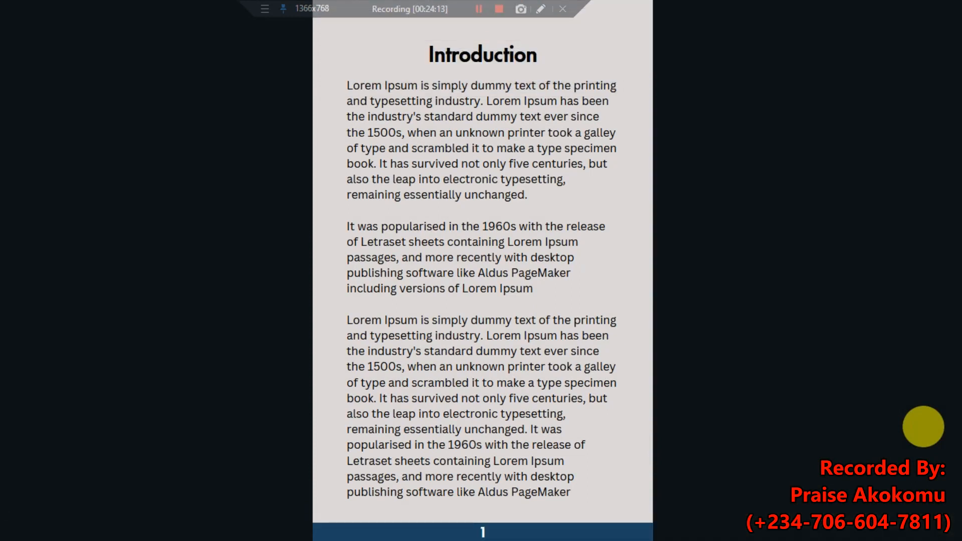
key("Escape")
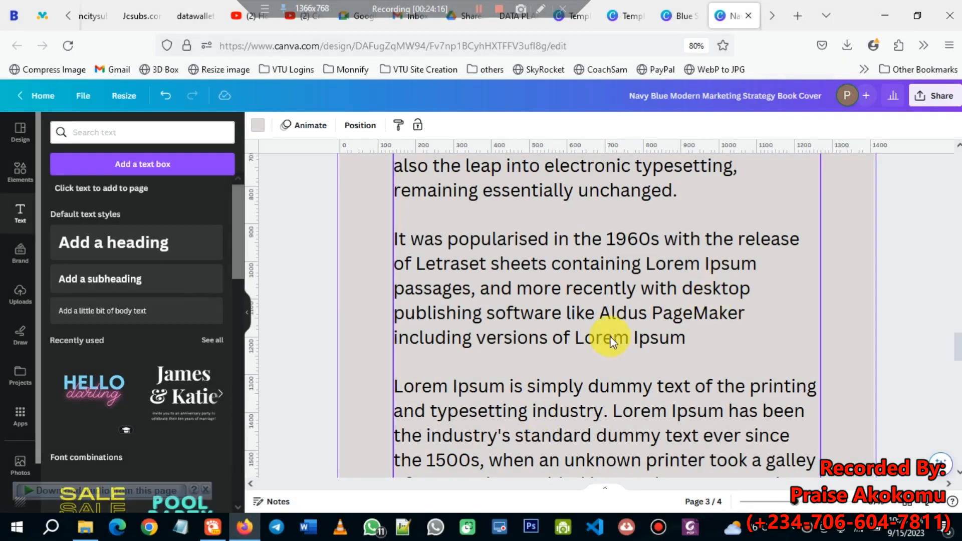
scroll(615, 327, "down", 3, "ctrl")
scroll(620, 338, "down", 2, "ctrl")
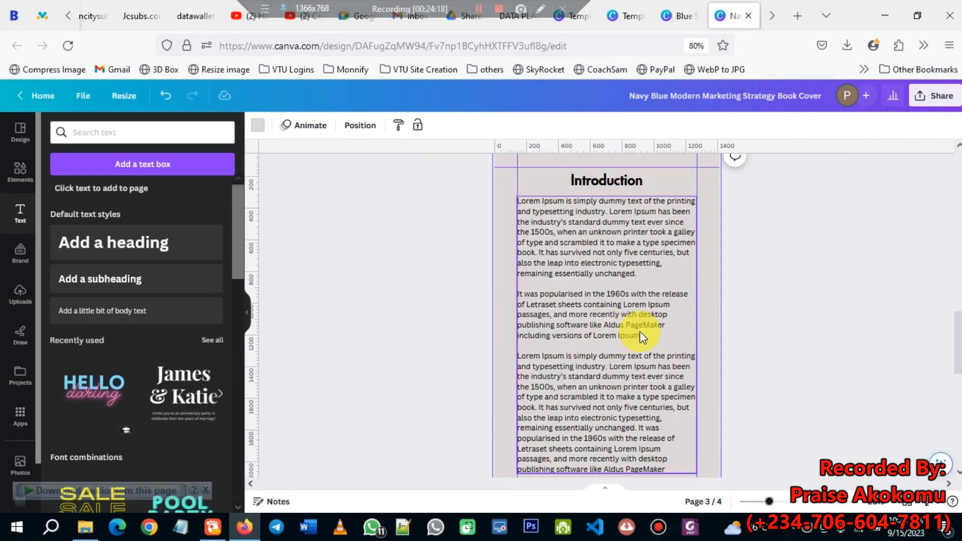
scroll(643, 321, "up", 10)
scroll(644, 321, "down", 3)
scroll(649, 349, "down", 10)
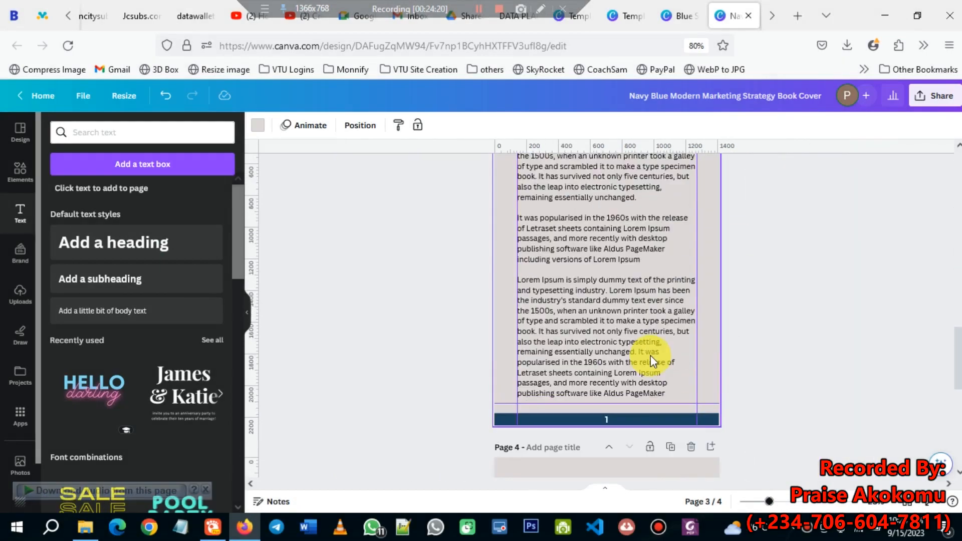
scroll(650, 359, "up", 3)
scroll(577, 346, "down", 1)
scroll(503, 339, "down", 5)
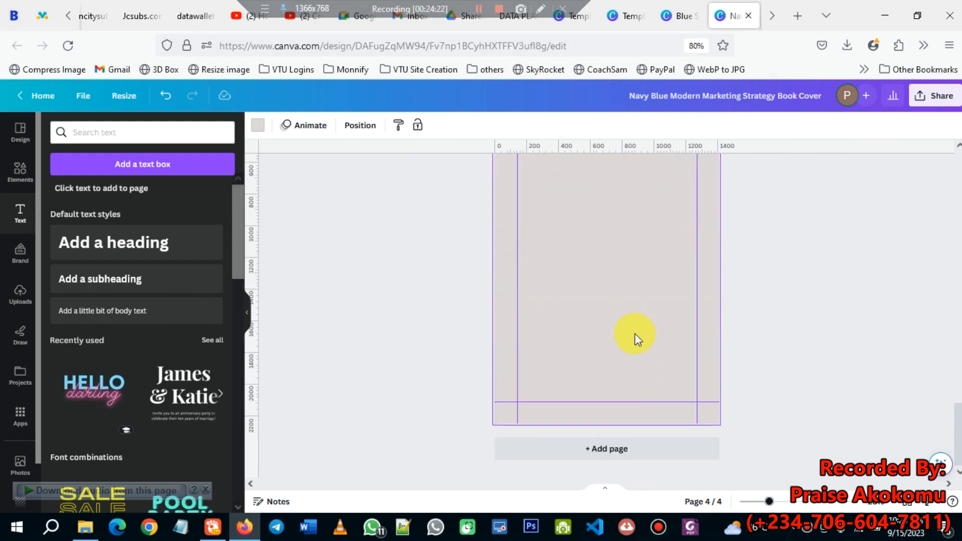
- Duplicate page 4, which holds only the line "including versions of Lorem Ipsum"
scroll(620, 327, "up", 5)
scroll(621, 329, "up", 1)
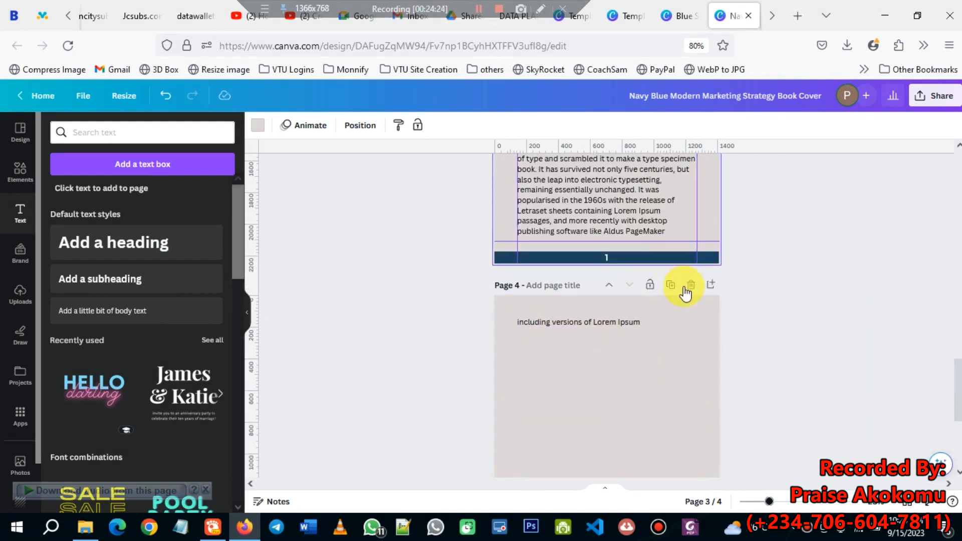
left_click(670, 285)
scroll(552, 398, "down", 2)
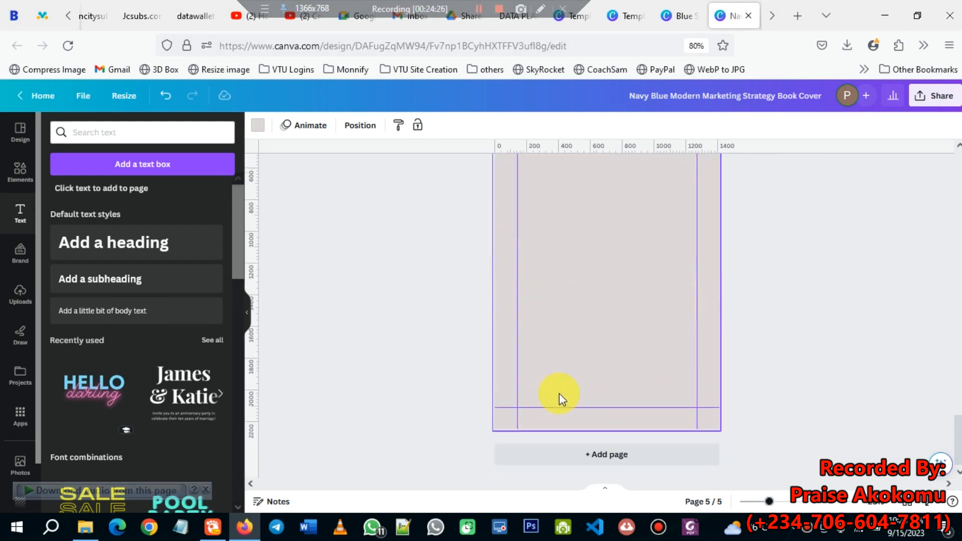
- Replace the "including versions of Lorem Ipsum" line on page 5 with the heading "MEET ME"
scroll(600, 410, "up", 5)
scroll(601, 392, "down", 5)
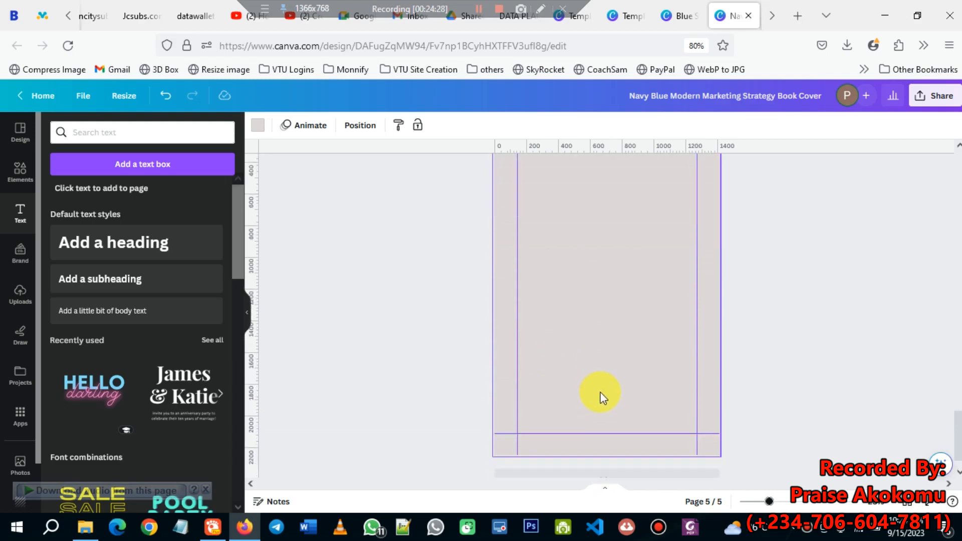
scroll(600, 404, "up", 5)
scroll(600, 405, "down", 3)
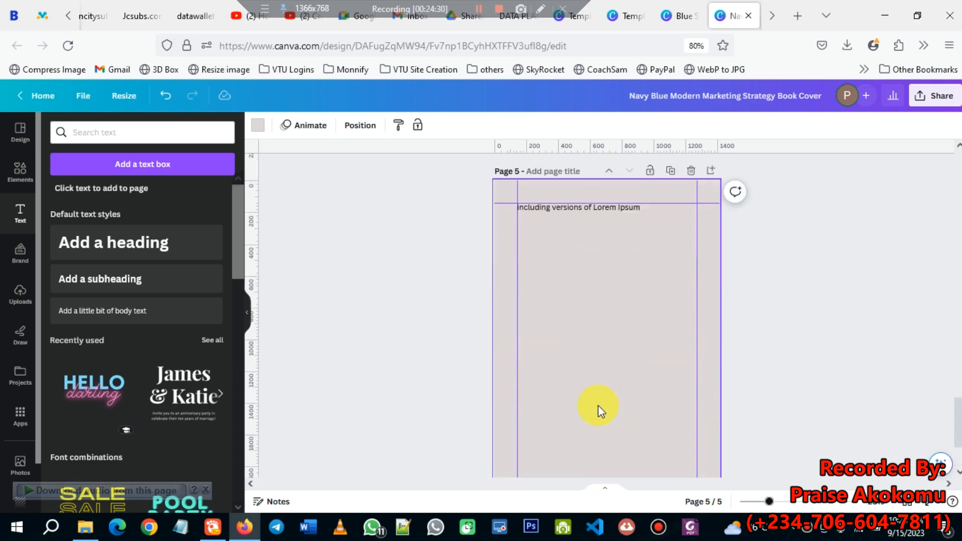
scroll(599, 405, "up", 3)
scroll(598, 411, "down", 2)
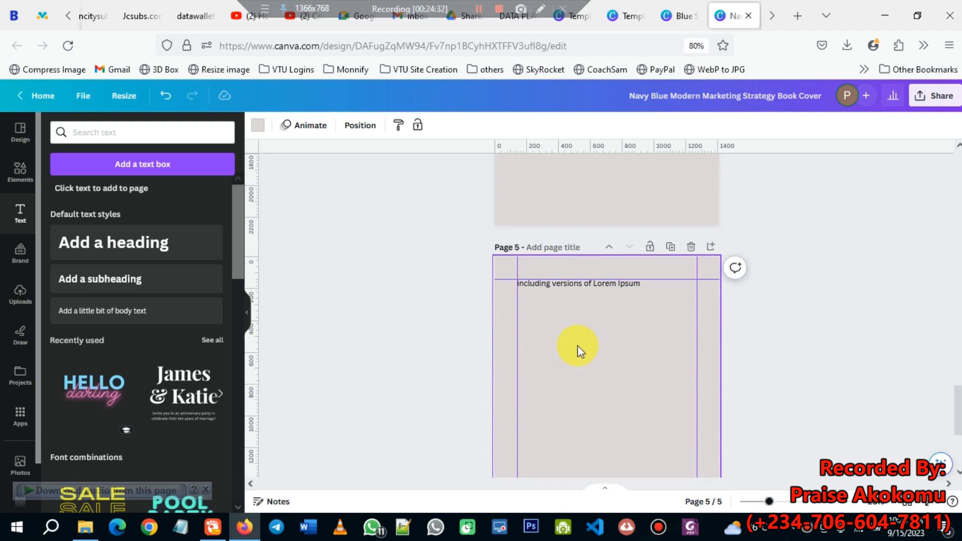
left_click(582, 287)
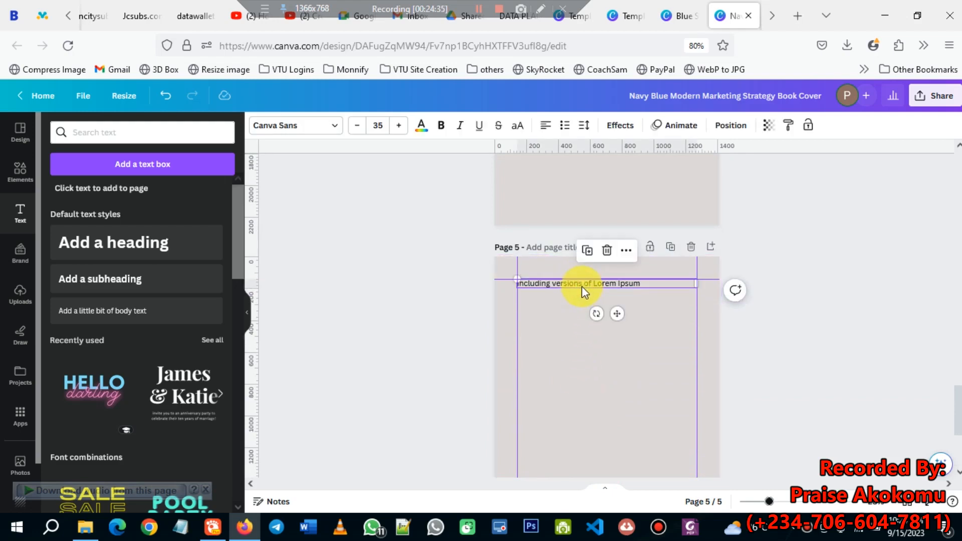
left_click(582, 285)
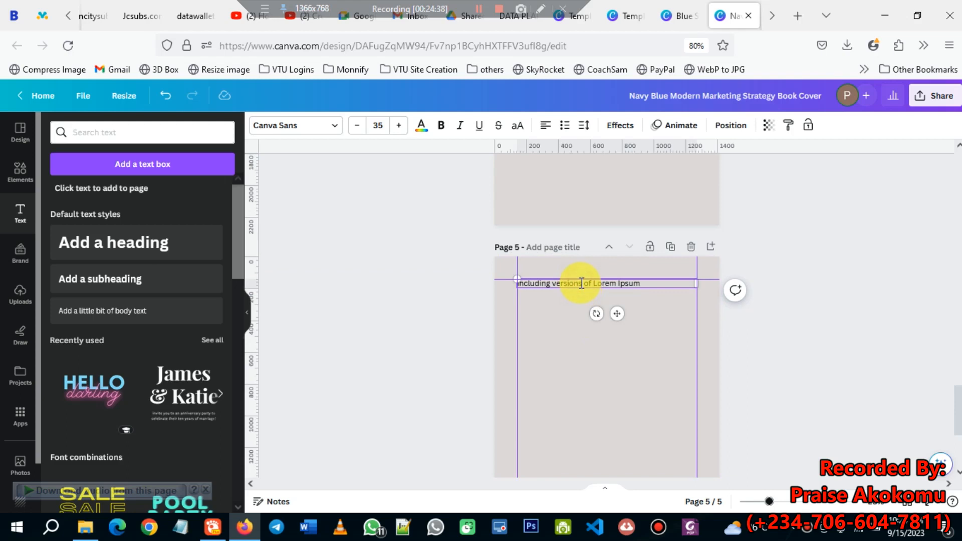
key("ctrl+a")
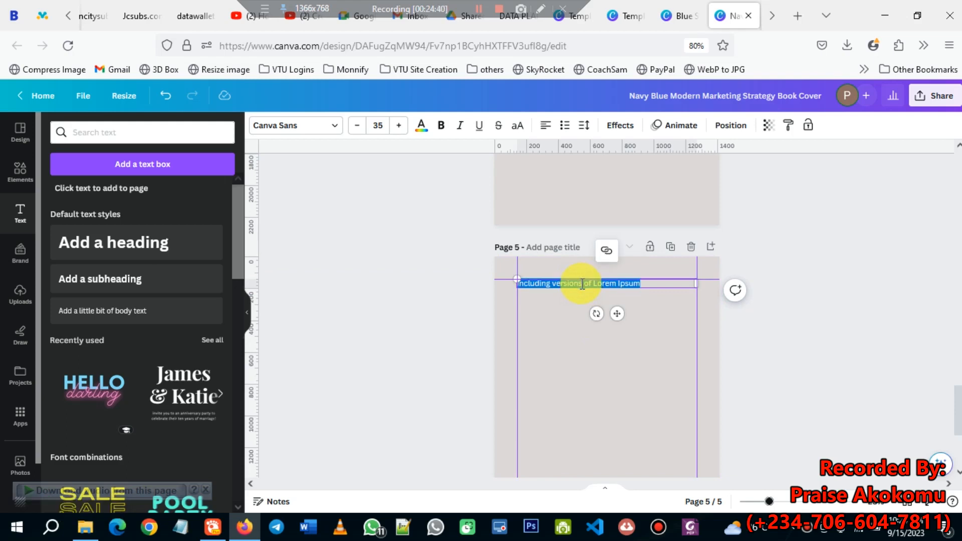
key("Caps_Lock")
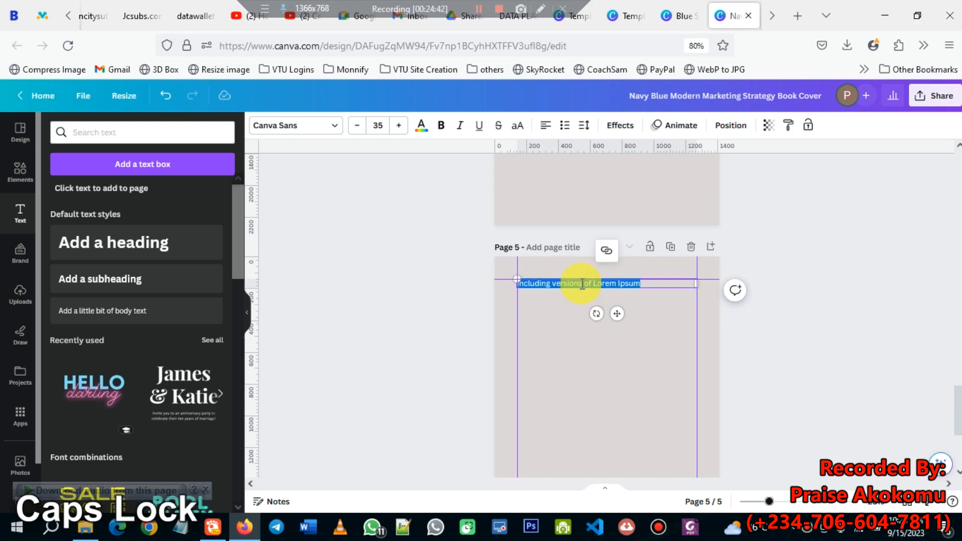
type("MEET ME")
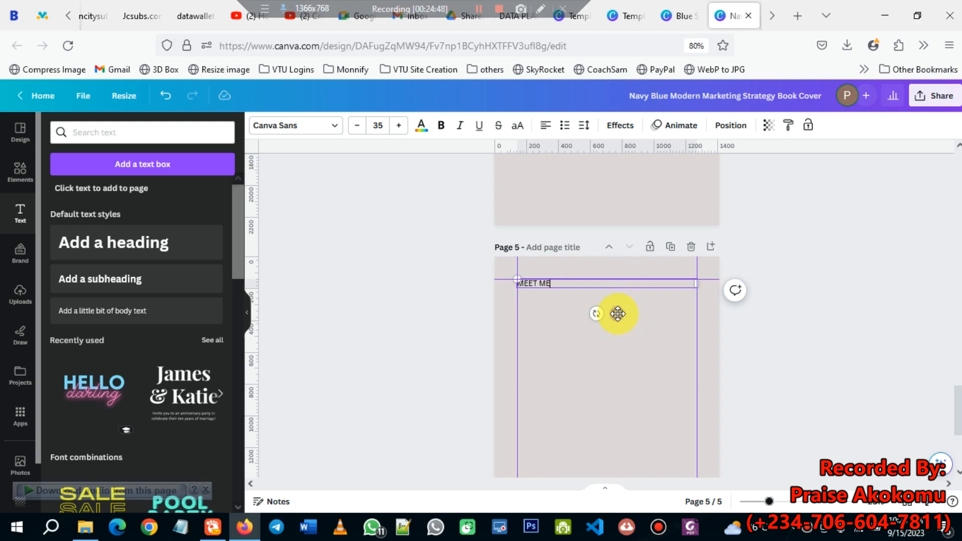
- Center the "MEET ME" heading and format it in bold Futura, size 45, with letter spacing of about 151
left_click(545, 125)
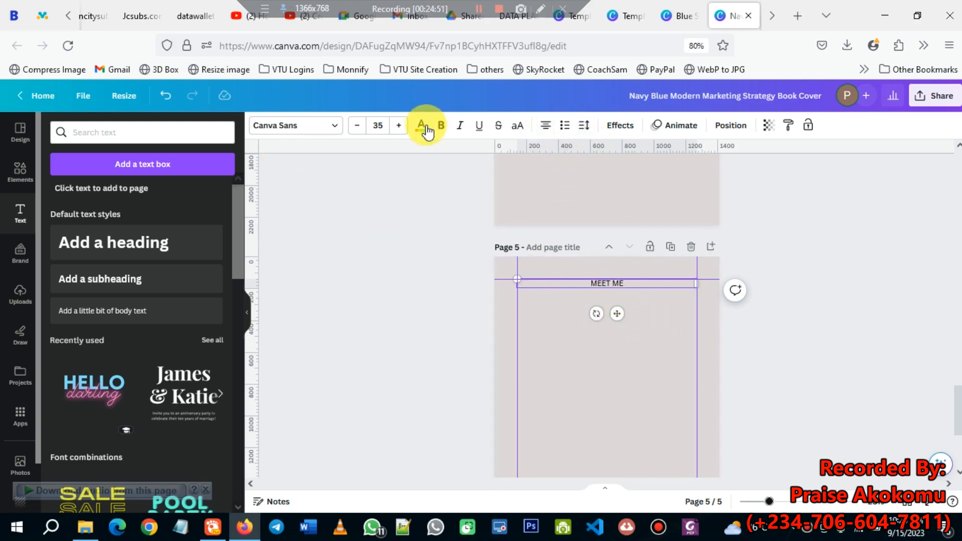
left_click(365, 338)
left_click(588, 284)
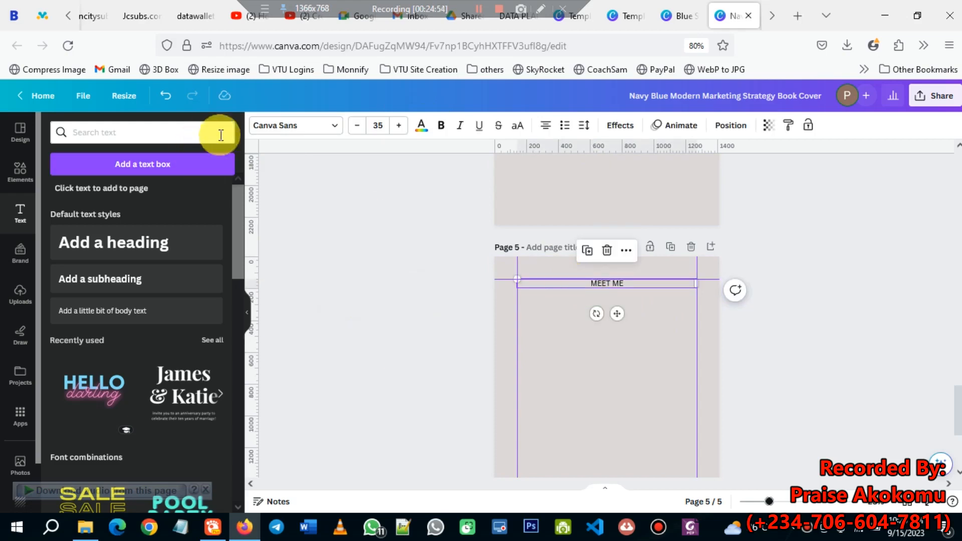
left_click(291, 125)
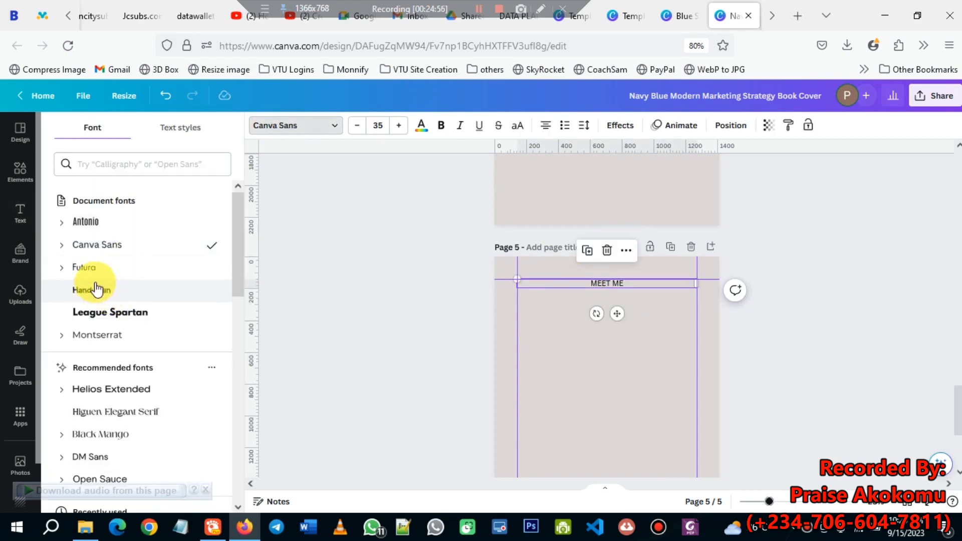
left_click(87, 269)
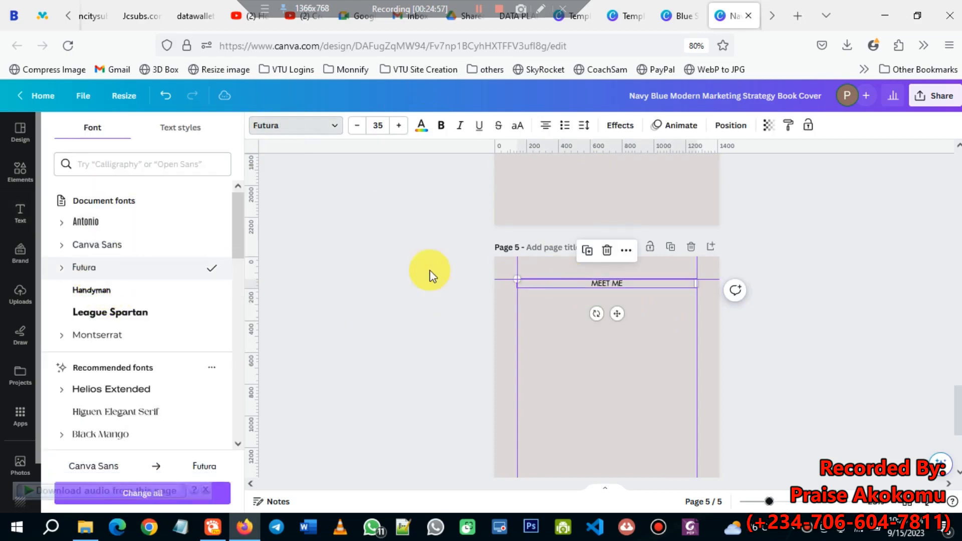
left_click(441, 125)
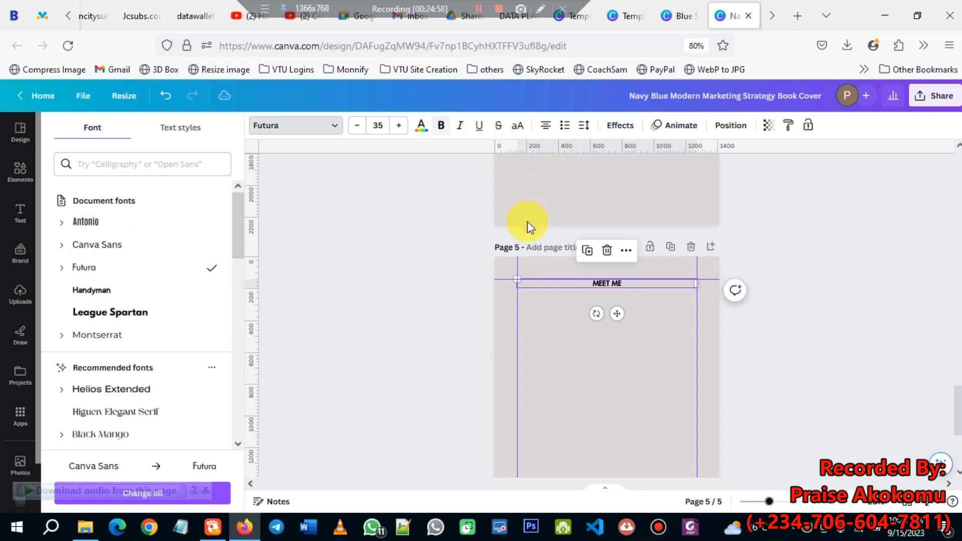
left_click(400, 126)
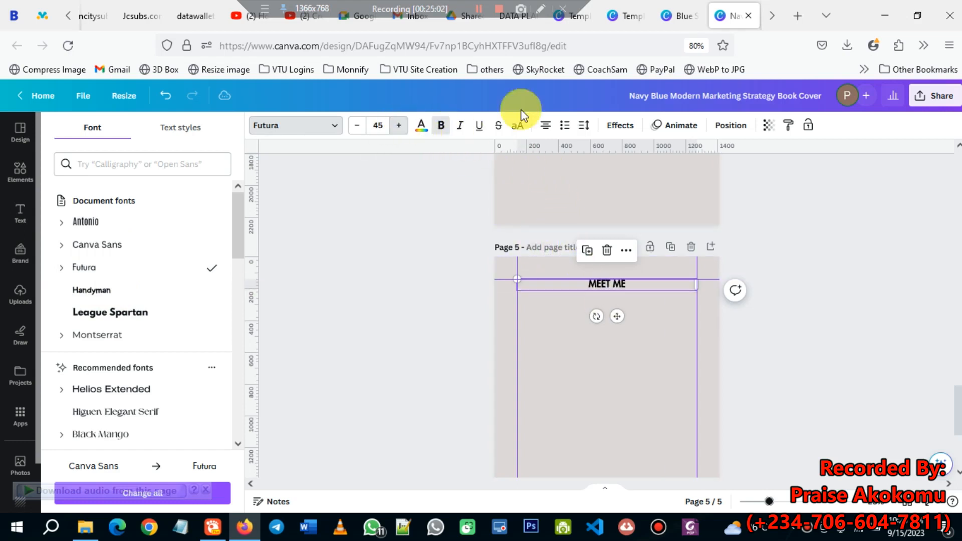
left_click(588, 126)
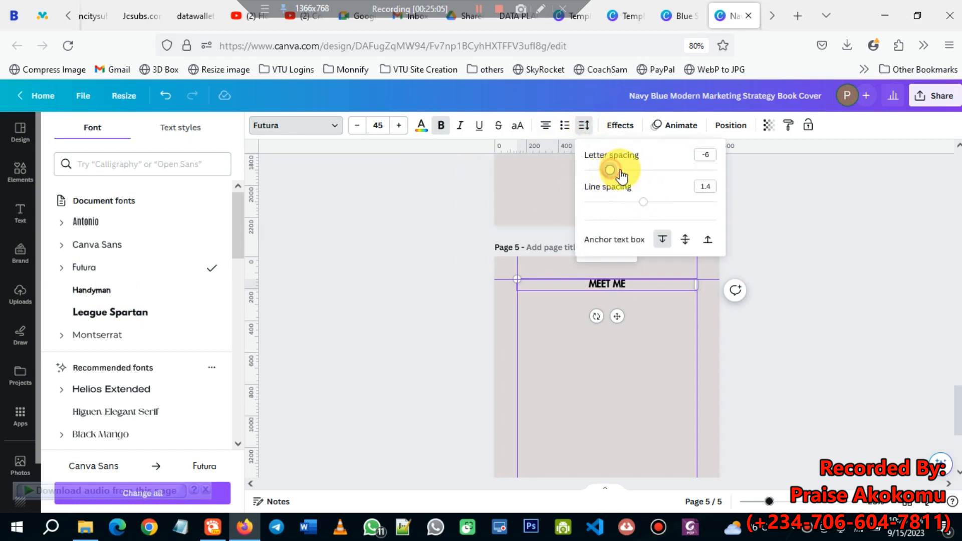
left_click_drag(621, 175, 624, 177)
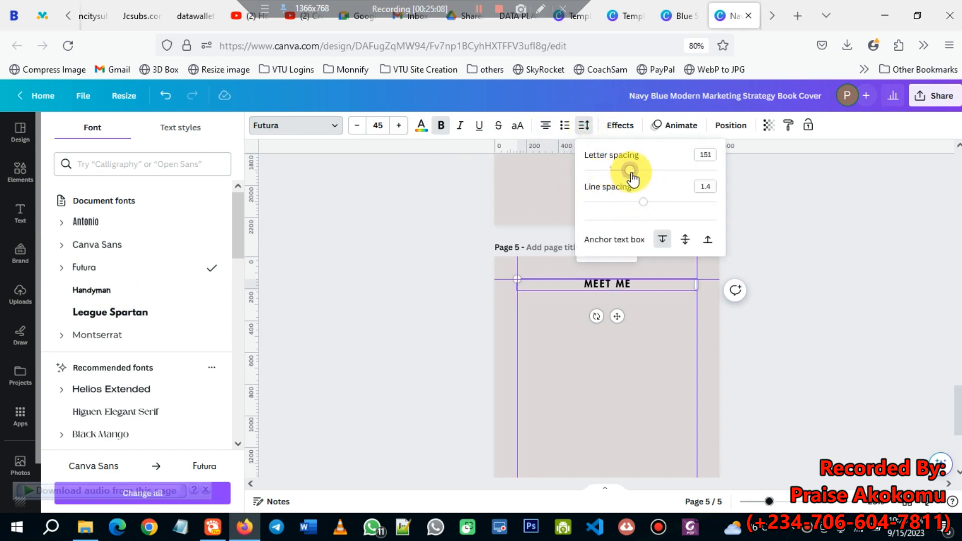
left_click(791, 365)
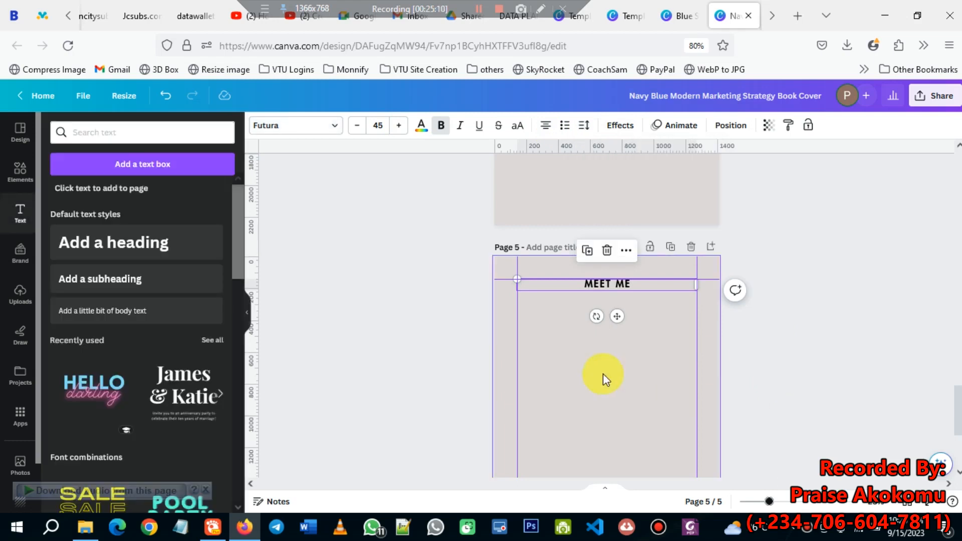
- Move the "MEET ME" heading slightly below the upper margin guide and place a new body text box with a gap beneath it
left_click(604, 378)
left_click(608, 289)
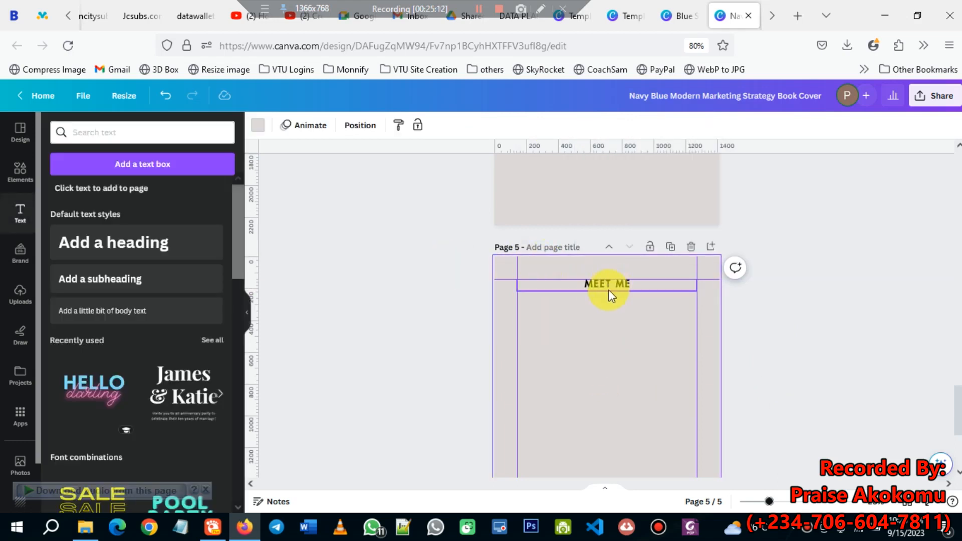
left_click_drag(608, 290, 608, 297)
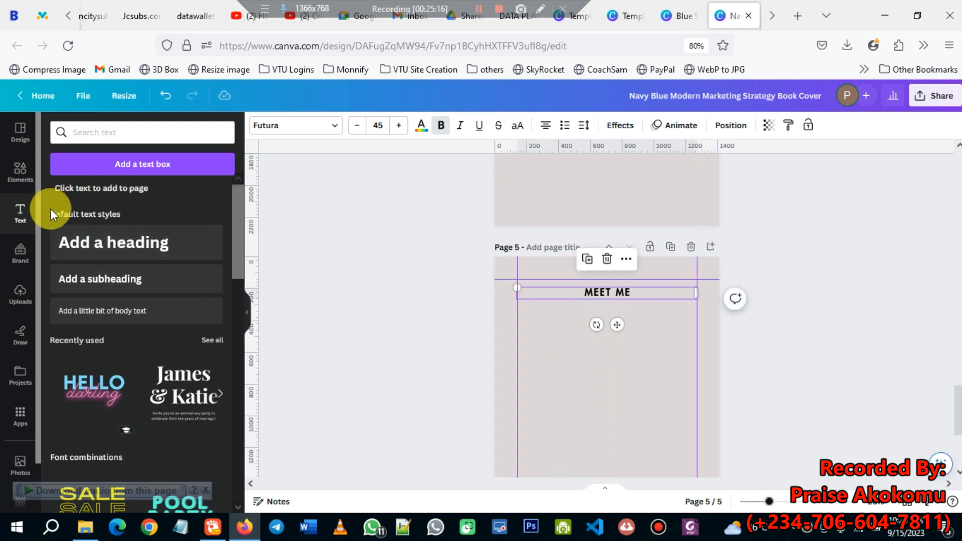
left_click(115, 315)
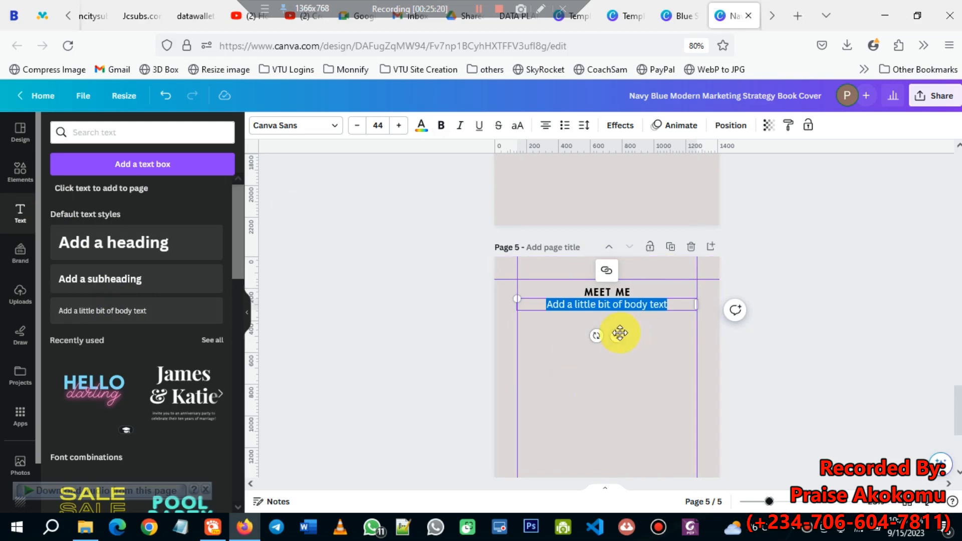
left_click_drag(625, 362, 622, 359)
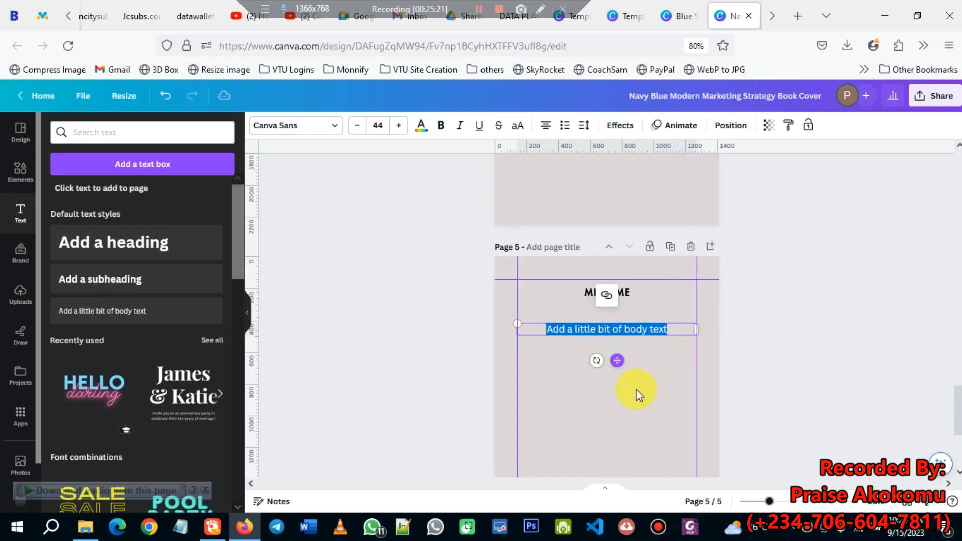
- Search the elements for "frame" and insert the circular photo frame on page 5
left_click(17, 178)
left_click(146, 131)
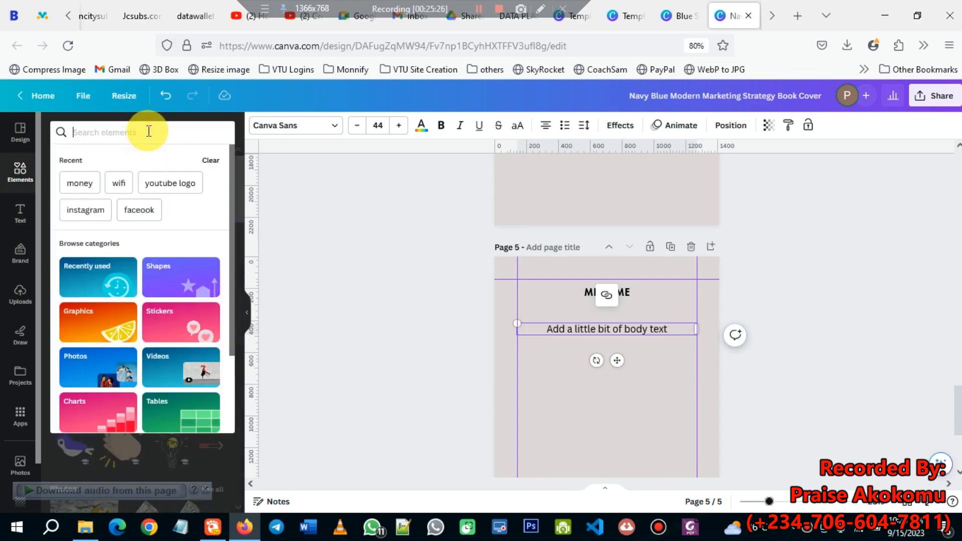
type("FRAME")
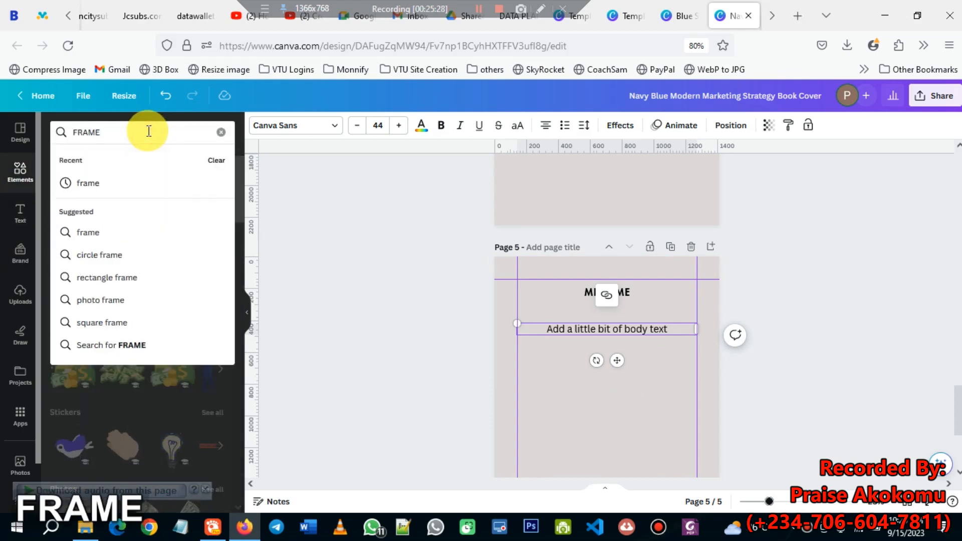
left_click(89, 231)
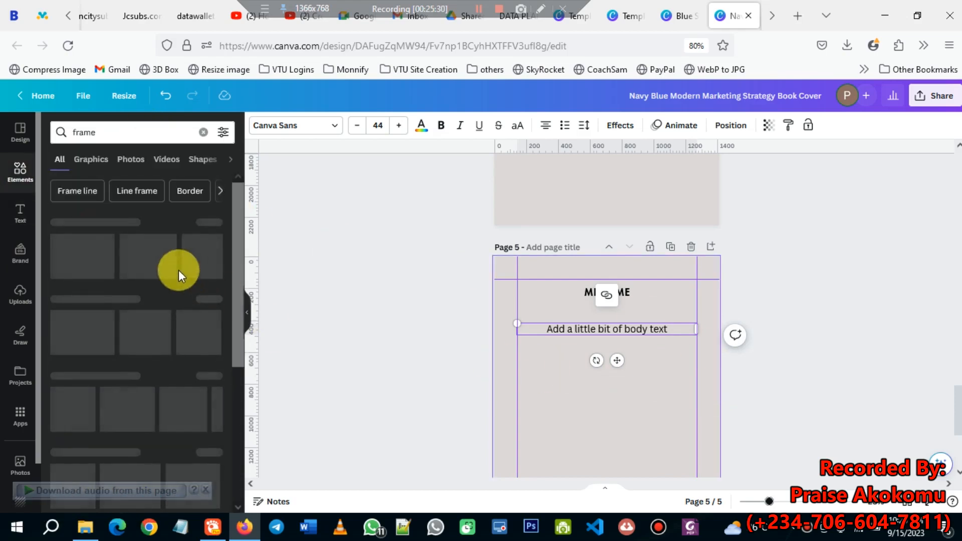
left_click(72, 256)
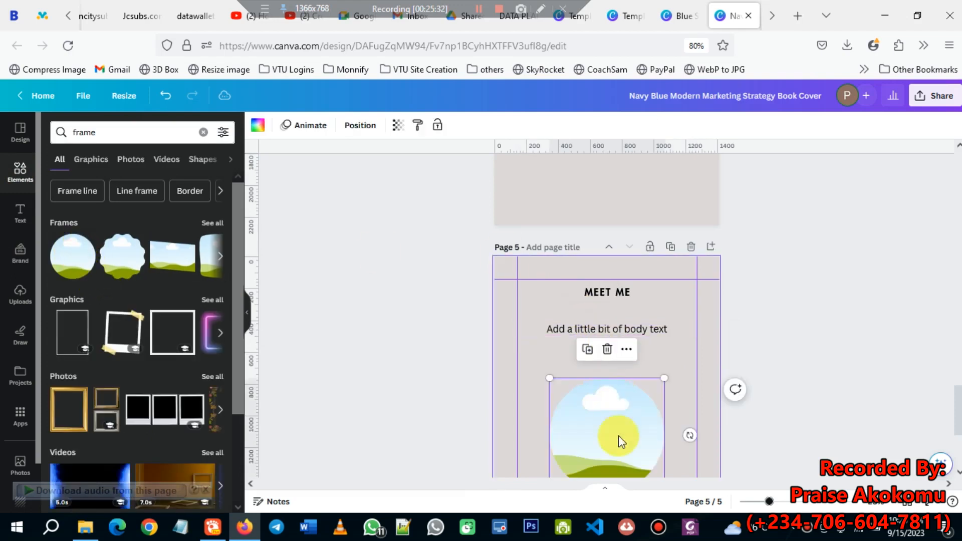
- Fill the circular frame with the uploaded front-facing portrait of the man in a light blue shirt
left_click(19, 295)
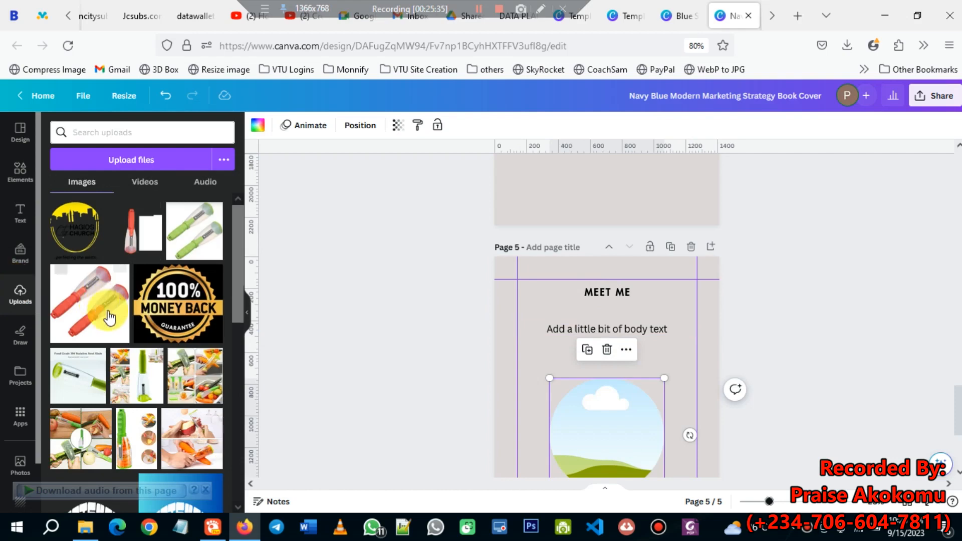
scroll(115, 326, "down", 15)
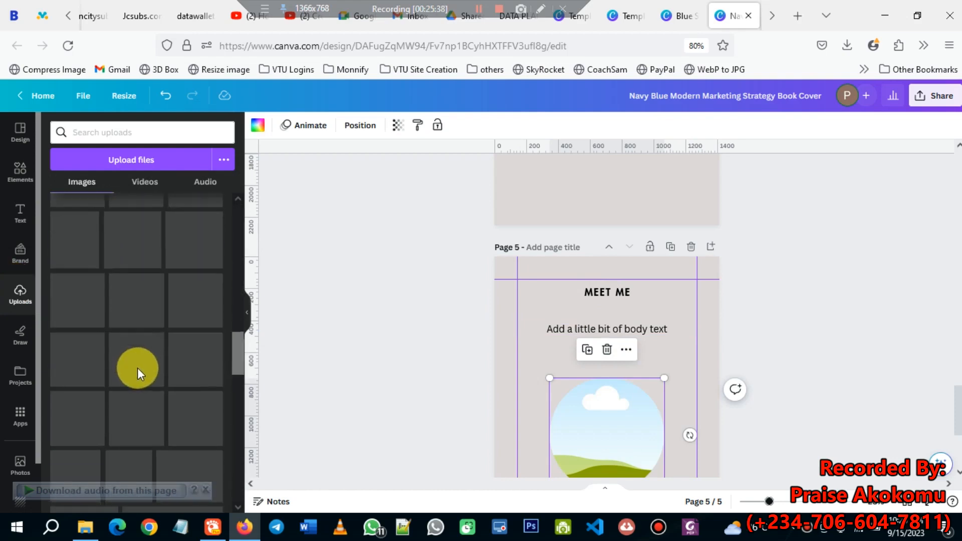
scroll(138, 370, "down", 10)
scroll(141, 380, "up", 5)
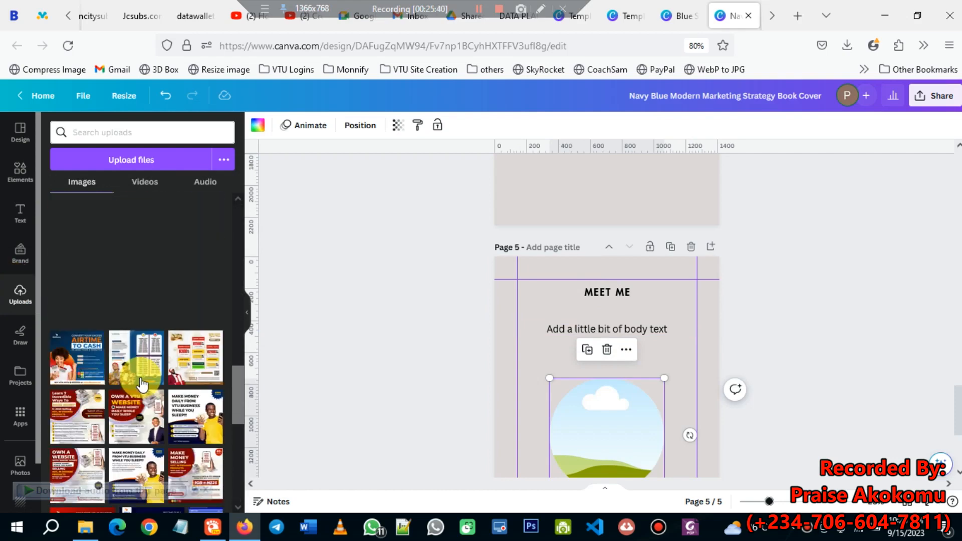
scroll(148, 351, "up", 3)
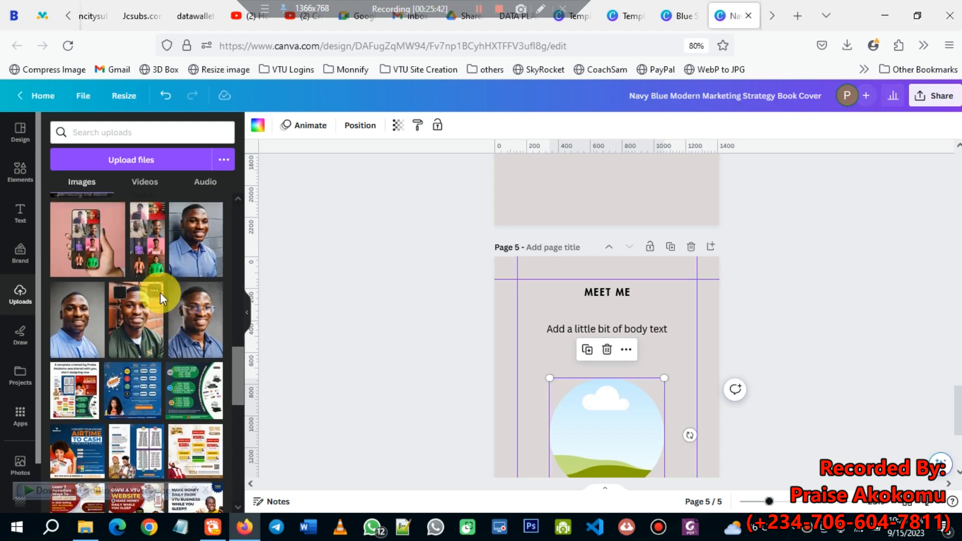
scroll(161, 293, "up", 2)
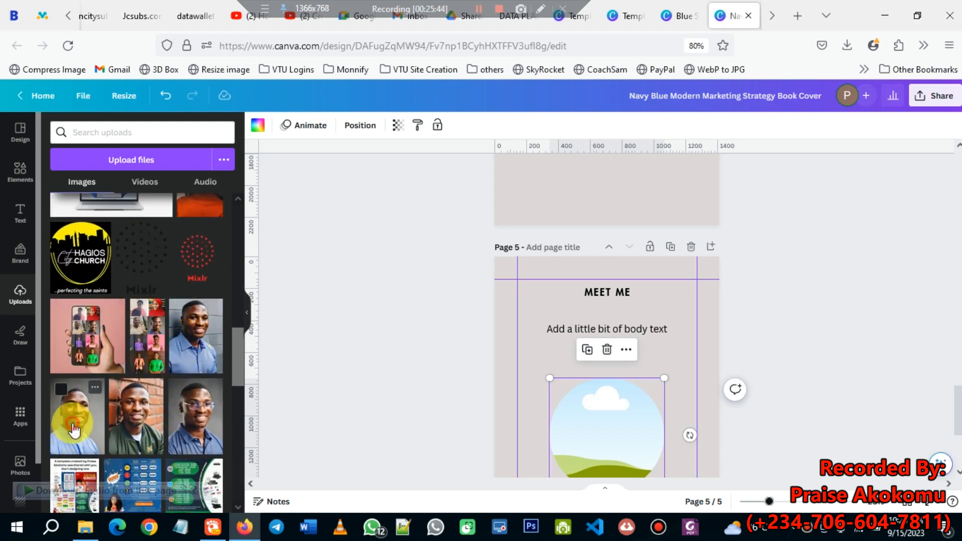
left_click_drag(73, 430, 612, 299)
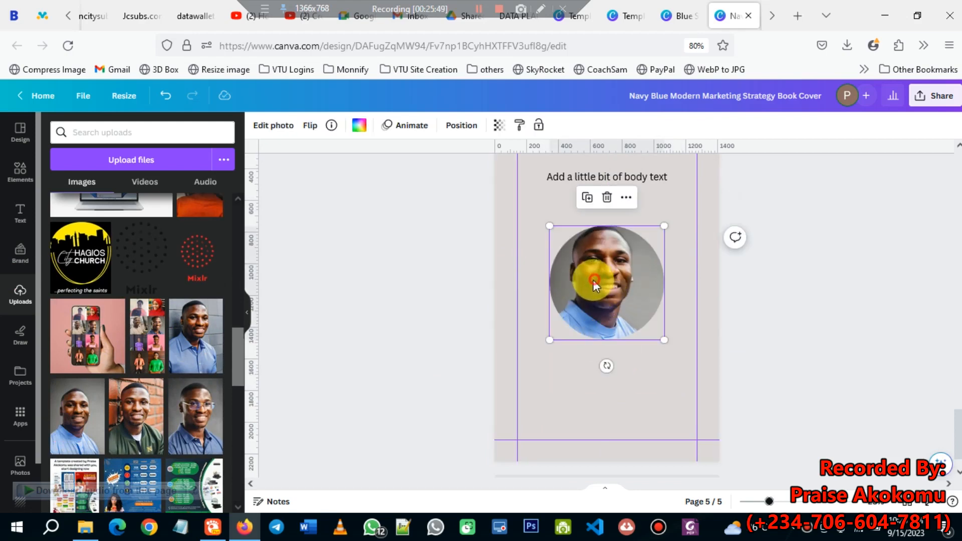
left_click(861, 339)
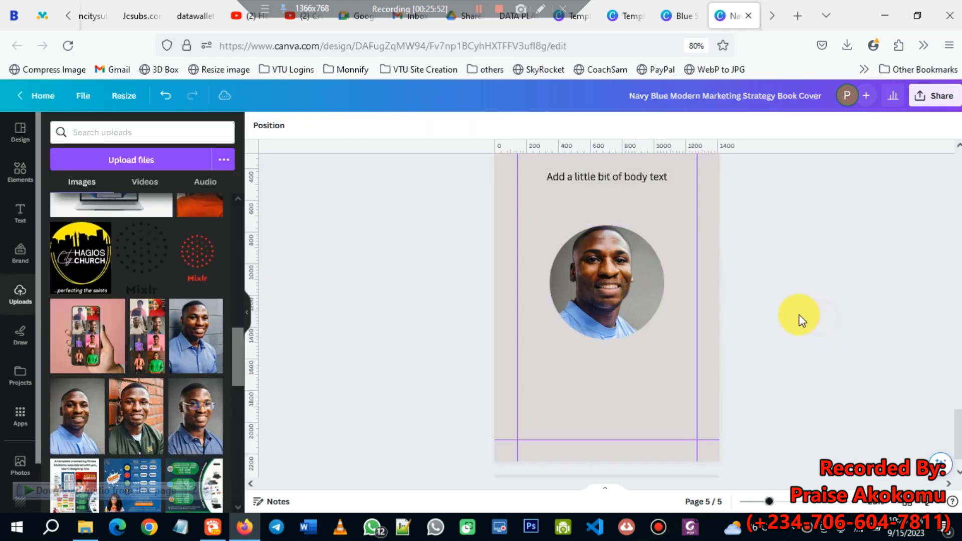
- Adjust the portrait's crop inside the circular frame so the face sits lower, with space above the head
double_click(621, 285)
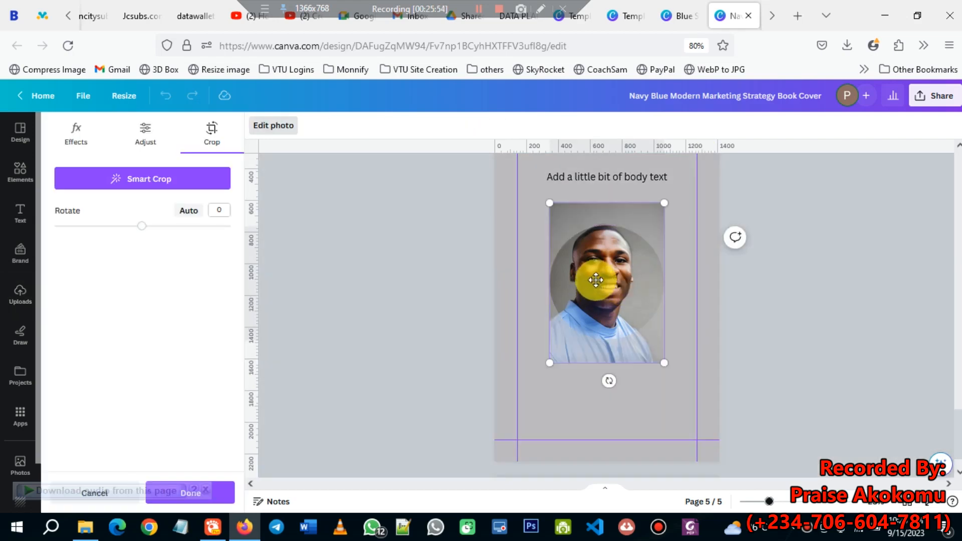
left_click_drag(593, 279, 609, 303)
left_click_drag(667, 382, 639, 324)
left_click(817, 344)
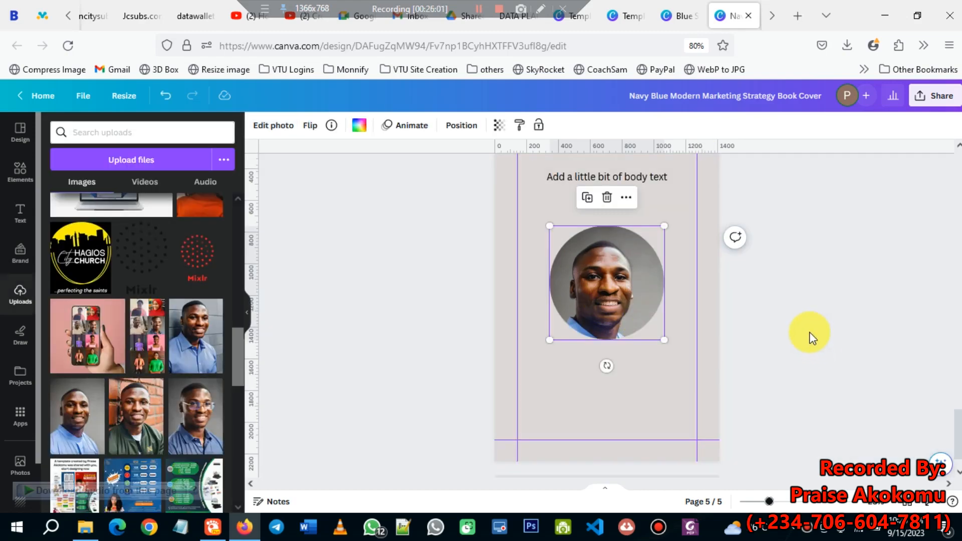
left_click(791, 327)
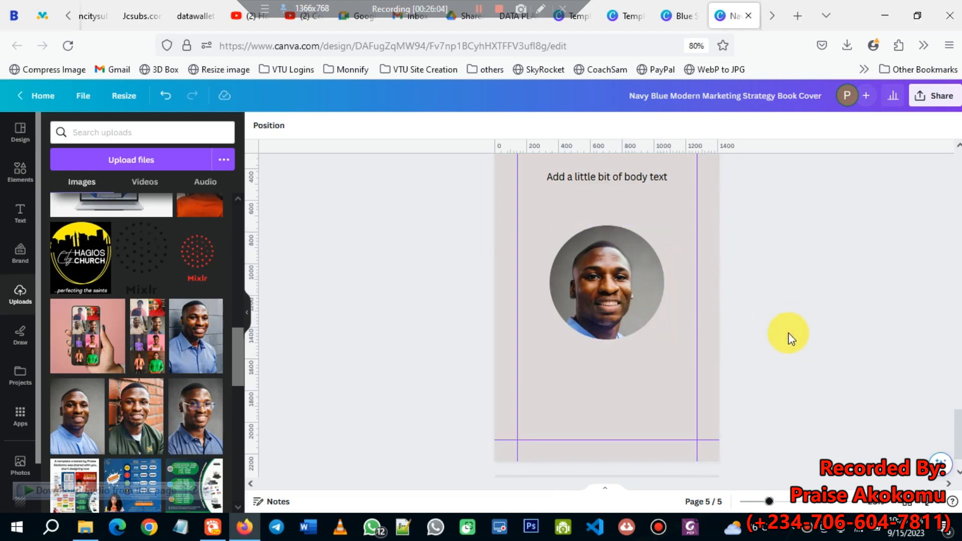
- Duplicate the body text placeholder on page 5 and place the copy just beneath the circular portrait
scroll(789, 333, "up", 1)
scroll(789, 332, "down", 1)
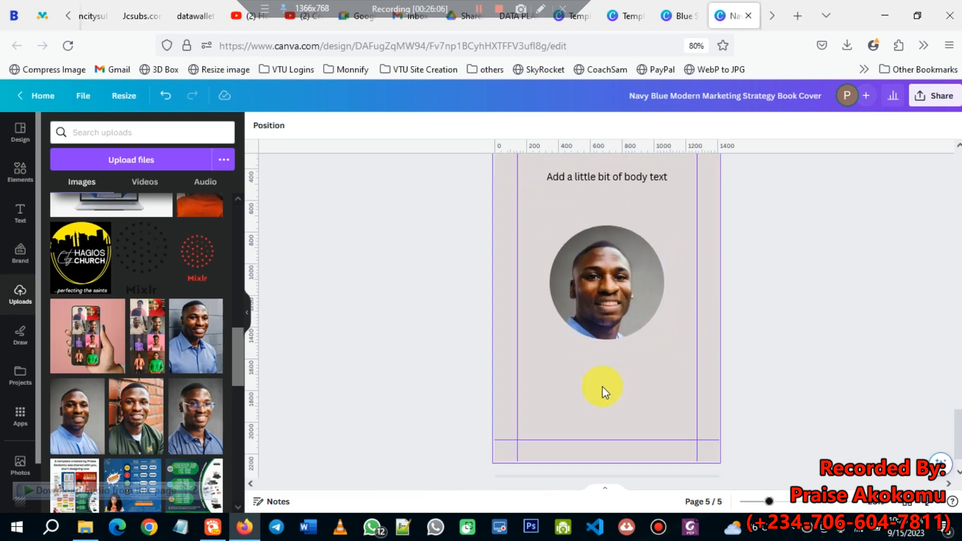
left_click(605, 177)
left_click(587, 211)
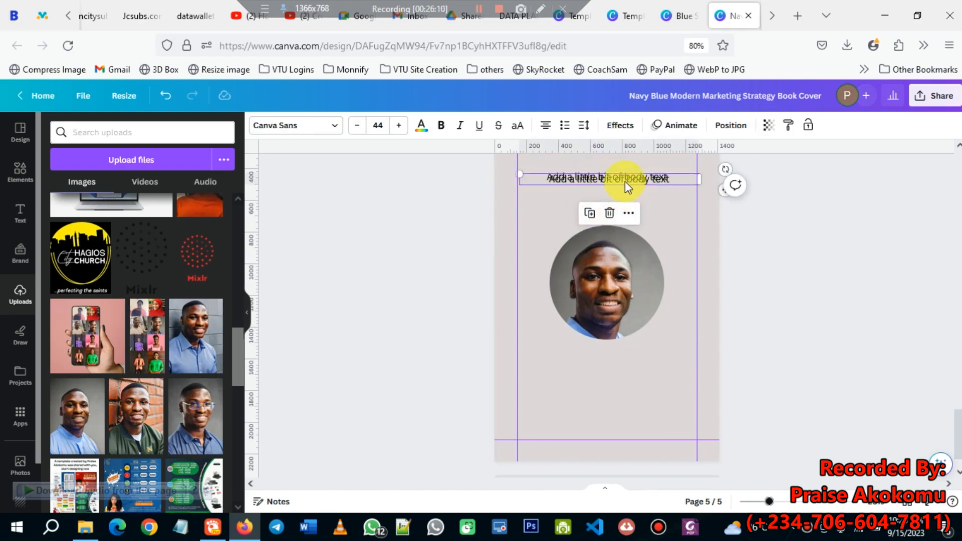
left_click_drag(625, 183, 617, 354)
- Replace the placeholder text beneath the portrait with the author's full name
double_click(592, 355)
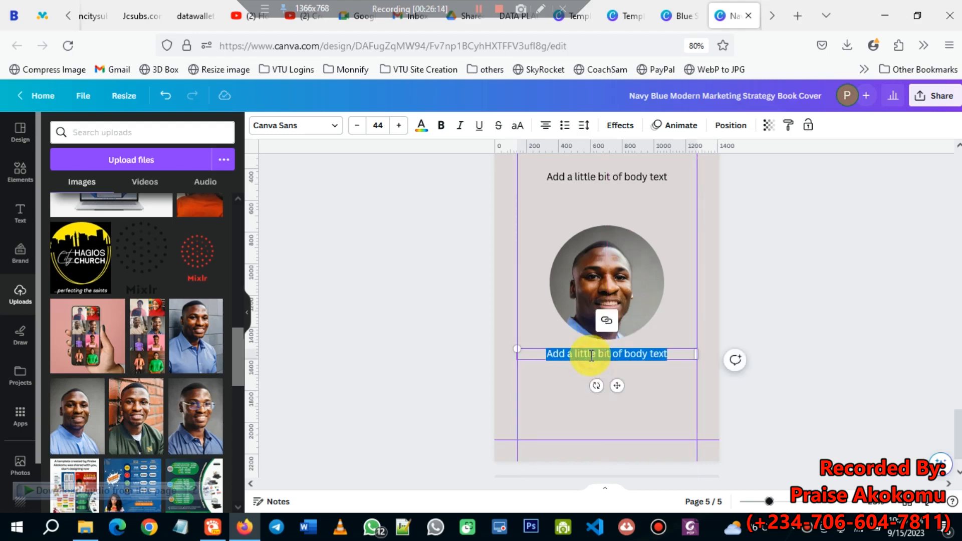
type("P")
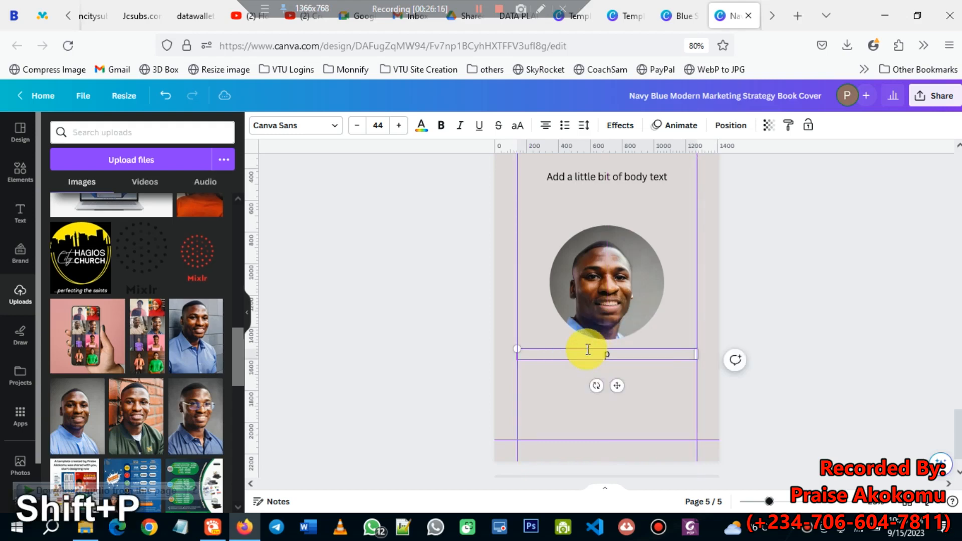
key("BackSpace")
type("P")
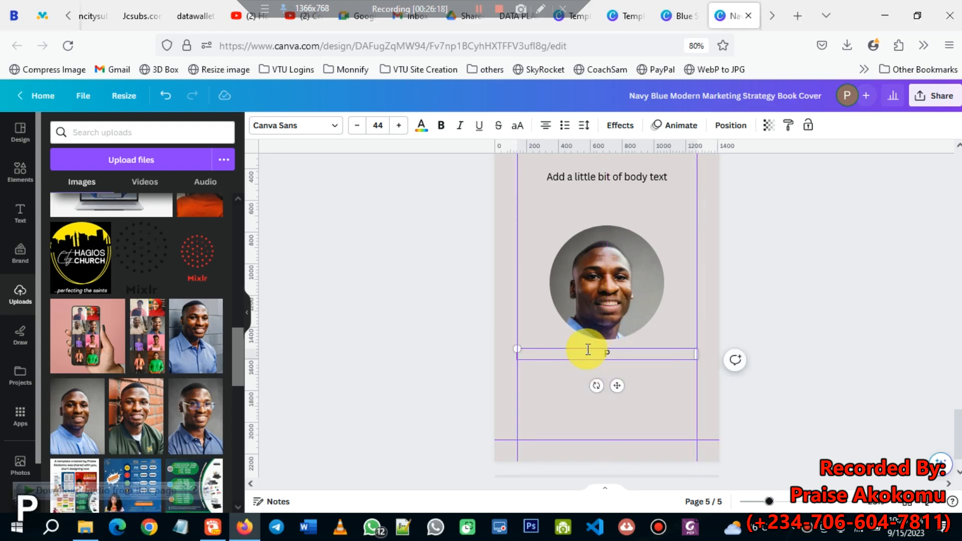
type("R")
key("BackSpace")
type("r")
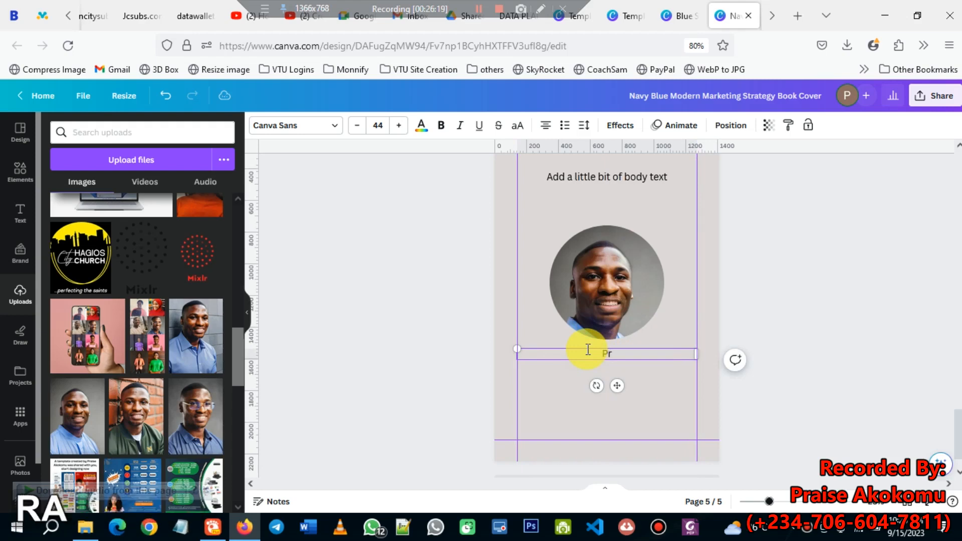
type("aise Ako")
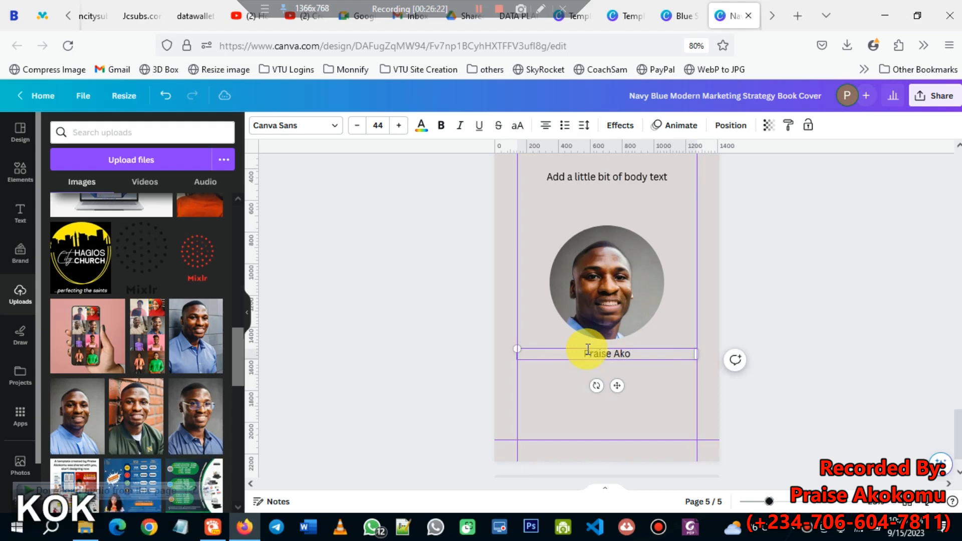
type("komu")
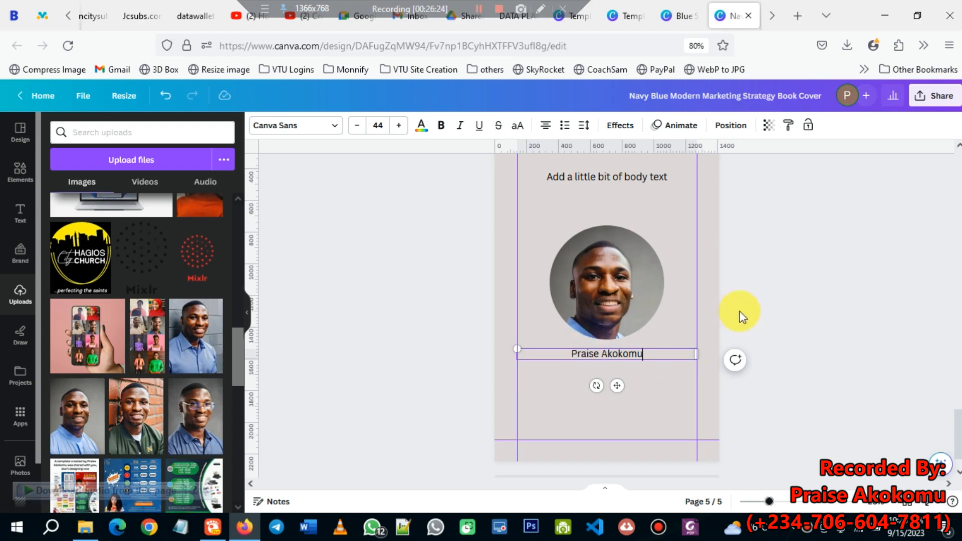
- Format the author's name beneath the portrait in the Buffalo font at size 73
left_click(664, 329)
left_click(634, 353)
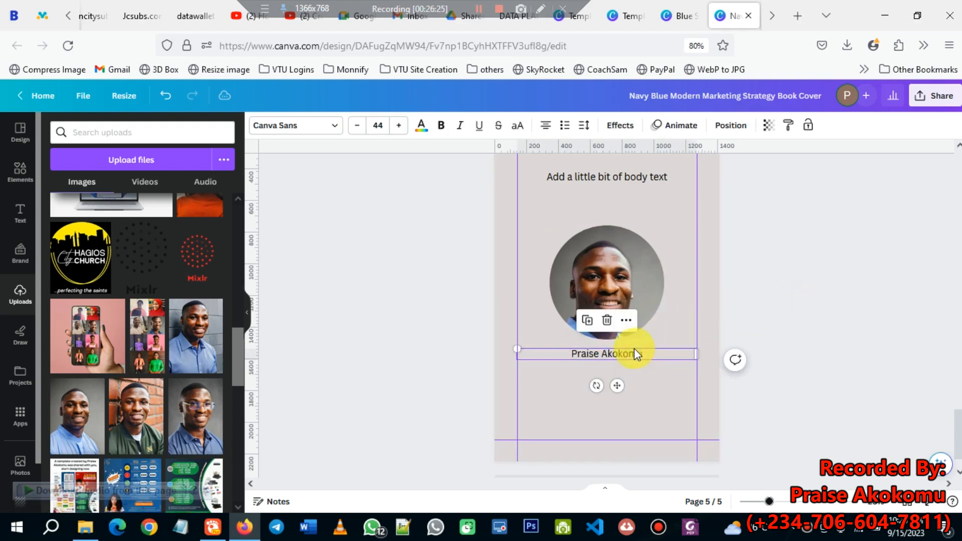
left_click(308, 126)
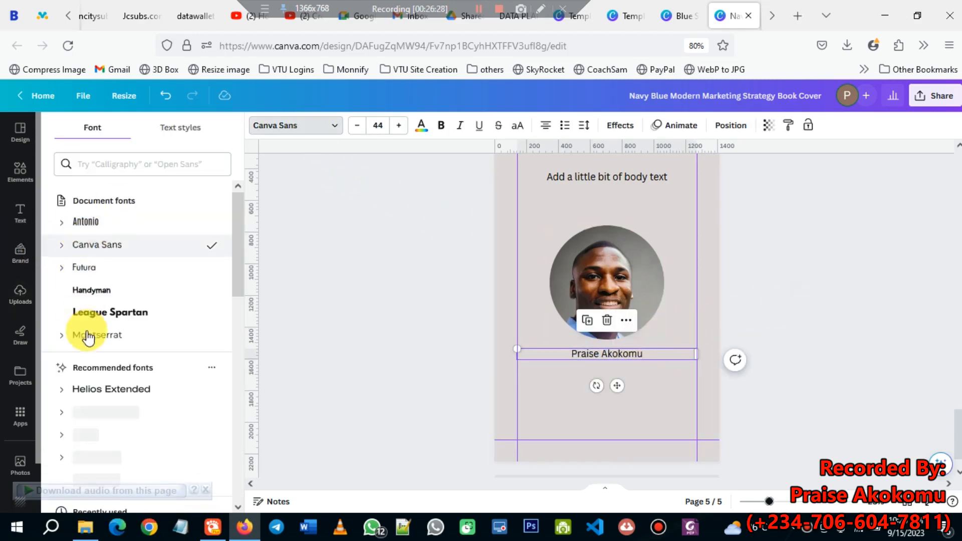
scroll(129, 386, "down", 3)
scroll(129, 384, "down", 2)
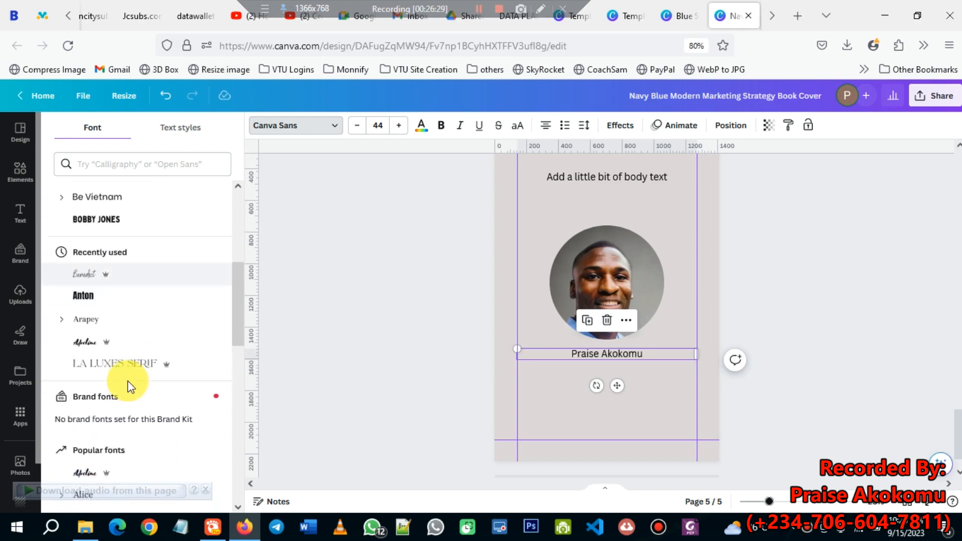
scroll(125, 371, "up", 5)
scroll(120, 366, "down", 5)
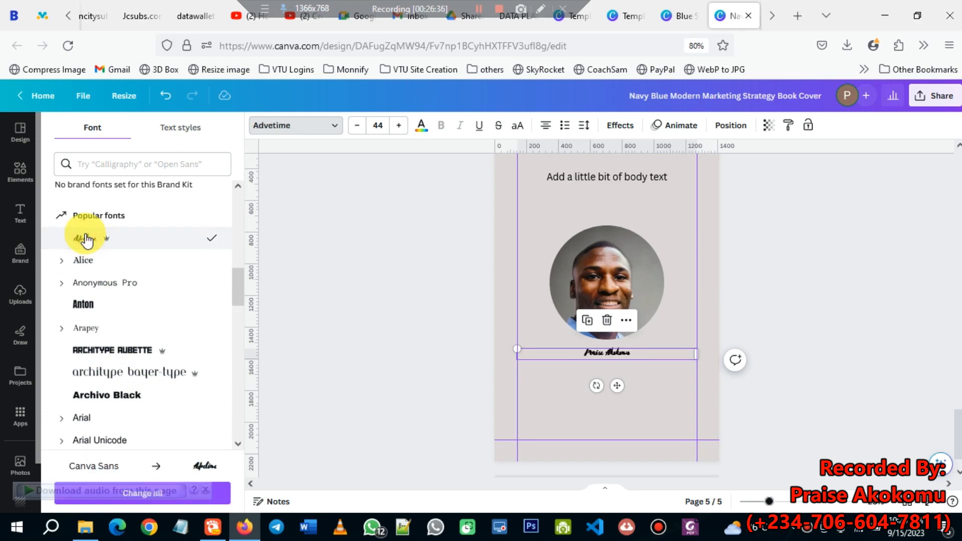
scroll(90, 341, "down", 6)
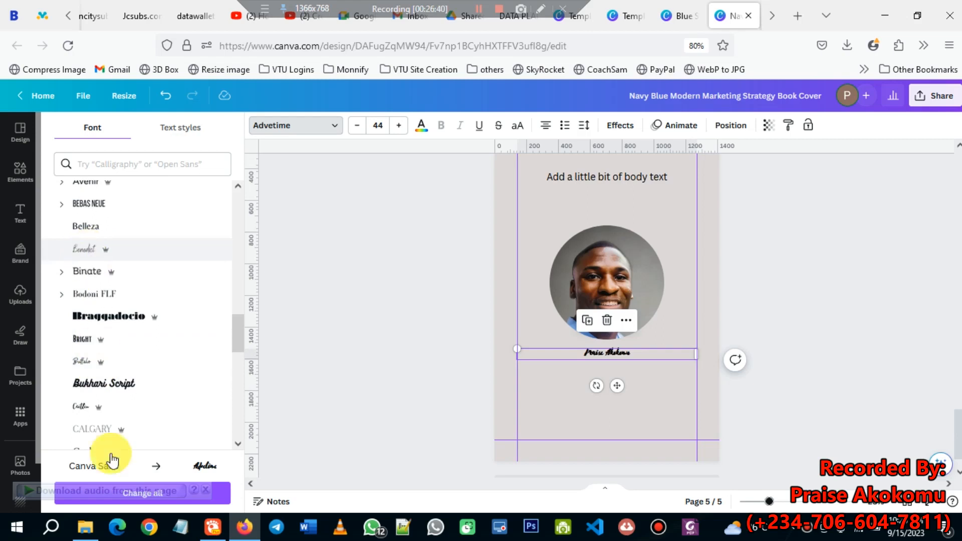
scroll(101, 386, "down", 3)
left_click(81, 245)
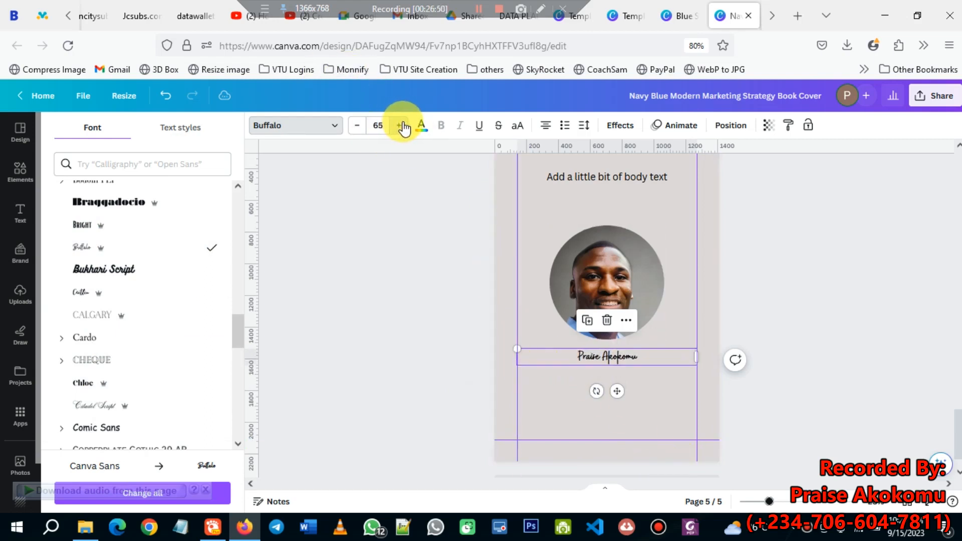
left_click(407, 129)
left_click(798, 272)
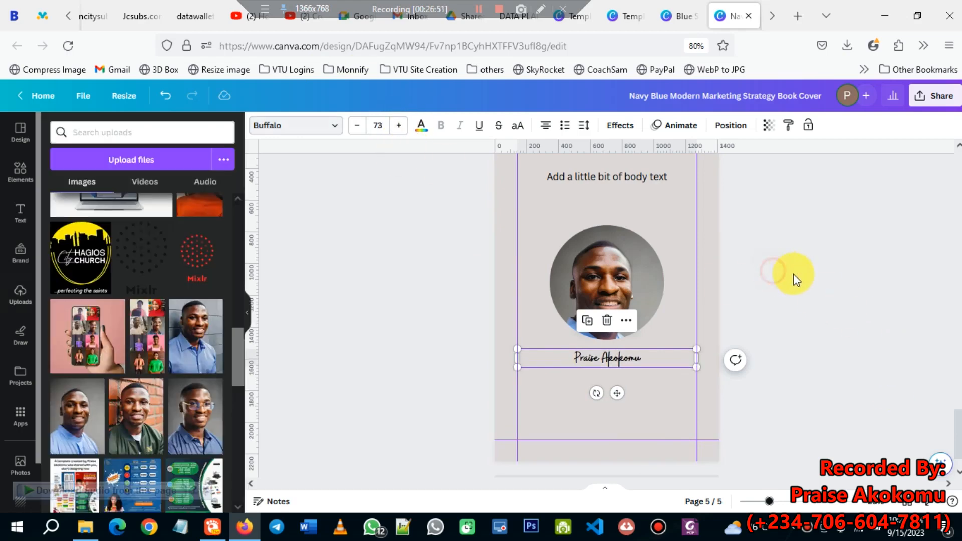
- Duplicate the "MEET ME" heading and place the copy below the author's name with a small gap
scroll(817, 333, "up", 4)
scroll(819, 329, "down", 3)
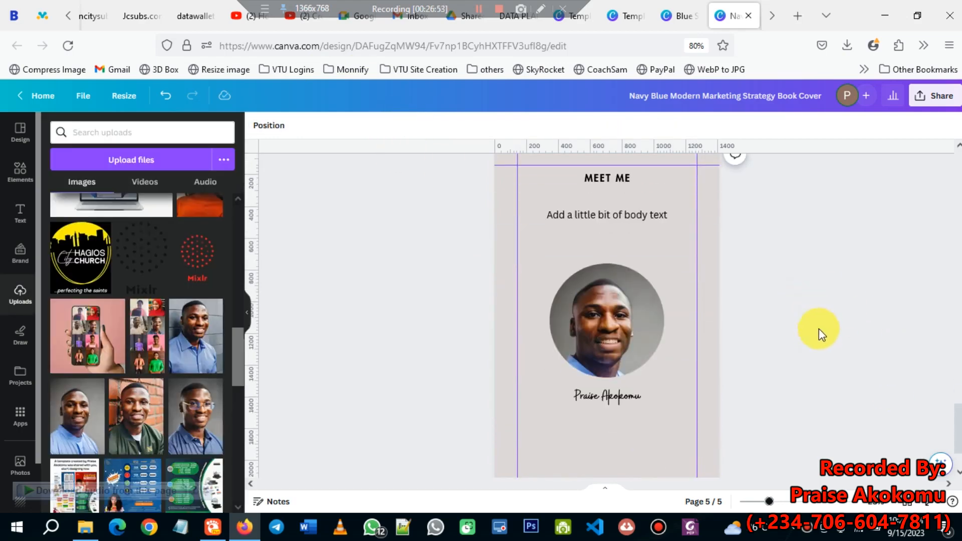
scroll(796, 358, "down", 2)
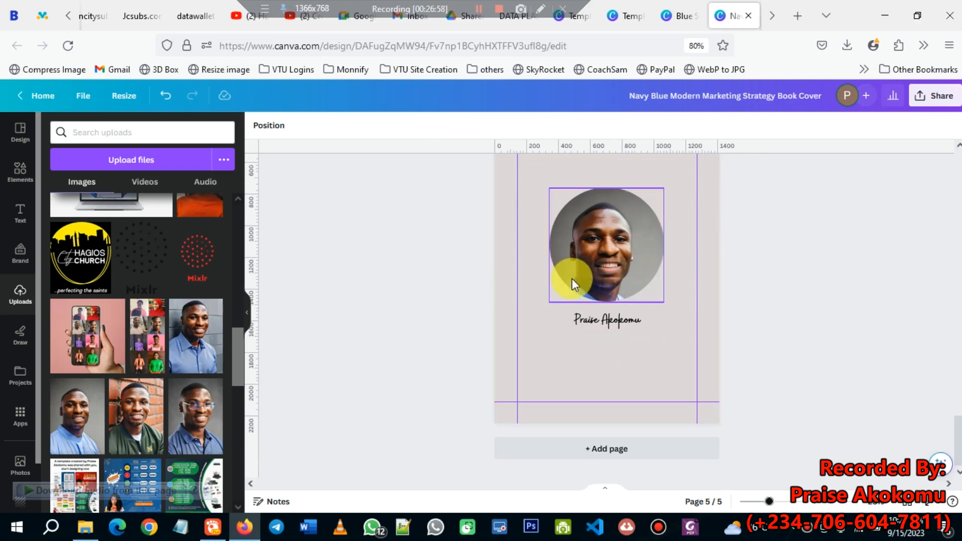
scroll(644, 279, "up", 3)
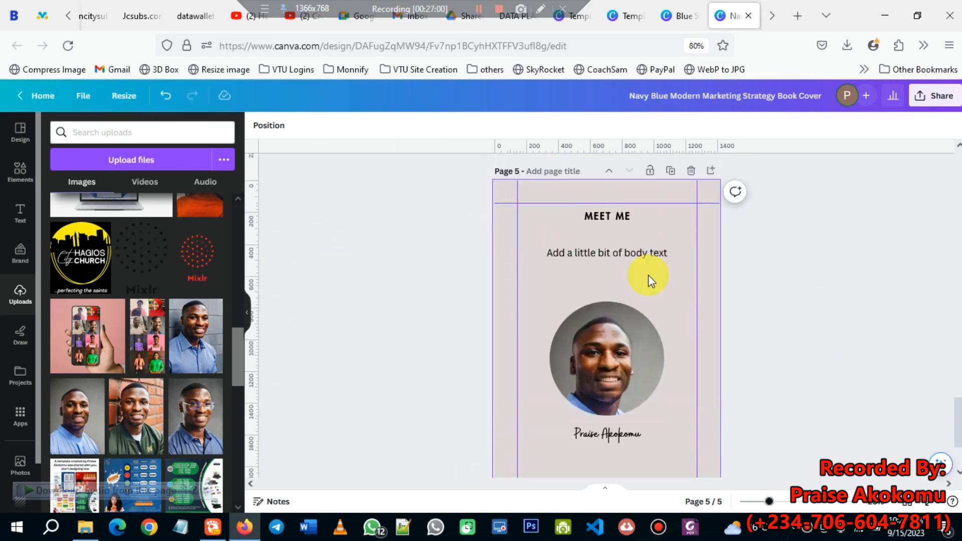
left_click(598, 223)
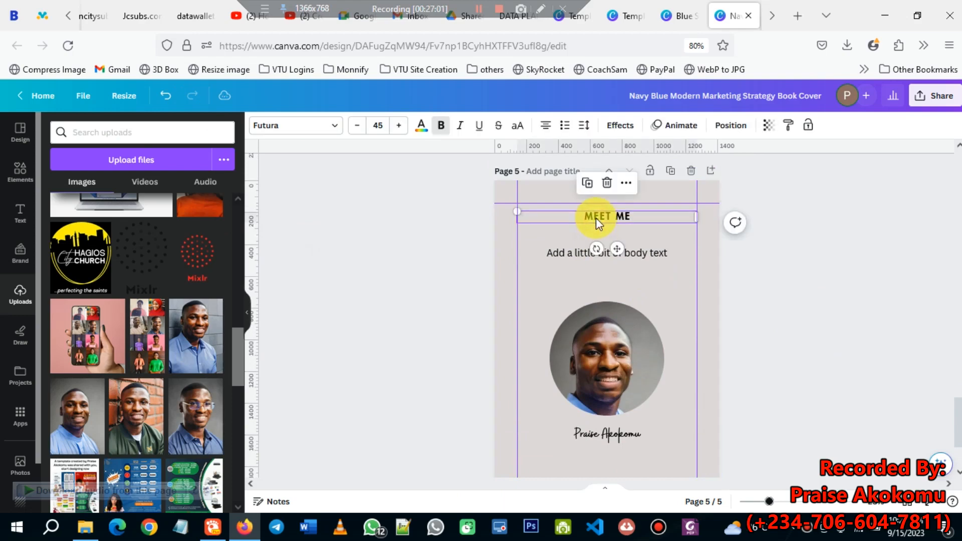
left_click(586, 185)
left_click_drag(619, 248, 630, 406)
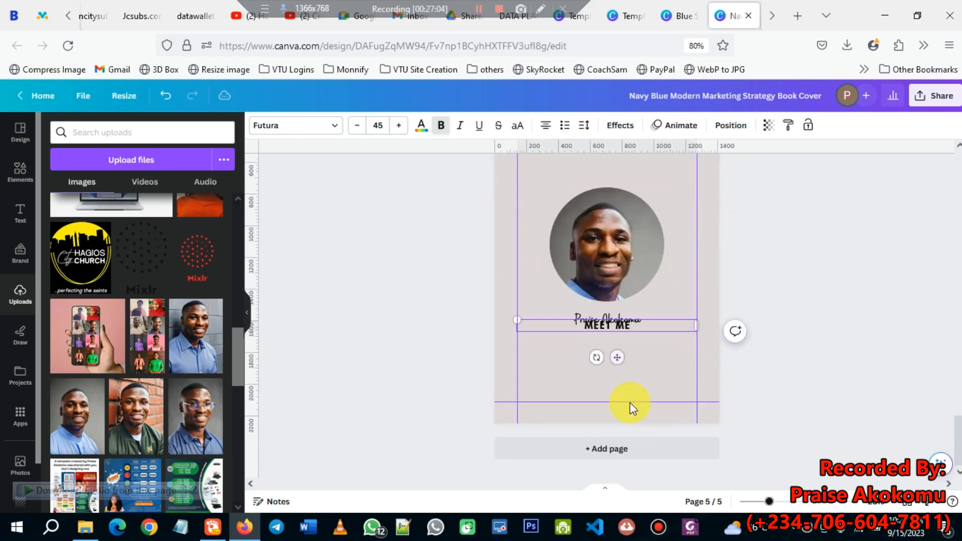
left_click_drag(617, 359, 614, 387)
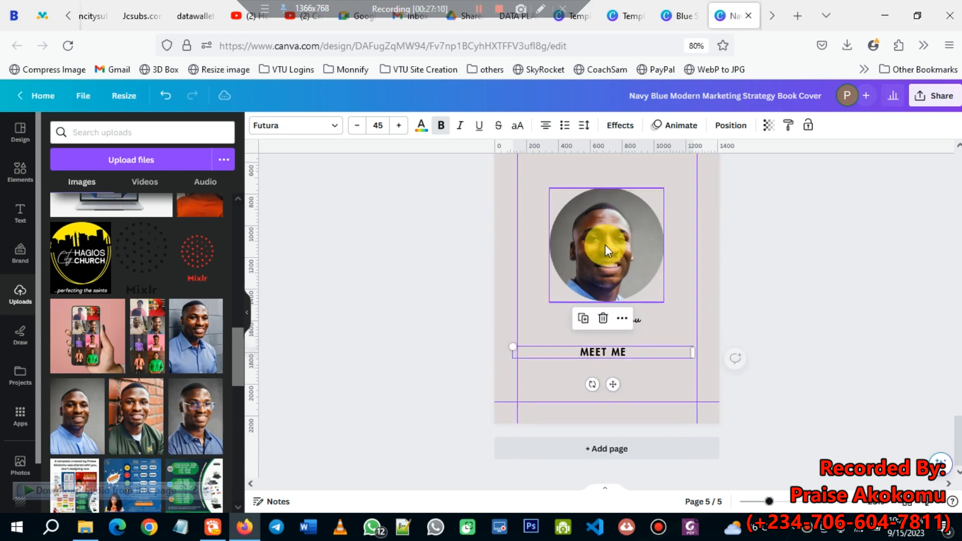
- Set the font size of the body text under the upper "MEET ME" heading to 35
scroll(606, 245, "up", 3)
left_click(601, 251)
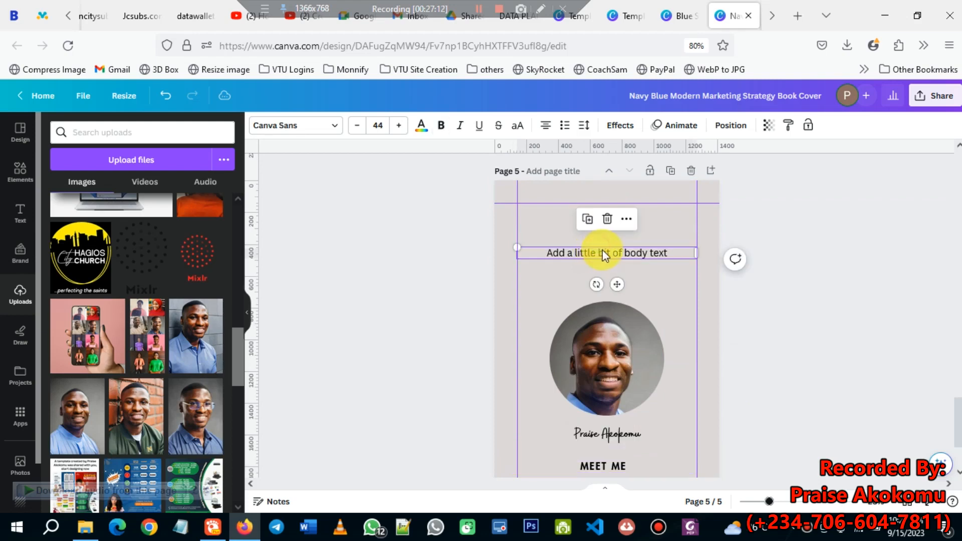
left_click(357, 125)
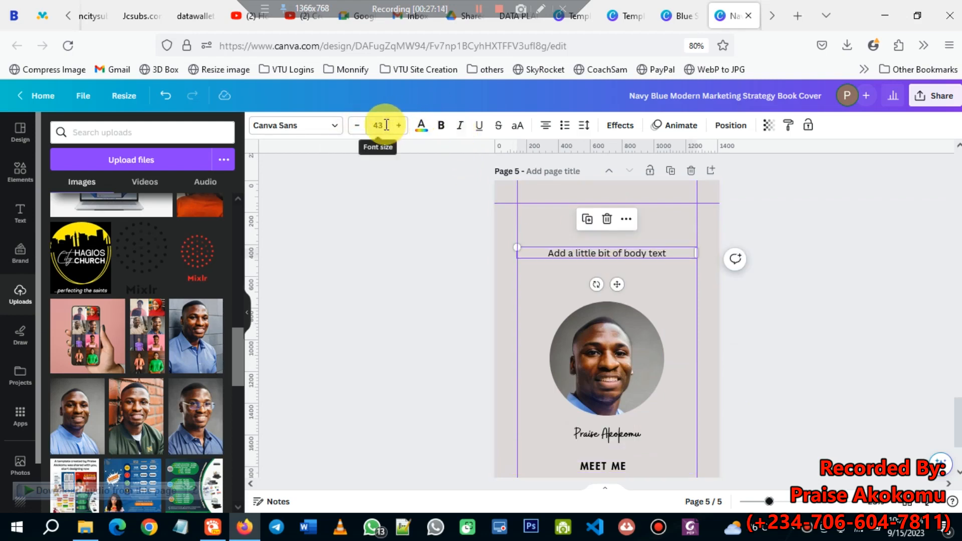
left_click(387, 125)
type("35")
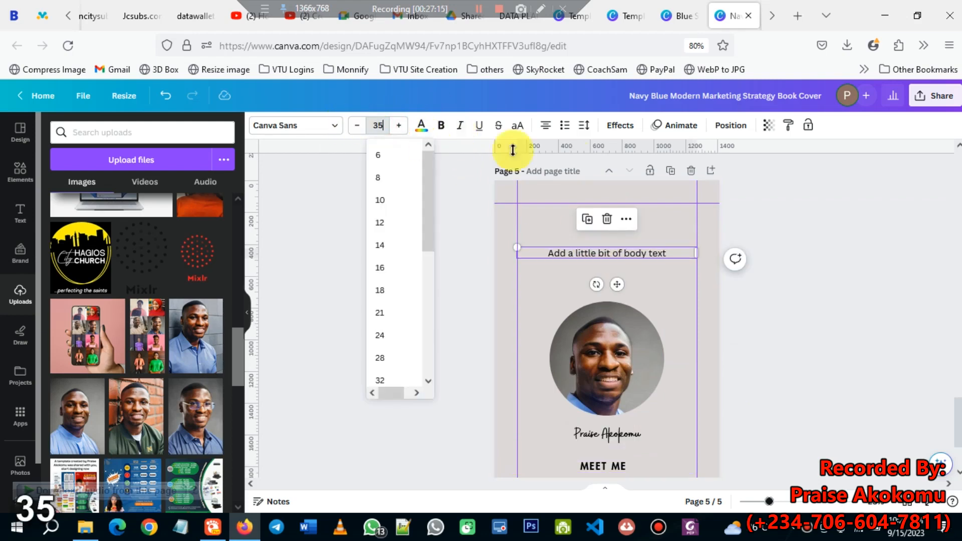
left_click(783, 325)
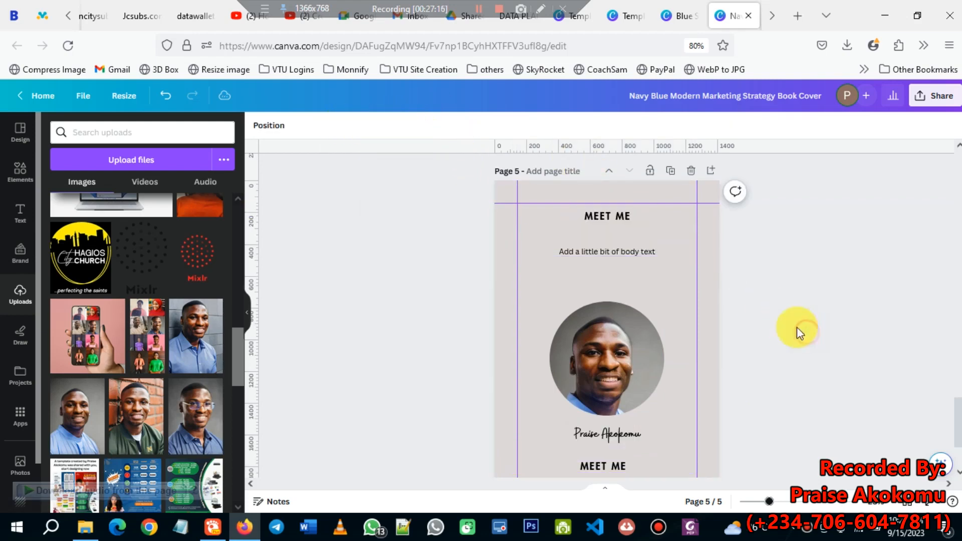
- Replace the text of the copied heading below the author's name with "LET'S CONNECT"
left_click(617, 434)
left_click(857, 303)
scroll(639, 356, "down", 2)
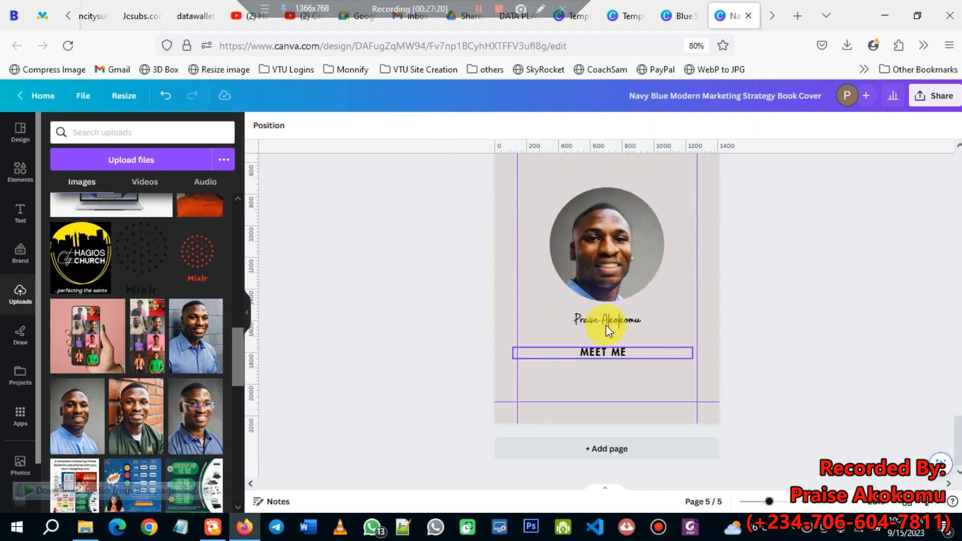
left_click(604, 354)
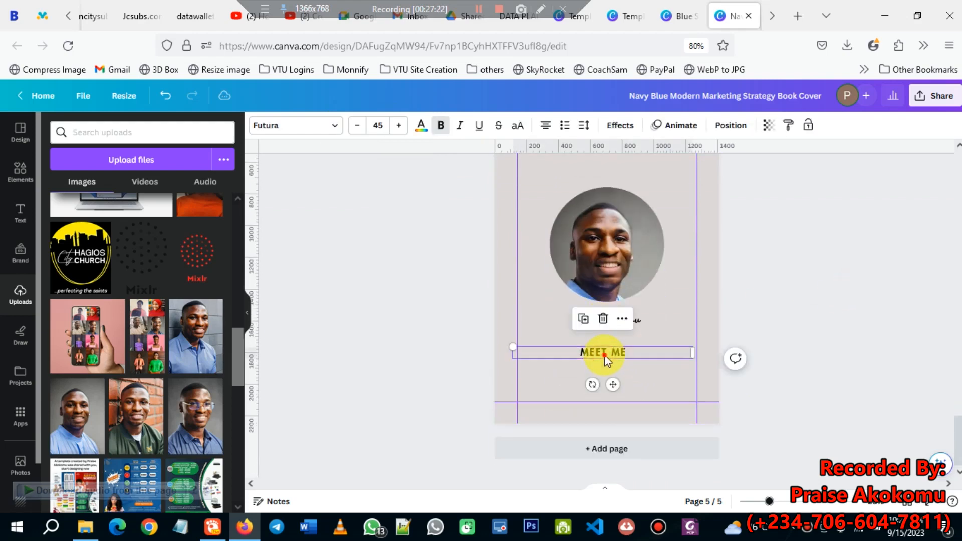
left_click(605, 354)
type("let")
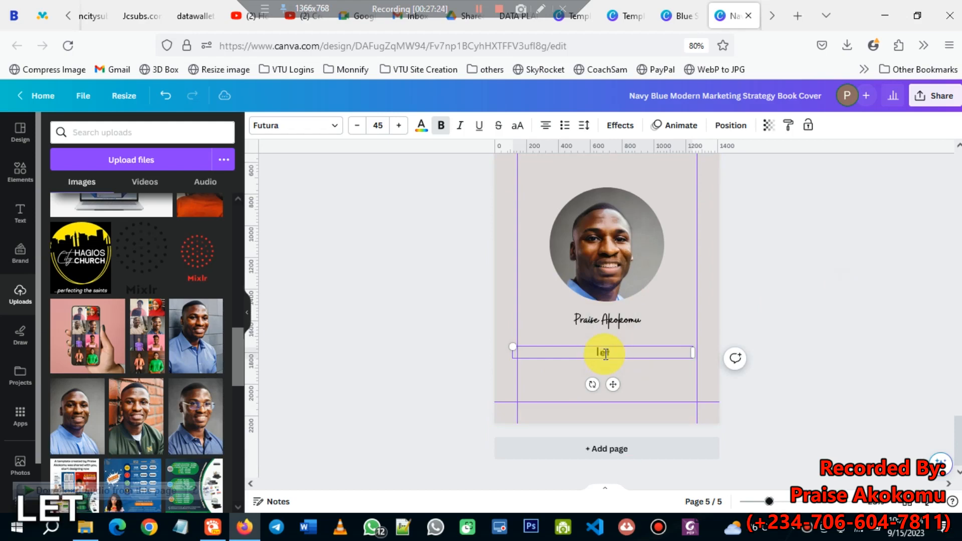
key("BackSpace")
type("Let")
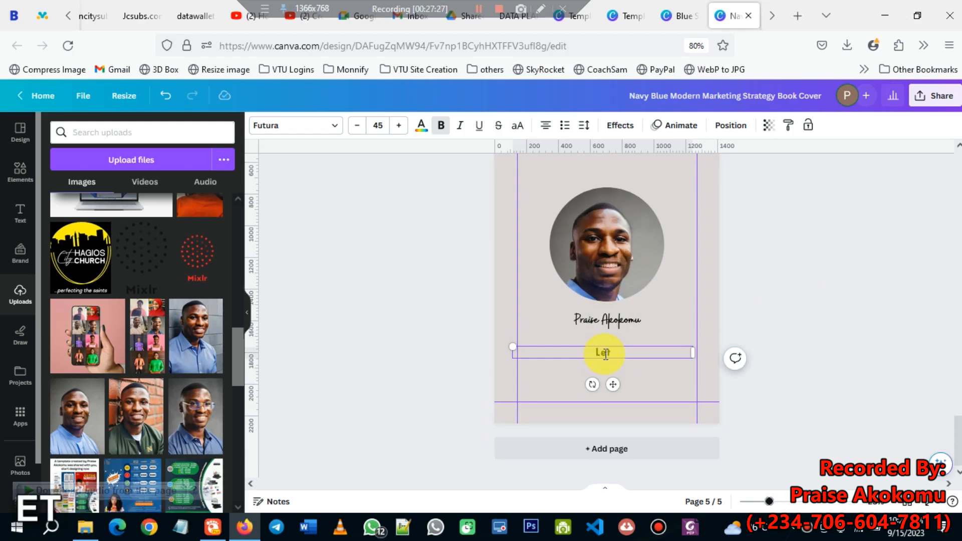
key("BackSpace")
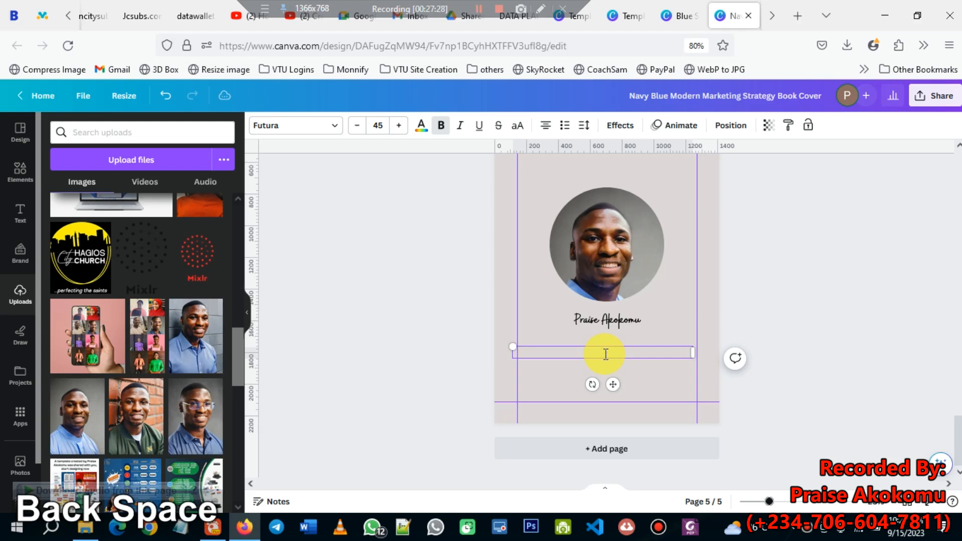
type("L")
type("ET'")
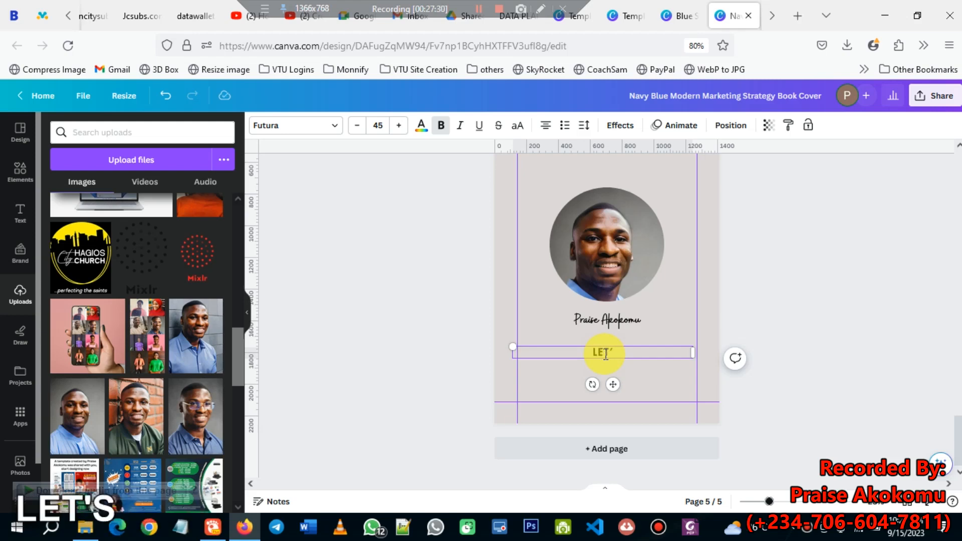
type("S CONNECT")
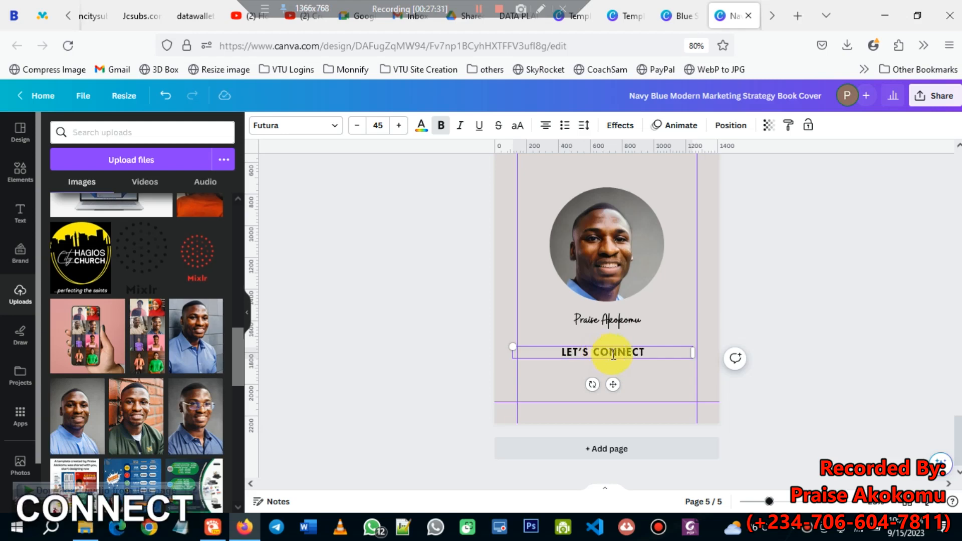
left_click(790, 261)
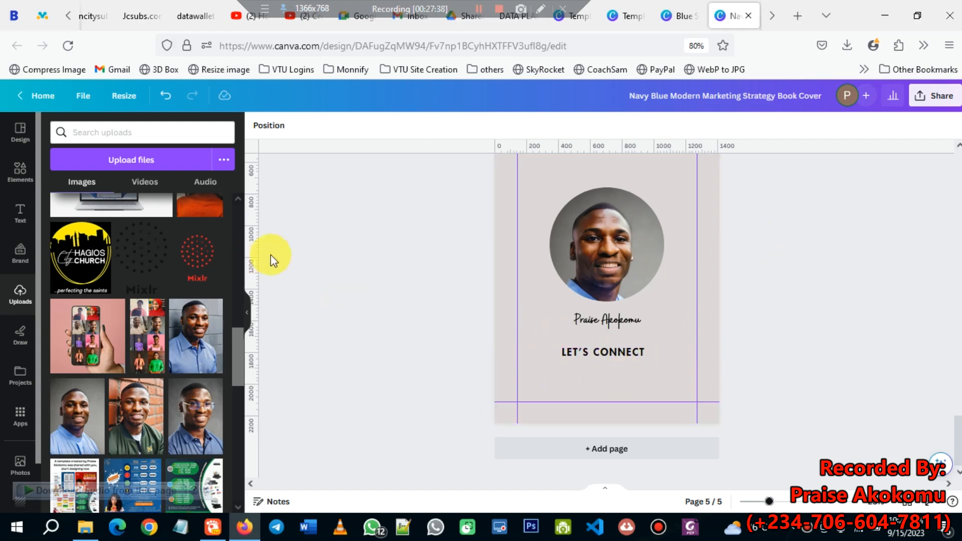
- Add a plain line from the shape elements and move it to the left side of the "LET'S CONNECT" heading
left_click(20, 176)
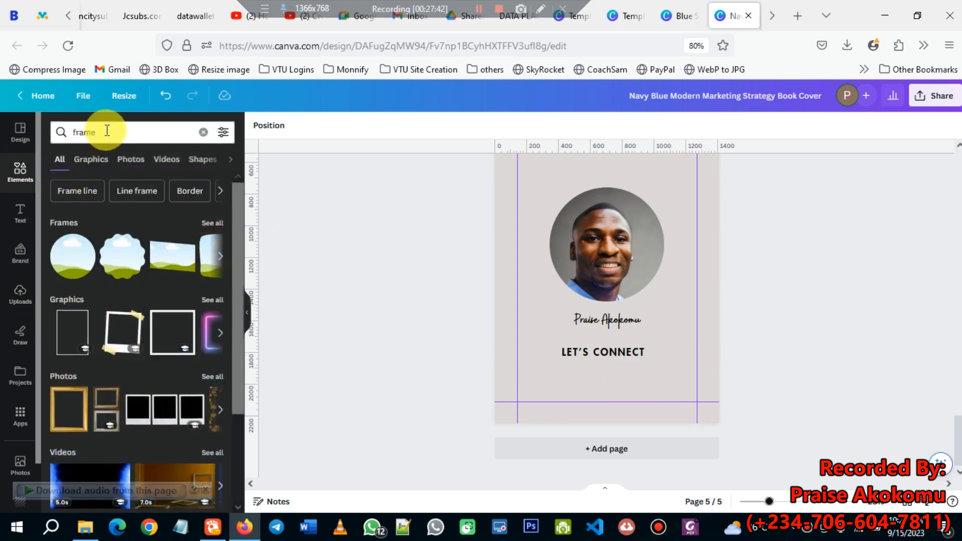
left_click(203, 132)
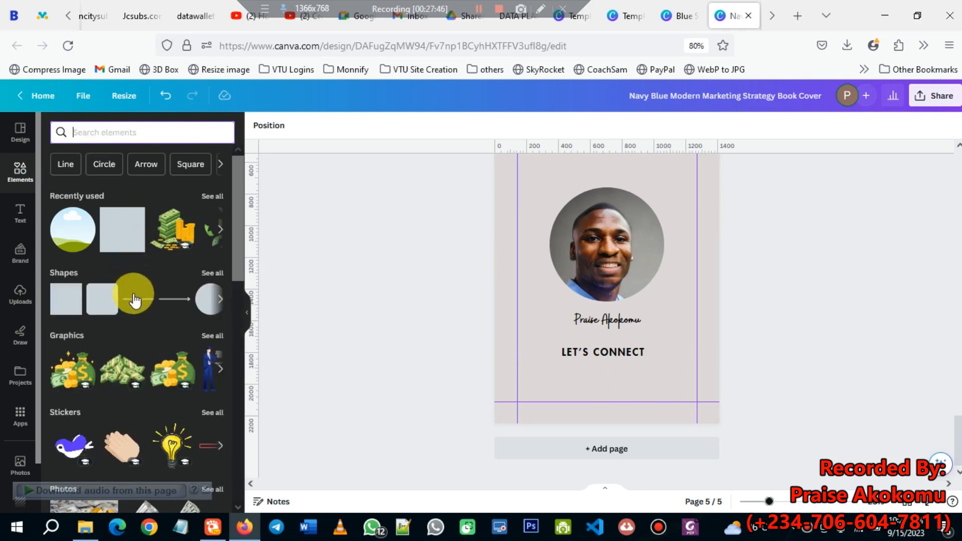
left_click(138, 303)
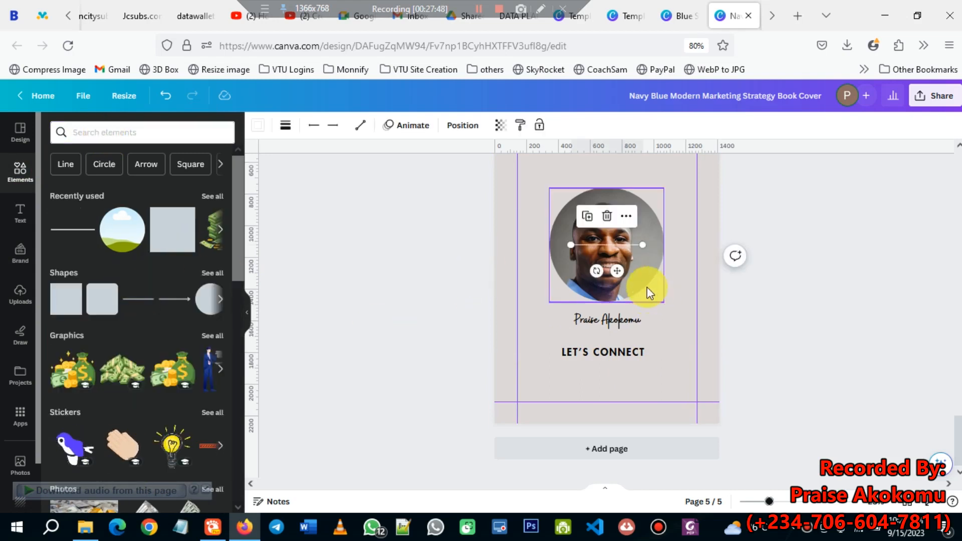
left_click_drag(615, 272, 534, 380)
- Colour the new line beside "LET'S CONNECT" with the very dark brown shade from the author photo's colours
scroll(534, 380, "up", 7, "ctrl")
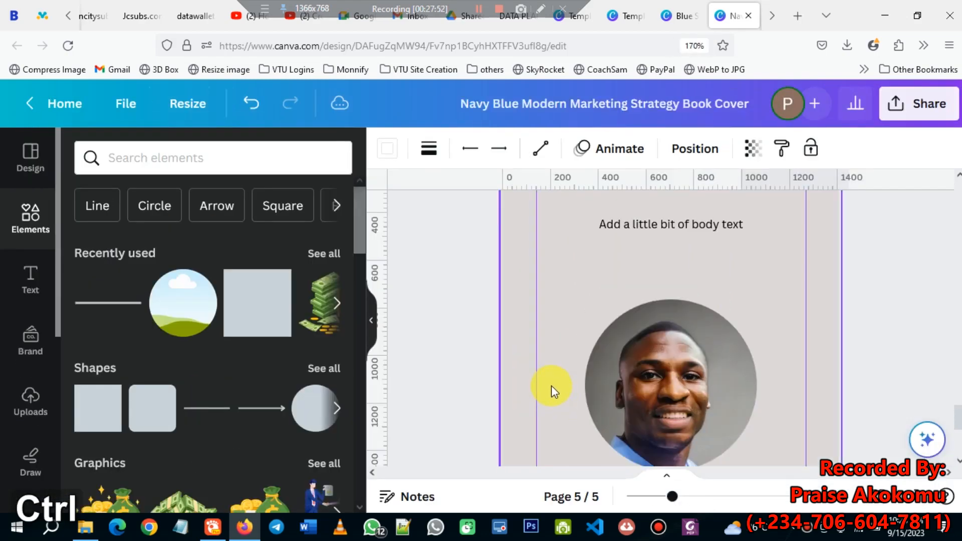
scroll(629, 369, "down", 4, "ctrl")
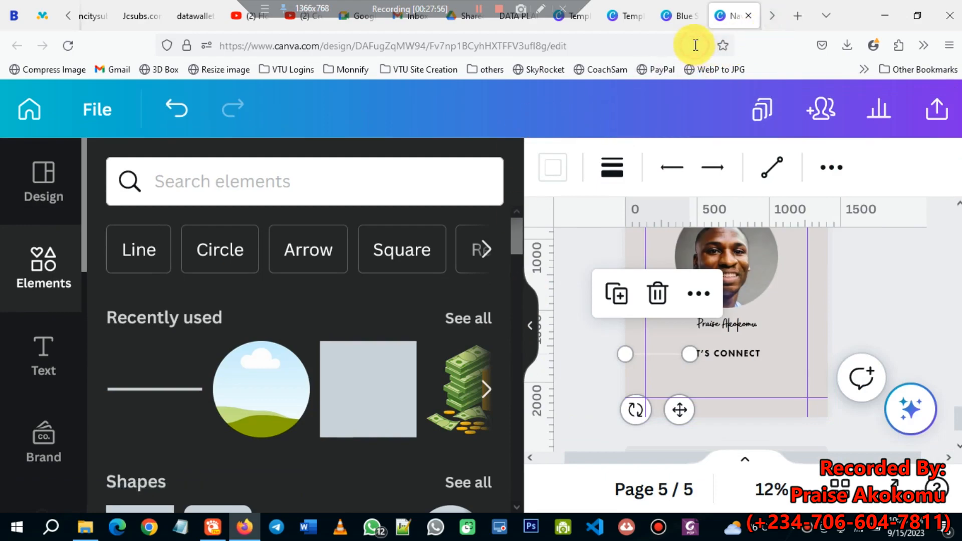
left_click(695, 46)
scroll(655, 294, "up", 3, "ctrl")
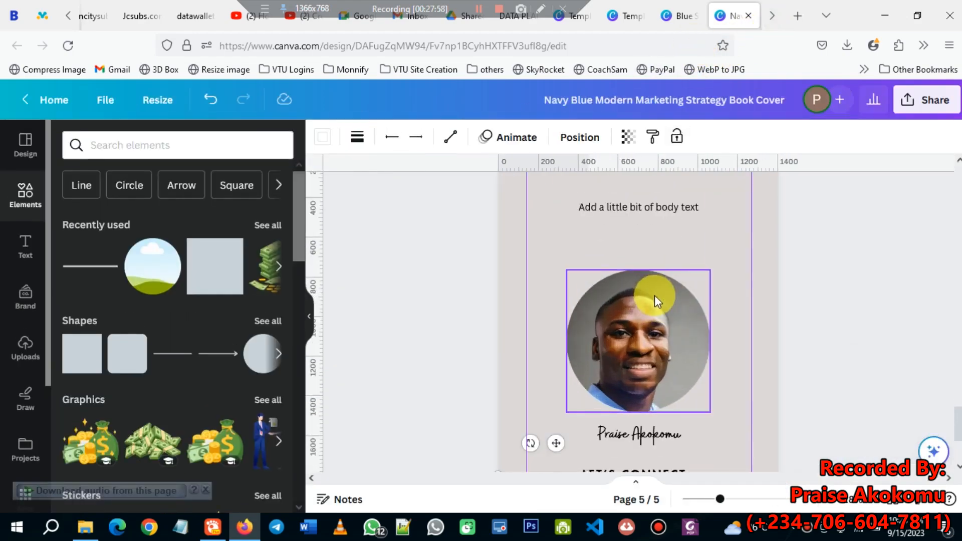
scroll(655, 296, "down", 3)
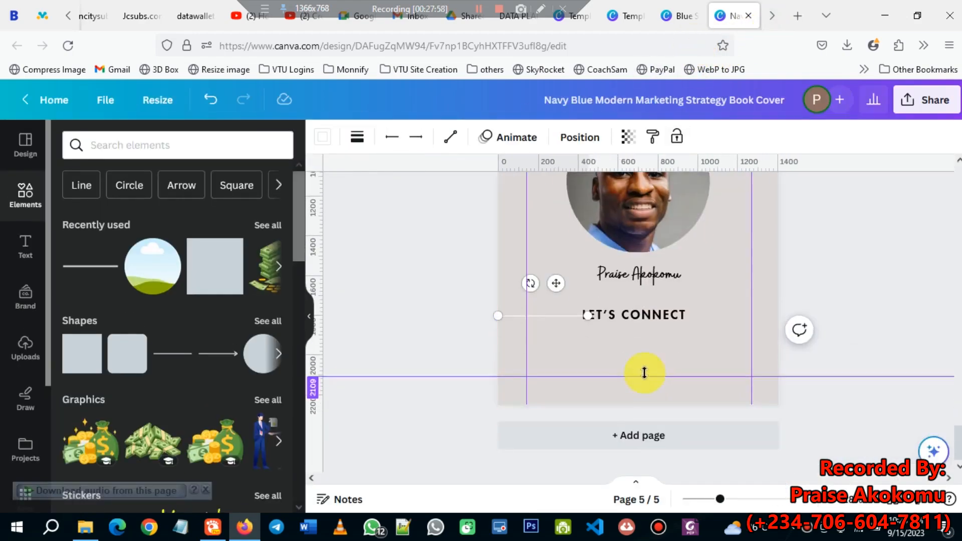
left_click(325, 137)
left_click(121, 228)
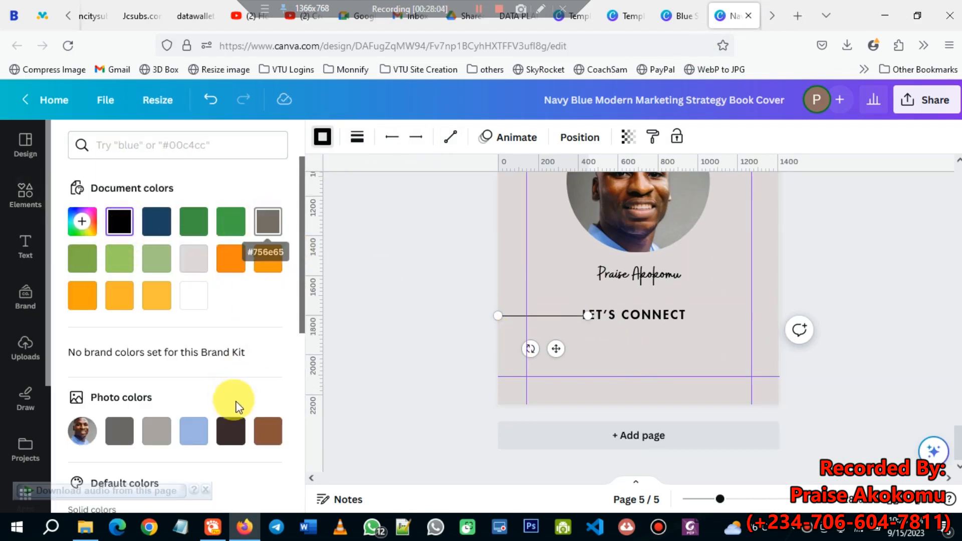
left_click(231, 435)
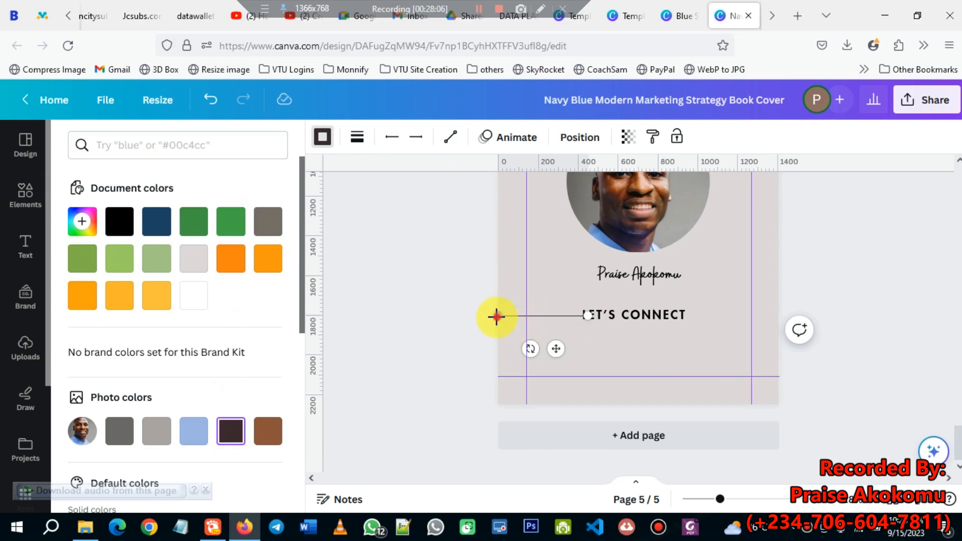
- Shorten the line from its outer end and position it level with and directly before the "LET'S CONNECT" heading
left_click_drag(497, 316, 557, 316)
left_click_drag(583, 352, 572, 352)
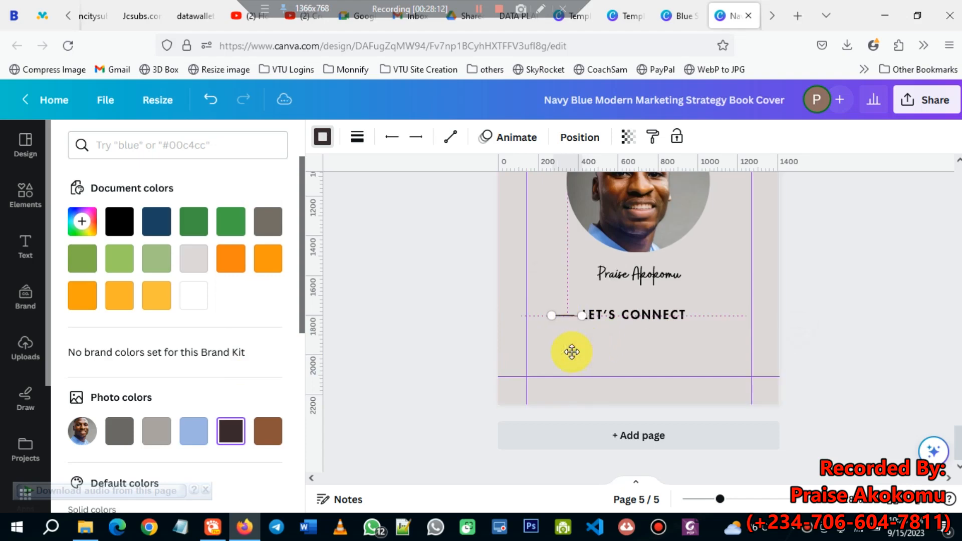
left_click(357, 137)
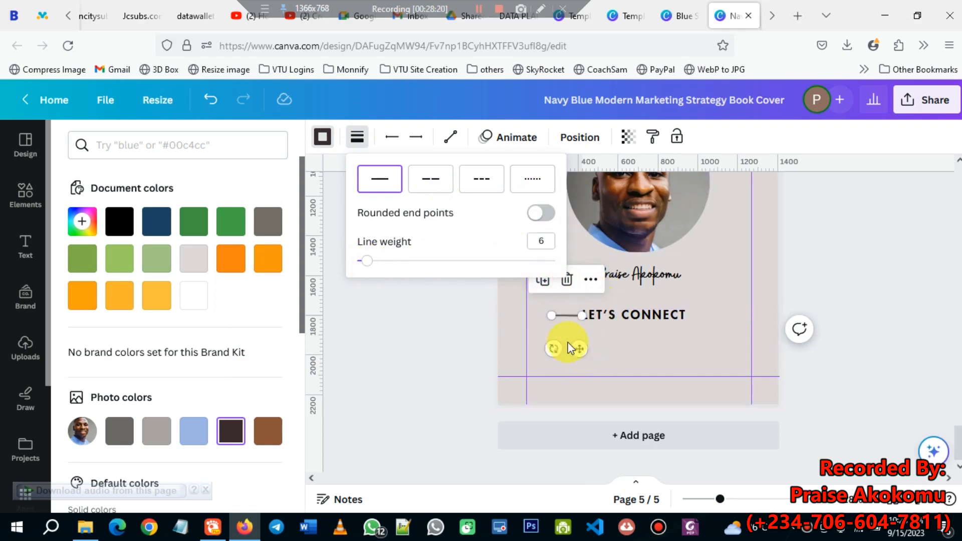
left_click(636, 343)
left_click(572, 327)
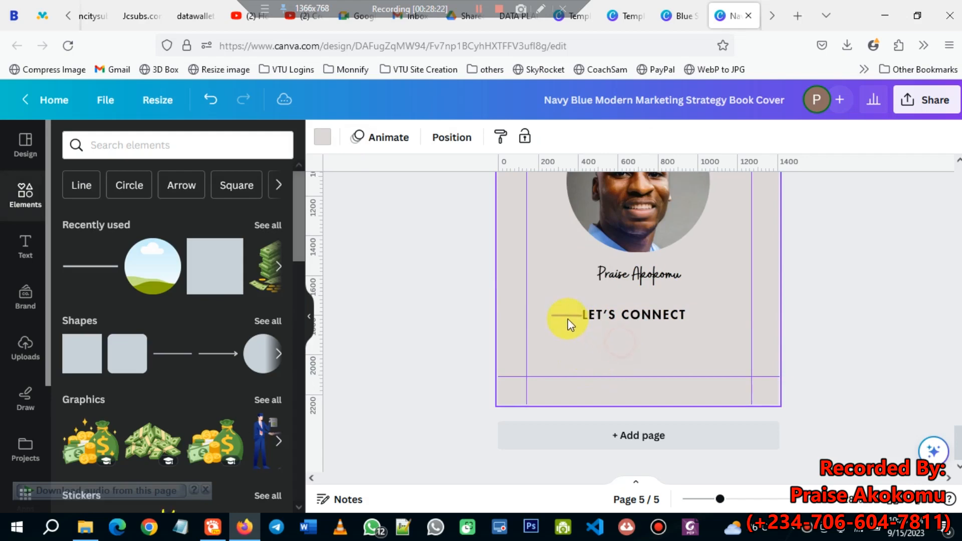
left_click(571, 324)
mouse_move(576, 350)
left_mouse_down()
mouse_move(676, 344)
mouse_move(585, 348)
left_mouse_up()
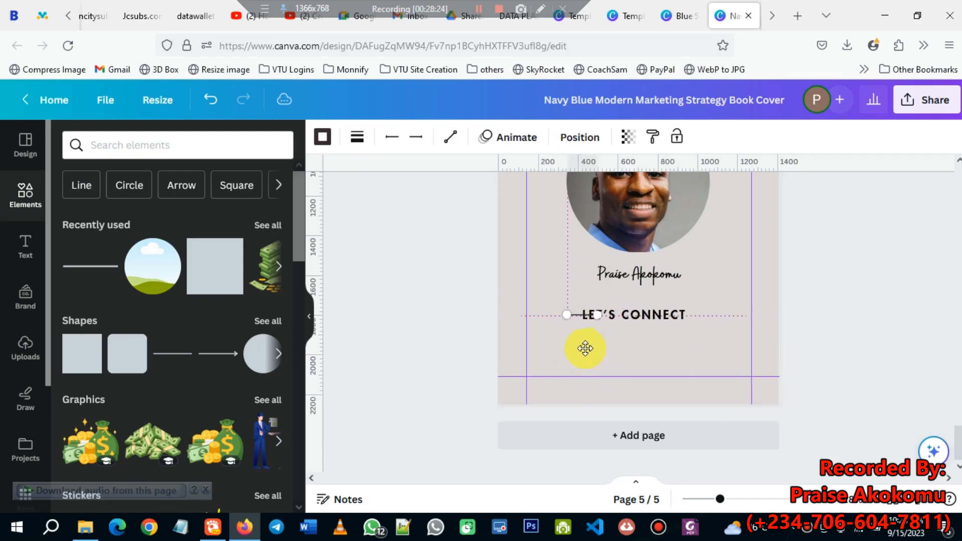
left_click(622, 355)
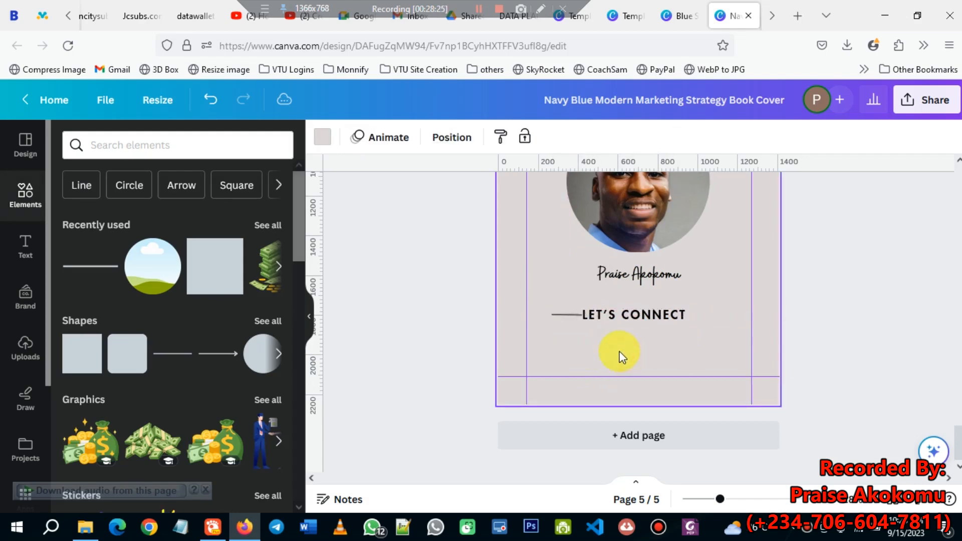
- Shorten the line from its inner end so that a small gap separates it from "LET'S CONNECT"
scroll(617, 347, "up", 3)
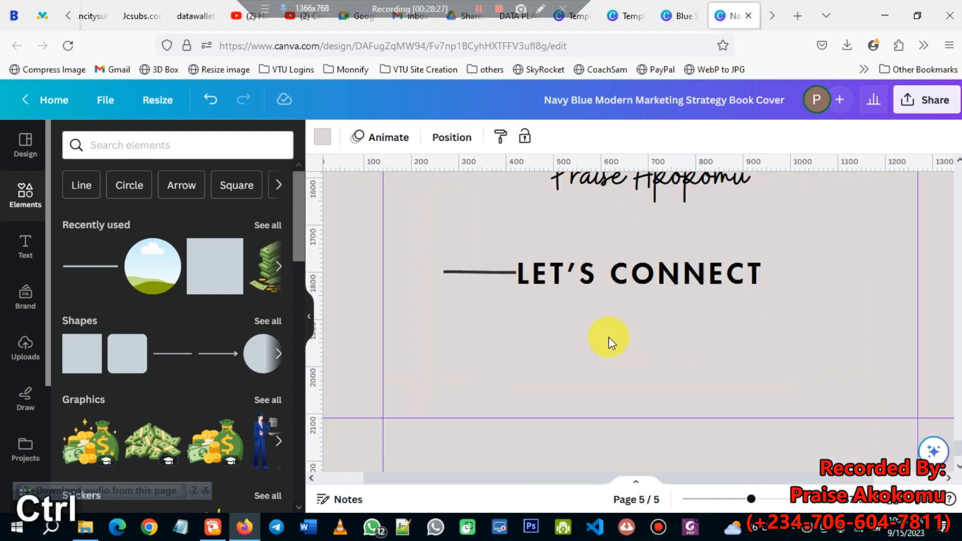
left_click(523, 277)
left_click_drag(515, 273, 511, 273)
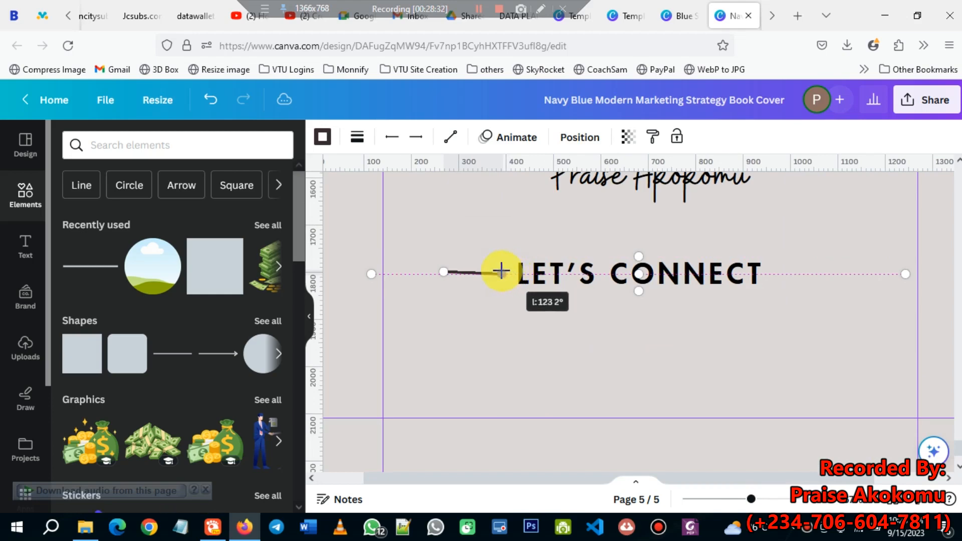
key("ctrl")
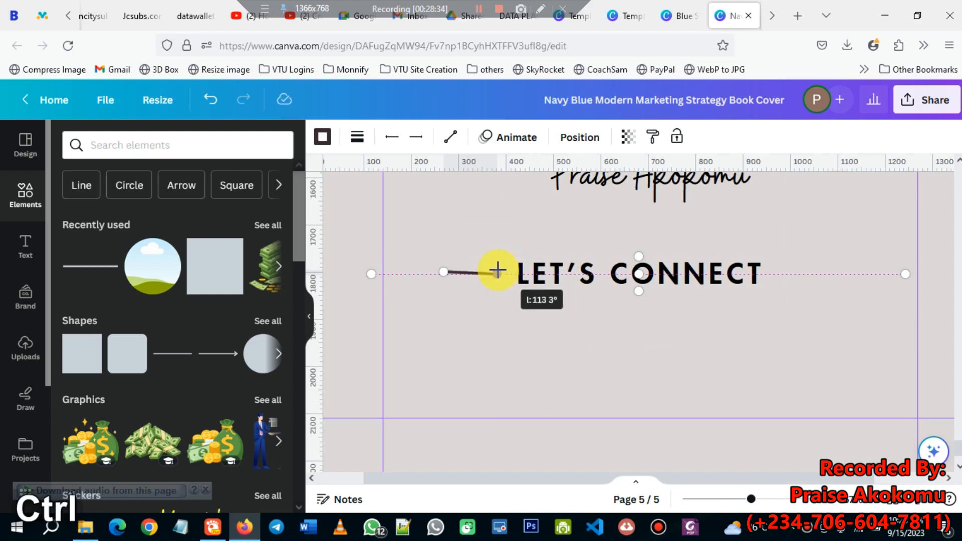
left_click_drag(507, 273, 505, 275)
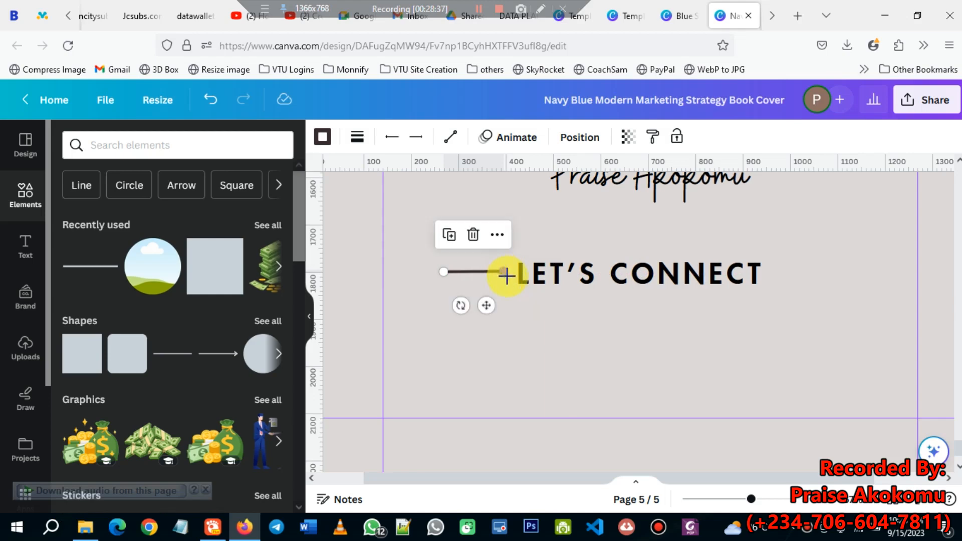
left_click(509, 285)
- Duplicate the line and place the copy after "LET'S CONNECT", level with the first line and with a matching gap
left_click(495, 275)
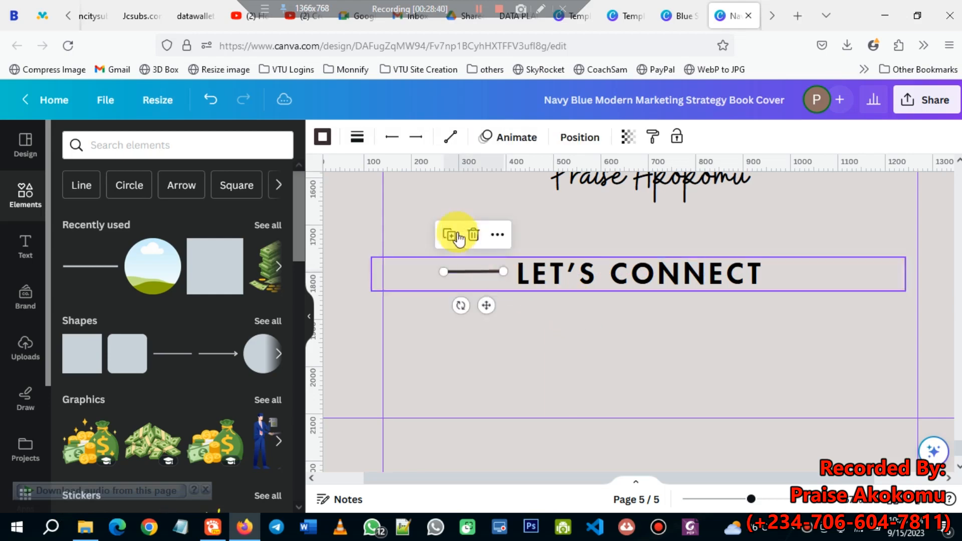
left_click(457, 242)
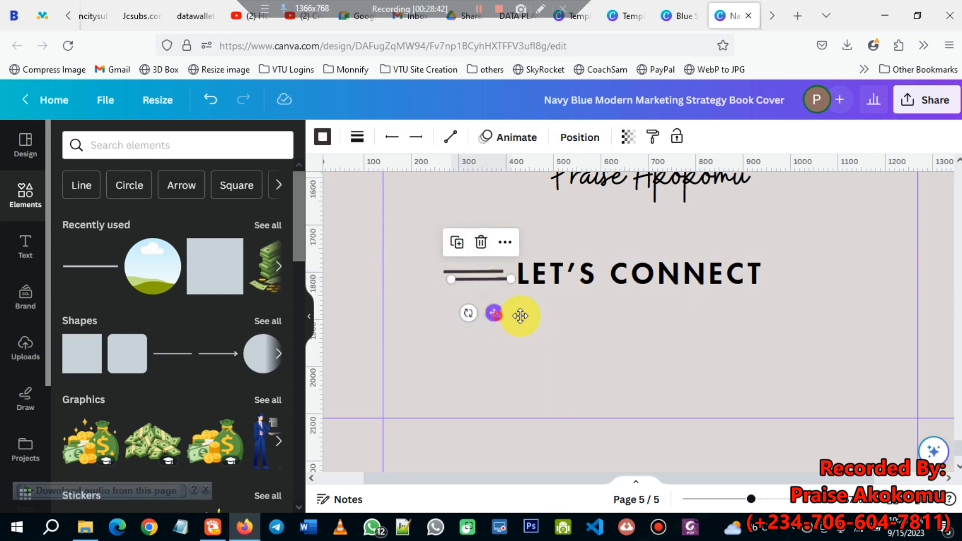
left_click_drag(521, 316, 824, 305)
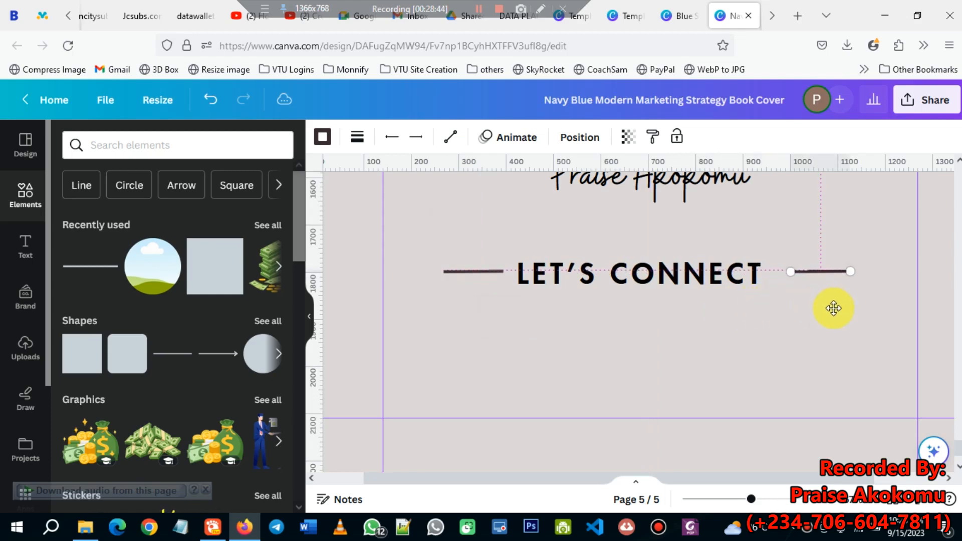
left_click_drag(821, 309, 822, 307)
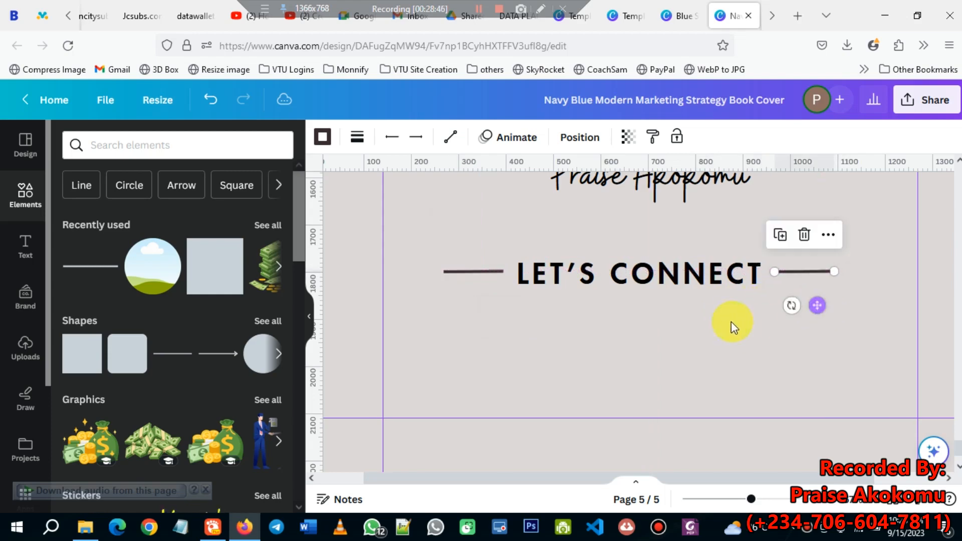
scroll(726, 328, "down", 3, "ctrl")
left_click(902, 306)
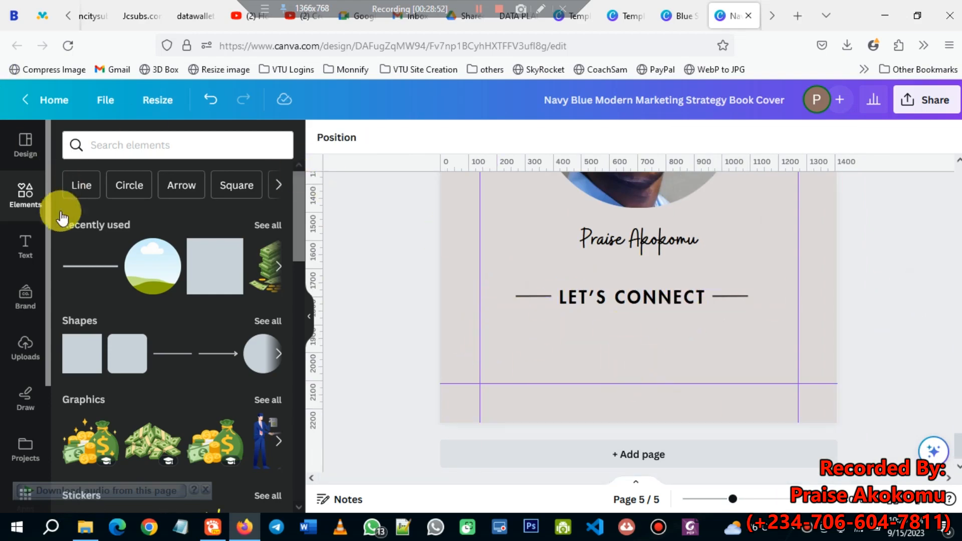
- Search the elements library with the recent term "faceook" to find Facebook icons
left_click(109, 145)
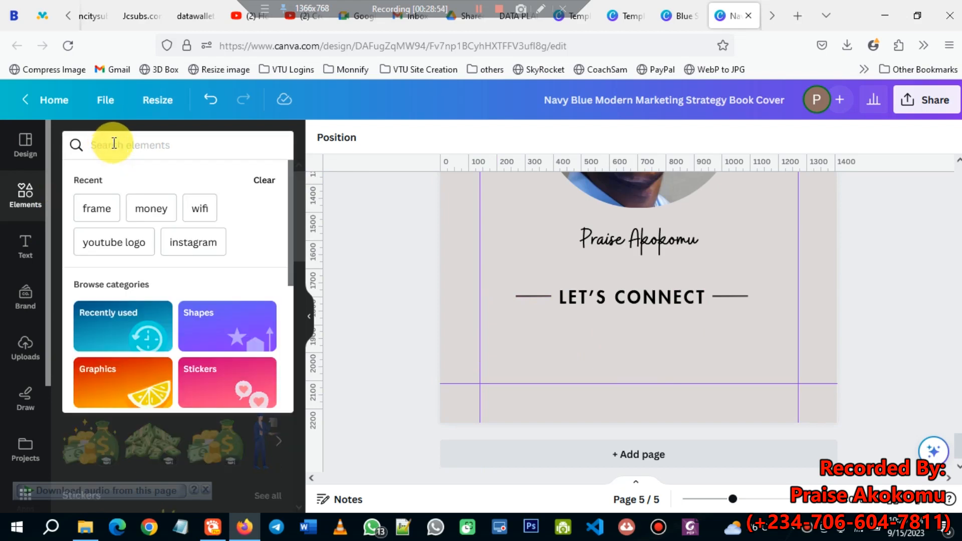
left_click(23, 193)
left_click(147, 146)
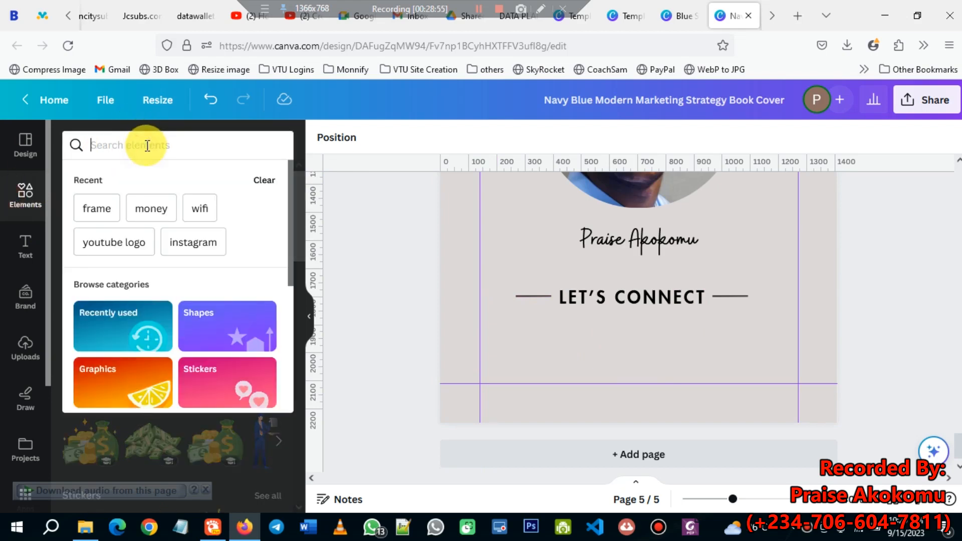
type("FA")
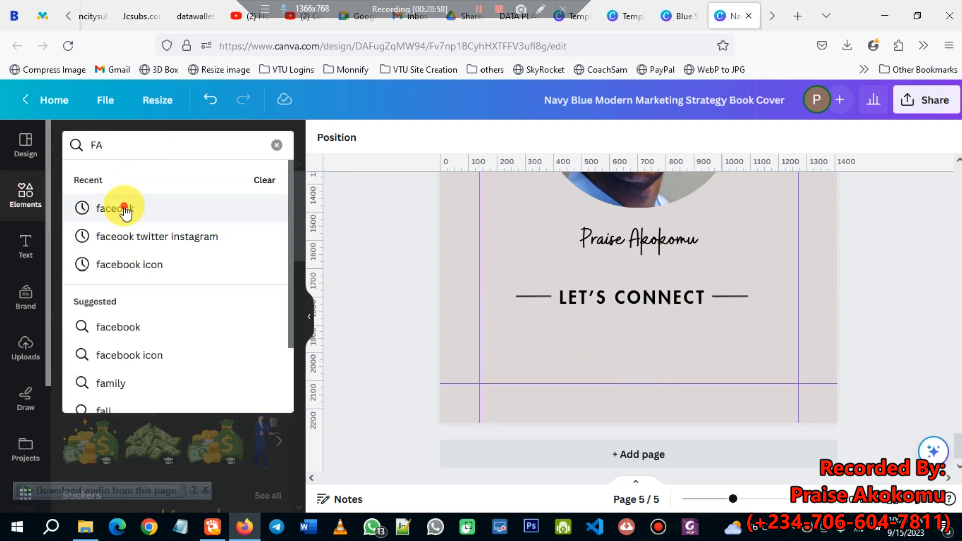
left_click(124, 208)
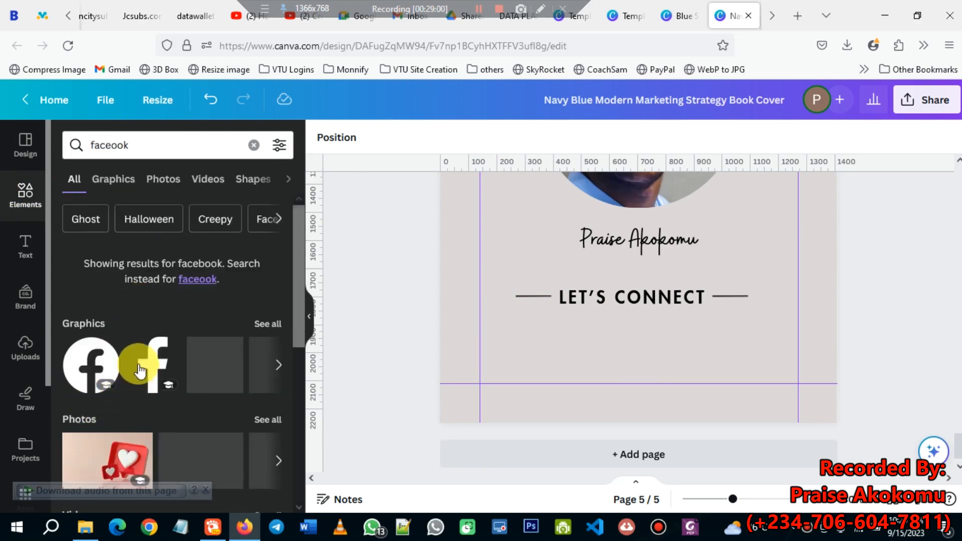
- Show all graphics results and add the plain round Facebook icon with the cut-out "f" to the author page
scroll(193, 369, "down", 3)
scroll(203, 357, "up", 3)
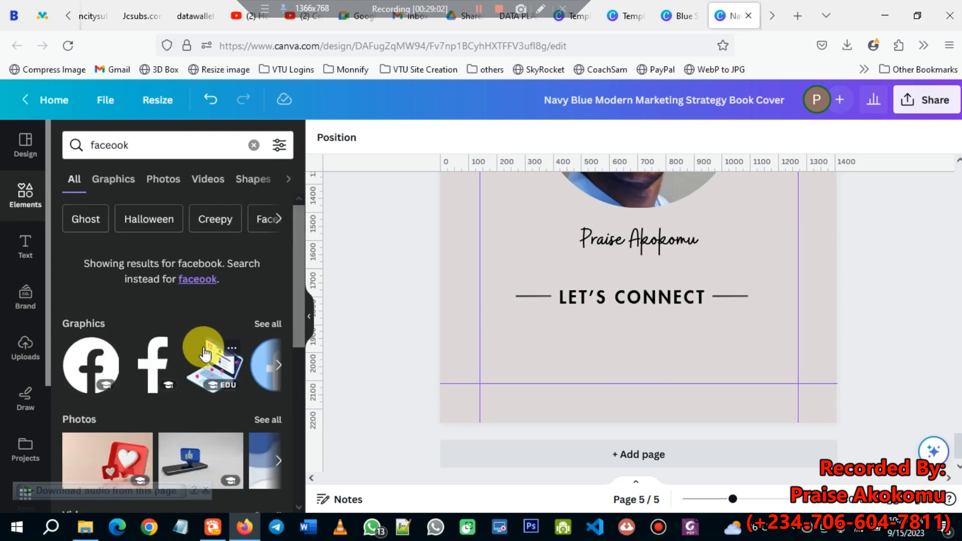
left_click(264, 323)
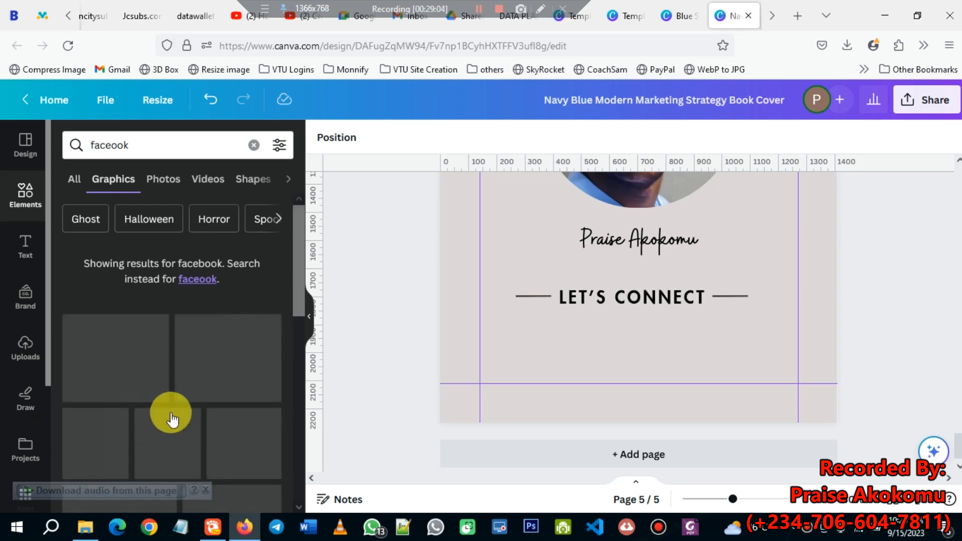
scroll(172, 419, "down", 2, "ctrl")
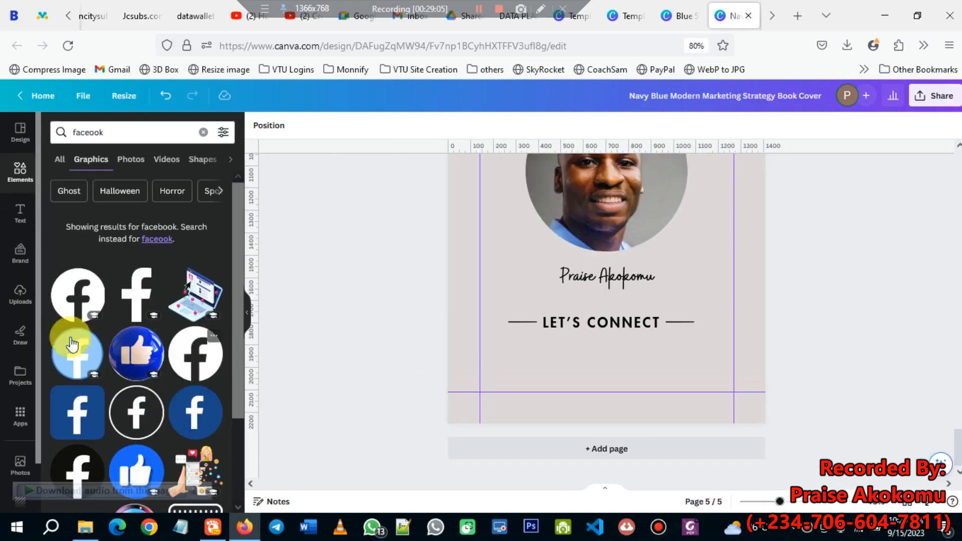
left_click(202, 357)
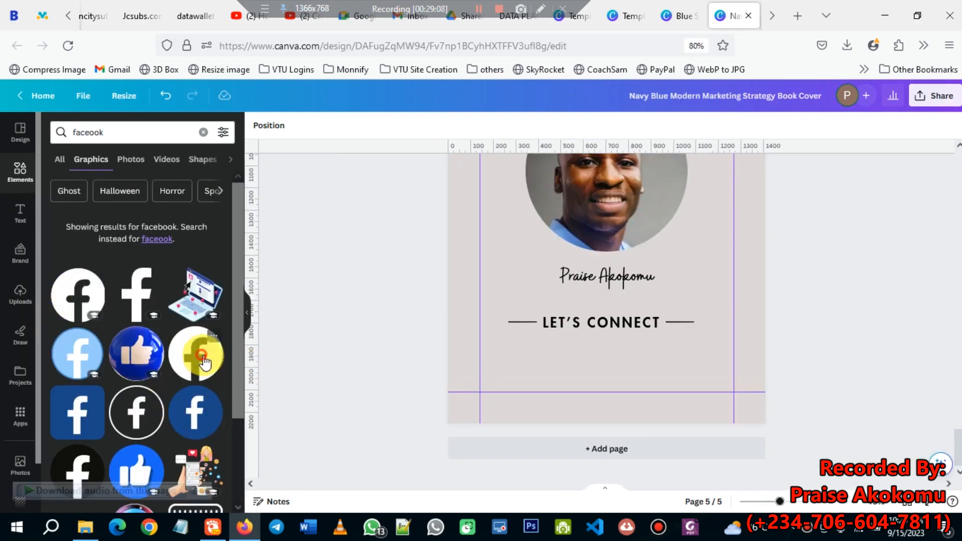
- Shrink the Facebook icon to a small badge and place it just below the left end of the "LET'S CONNECT" heading
scroll(492, 238, "up", 2)
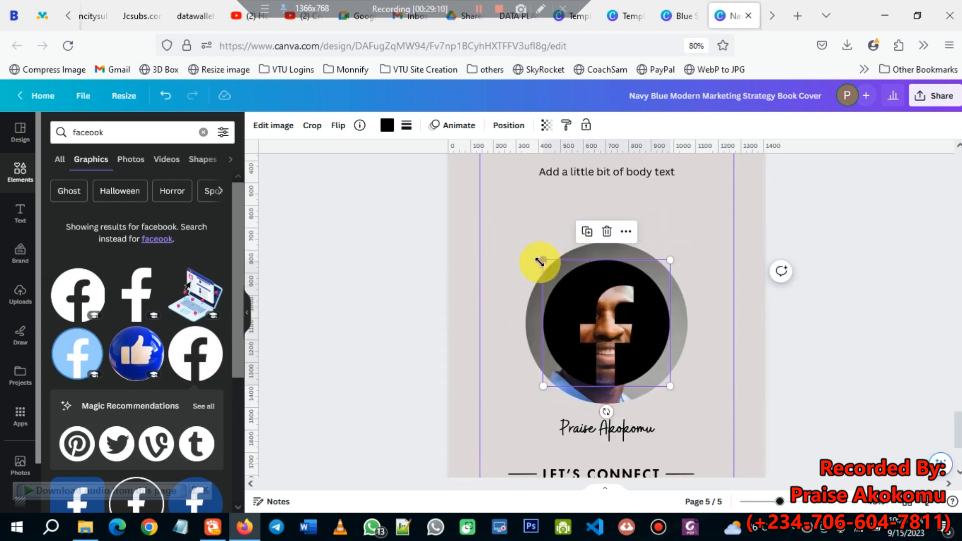
left_click_drag(543, 260, 586, 396)
scroll(638, 327, "down", 2)
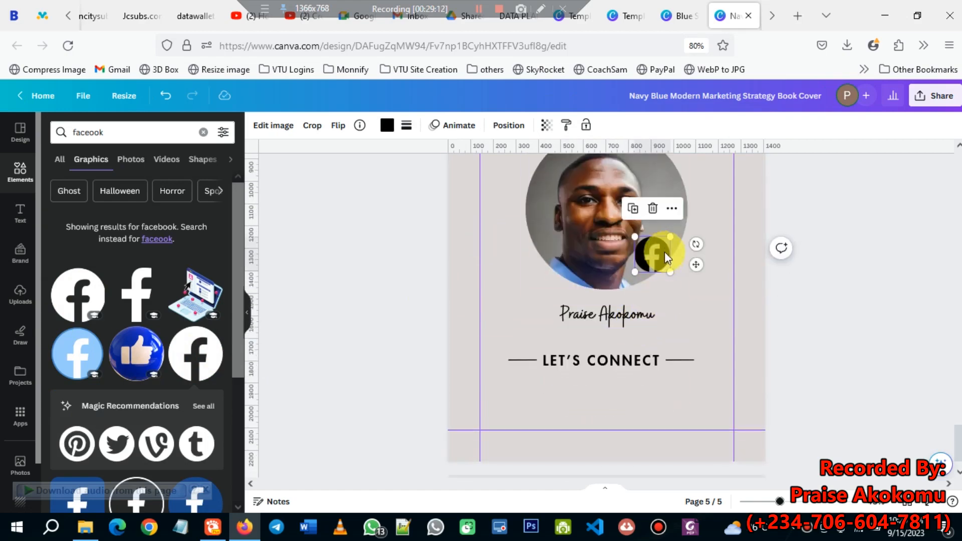
left_click_drag(672, 236, 533, 387)
key("ctrl+z")
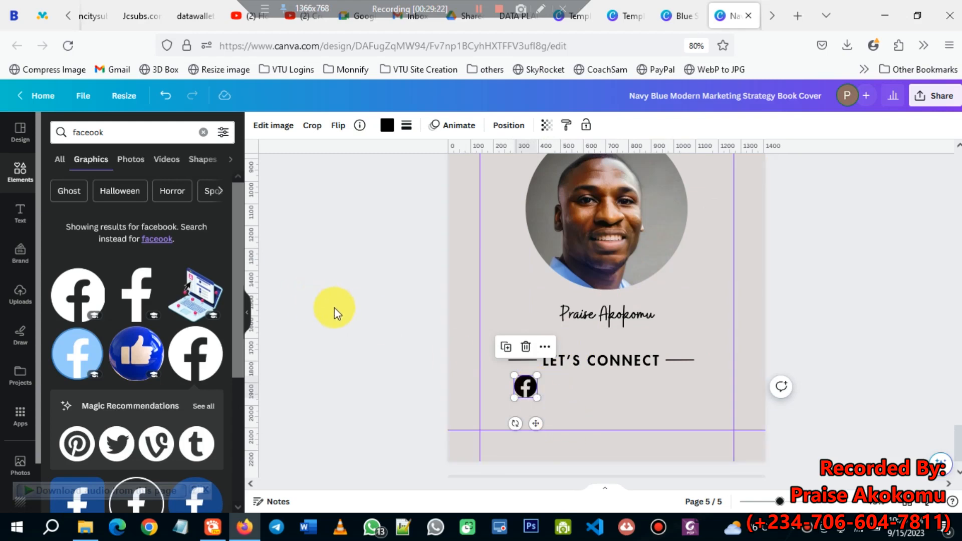
- Search the graphics library for "instagram" and add the plain rounded-square Instagram outline icon to the author page
left_click(98, 131)
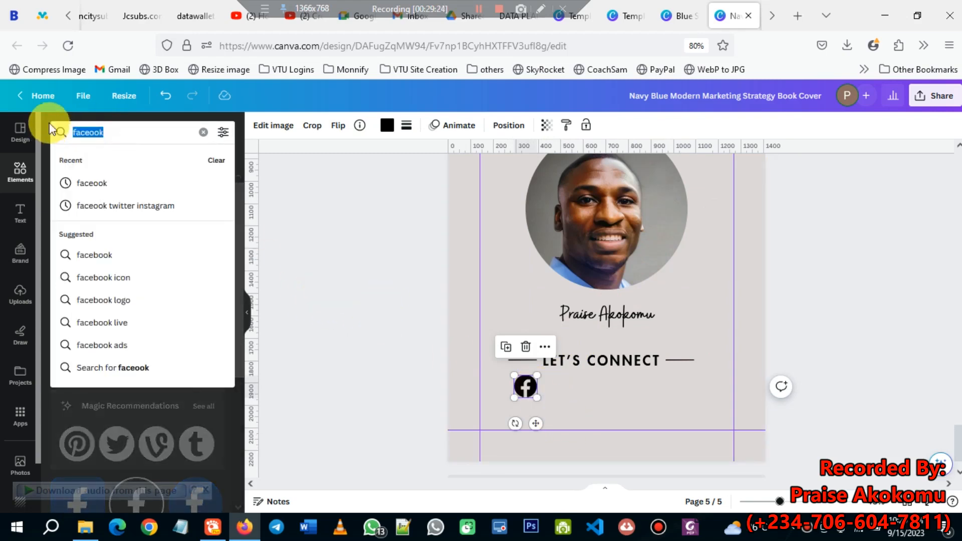
type("INST")
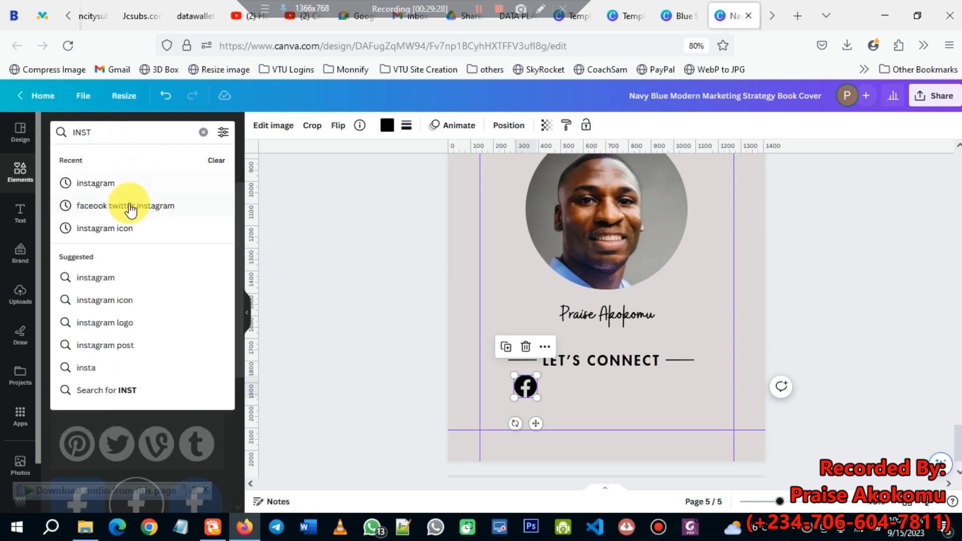
left_click(103, 183)
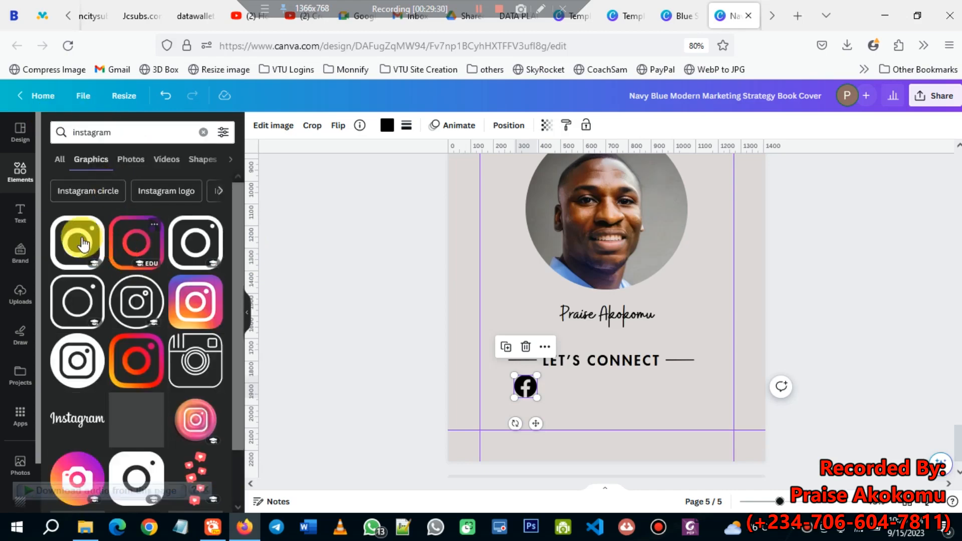
left_click(85, 245)
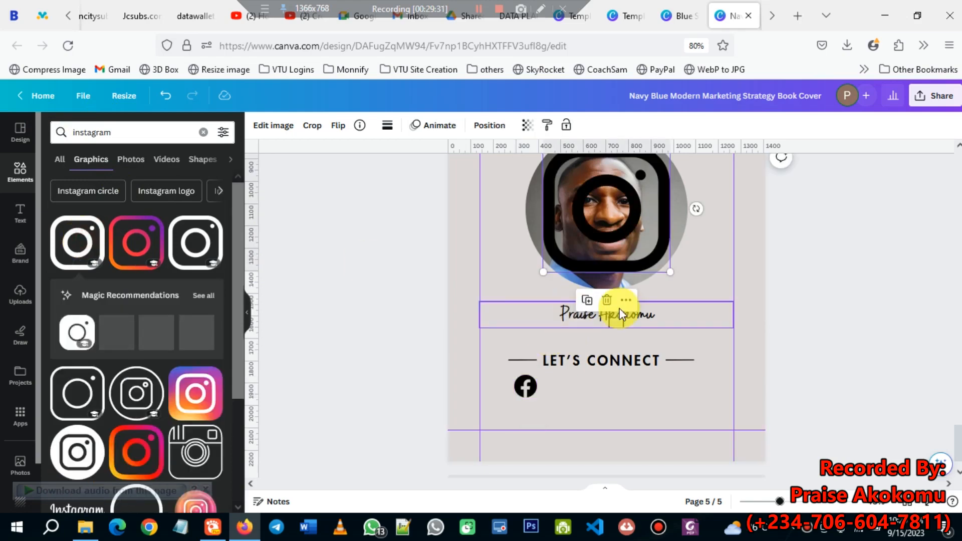
- Shrink the Instagram icon to the Facebook icon's size and place it level beside that icon, under "LET'S CONNECT"
scroll(620, 309, "up", 3)
left_click_drag(671, 224, 576, 501)
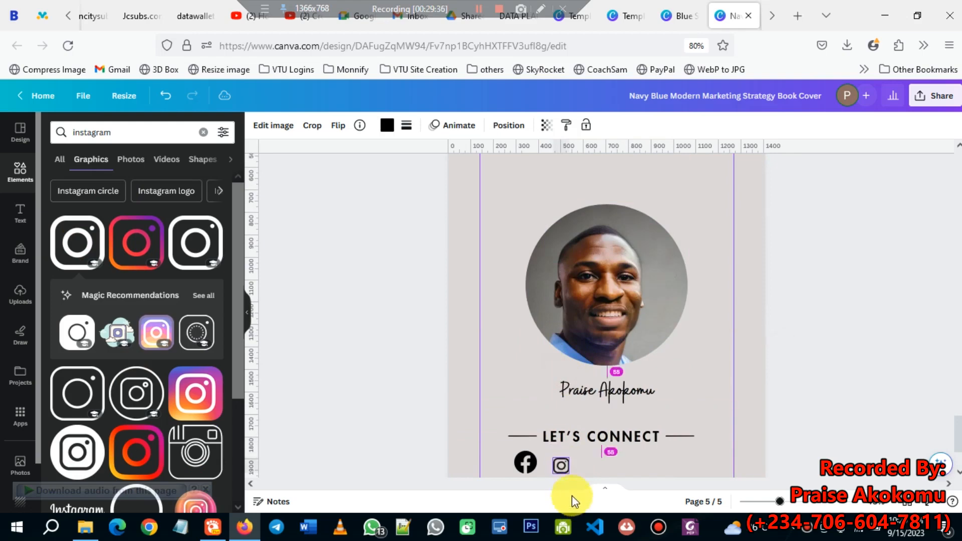
scroll(574, 402, "down", 2)
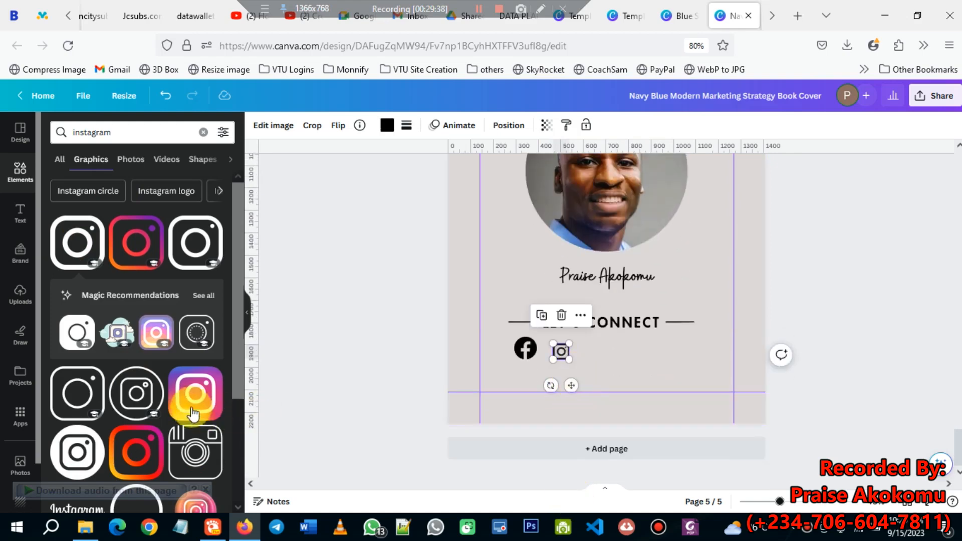
left_click(566, 317)
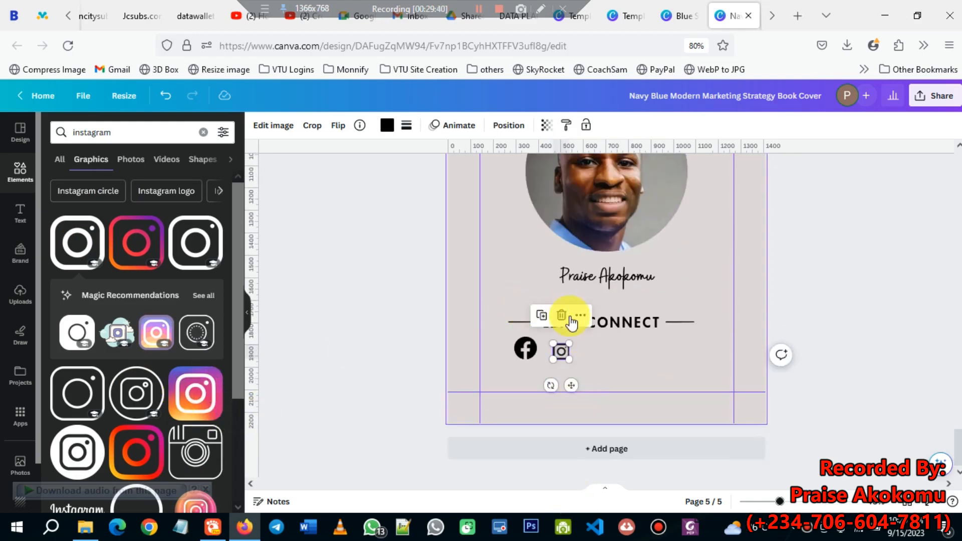
left_click_drag(569, 345, 572, 338)
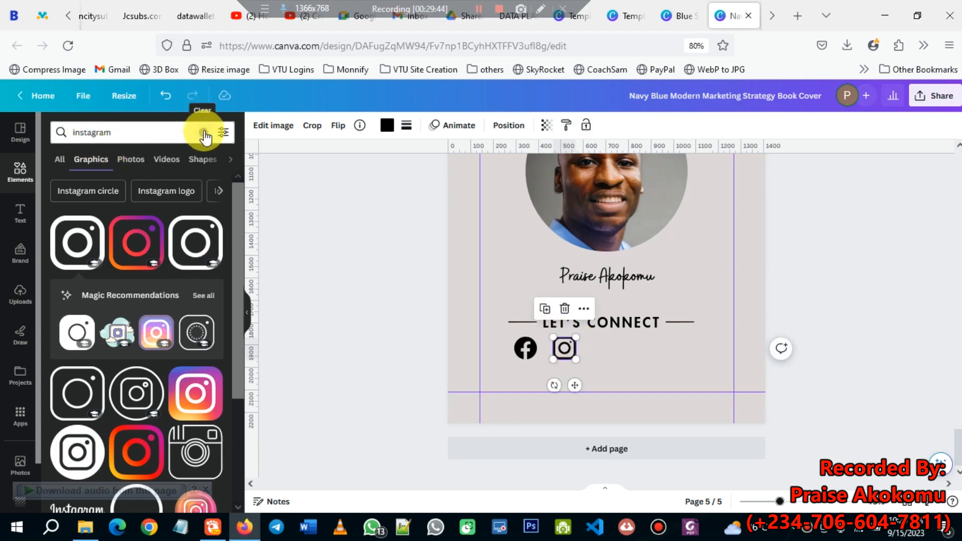
- Search the graphics library for "youtube logo" and add the round white icon with the red play button
left_click(146, 133)
key("ctrl+a")
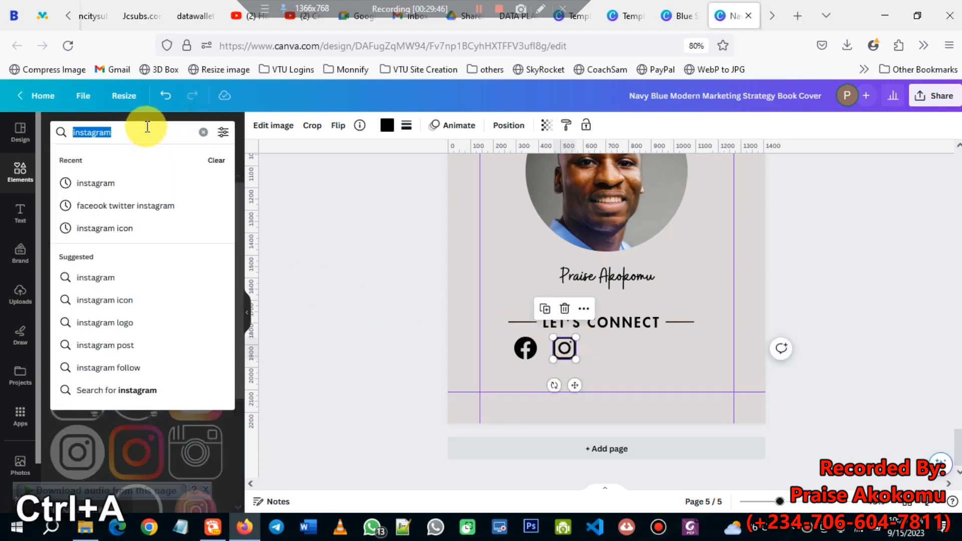
type("YOU")
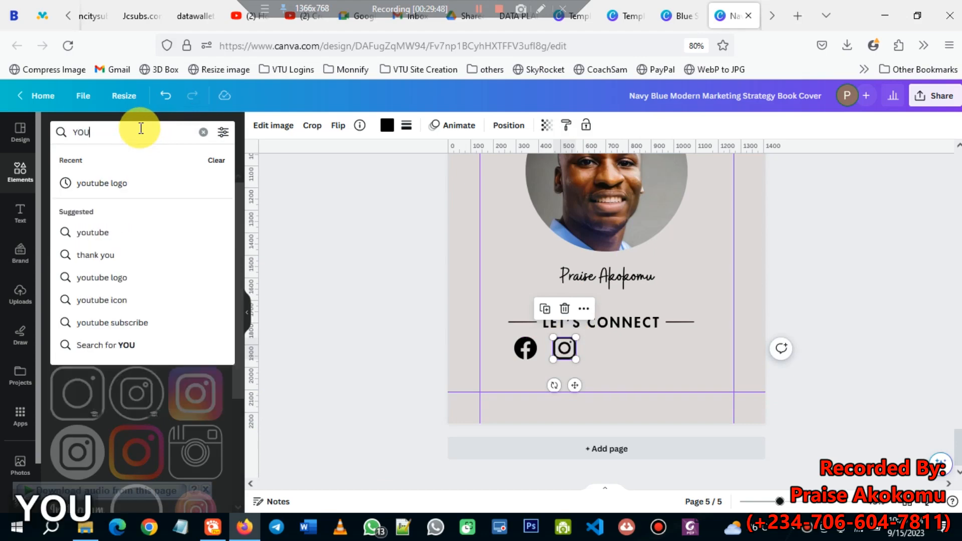
left_click(109, 189)
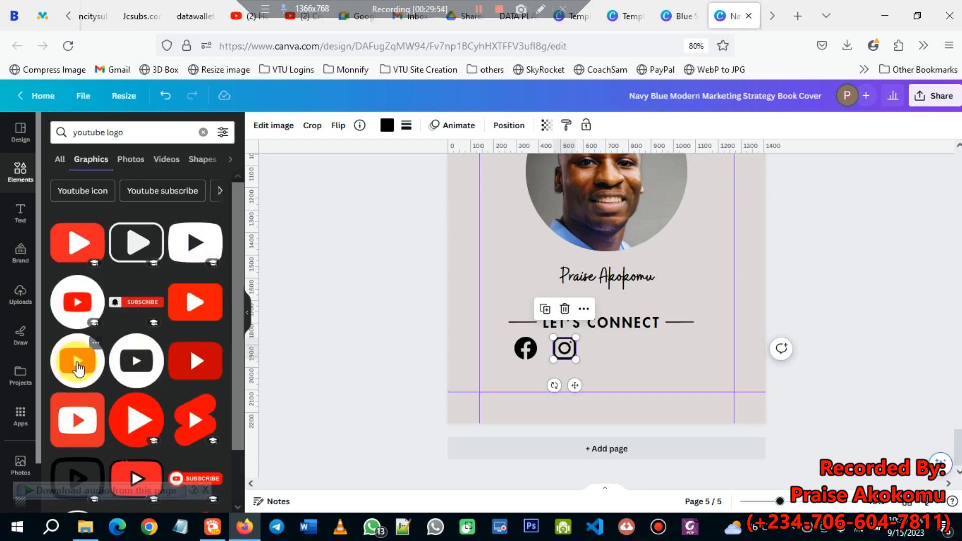
left_click(78, 368)
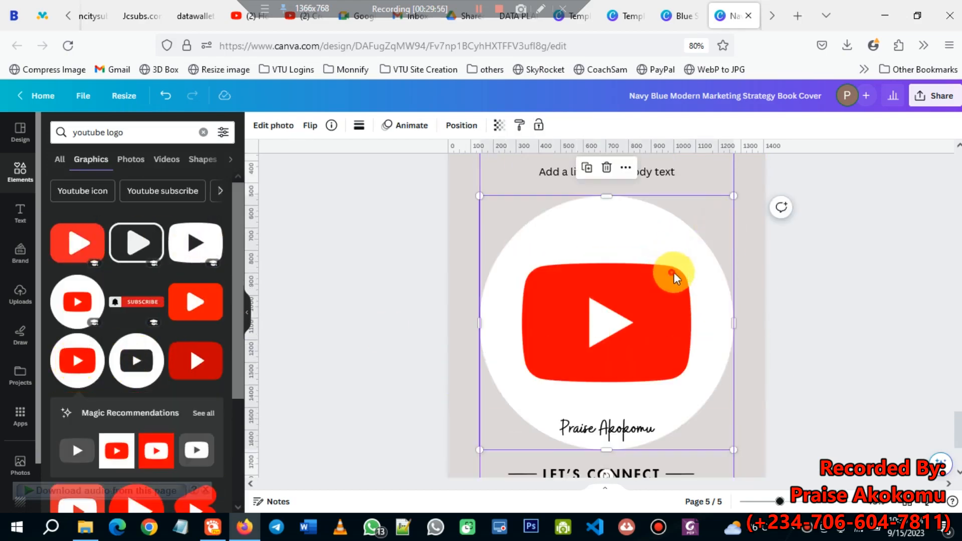
- Shrink the YouTube icon to a small badge and place it beside the Instagram icon, level with the row
left_click_drag(673, 273, 726, 406)
scroll(789, 279, "down", 3)
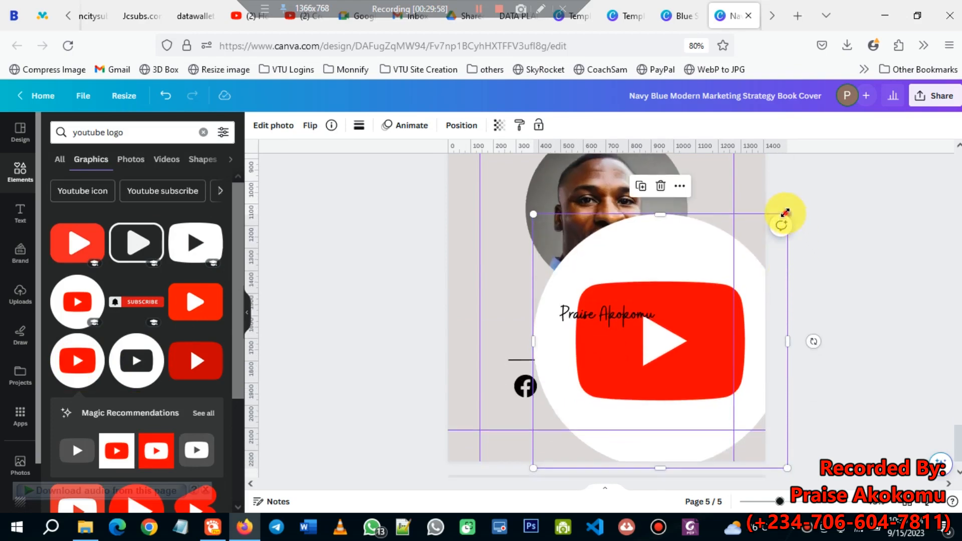
left_click_drag(787, 214, 623, 356)
left_click_drag(550, 400, 524, 420)
scroll(571, 425, "down", 2)
left_click_drag(554, 455, 611, 383)
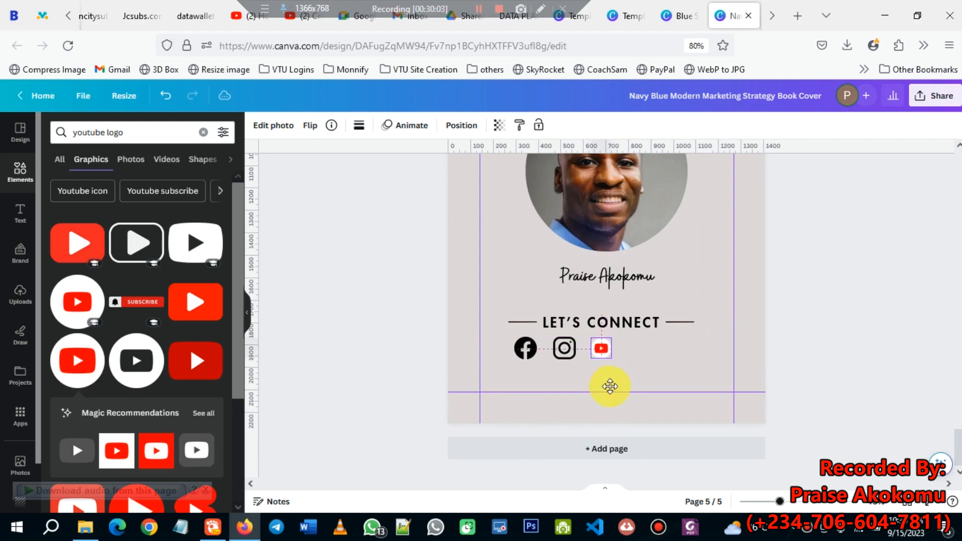
left_click_drag(596, 384, 596, 348)
- Move the Facebook icon closer to the Instagram icon, and level and resize the Instagram icon to match it
left_click(524, 350)
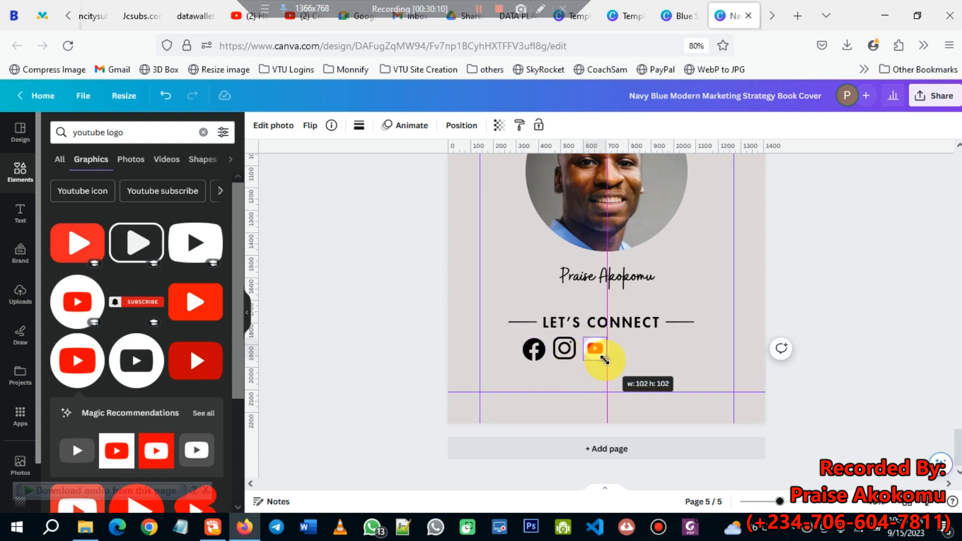
scroll(588, 361, "up", 3)
scroll(587, 361, "up", 2)
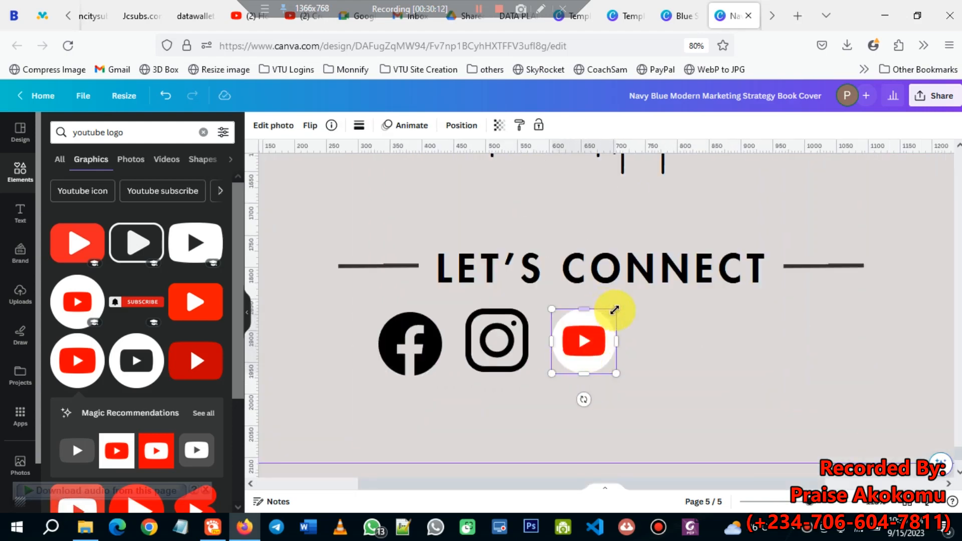
left_click_drag(615, 310, 616, 319)
mouse_move(500, 333)
left_mouse_down()
mouse_move(510, 330)
mouse_move(503, 343)
mouse_move(510, 335)
left_mouse_up()
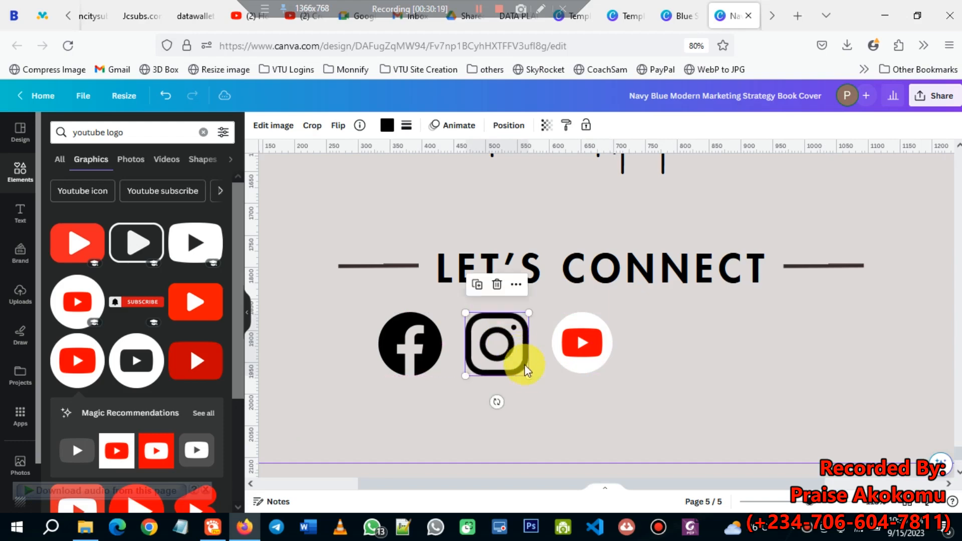
left_click_drag(529, 374, 525, 313)
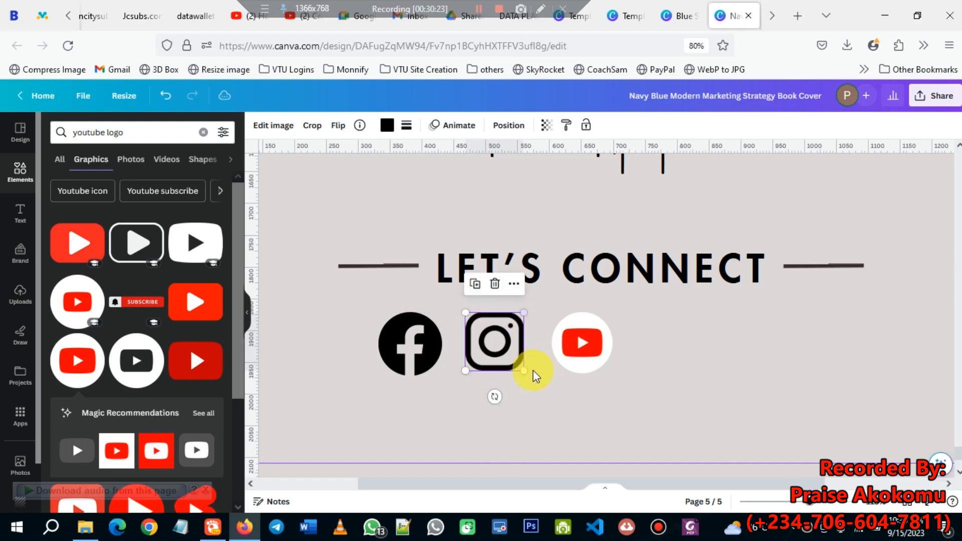
left_click_drag(525, 371, 528, 377)
- Enlarge the YouTube icon slightly to match the other two icons and align the row with equal gaps
left_click(582, 345)
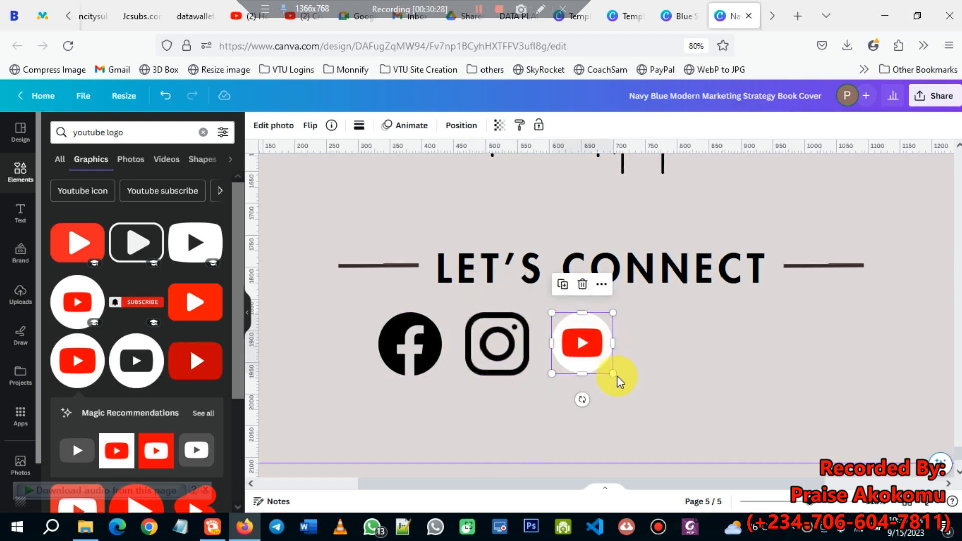
left_click_drag(613, 374, 616, 376)
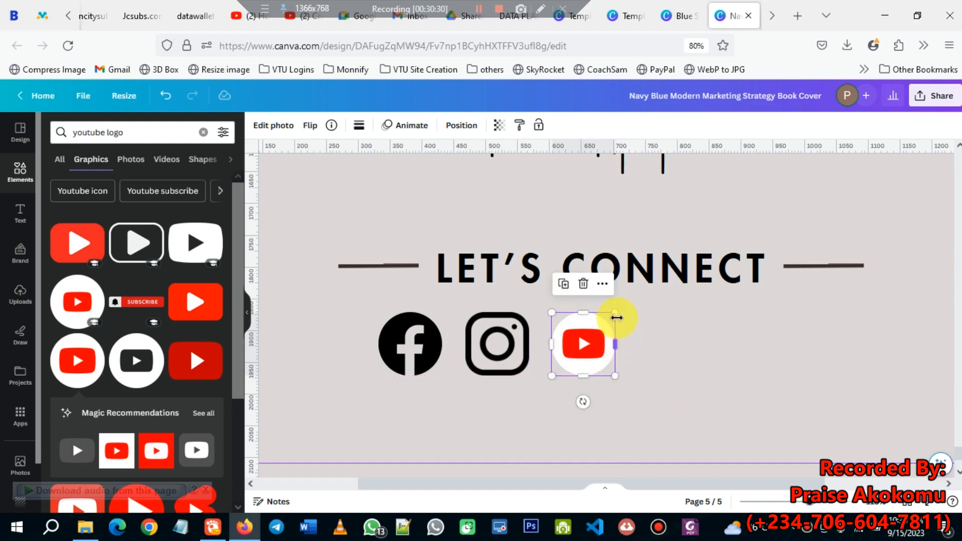
left_click_drag(615, 315, 612, 314)
mouse_move(580, 349)
left_mouse_down()
mouse_move(577, 341)
mouse_move(584, 344)
left_mouse_up()
left_click(502, 354)
left_click_drag(502, 354, 498, 349)
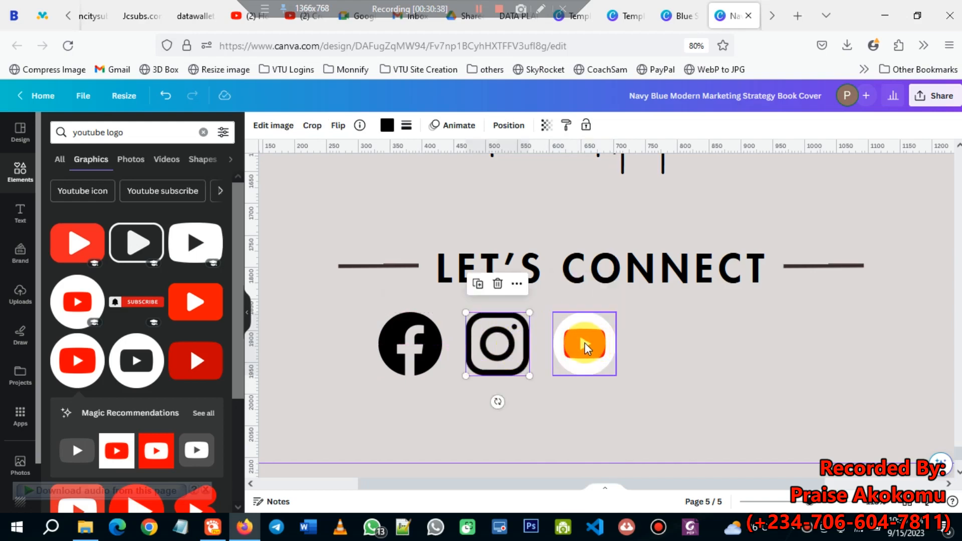
left_click(571, 344)
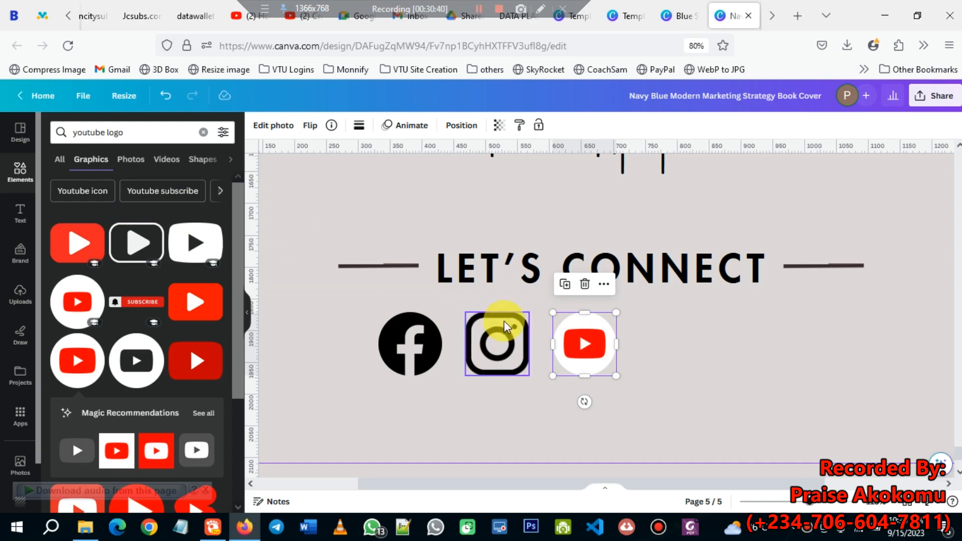
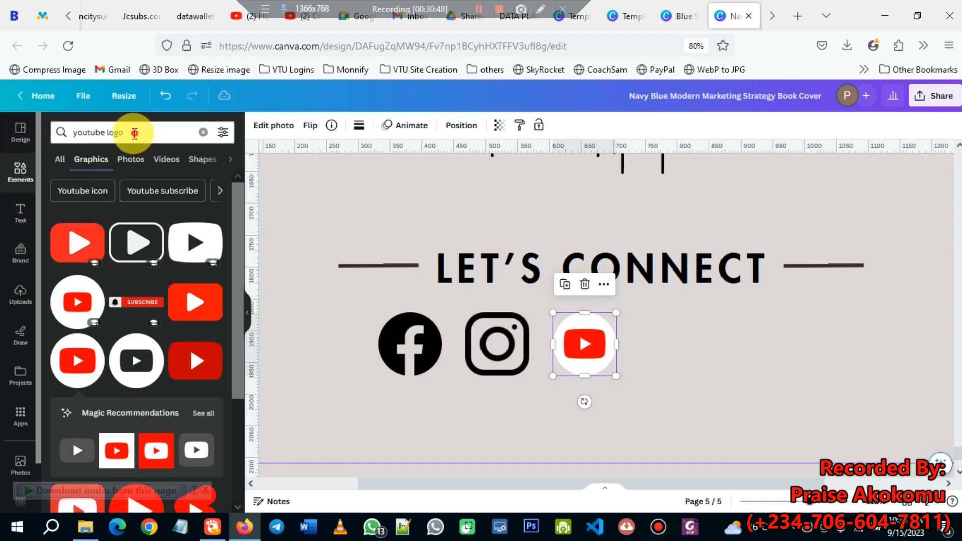
- Search the graphics library for "WhatsApp" and add the grey speech-bubble icon with the white handset on black
left_click(134, 133)
type("WHATSA")
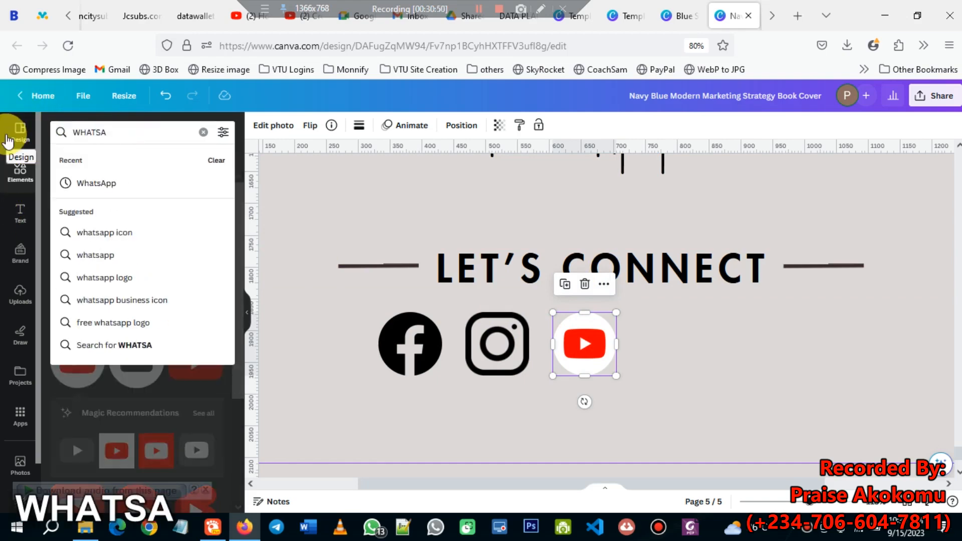
type("PP")
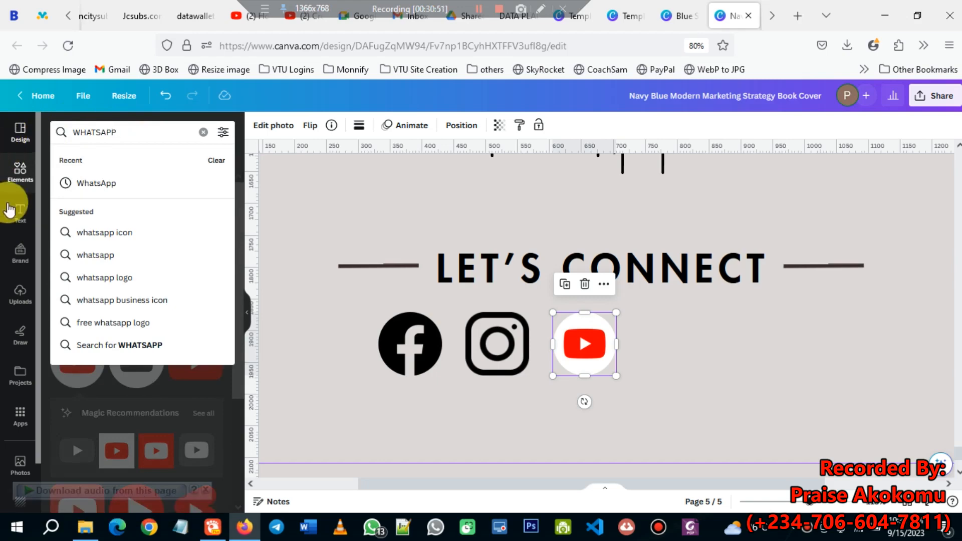
left_click(100, 184)
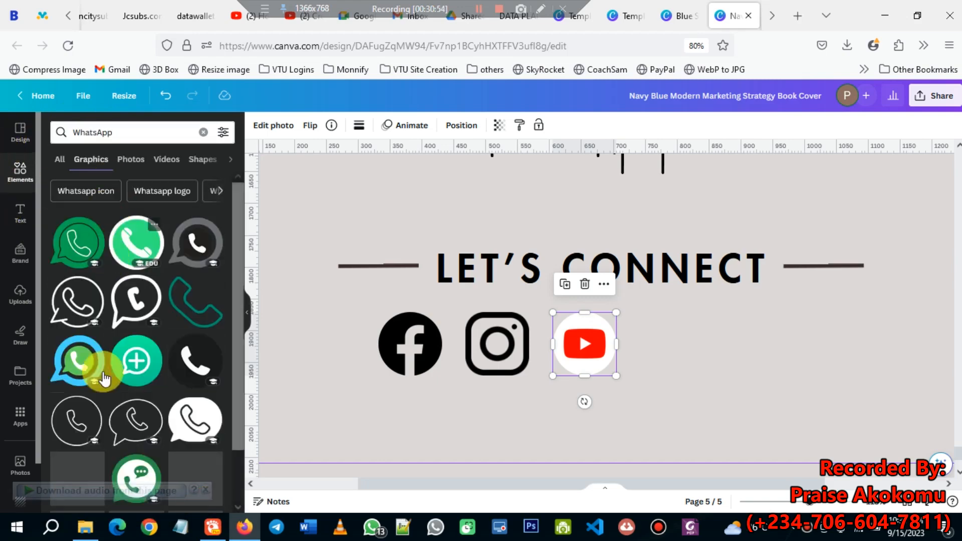
scroll(102, 441, "down", 2)
scroll(123, 446, "down", 5)
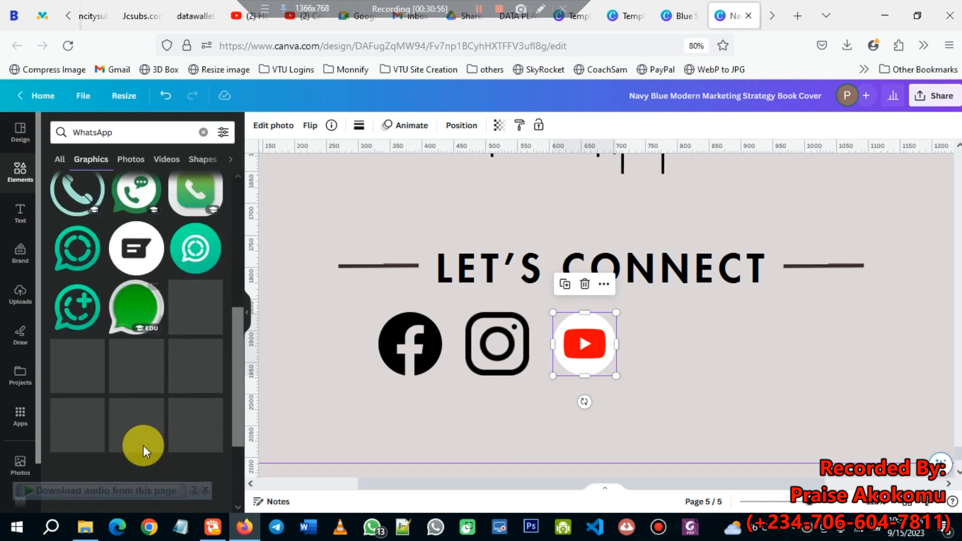
scroll(145, 450, "up", 6)
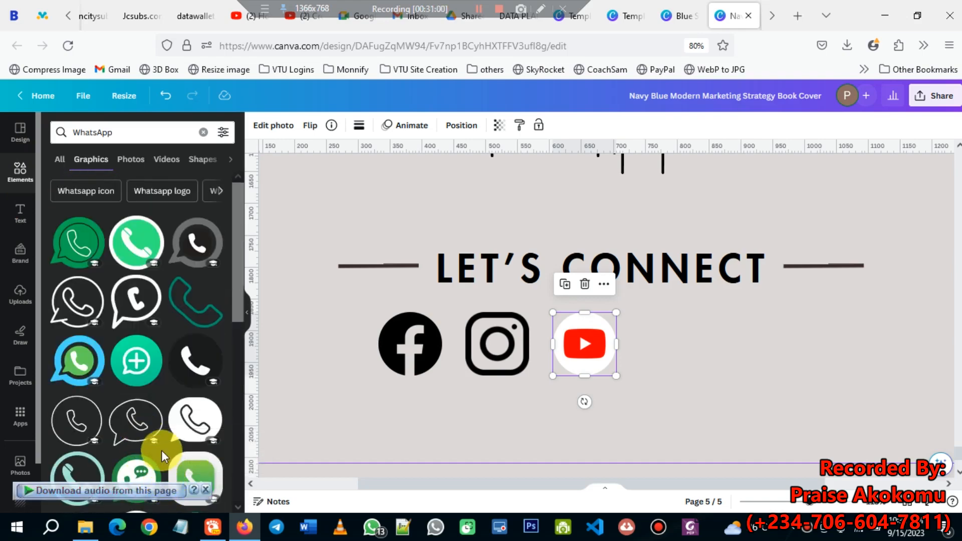
left_click(198, 246)
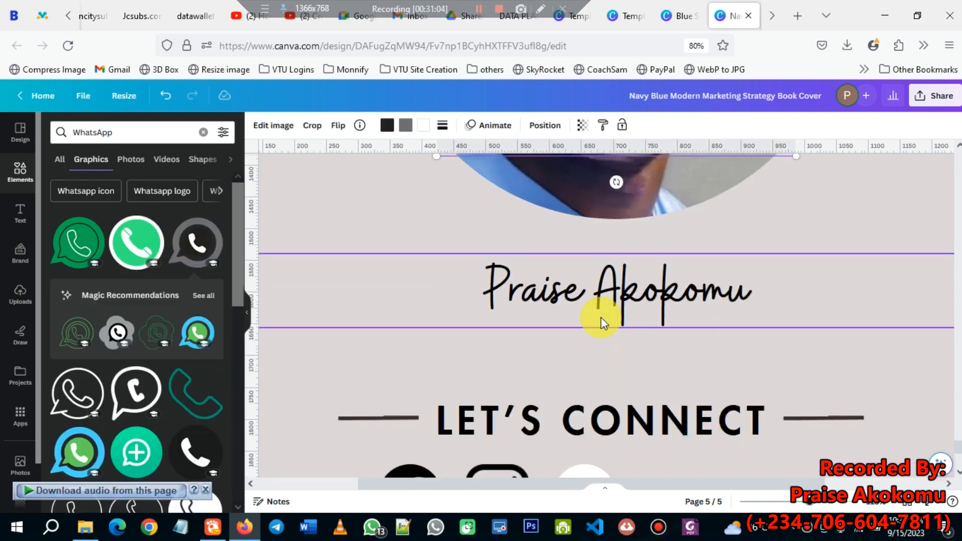
- Move the WhatsApp icon down past the YouTube icon and shrink it towards the size of the other icons
scroll(601, 320, "up", 3)
scroll(603, 321, "down", 4)
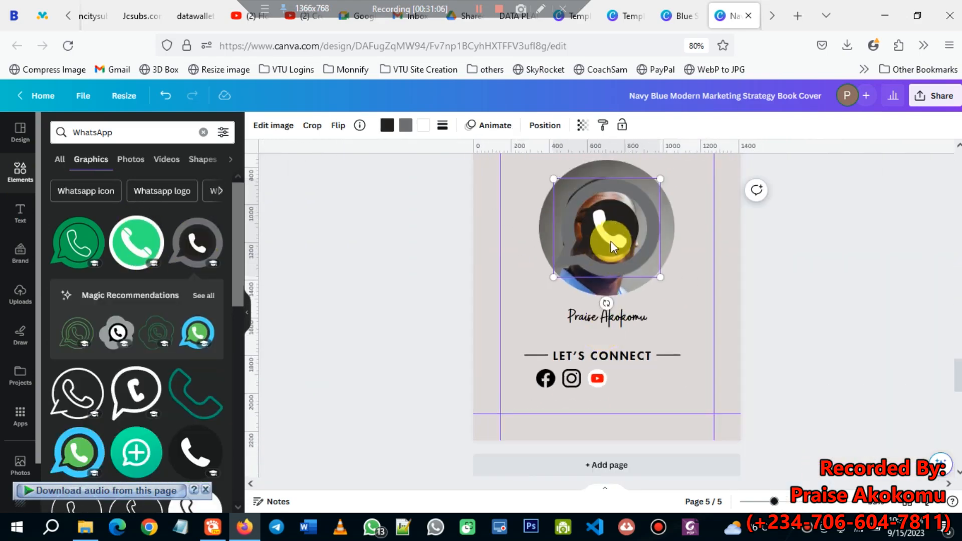
left_click_drag(613, 242, 657, 372)
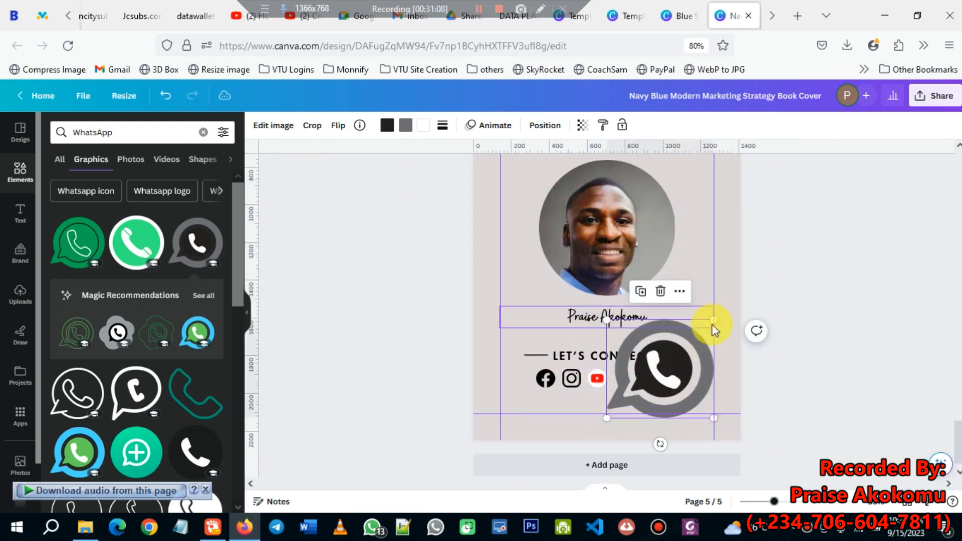
left_click_drag(716, 325, 654, 365)
left_click(597, 380)
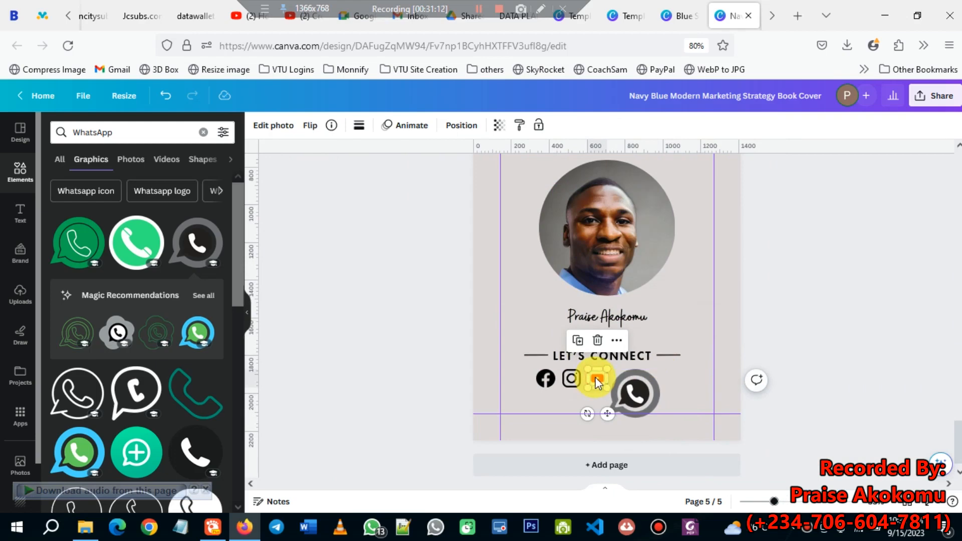
left_click(644, 396)
left_click_drag(662, 369, 589, 378)
left_click(590, 378)
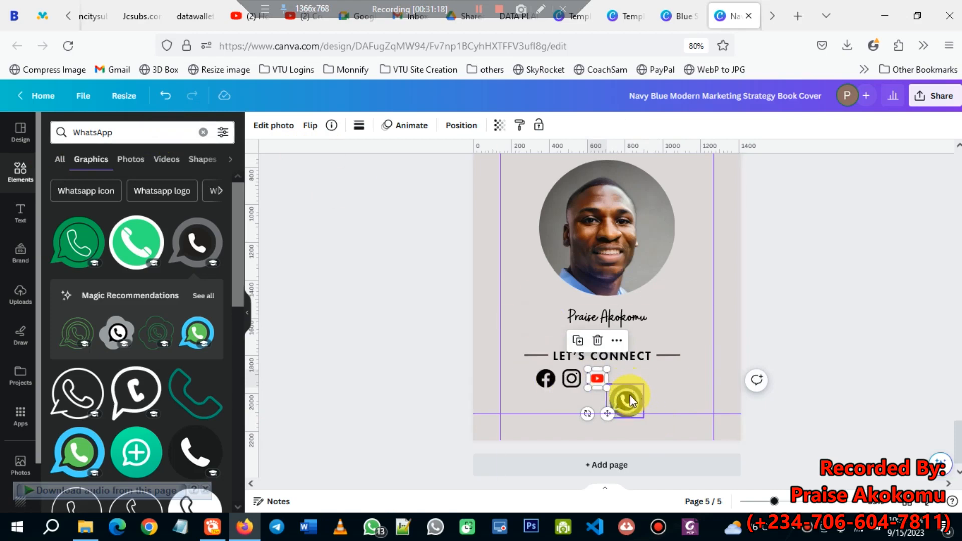
- Browse the WhatsApp graphics for an alternative icon that suits the black row
left_click(629, 398)
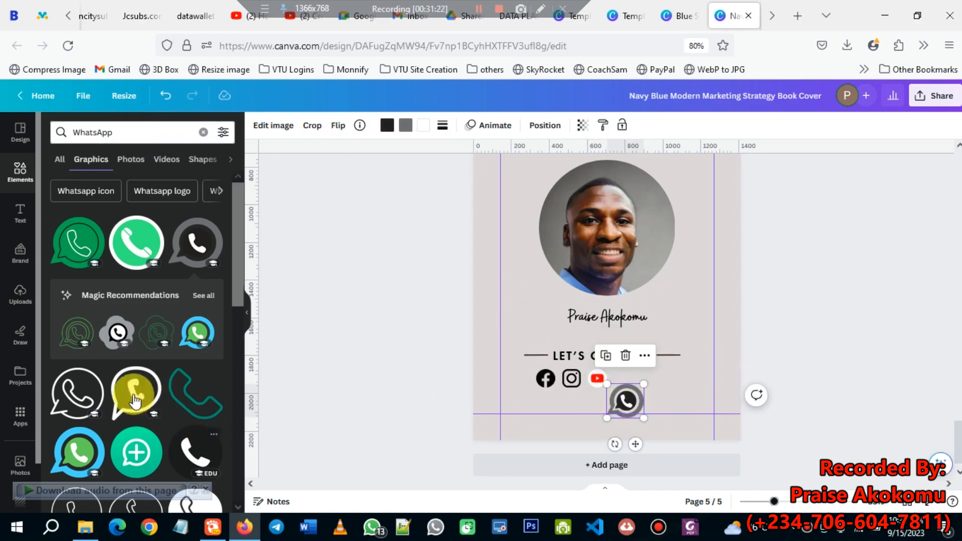
scroll(140, 386, "down", 1)
scroll(136, 381, "down", 4)
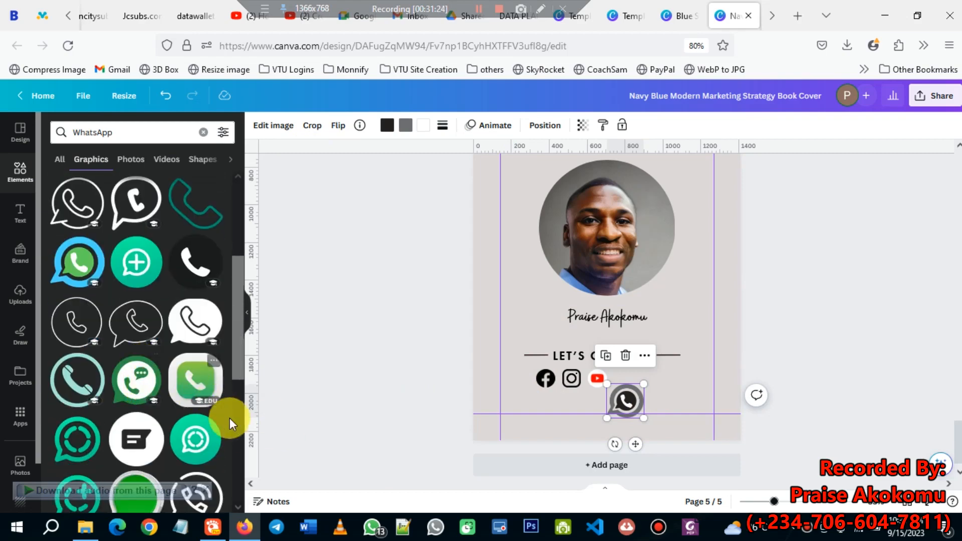
scroll(181, 414, "down", 4)
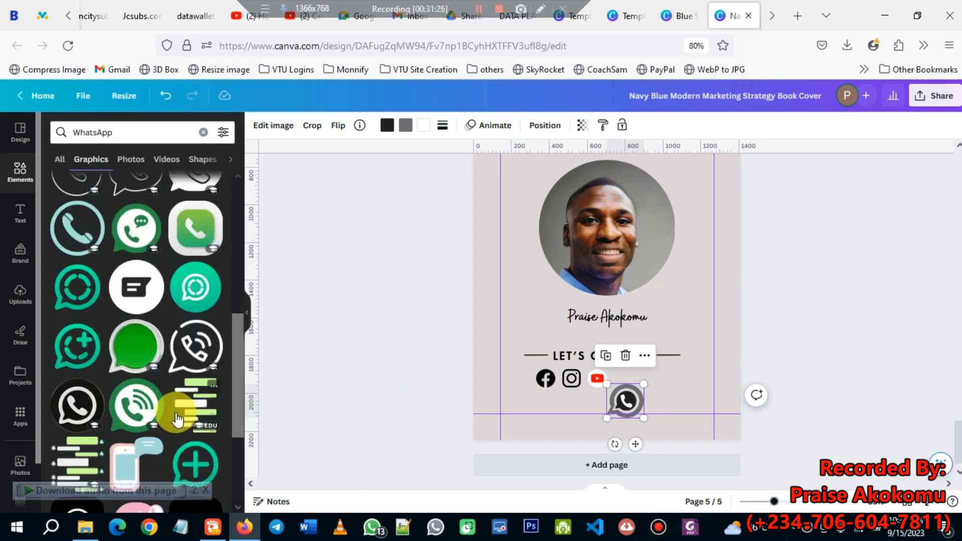
scroll(178, 418, "down", 4)
scroll(190, 415, "down", 6)
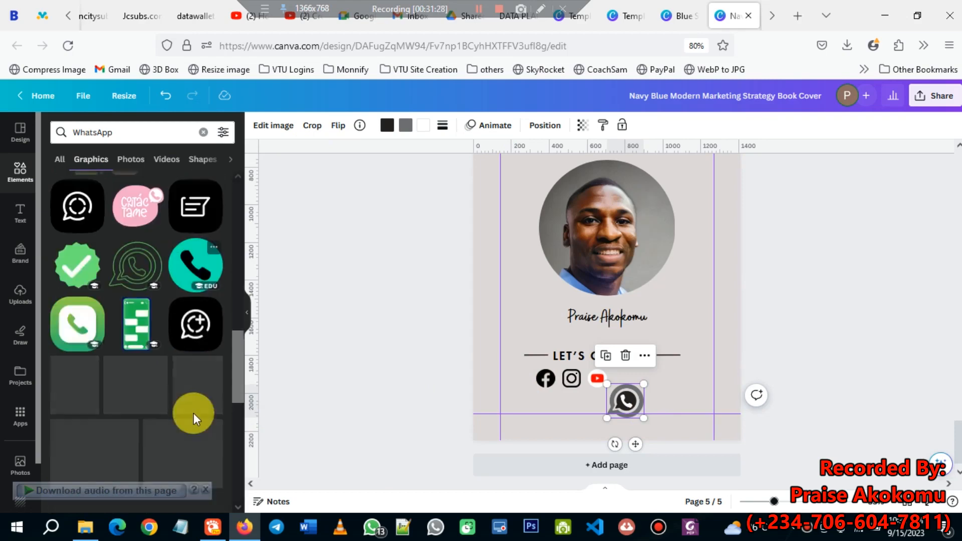
scroll(194, 416, "down", 10)
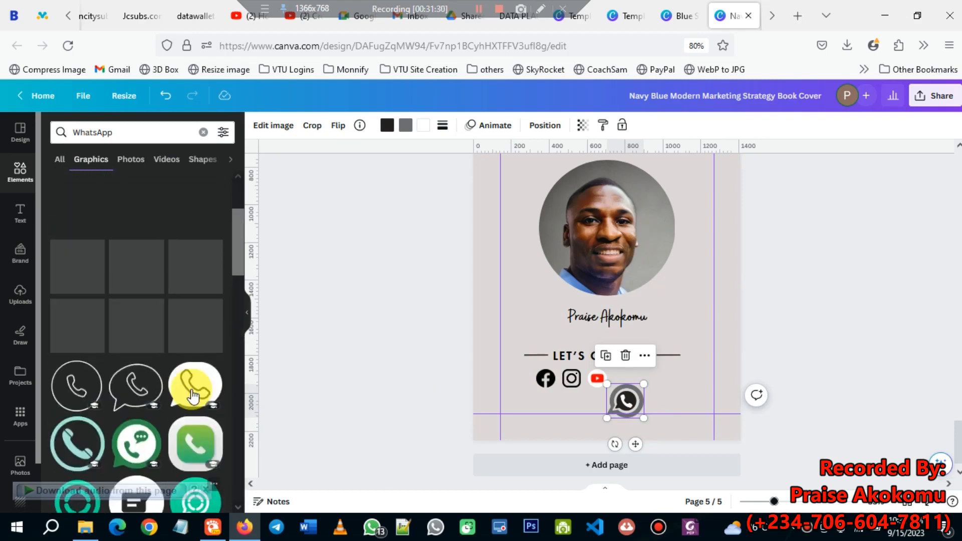
scroll(193, 397, "up", 3)
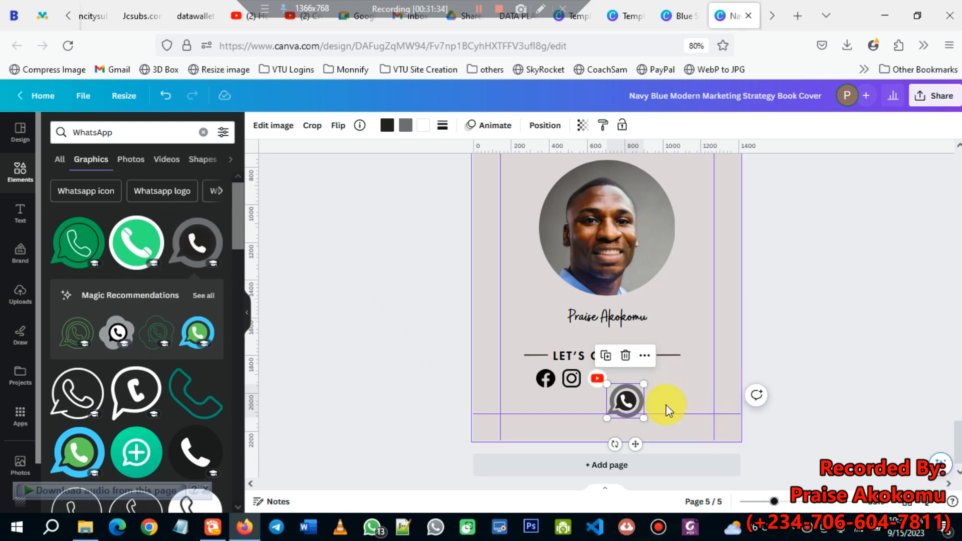
- Shrink the WhatsApp icon and align it after the YouTube icon with an equal gap, and delete the red YouTube icon
left_click_drag(644, 417, 630, 379)
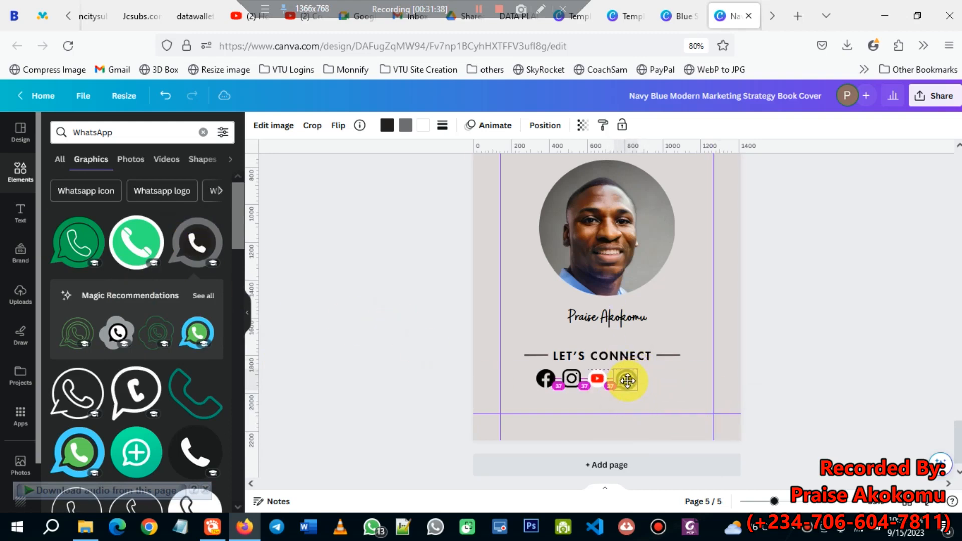
left_click(602, 382)
key("Delete")
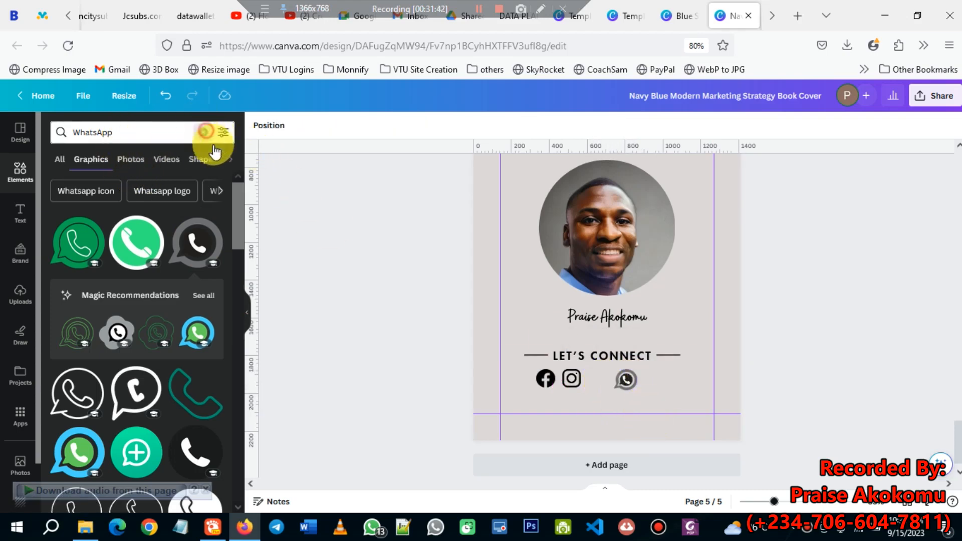
- Search the graphics library for "youtube logo" and add round YouTube icons, including the black-and-white one
left_click(205, 132)
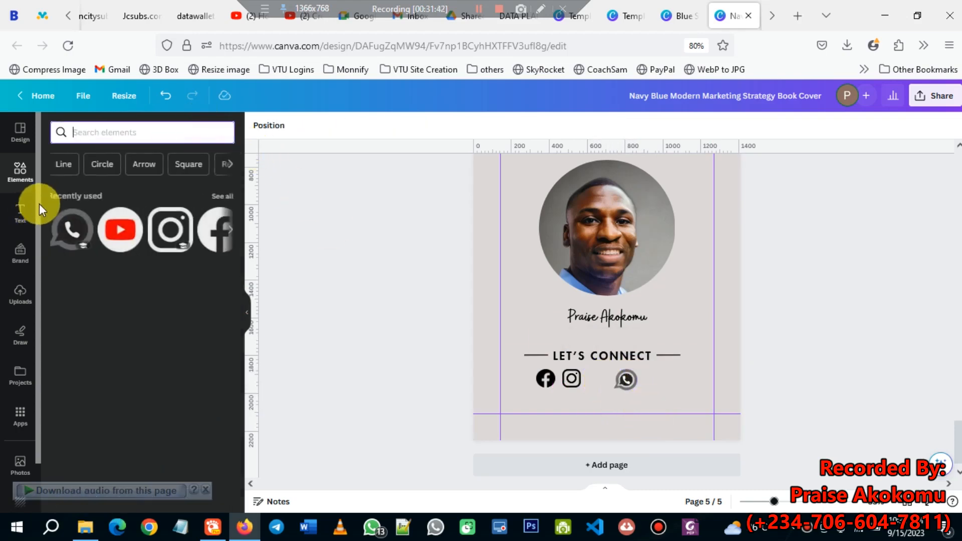
left_click(100, 132)
type("Y")
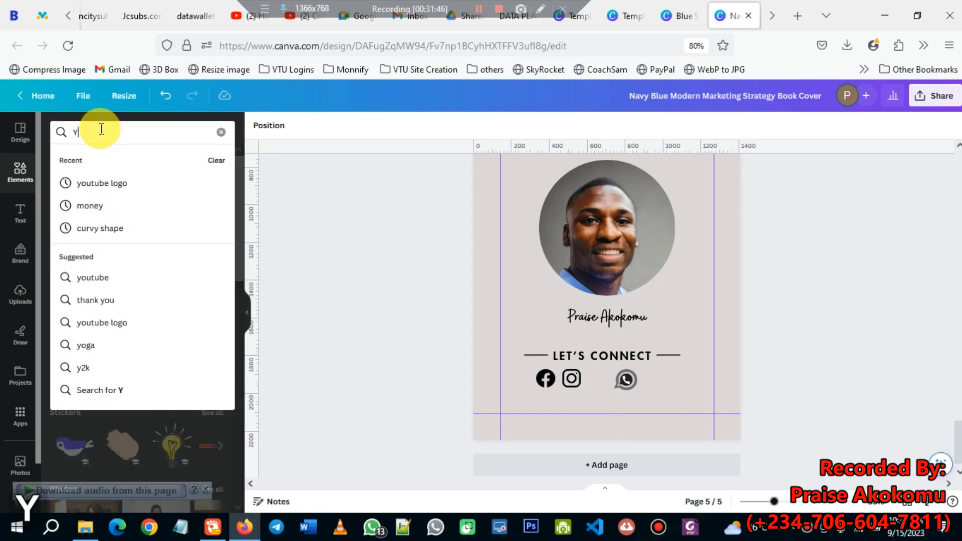
left_click(123, 184)
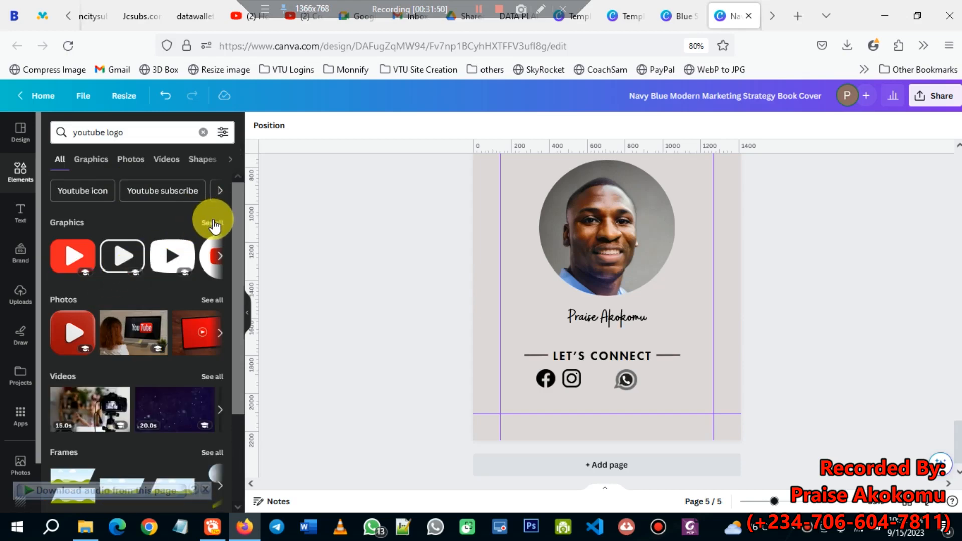
left_click(213, 218)
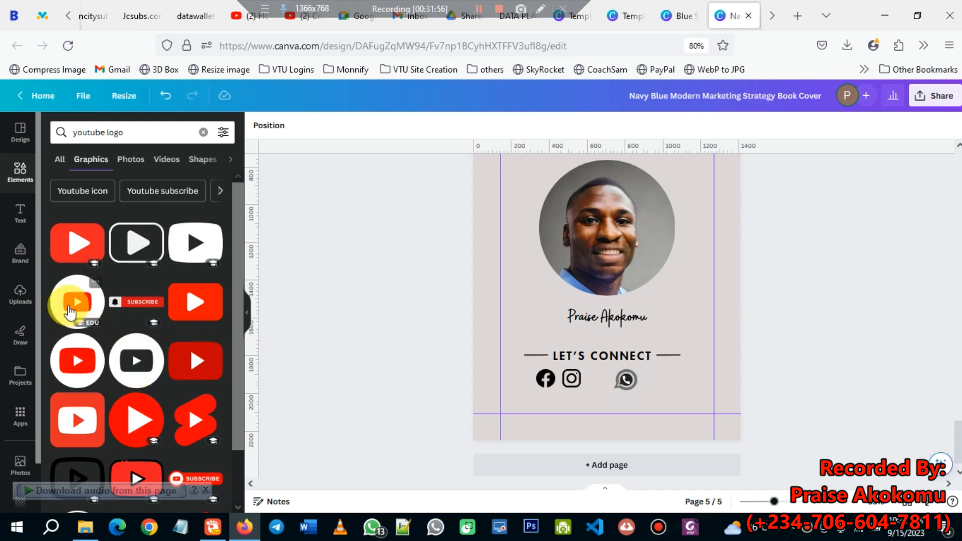
left_click(75, 307)
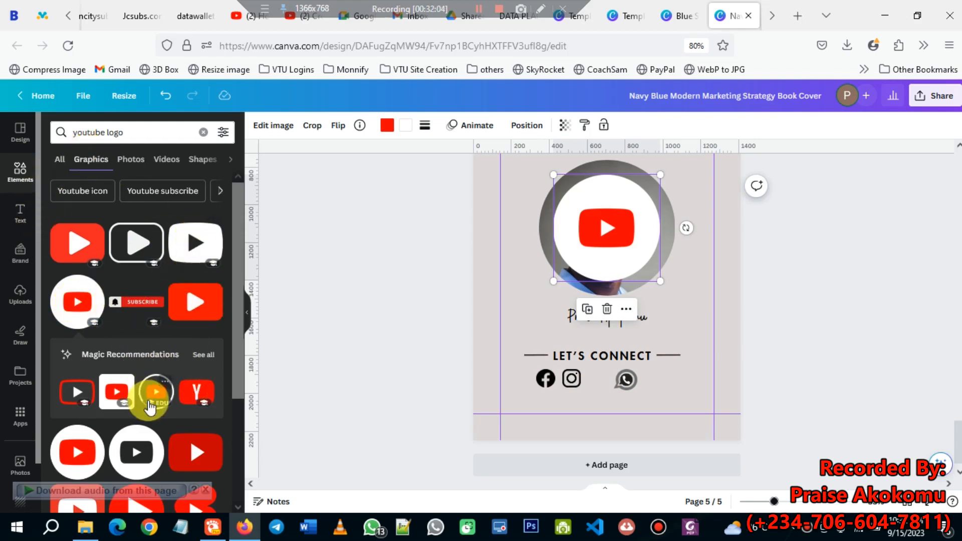
scroll(139, 379, "down", 3)
left_click(133, 381)
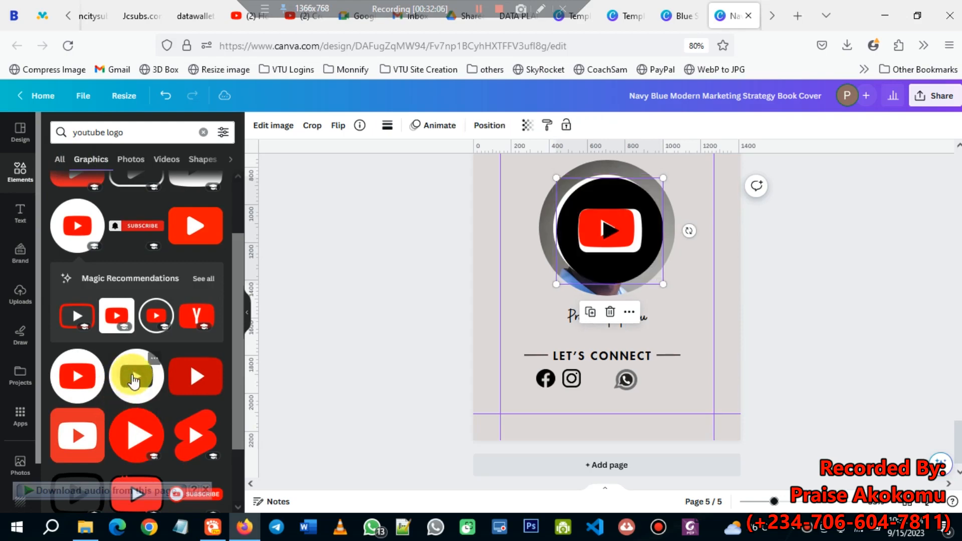
- Move the black YouTube icon down off the portrait and delete the red YouTube icons left over the photo
left_click_drag(575, 258, 663, 387)
left_click(567, 180)
key("Delete")
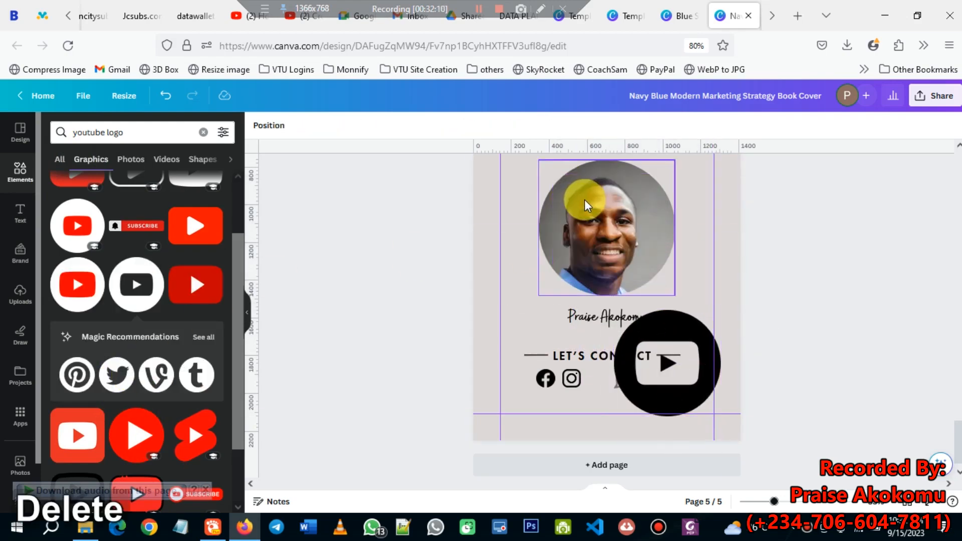
- Shrink the black YouTube icon to match the row and place it between the Instagram and WhatsApp icons
left_click(692, 361)
left_click_drag(721, 311, 682, 377)
scroll(625, 369, "up", 5)
scroll(667, 404, "down", 5)
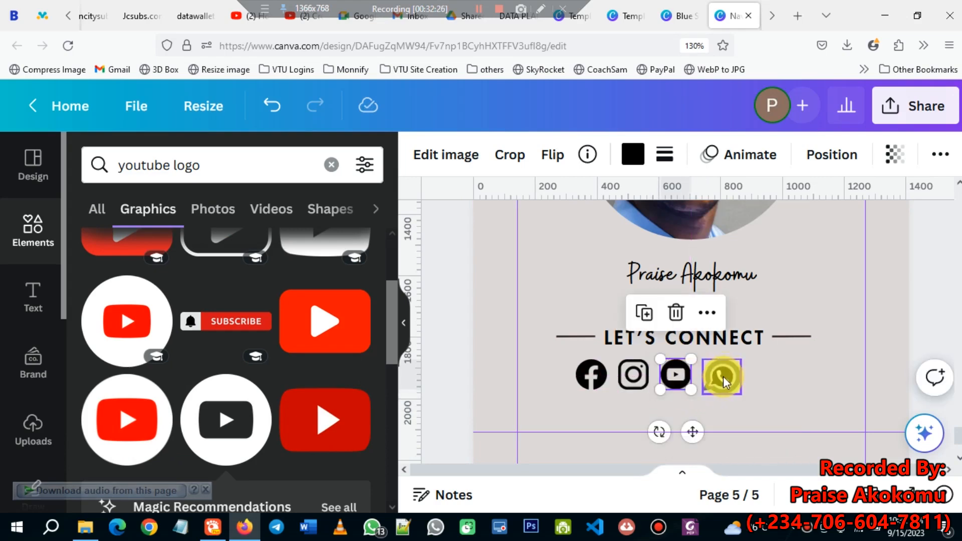
- Recolour the WhatsApp icon's grey and dark parts to black (#000000)
left_click(723, 377)
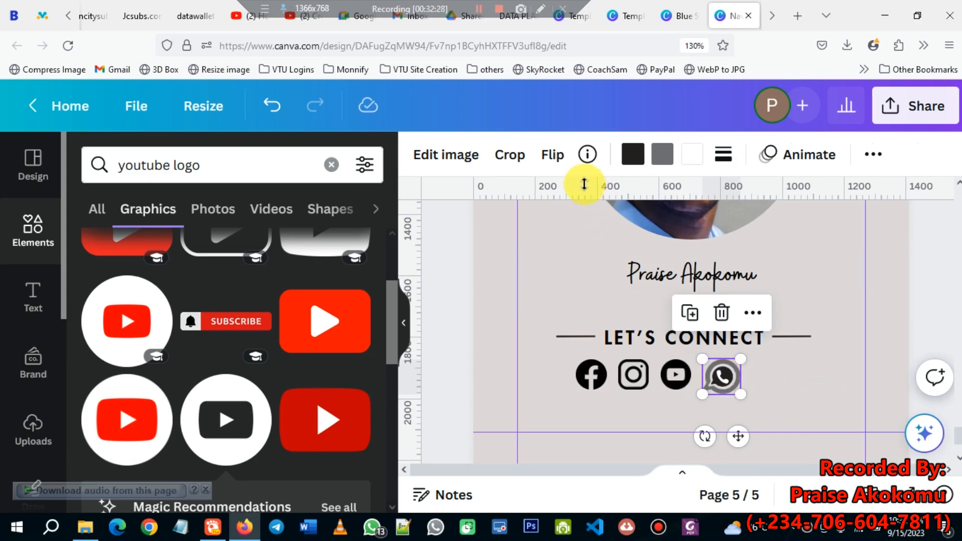
left_click(664, 153)
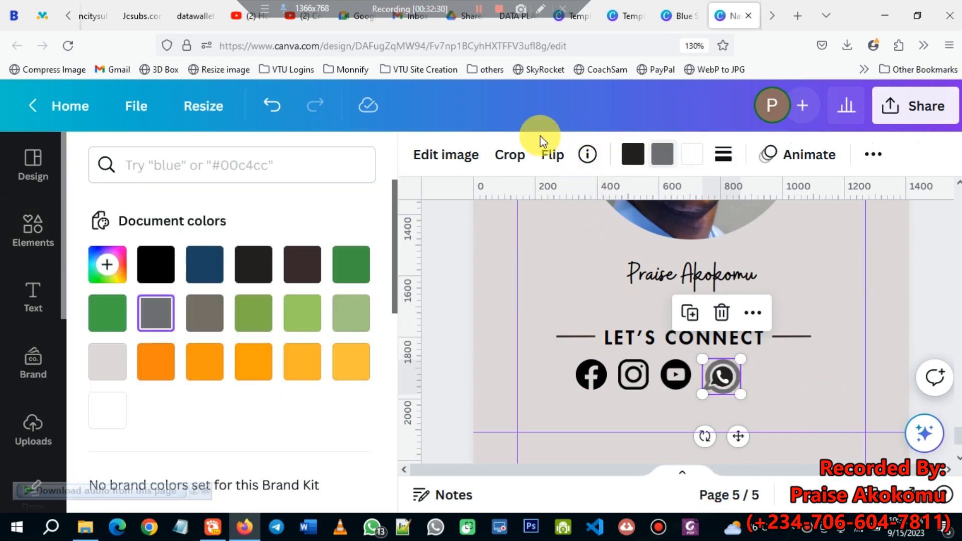
left_click(156, 266)
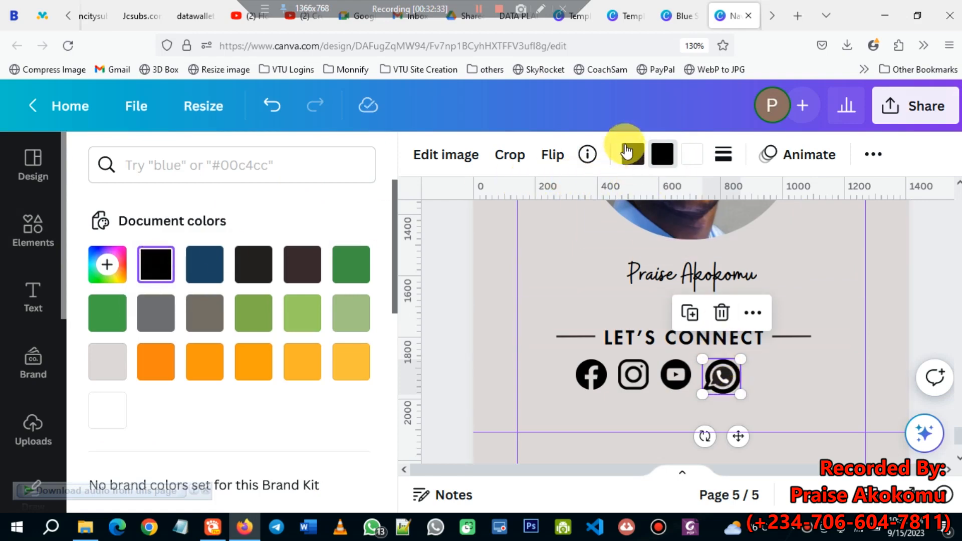
left_click(631, 159)
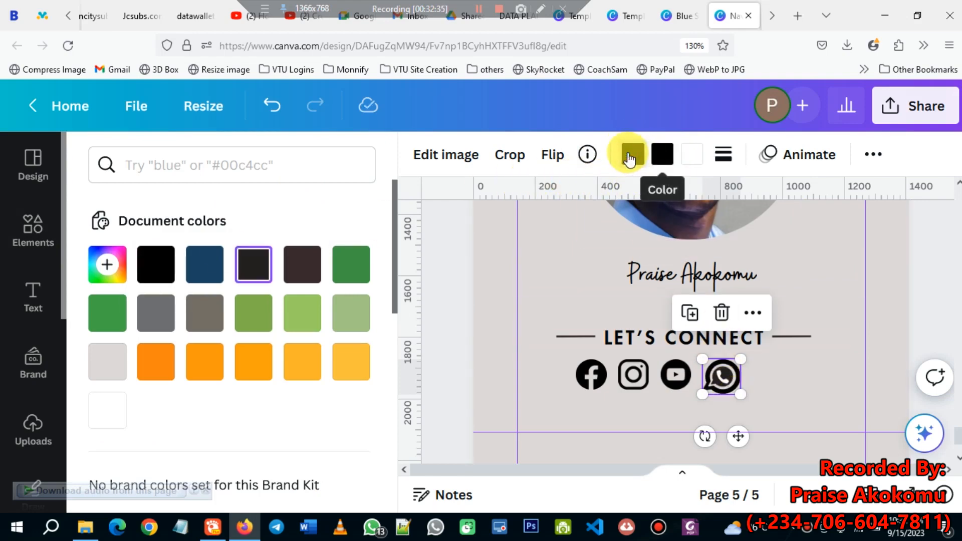
left_click(152, 263)
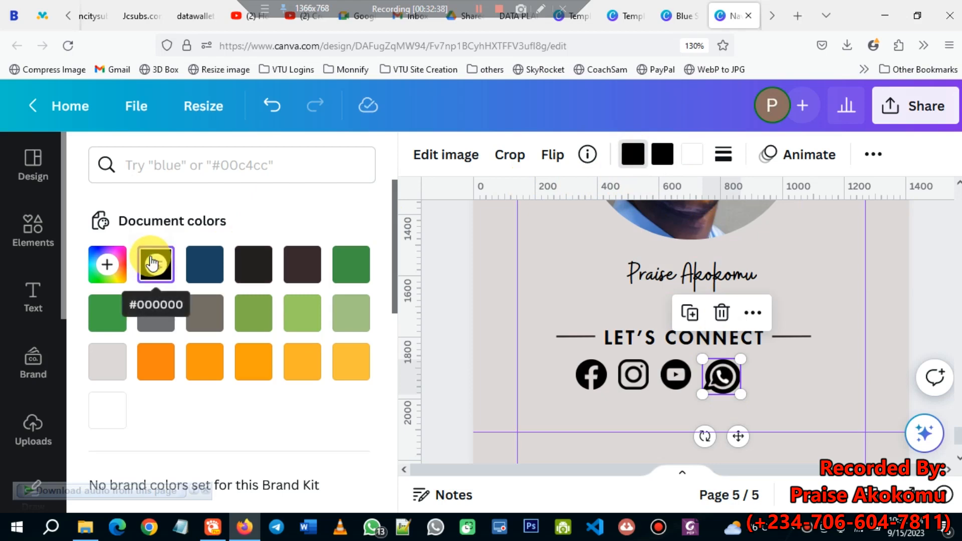
left_click(816, 392)
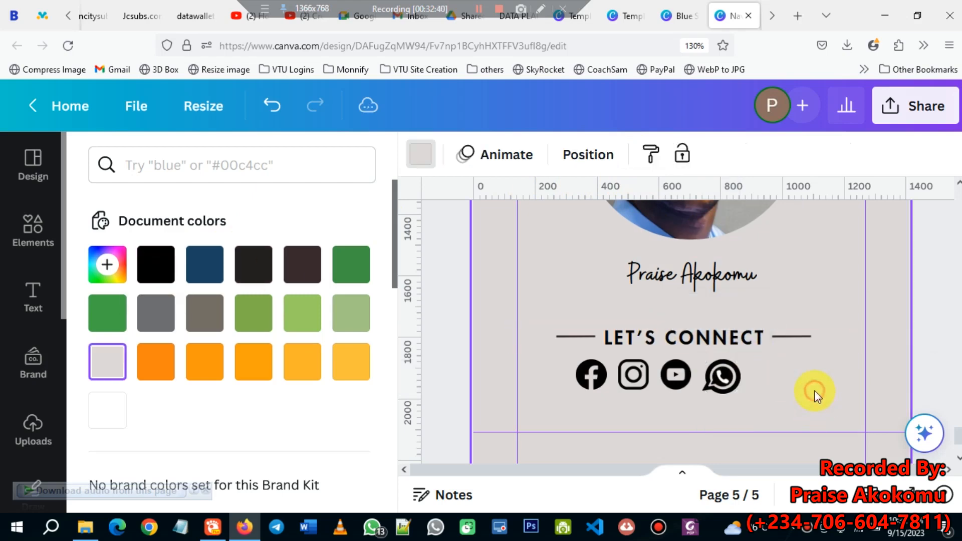
- Select all four social media icons and move the row right to centre it on the page
scroll(691, 351, "down", 3)
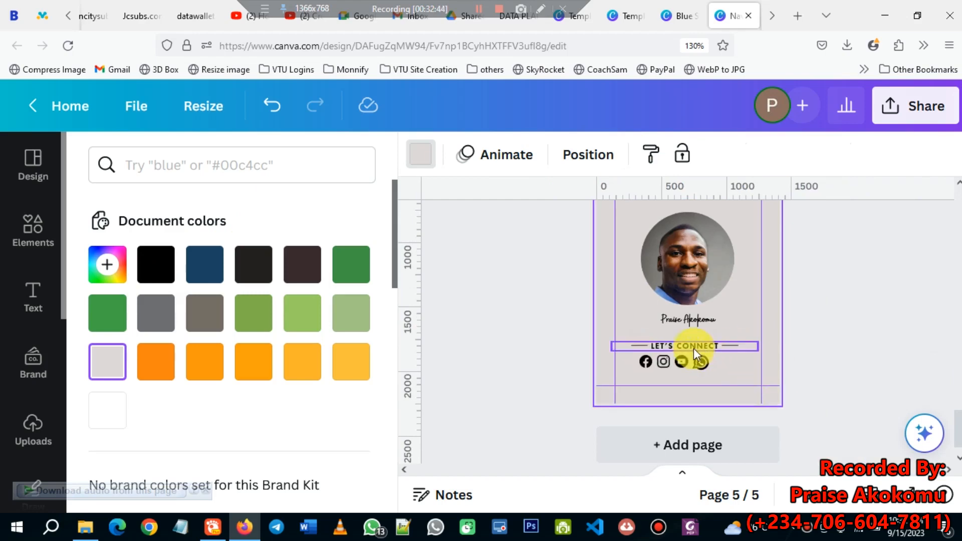
scroll(694, 348, "up", 1)
left_click(693, 46)
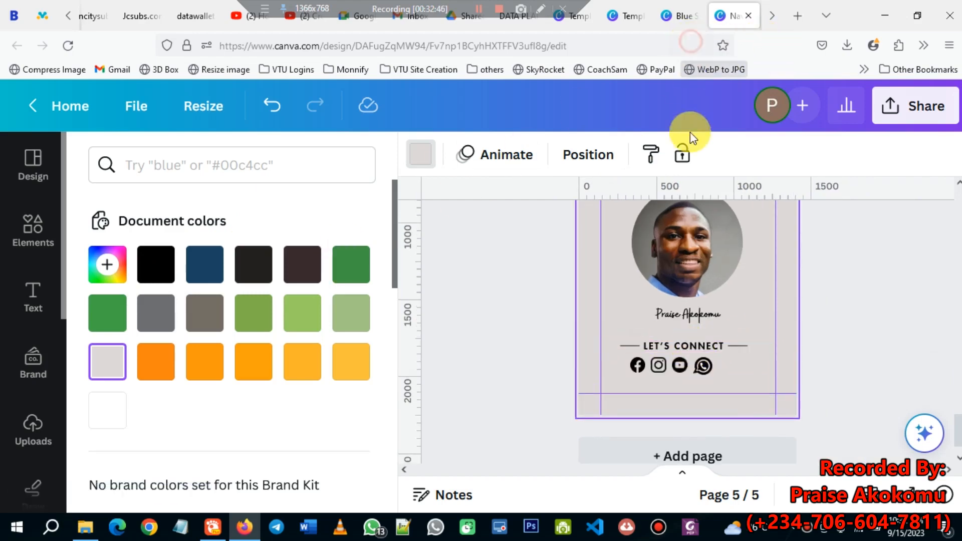
scroll(665, 231, "up", 1)
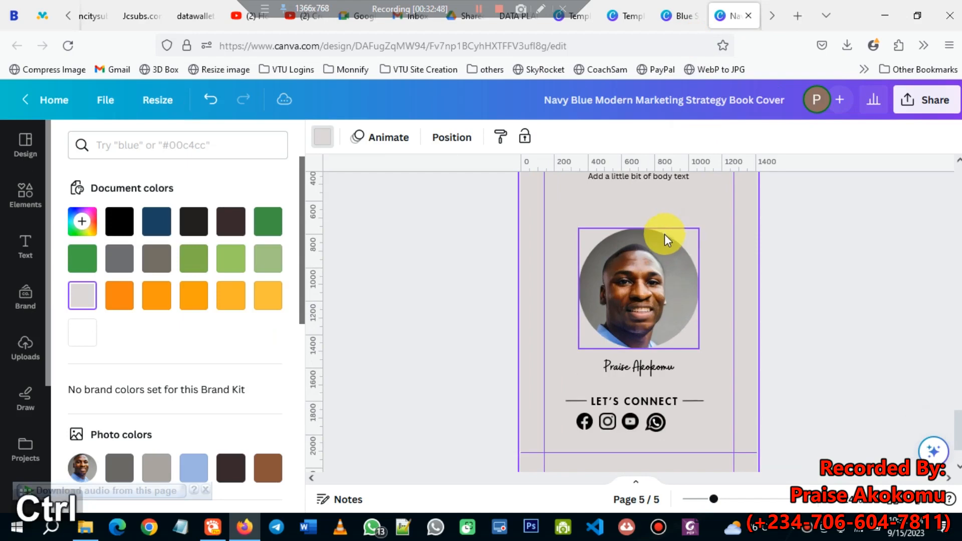
scroll(664, 234, "down", 1)
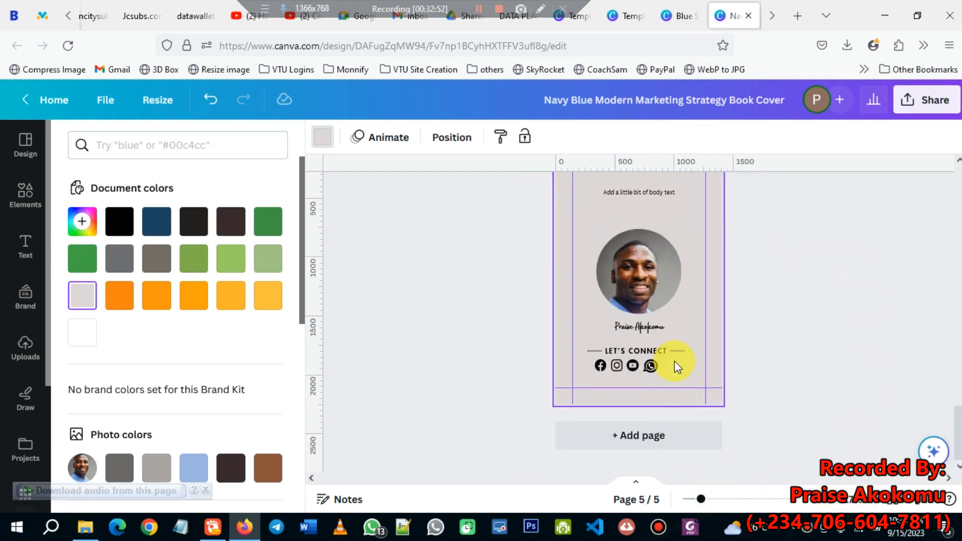
scroll(621, 368, "up", 4)
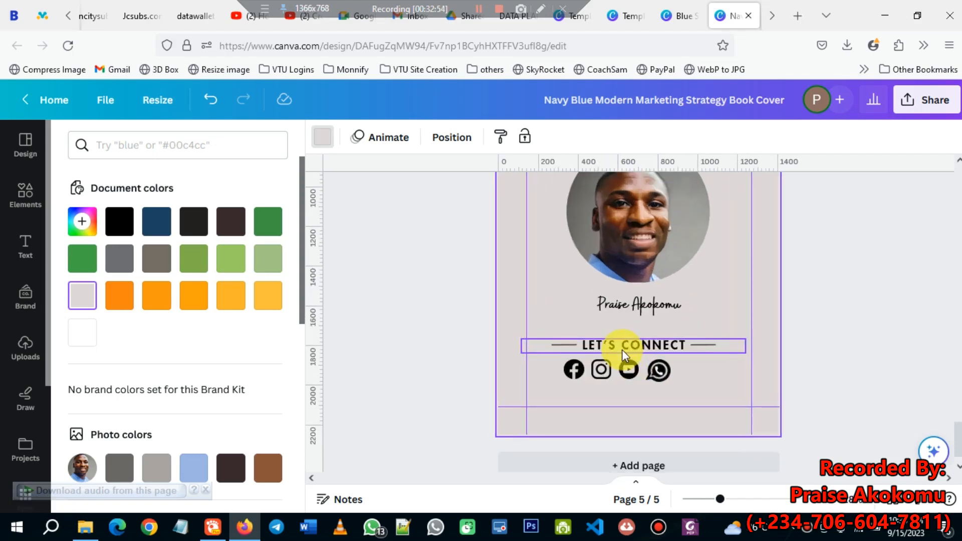
left_click(552, 380)
left_click(582, 375, "shift")
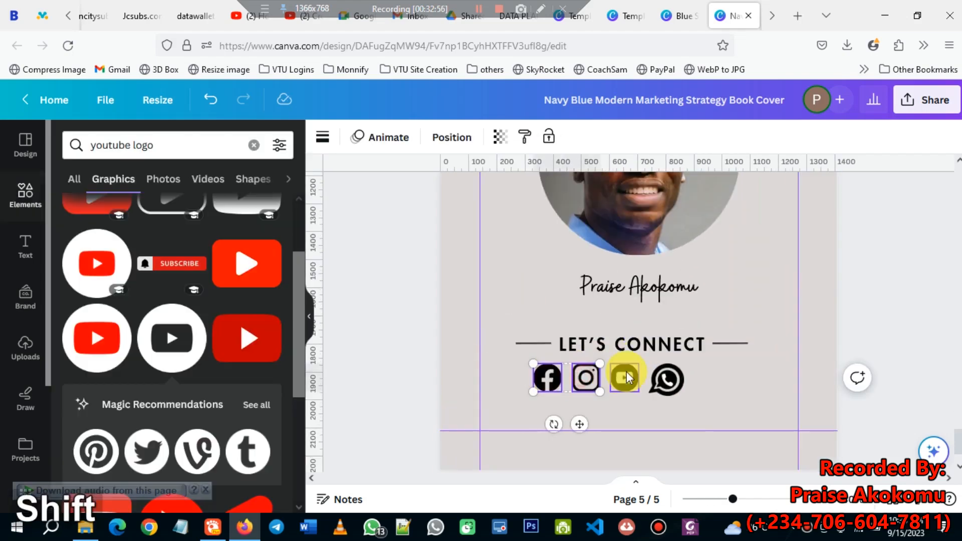
left_click(627, 371, "shift")
left_click(671, 377, "shift")
left_click_drag(643, 377, 674, 376)
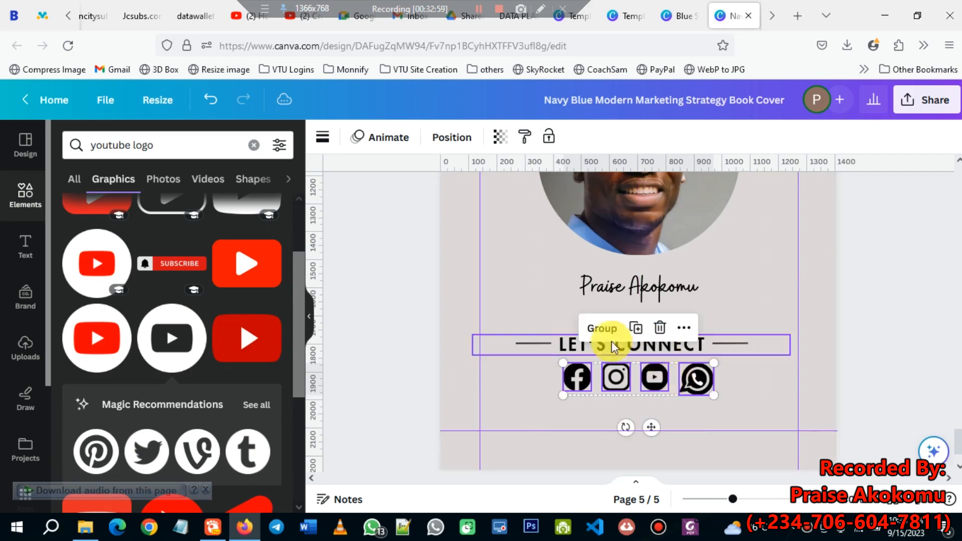
- Select the "LET'S CONNECT" heading with both side lines and shift them slightly right to centre them over the icons
left_click(543, 343)
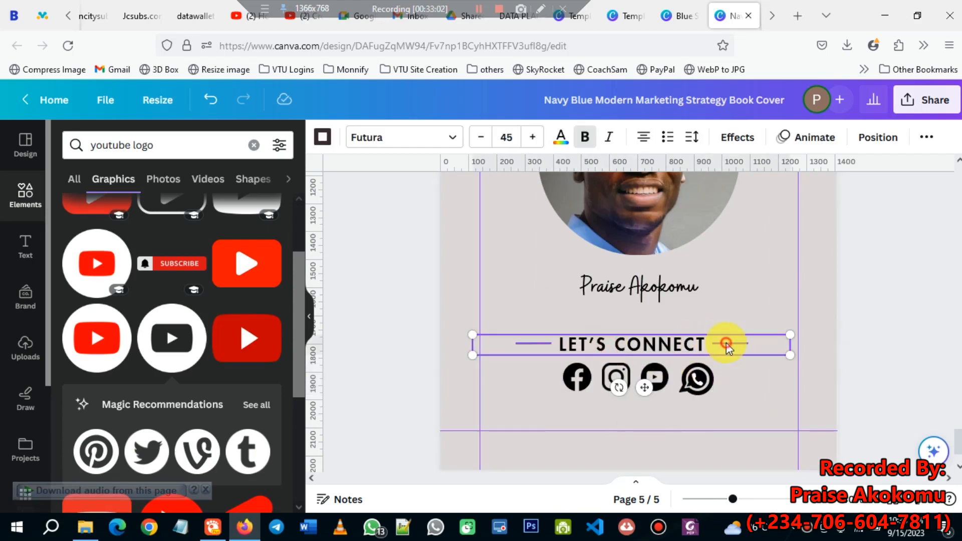
left_click(816, 338)
left_click(539, 344)
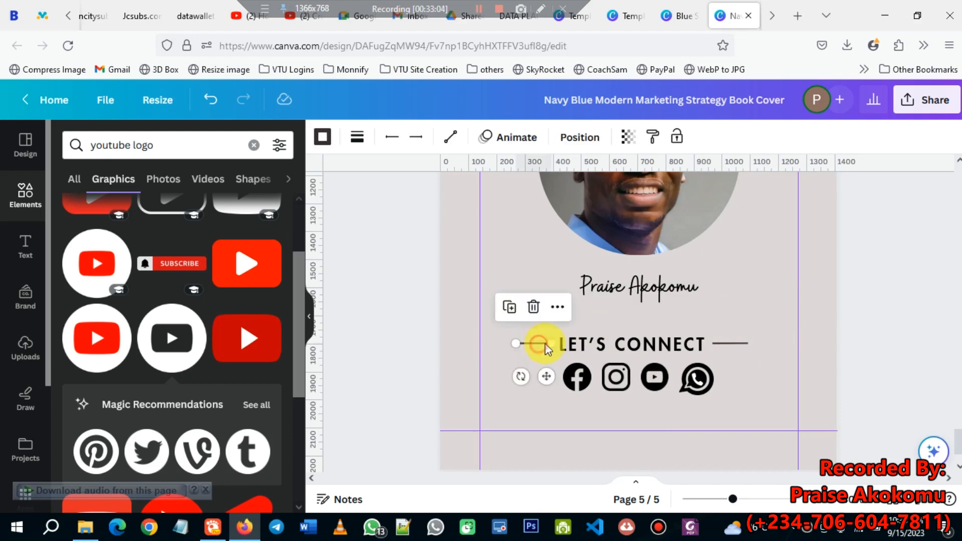
left_click(612, 342, "shift")
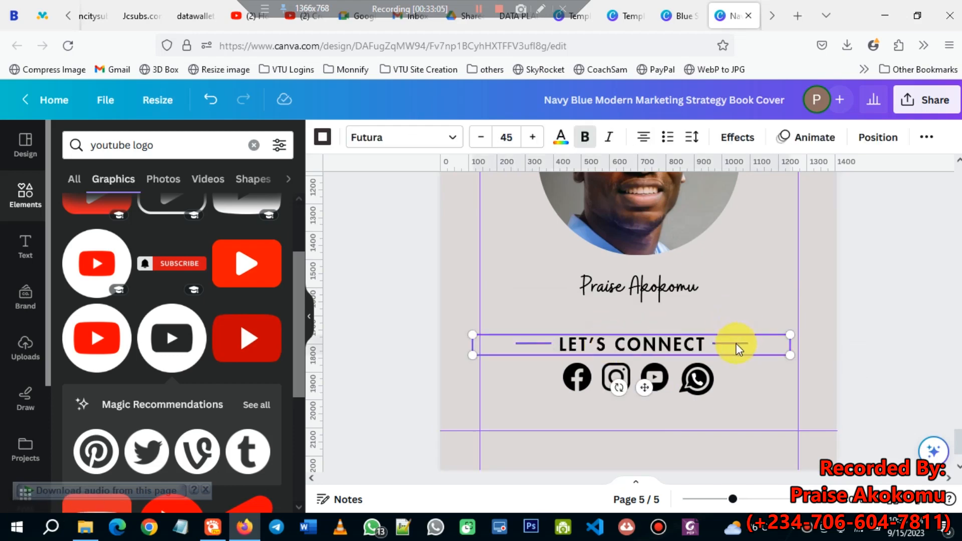
mouse_move(628, 351)
left_mouse_down()
mouse_move(648, 344)
mouse_move(636, 351)
left_mouse_up()
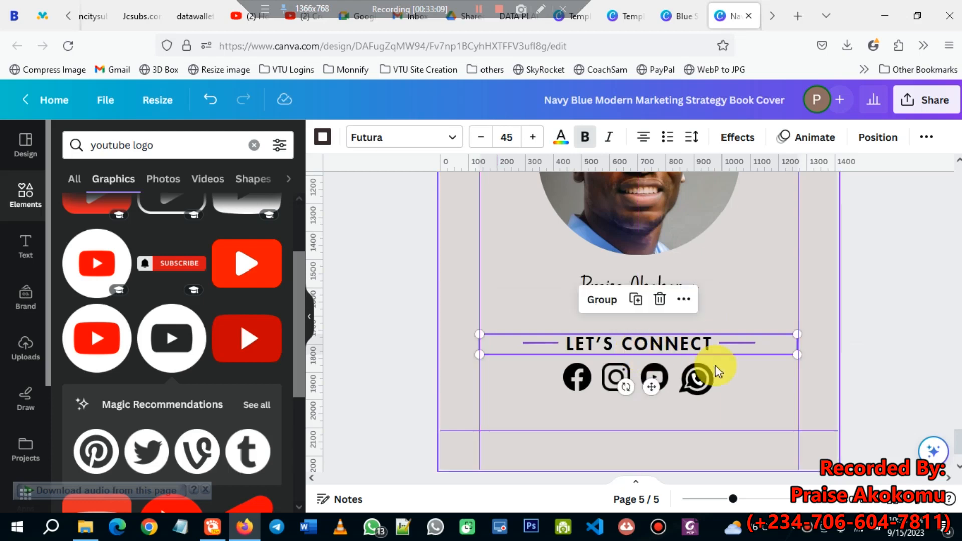
left_click(699, 382)
left_click(862, 383)
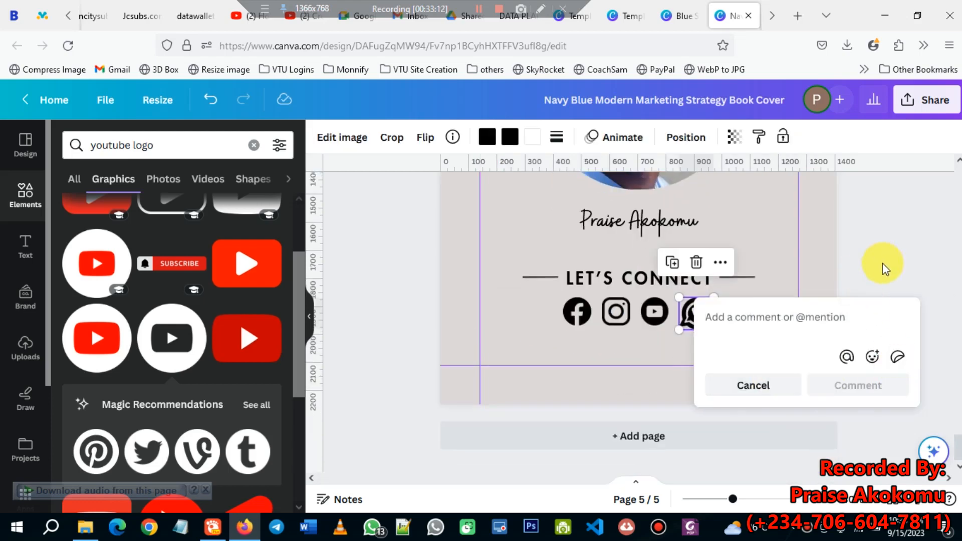
left_click(900, 259)
left_click(580, 314)
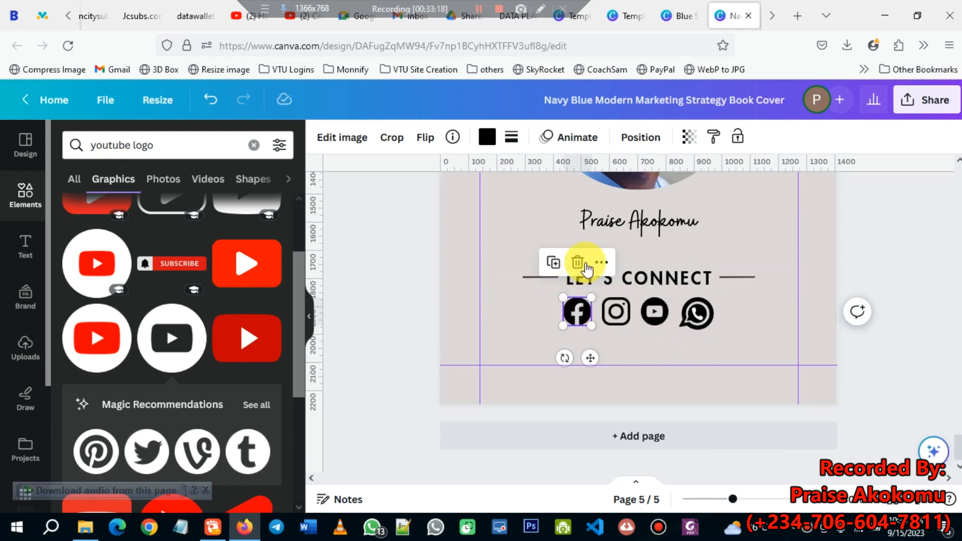
left_click(601, 264)
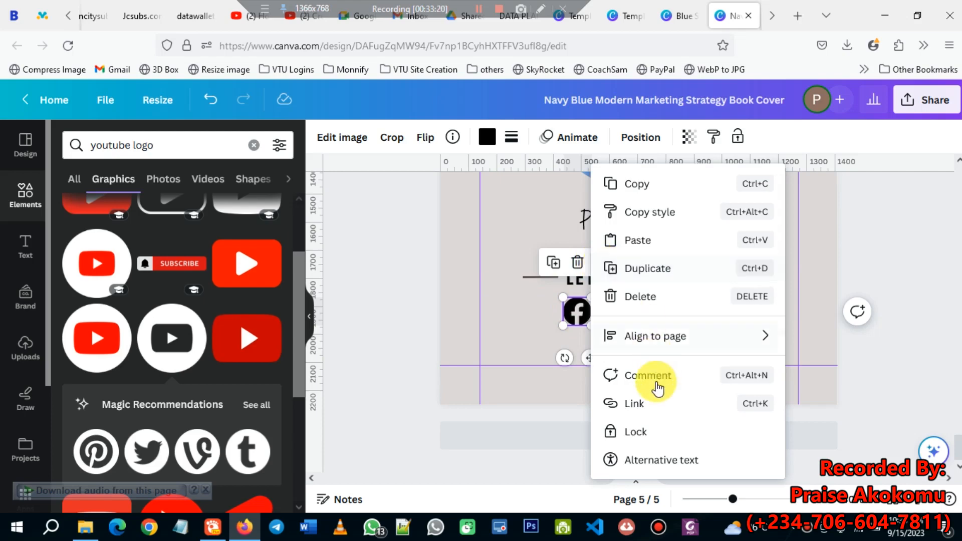
left_click(642, 403)
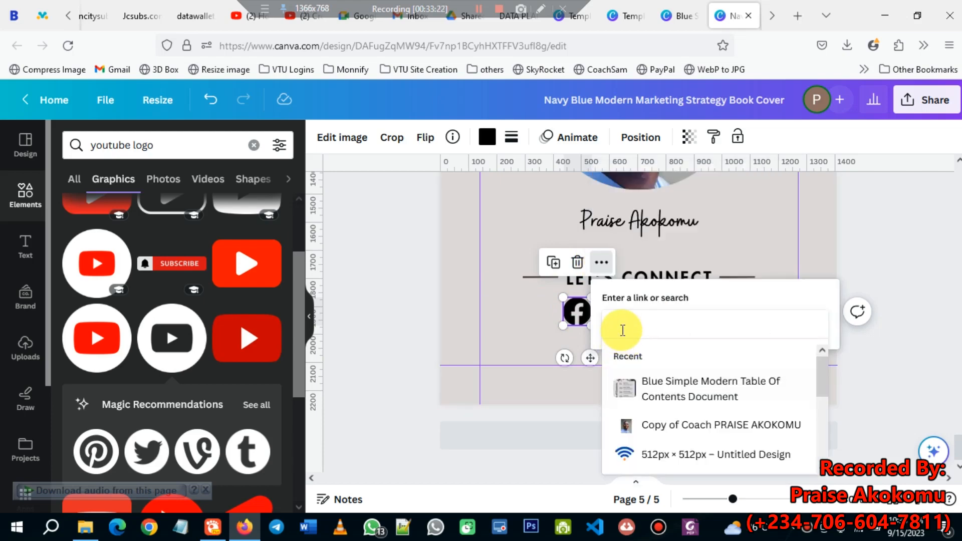
type("F")
key("BackSpace")
key("Caps_Lock")
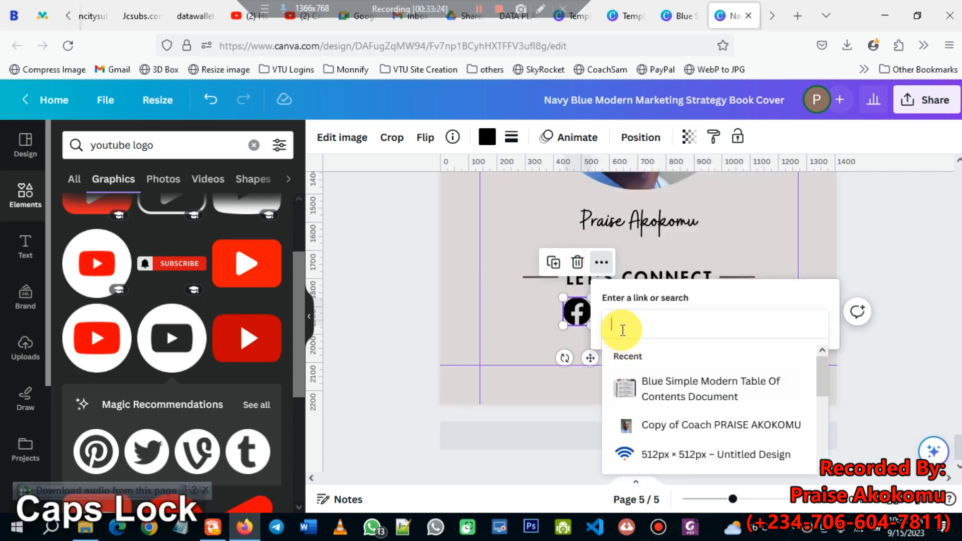
type("www")
key("BackSpace")
key("BackSpace")
key("BackSpace")
type("htt")
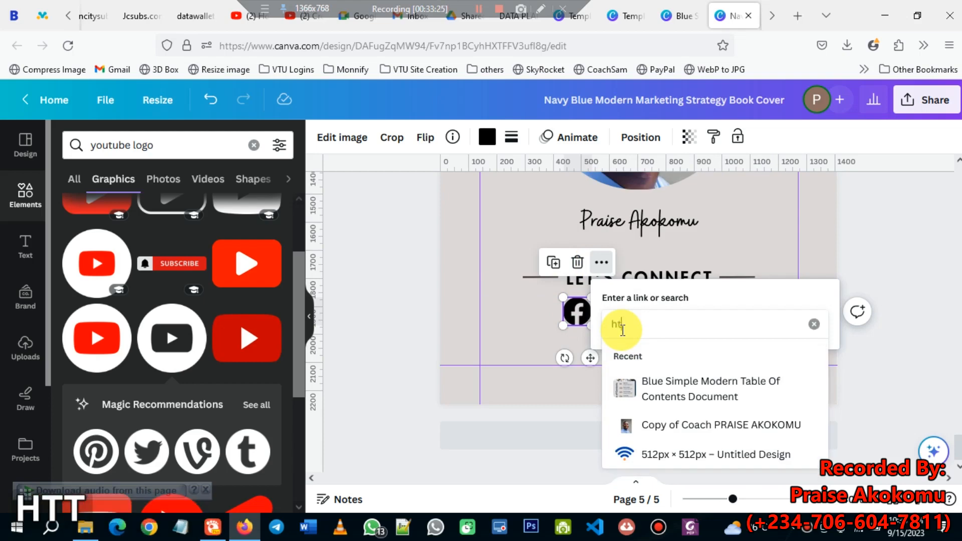
type("ps")
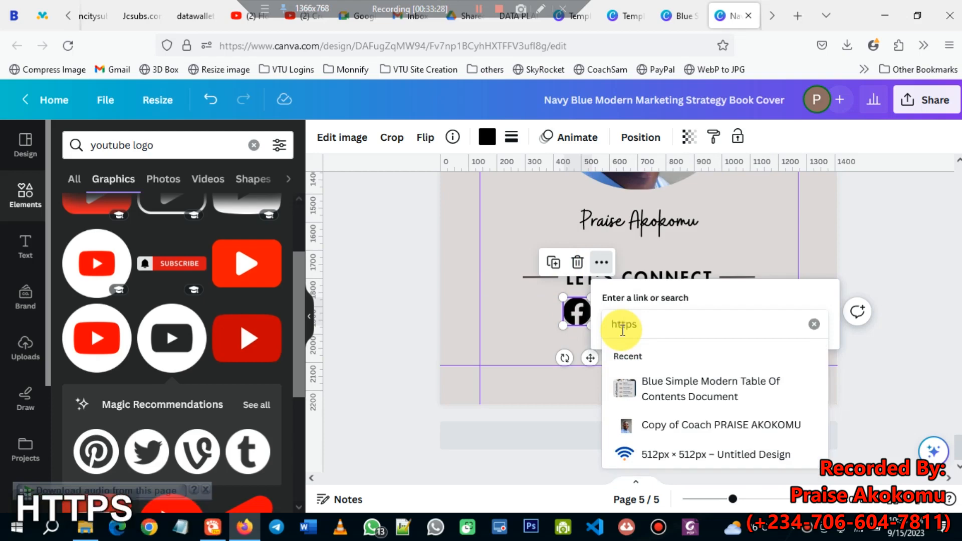
type(":")
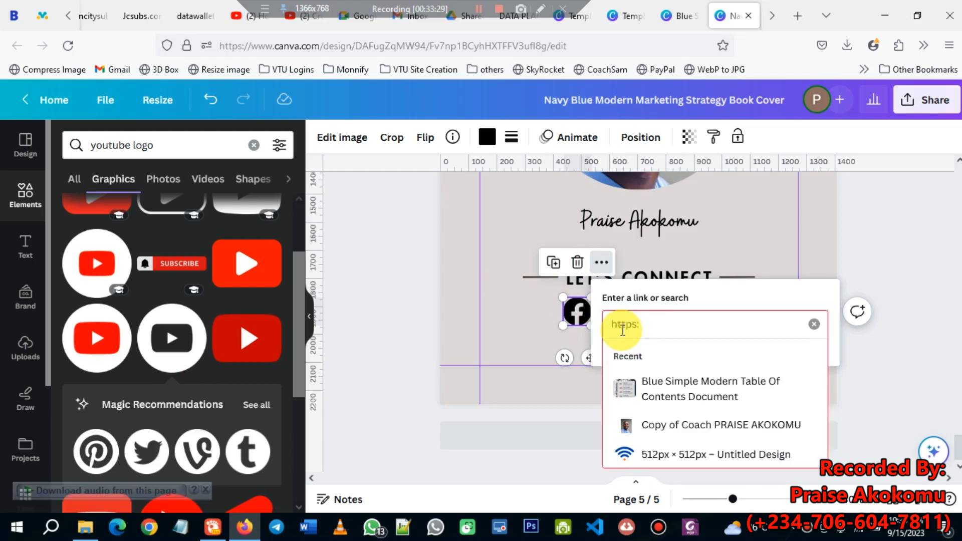
type("//f")
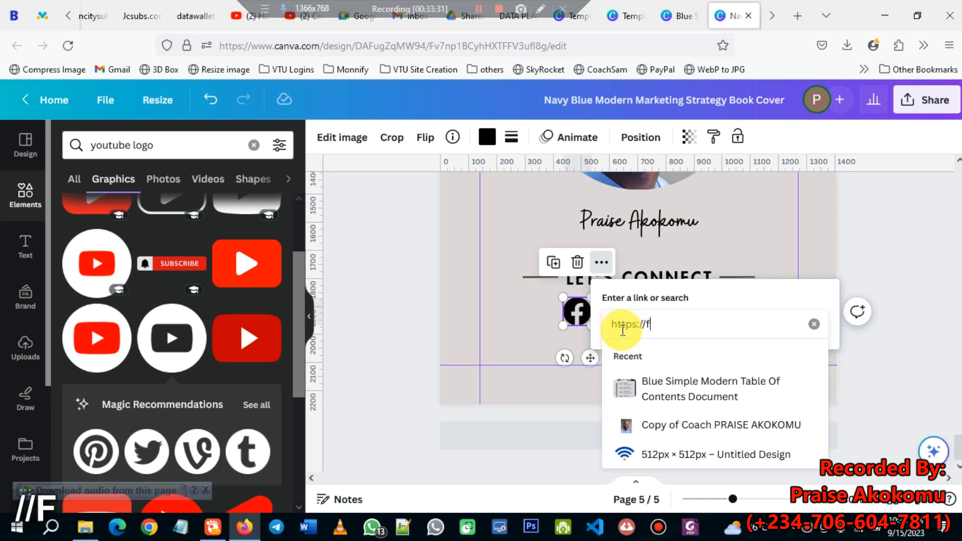
type("acebook")
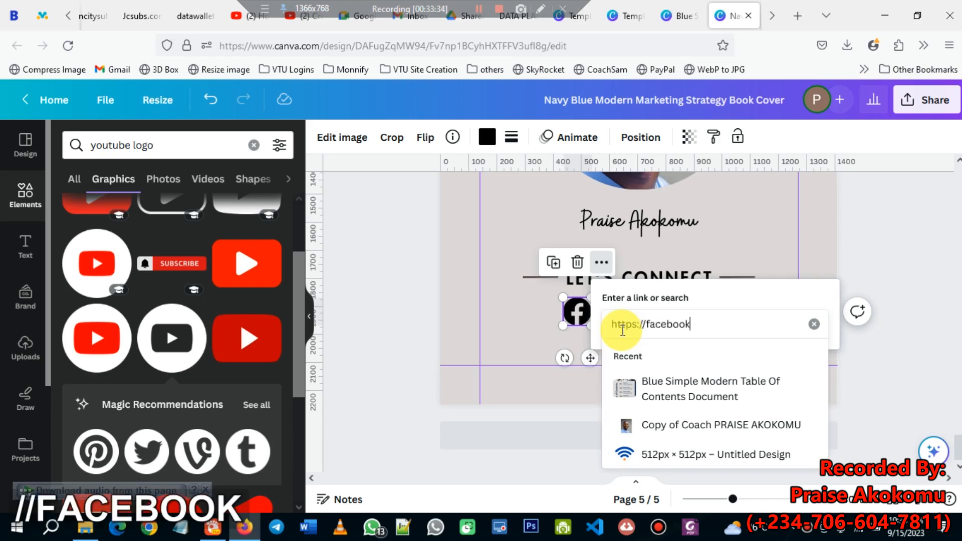
type(".com")
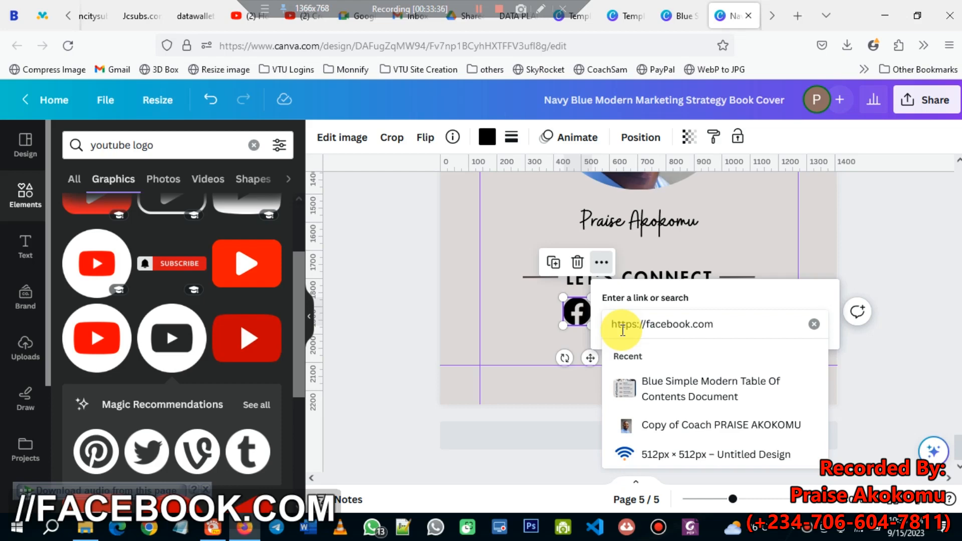
type("/pa")
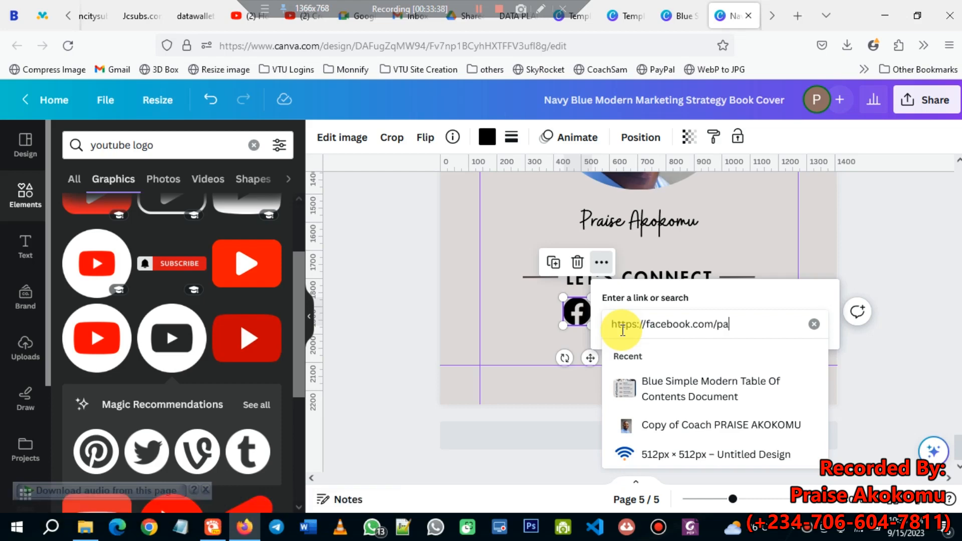
type("koko")
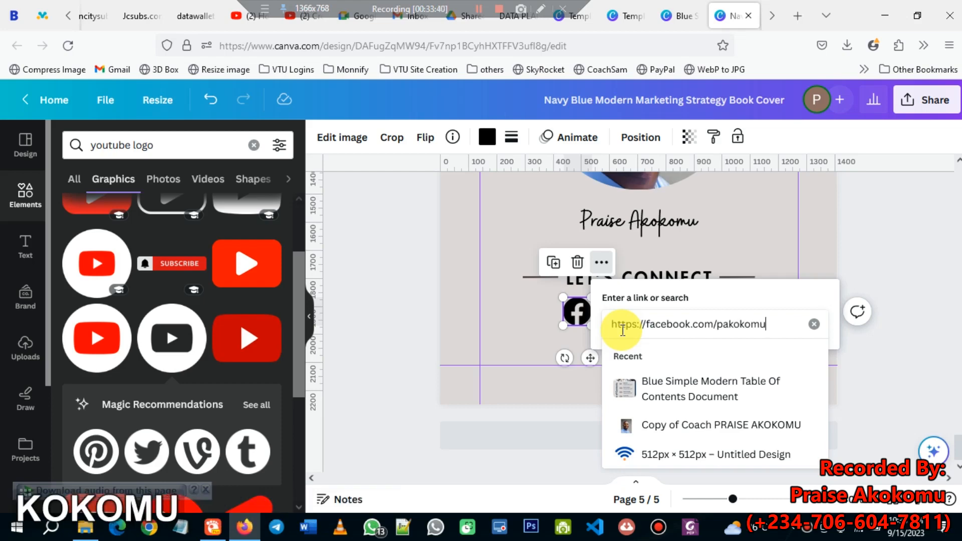
type("mu")
key("Return")
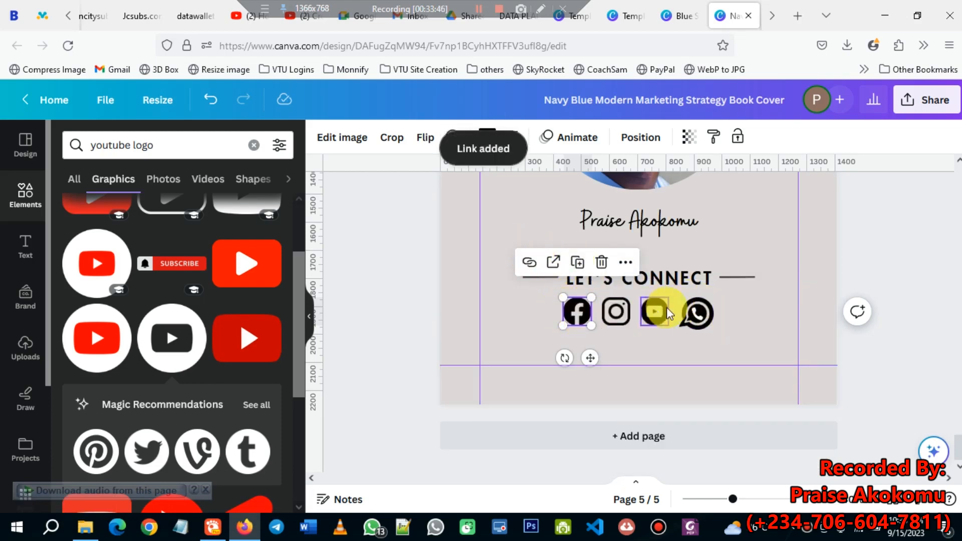
- Shrink the WhatsApp icon slightly to match the size of the other icons in the row
left_click(702, 314)
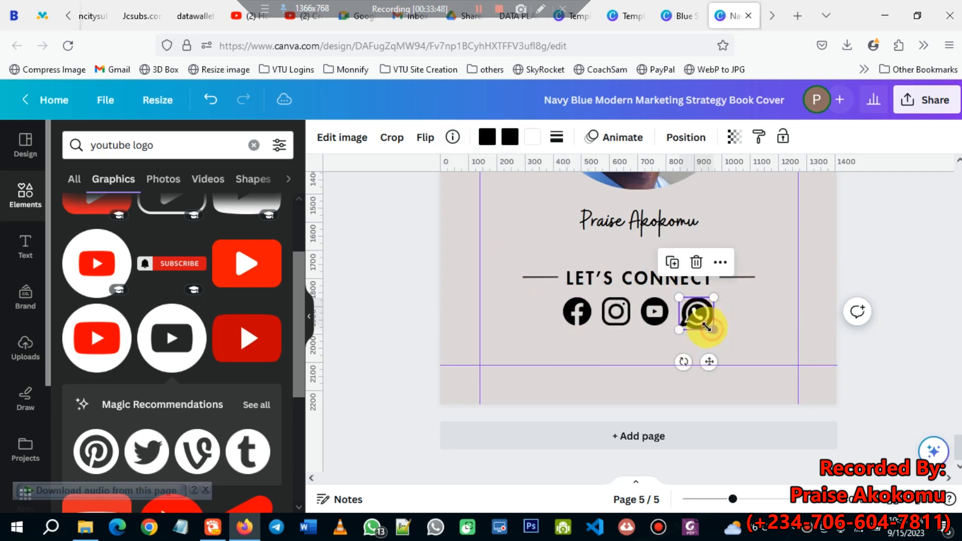
left_click_drag(712, 329, 704, 325)
- Link the YouTube icon in the social media row to the author's youtube.com channel address
left_click(653, 315)
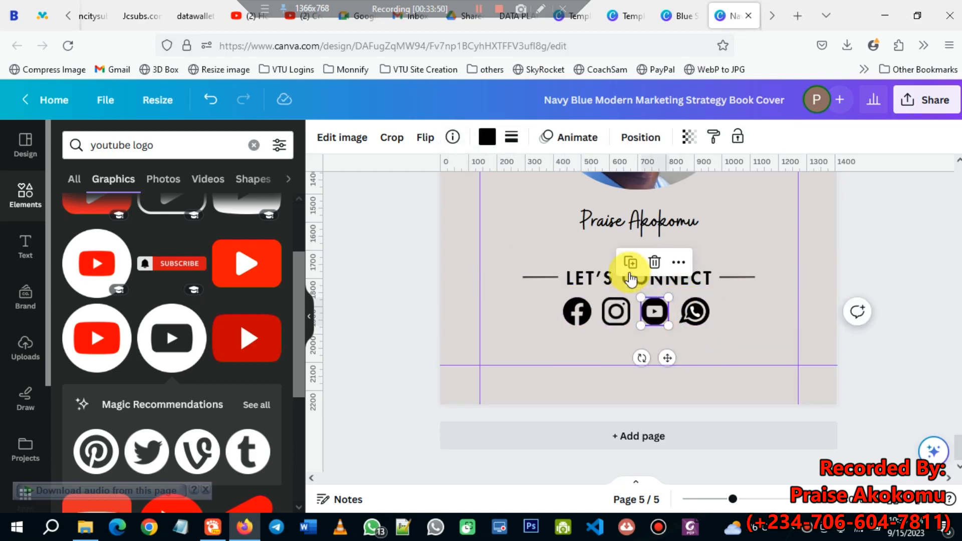
left_click(678, 262)
left_click(712, 405)
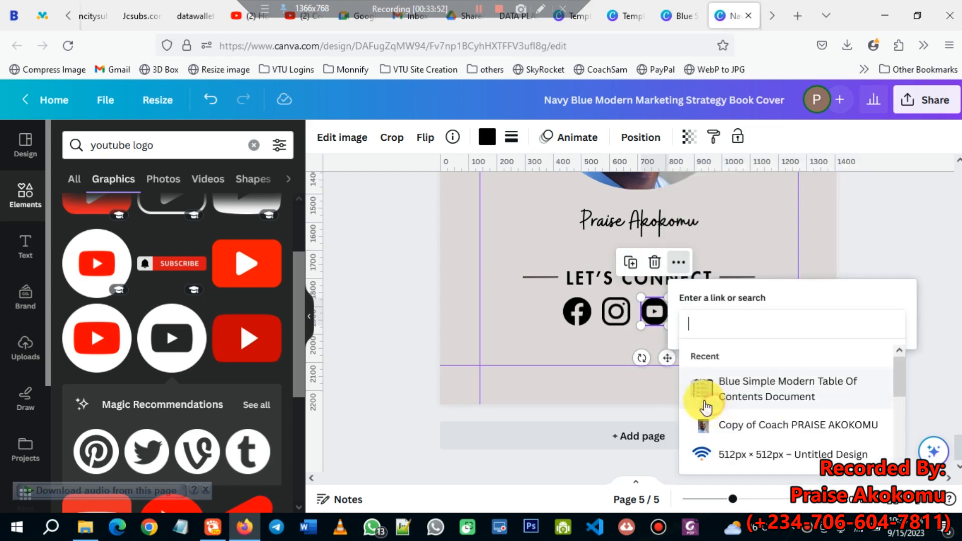
type("y")
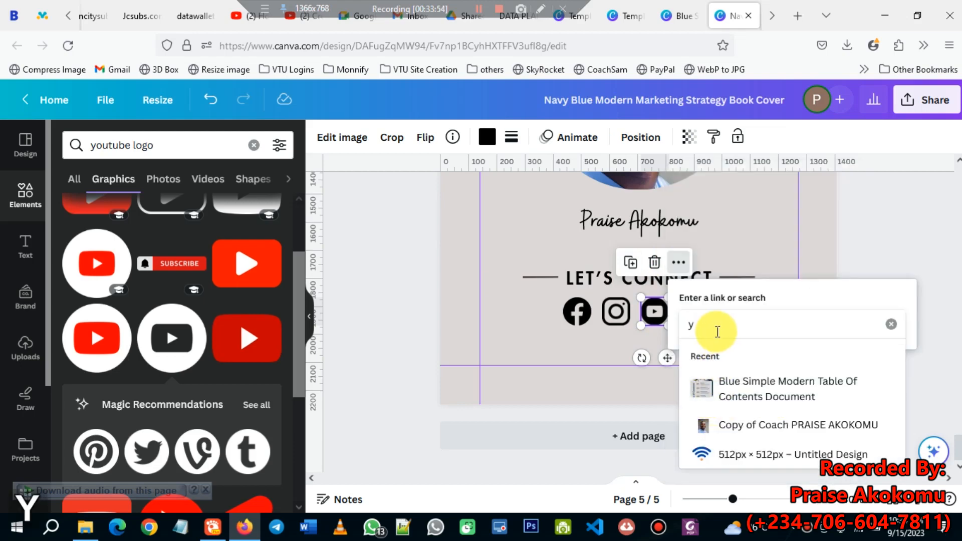
type("ou")
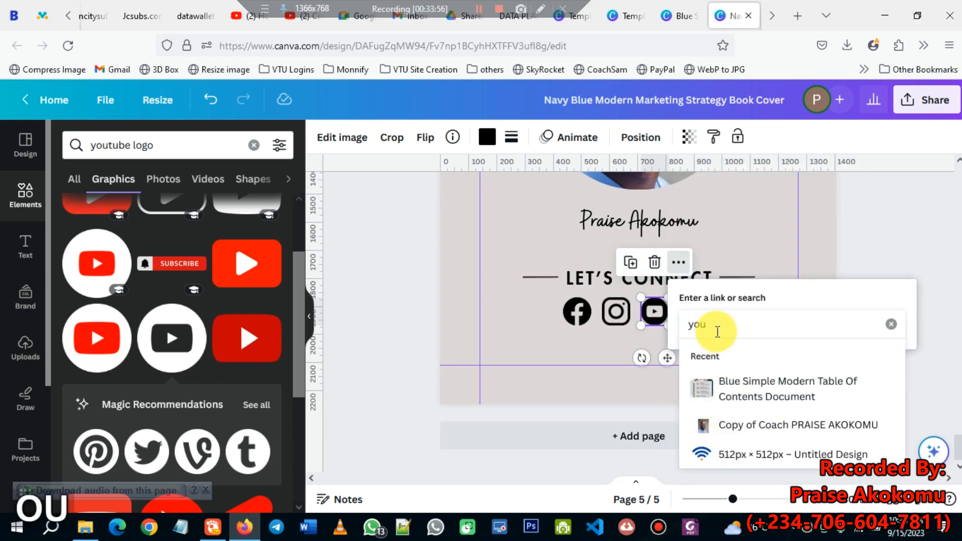
type("tube.c")
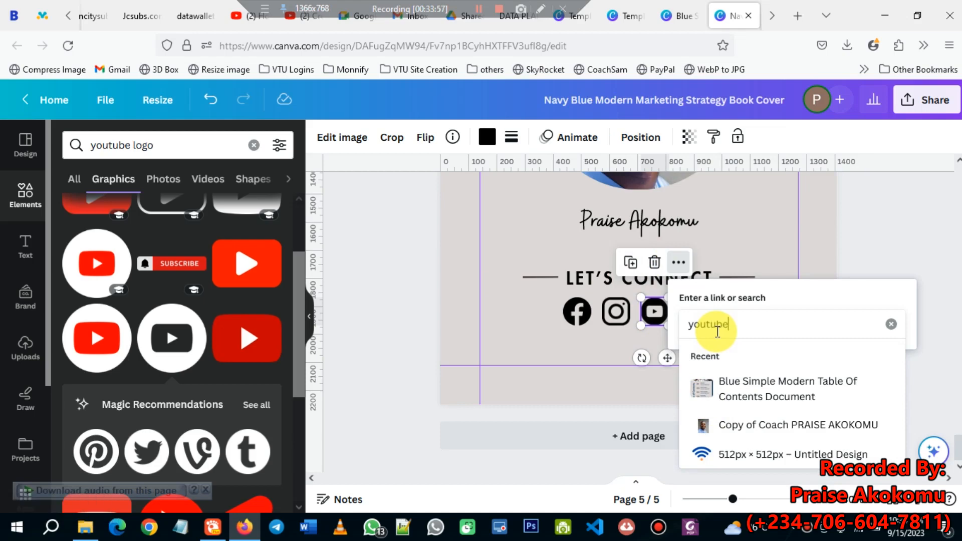
type("om/p")
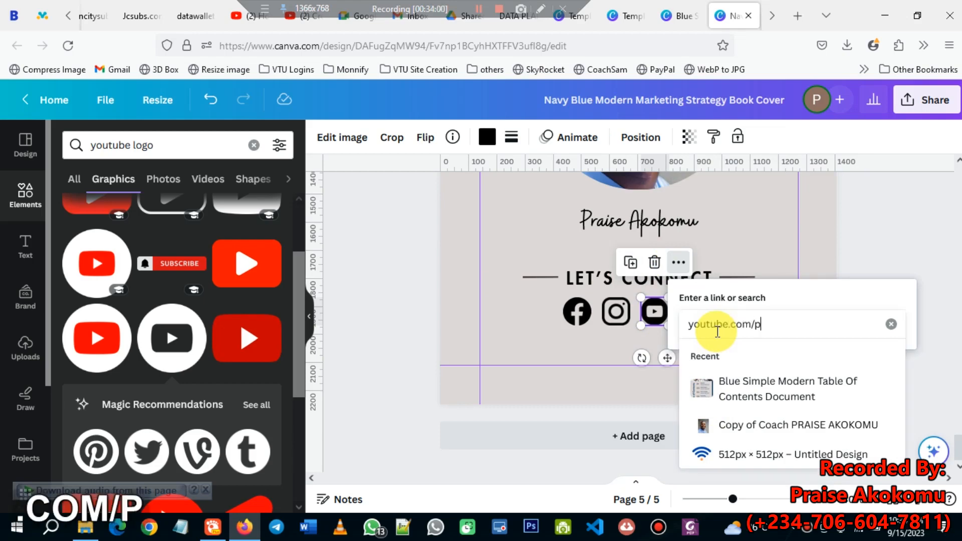
type("raisea")
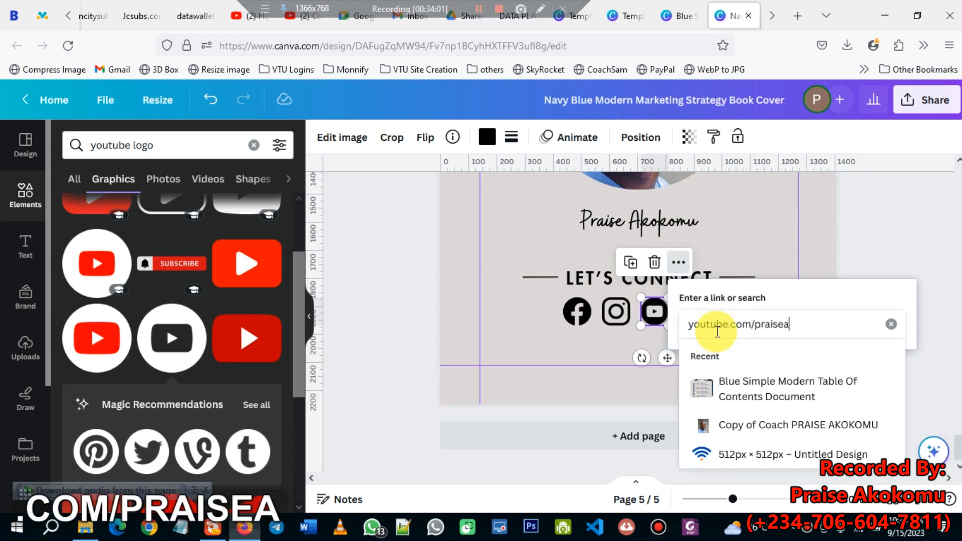
type("kokomu")
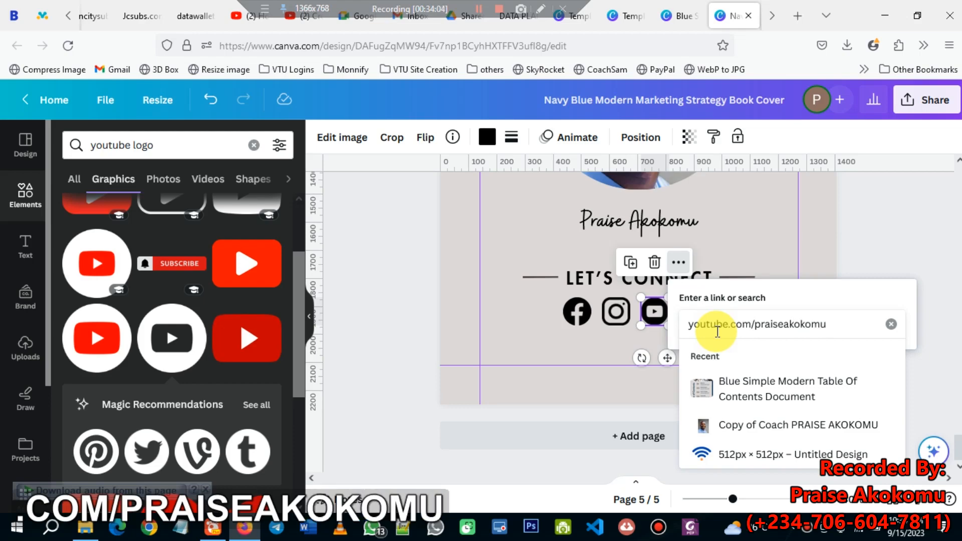
key("Return")
left_click(662, 333)
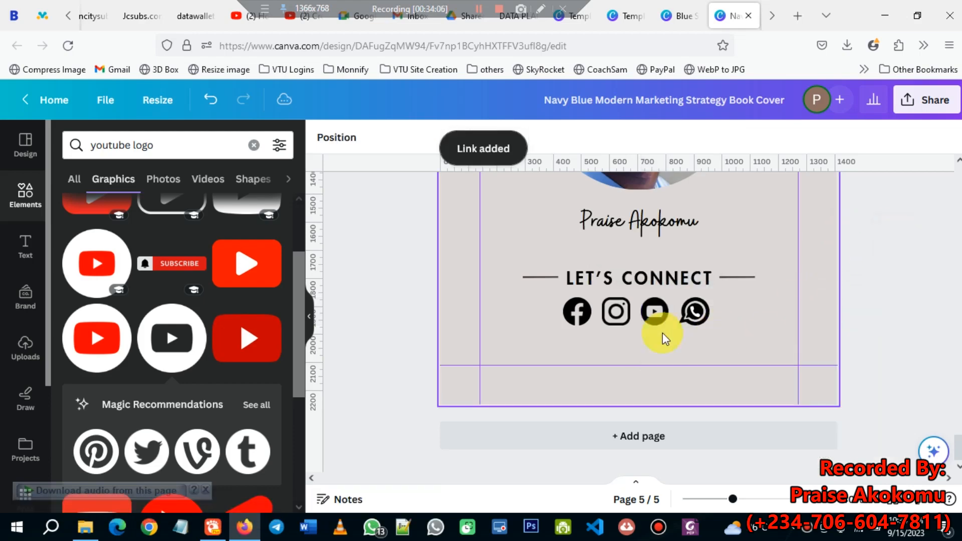
- Review all five ebook pages at a reduced zoom, from the author page back to the cover
scroll(652, 351, "up", 6)
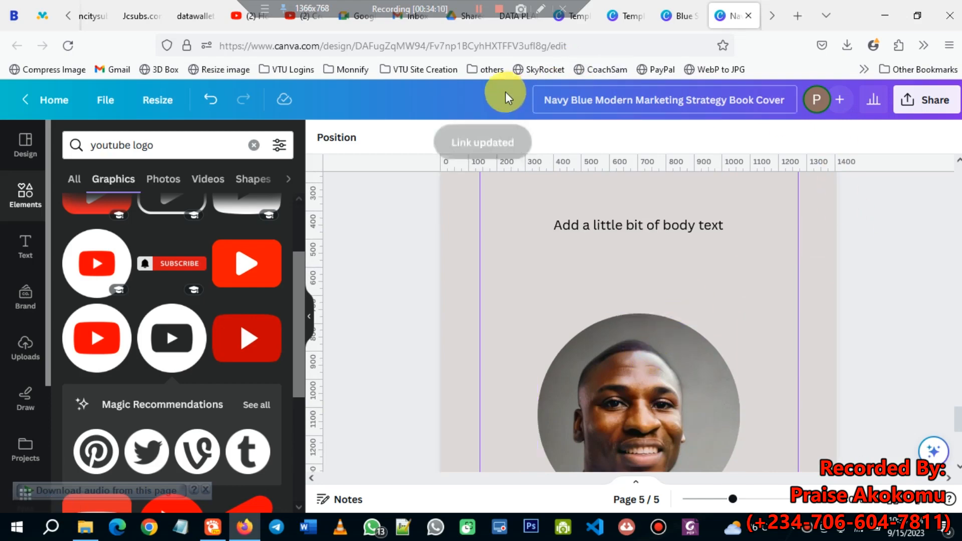
left_click_drag(733, 502, 711, 499)
key("ctrl+minus")
key("ctrl+minus")
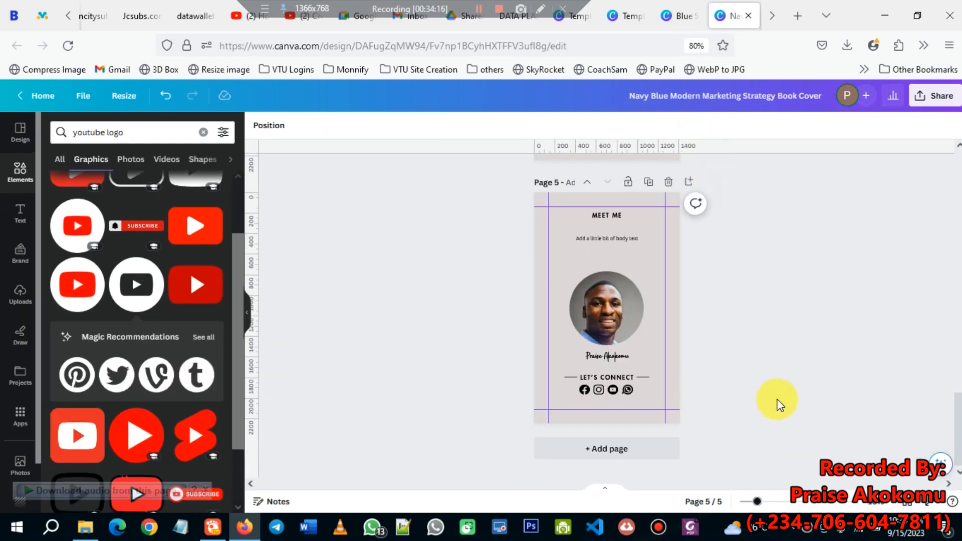
scroll(778, 399, "up", 2)
scroll(776, 398, "up", 3)
scroll(774, 385, "down", 3)
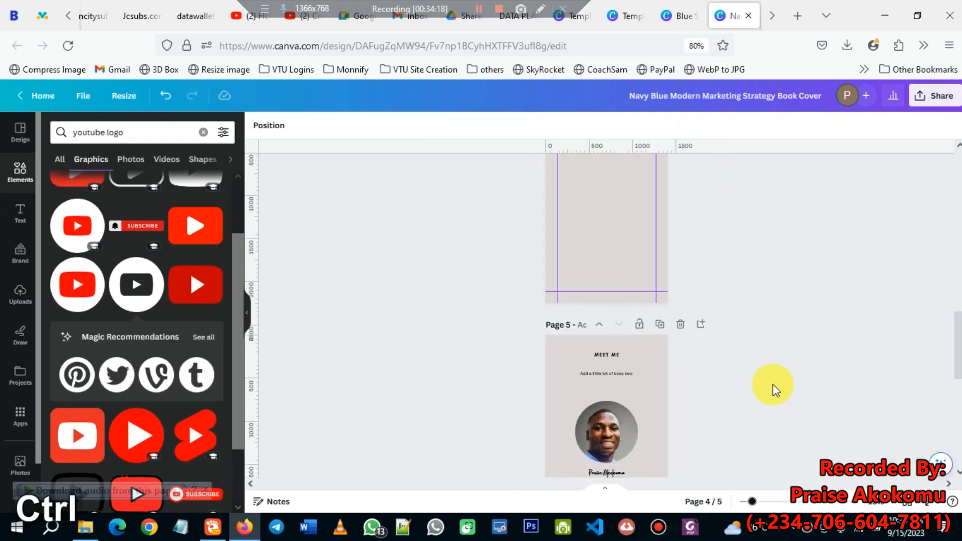
scroll(773, 384, "up", 6)
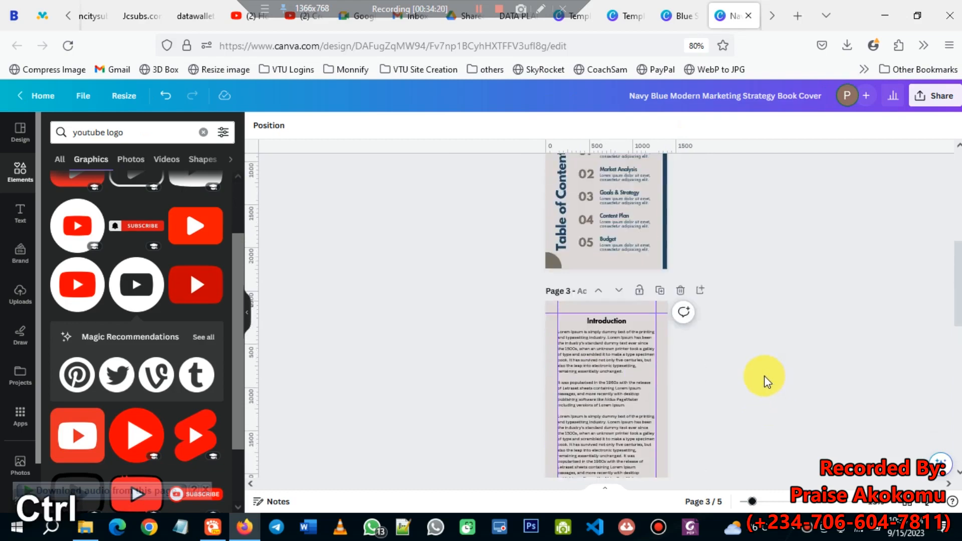
scroll(765, 383, "up", 4)
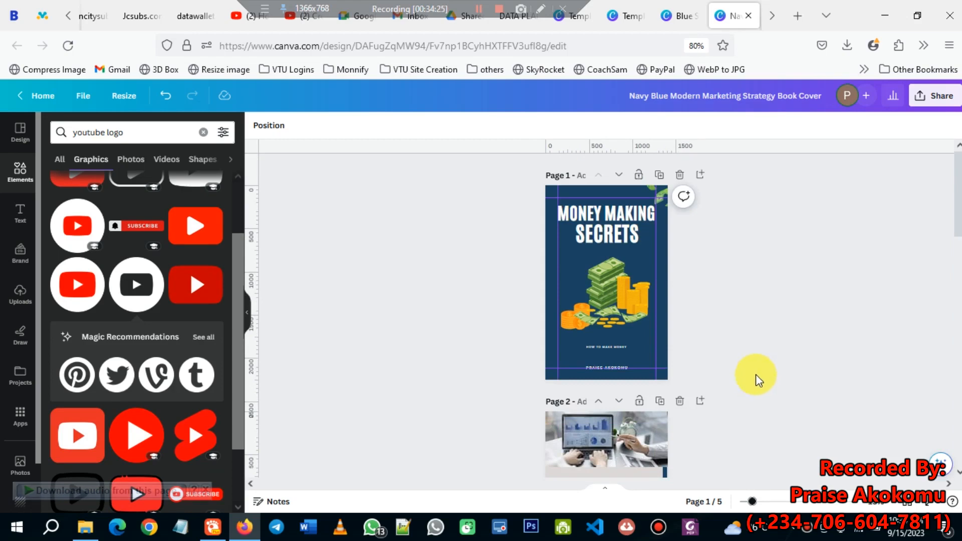
scroll(756, 374, "down", 6)
scroll(763, 365, "down", 5)
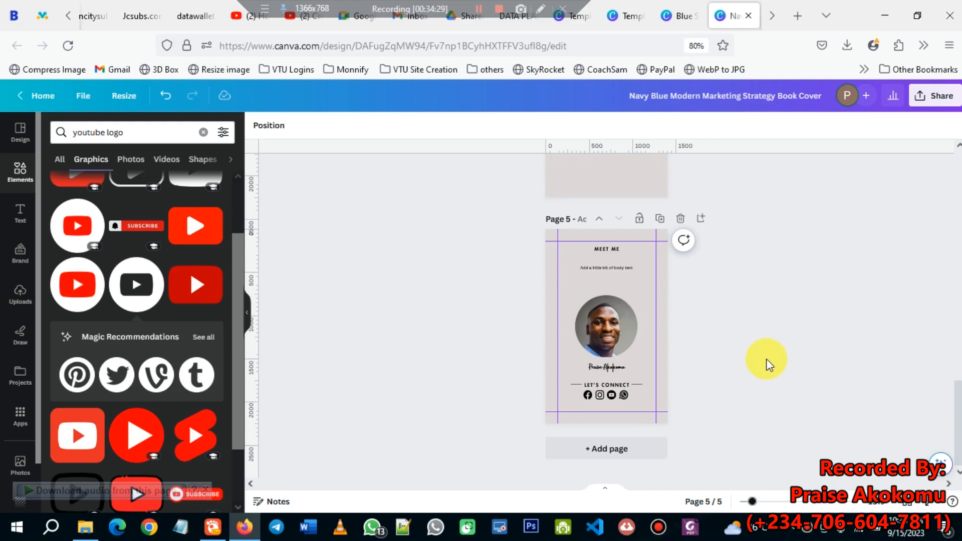
scroll(766, 359, "up", 10)
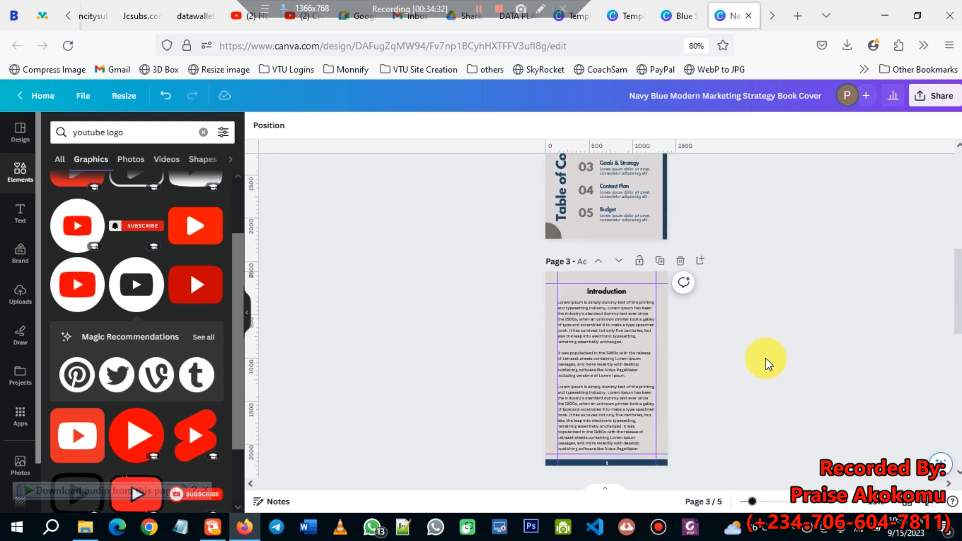
scroll(755, 392, "up", 1)
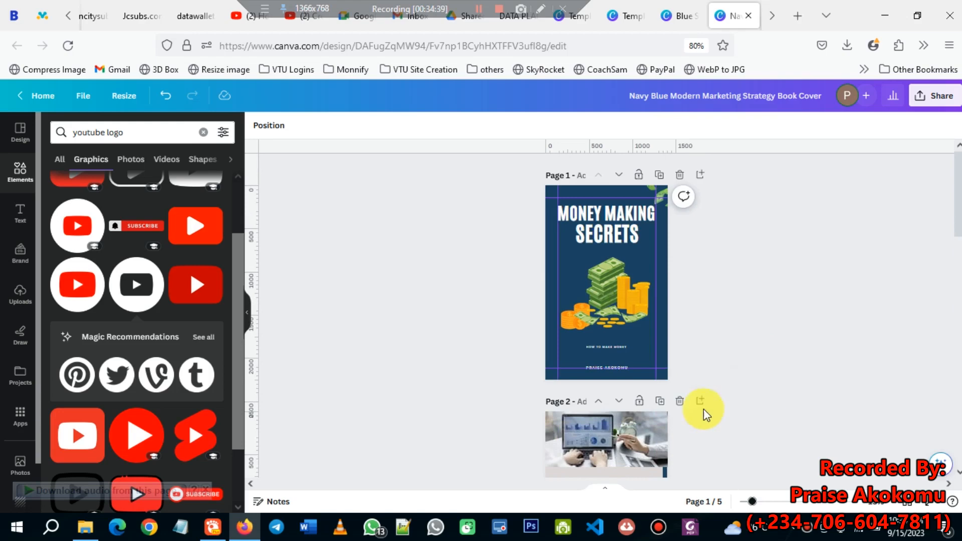
- Open the design's download settings and set the file type to PNG
left_click(934, 96)
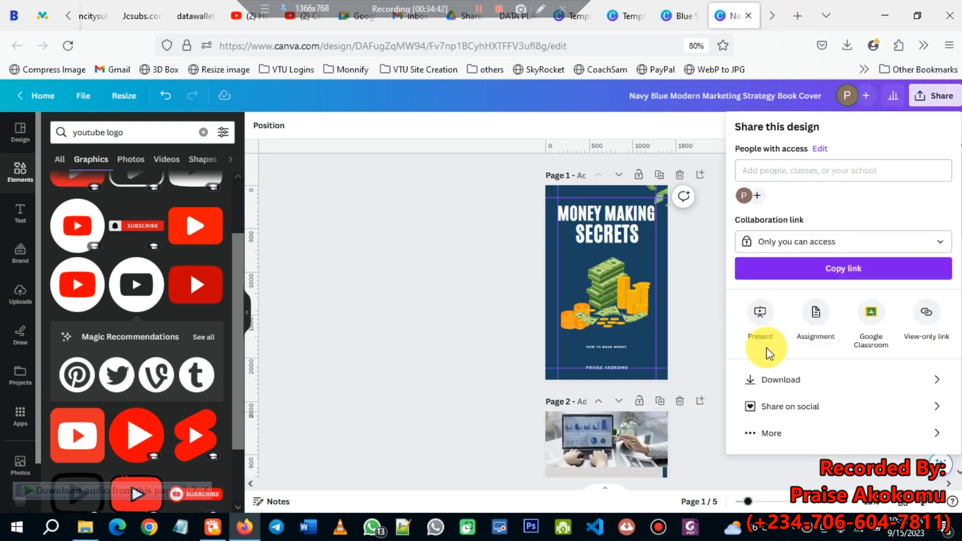
left_click(787, 381)
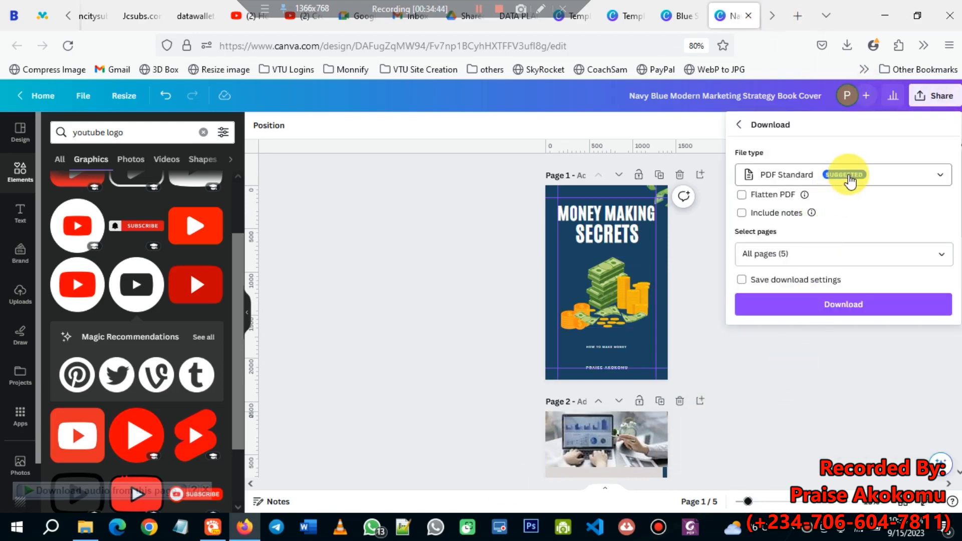
left_click(851, 180)
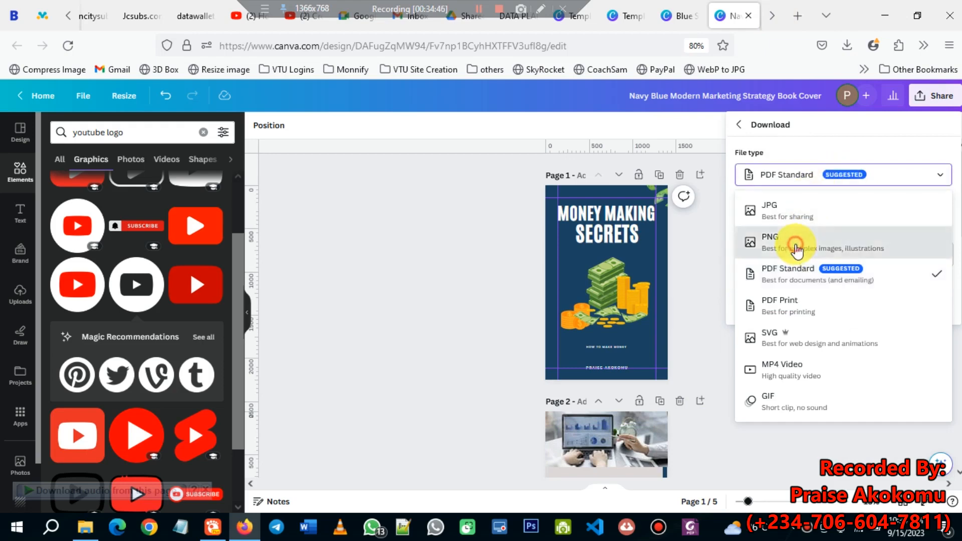
left_click(797, 249)
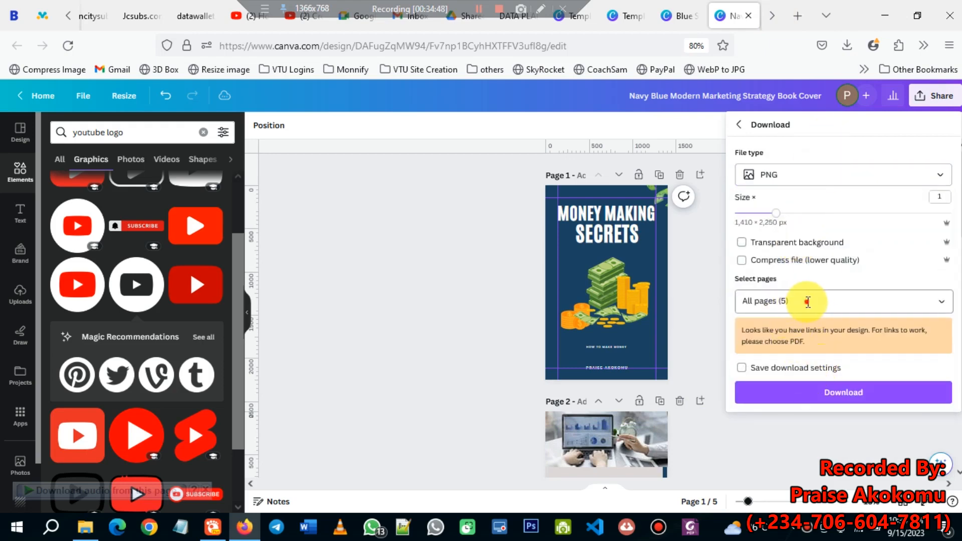
- Limit the PNG download to the current cover page, Page 1, download it and close the download notice
left_click(808, 301)
left_click(791, 333)
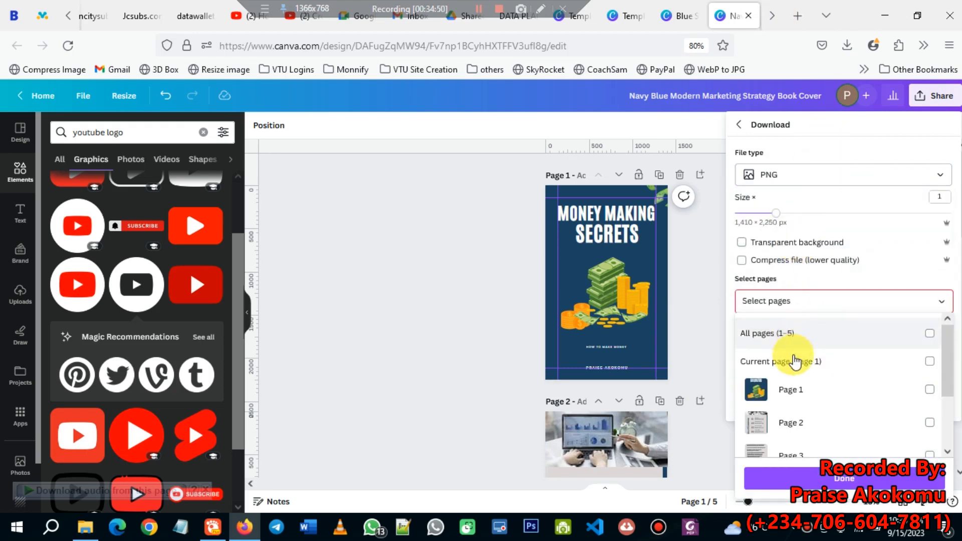
left_click(792, 361)
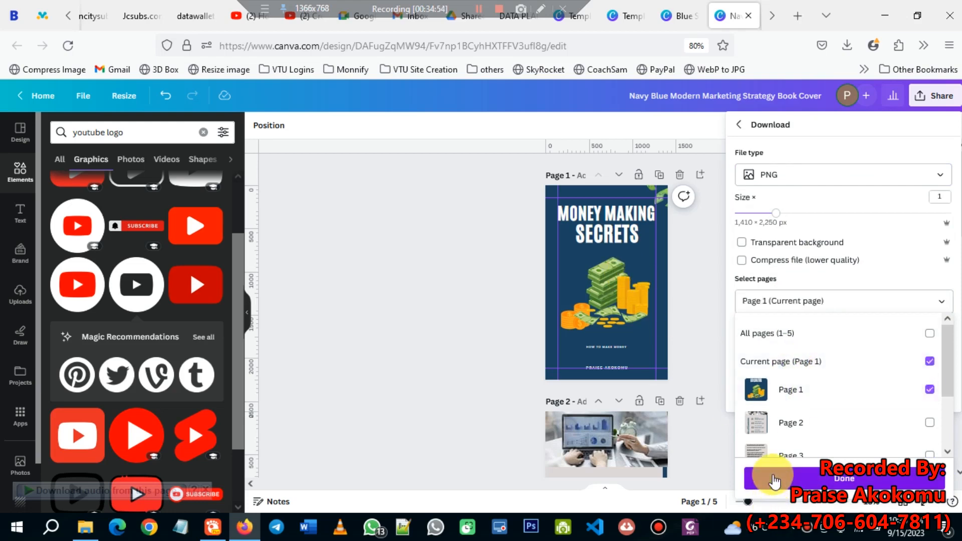
left_click(776, 480)
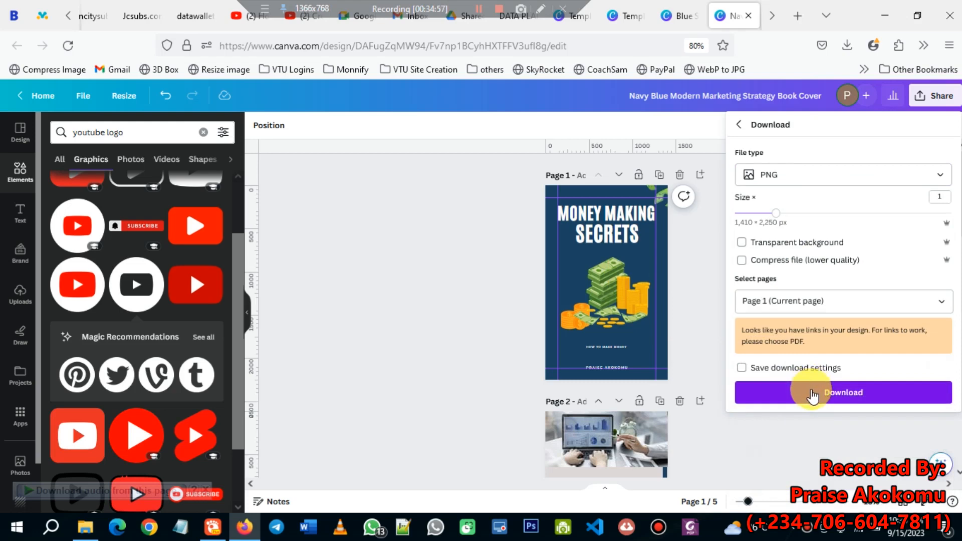
left_click(813, 394)
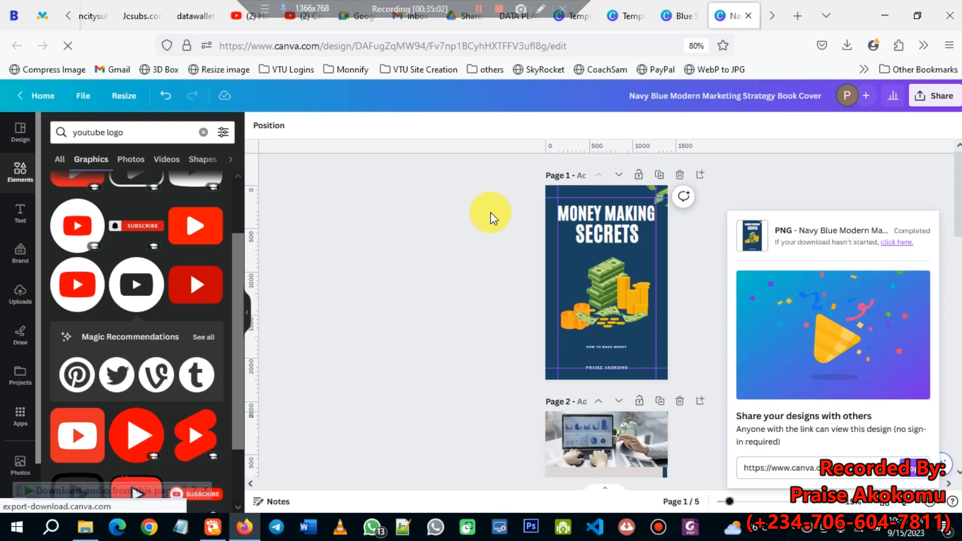
left_click(889, 228)
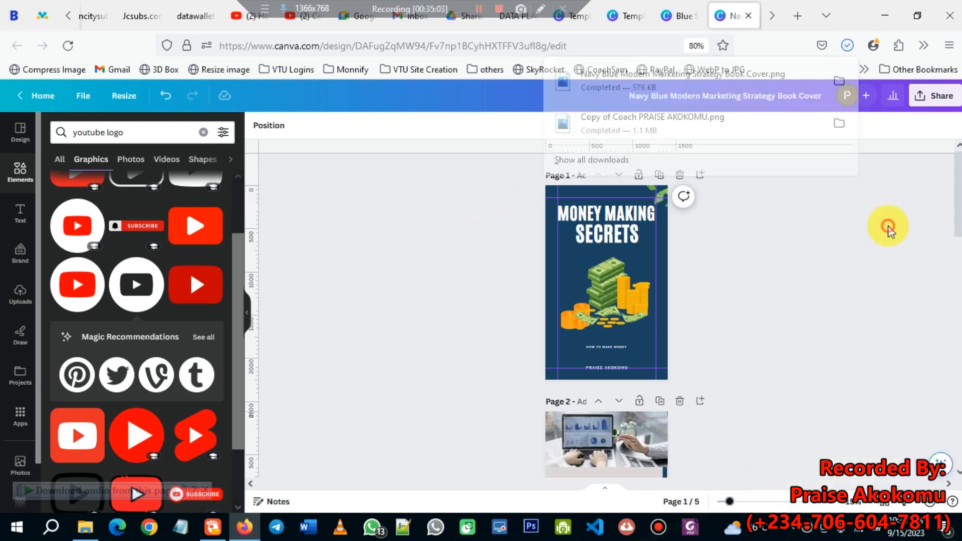
left_click(932, 98)
left_click(463, 197)
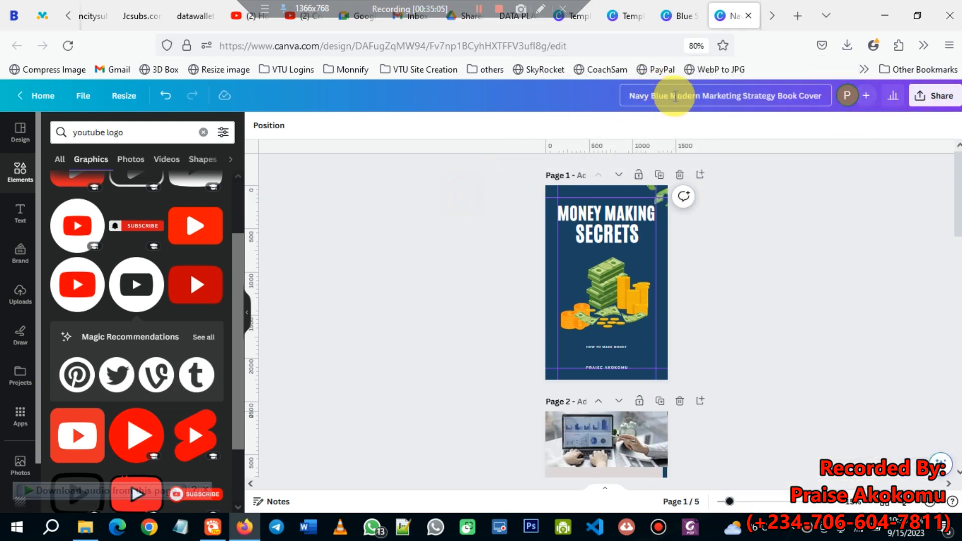
- Rename the design as "Money Making Secrets"
key("ctrl+a")
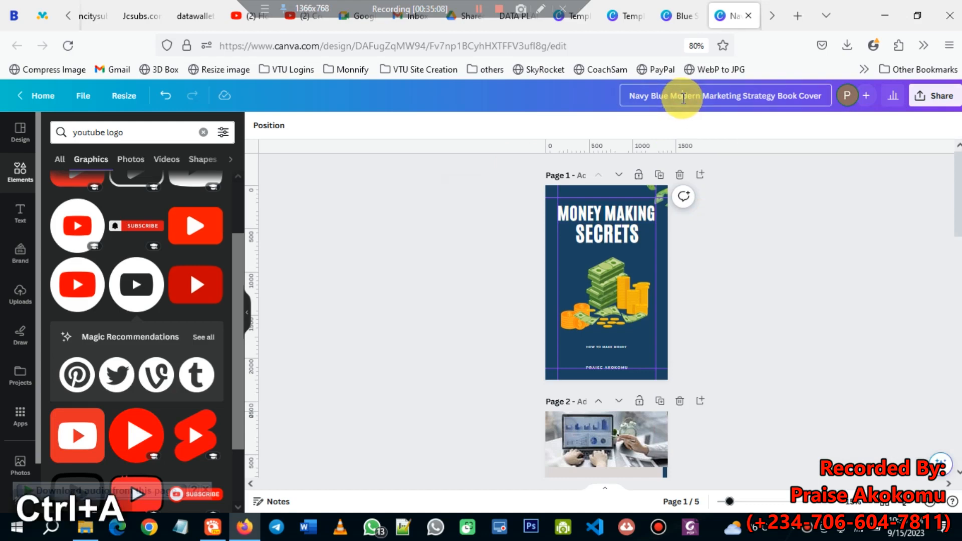
type("Mon")
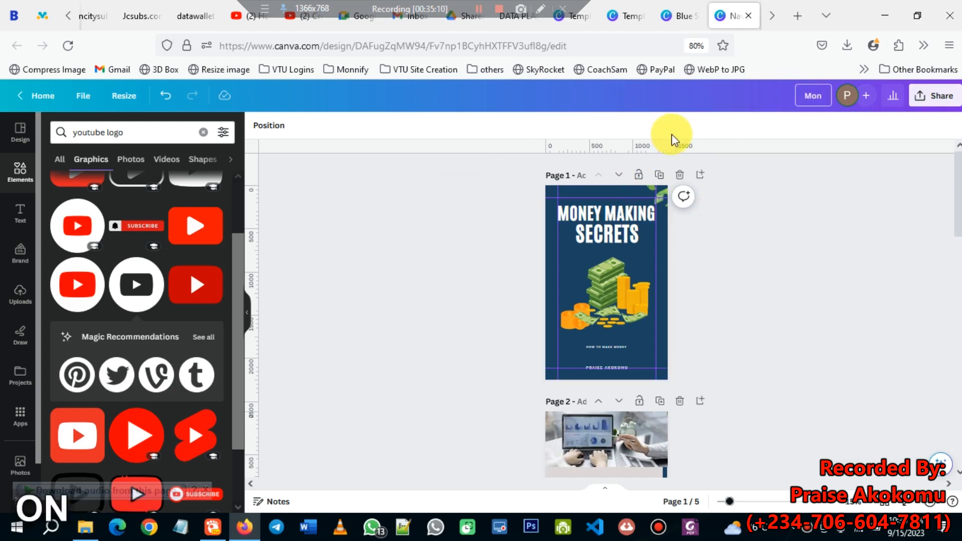
type("ey making")
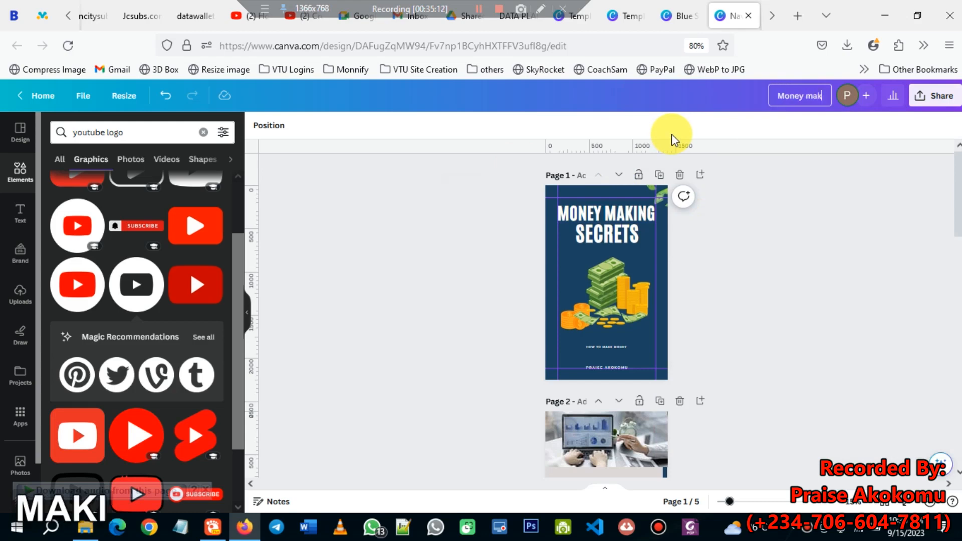
key("BackSpace")
key("BackSpace")
key("BackSpace")
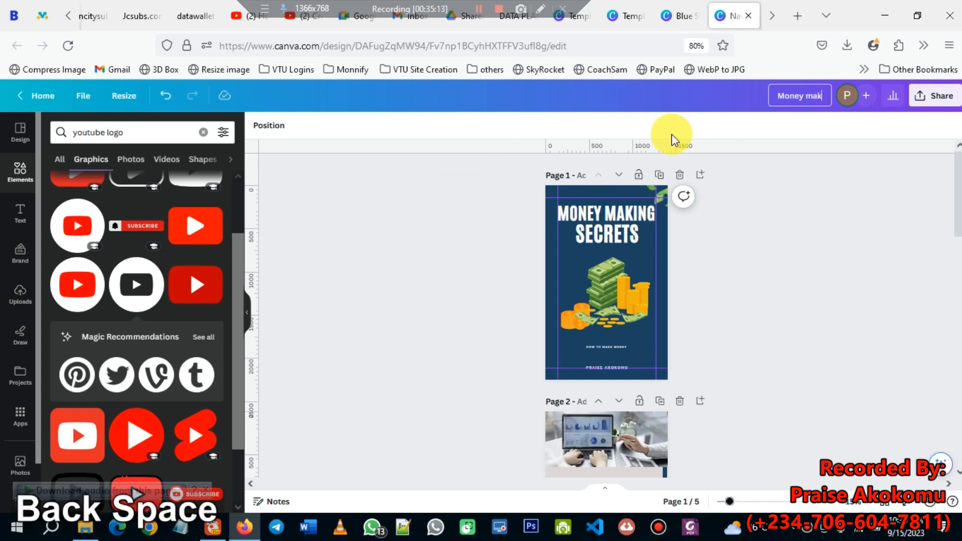
type("Making")
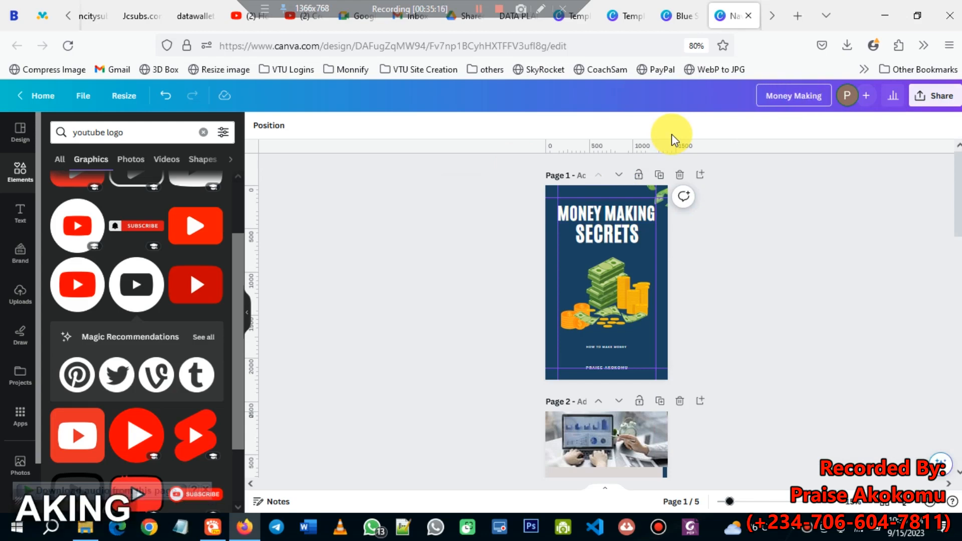
type(" Secr")
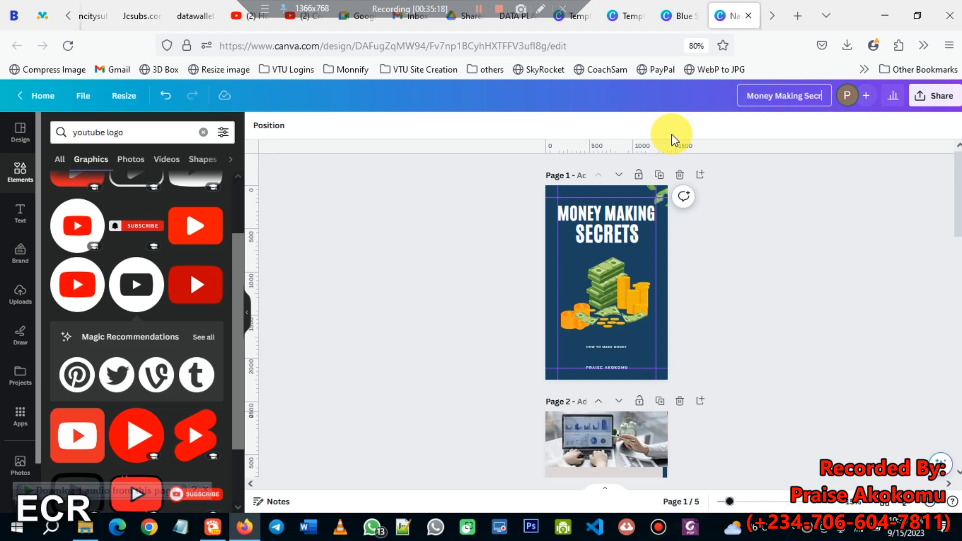
type("ets")
key("Return")
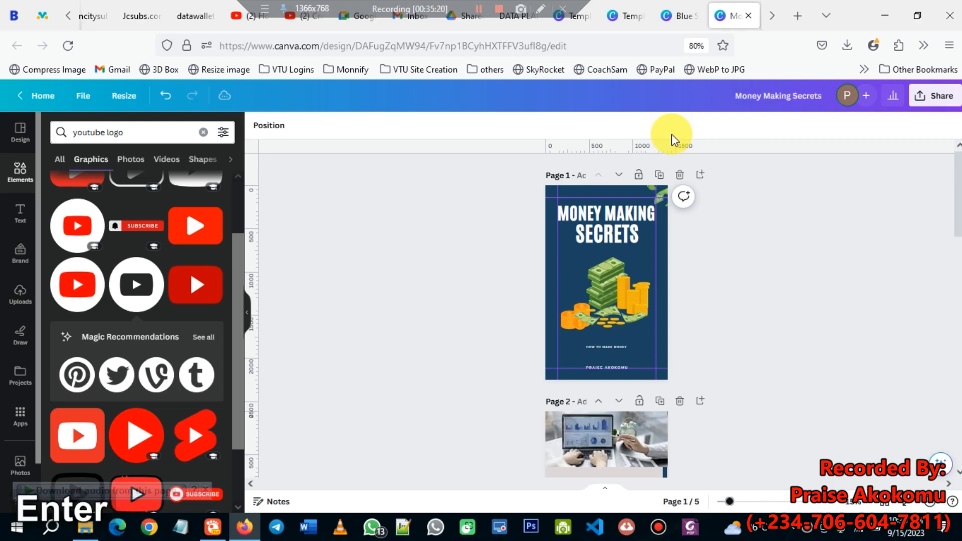
- Open the download settings with PDF Standard and all pages selected, and check the ebook pages from the cover to the author page
left_click(931, 96)
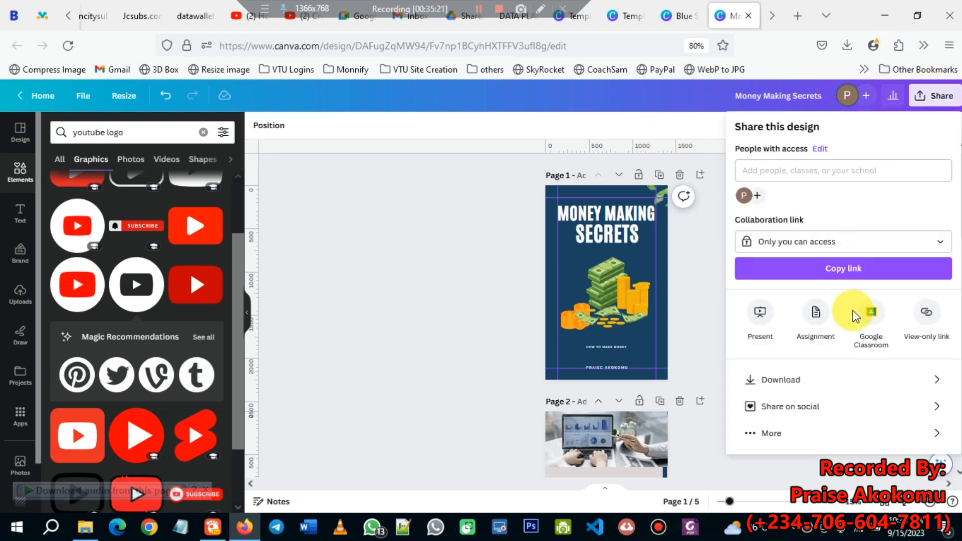
left_click(776, 381)
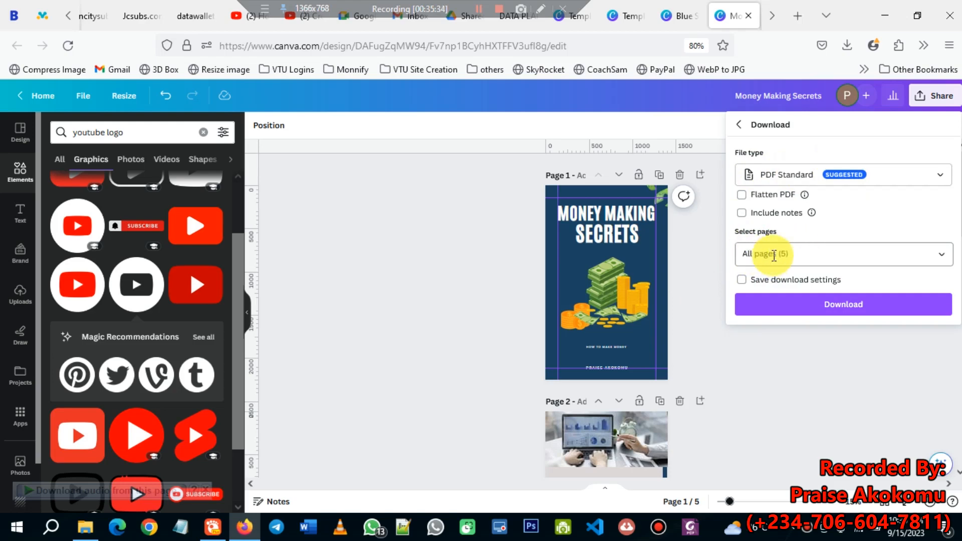
scroll(586, 366, "down", 10)
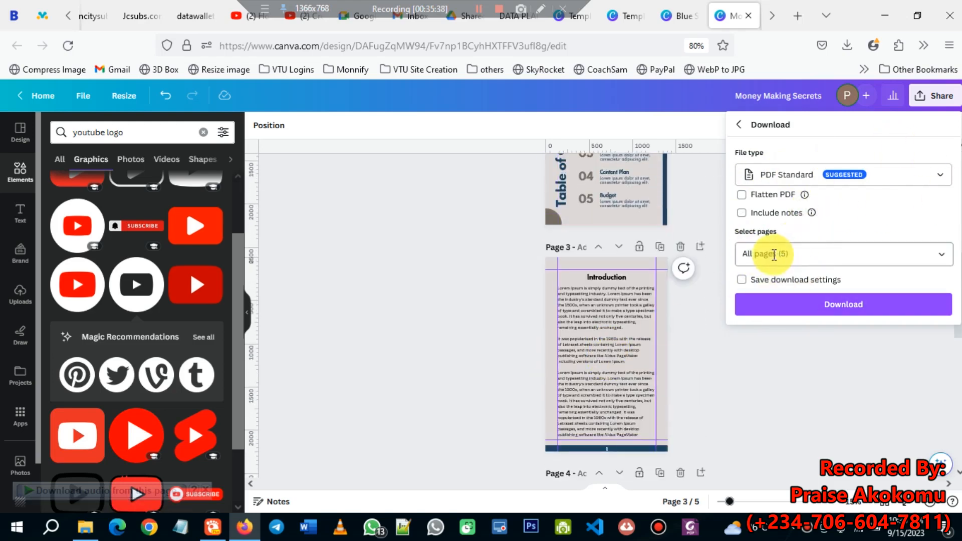
left_click(802, 254)
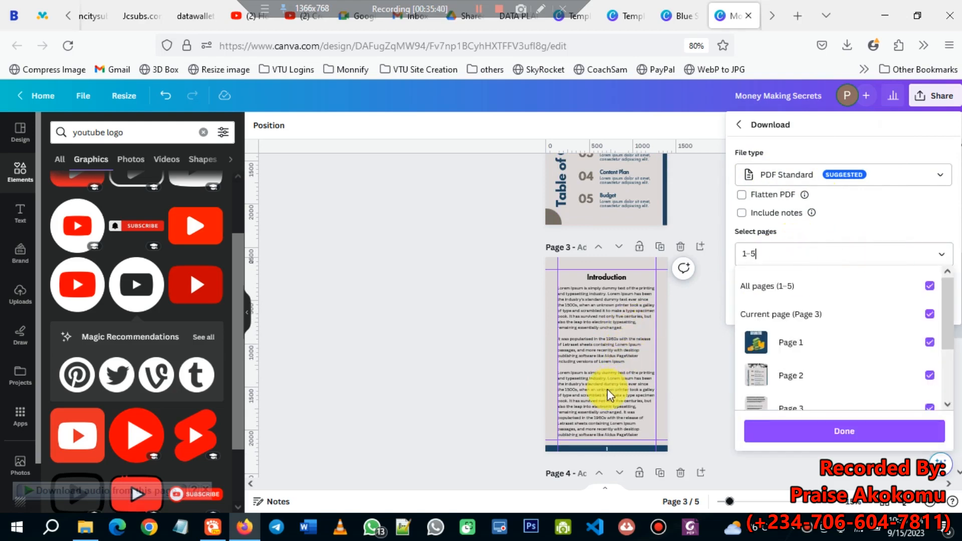
left_click(677, 391)
scroll(622, 356, "down", 4)
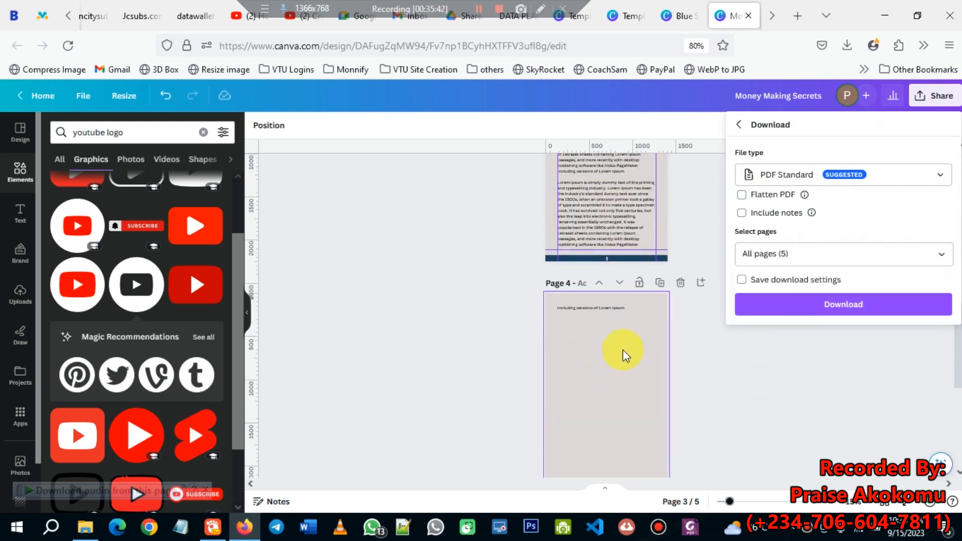
scroll(608, 226, "up", 10)
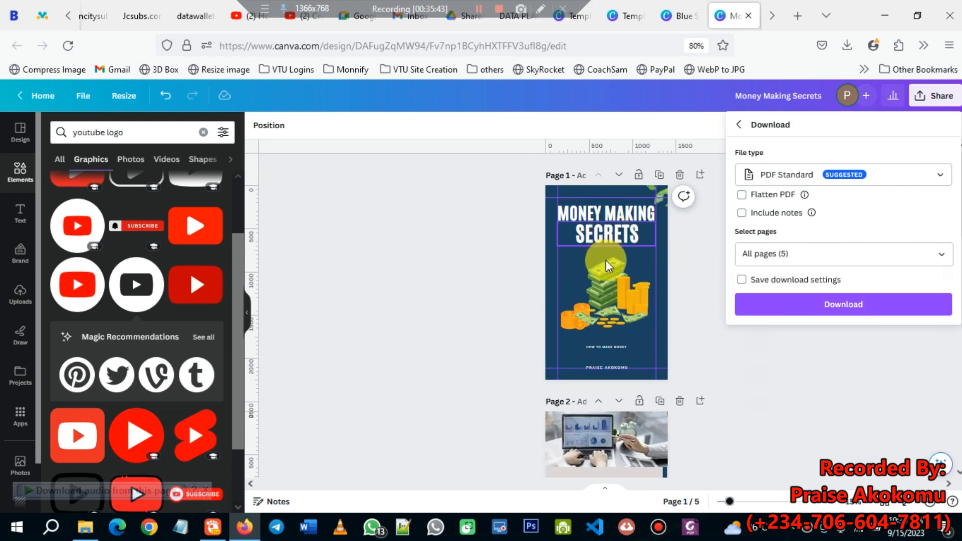
scroll(609, 230, "down", 3)
scroll(616, 344, "down", 6)
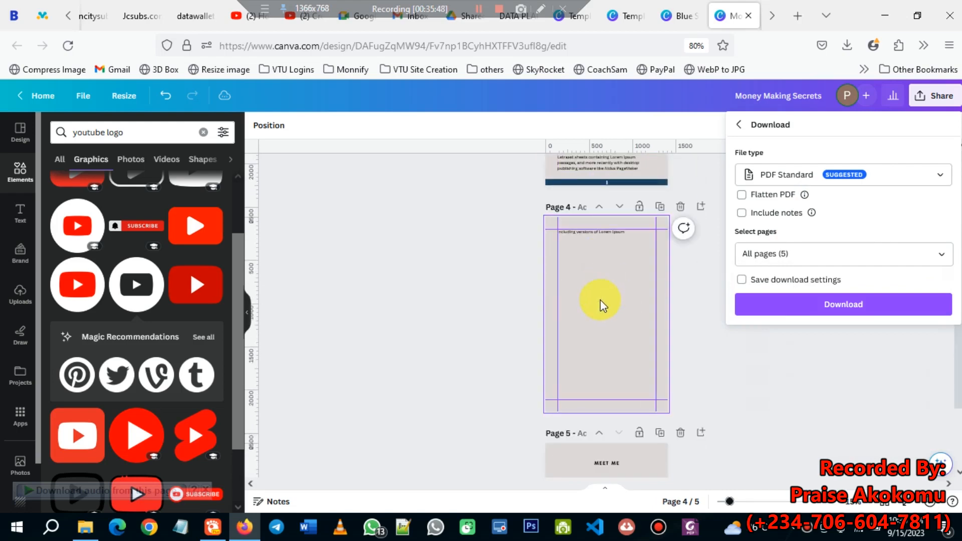
scroll(603, 307, "down", 5)
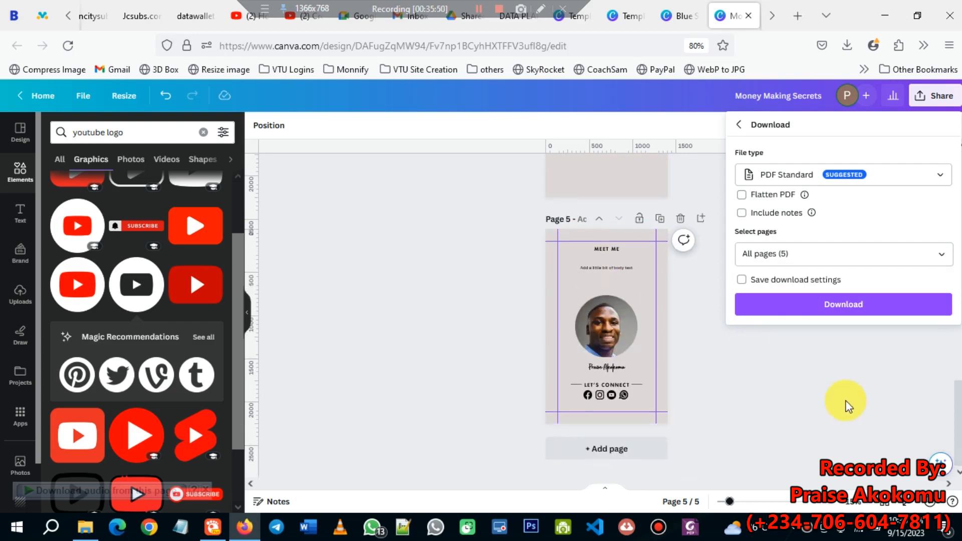
- Download the ebook as Money Making Secrets.pdf into Downloads\Documents, open the file and cancel the security warning
left_click(813, 311)
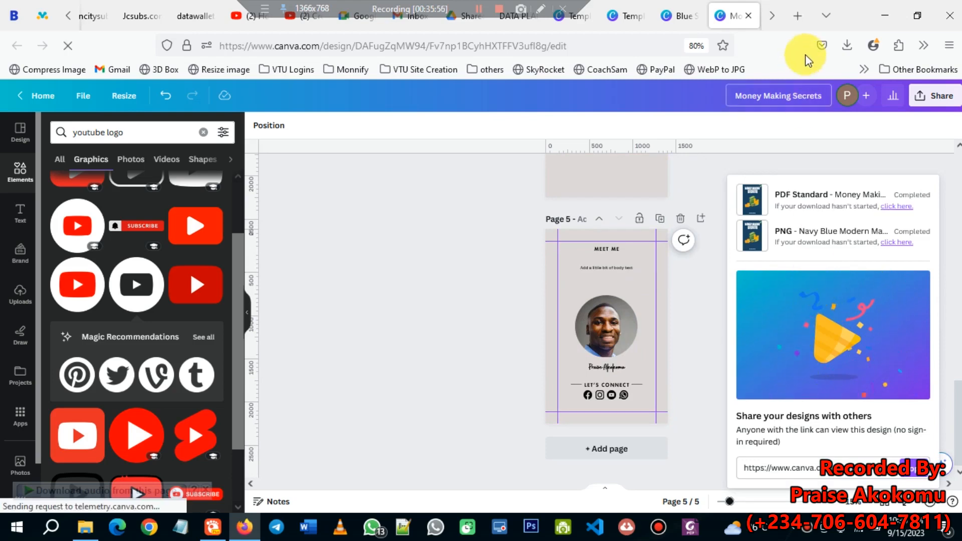
left_click(456, 326)
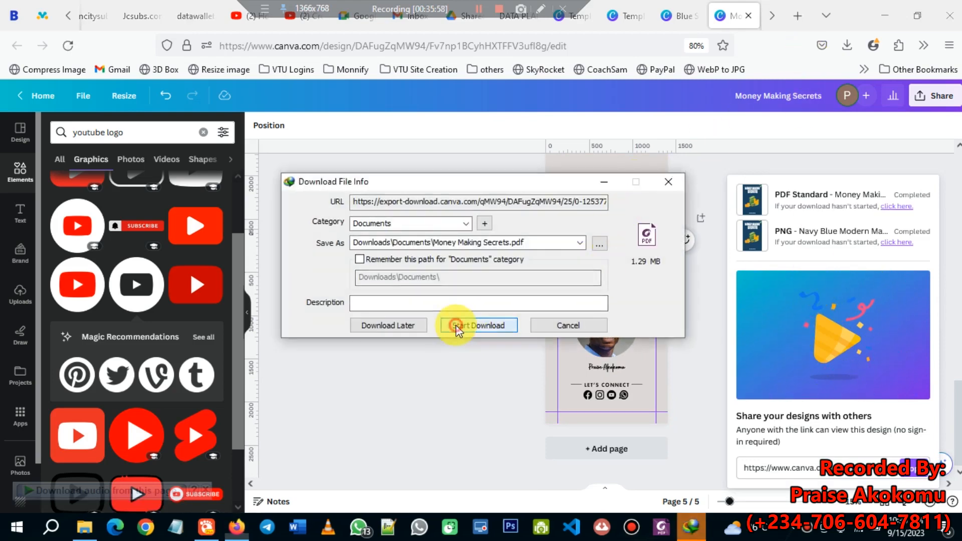
left_click(346, 307)
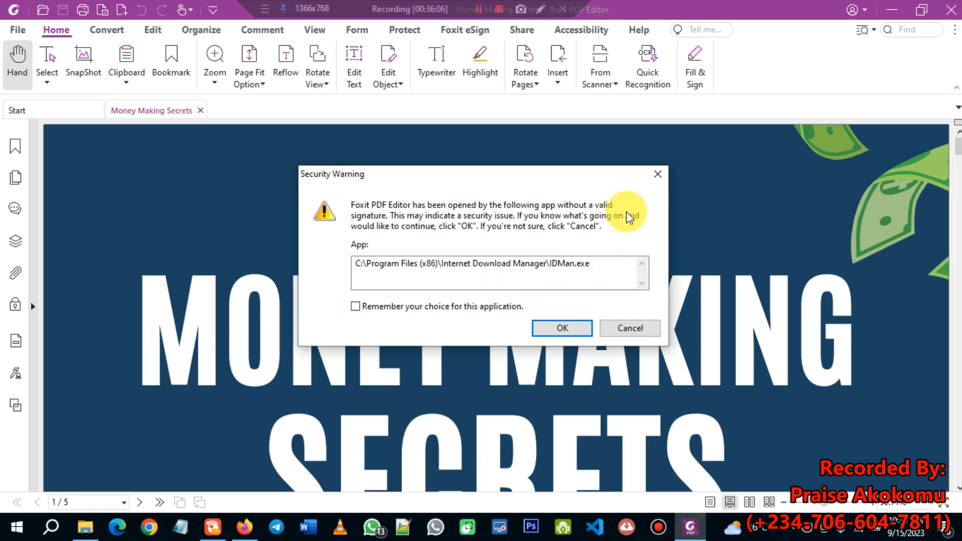
left_click(631, 331)
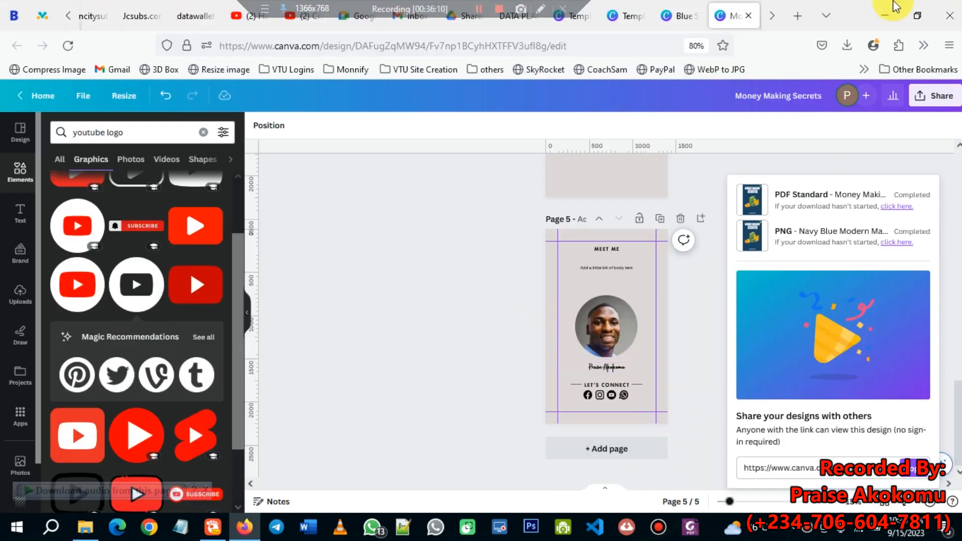
- Switch to File Explorer and open the Money Making Secrets PDF from the Documents folder inside Downloads
left_click(847, 45)
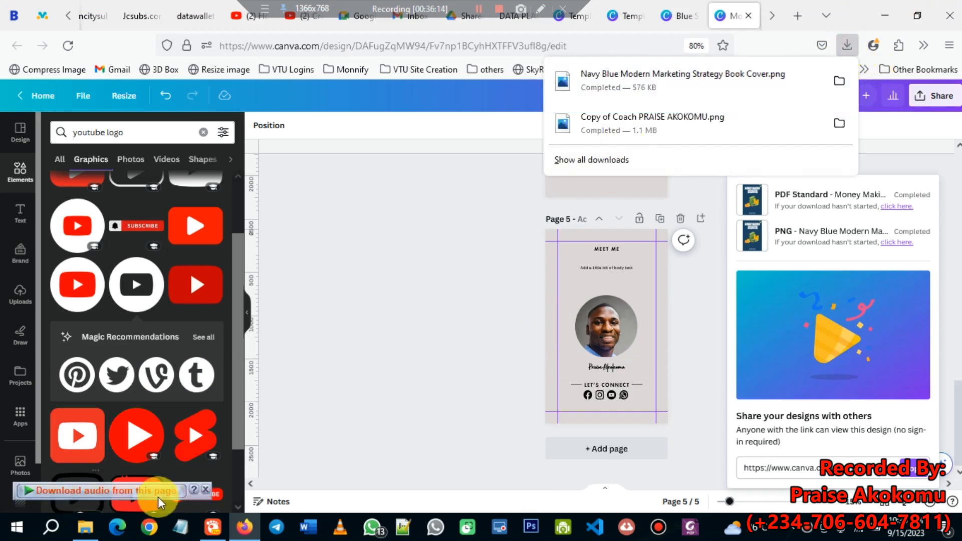
left_click(85, 528)
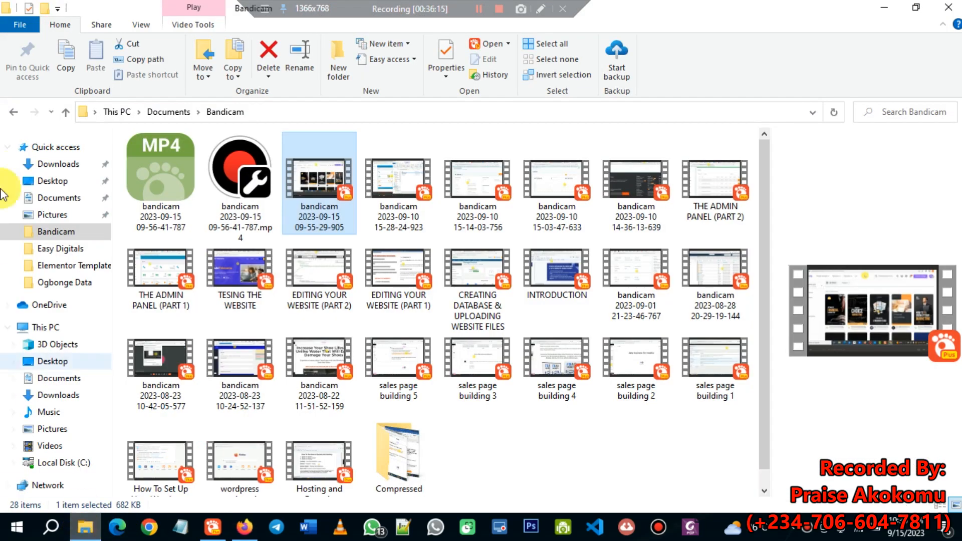
left_click(58, 164)
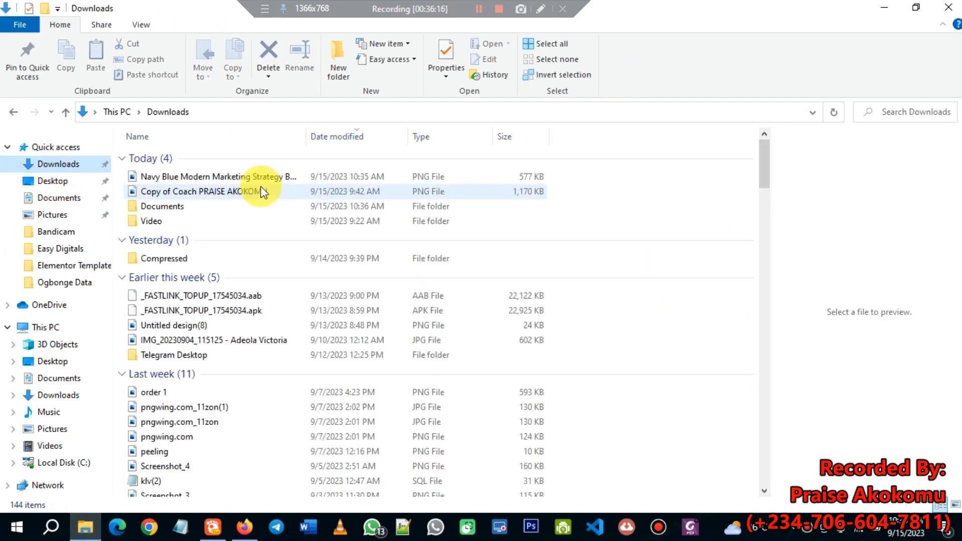
double_click(196, 206)
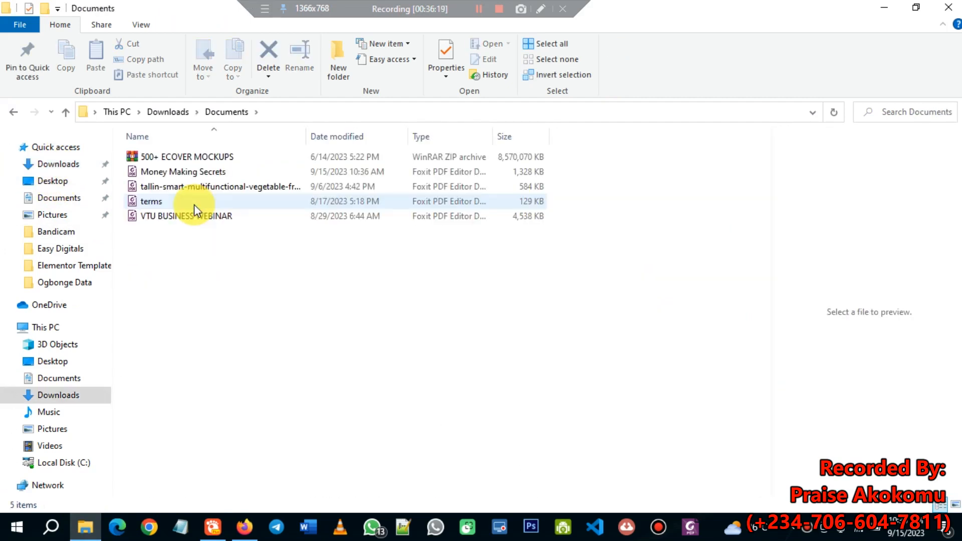
left_click(200, 172)
double_click(204, 173)
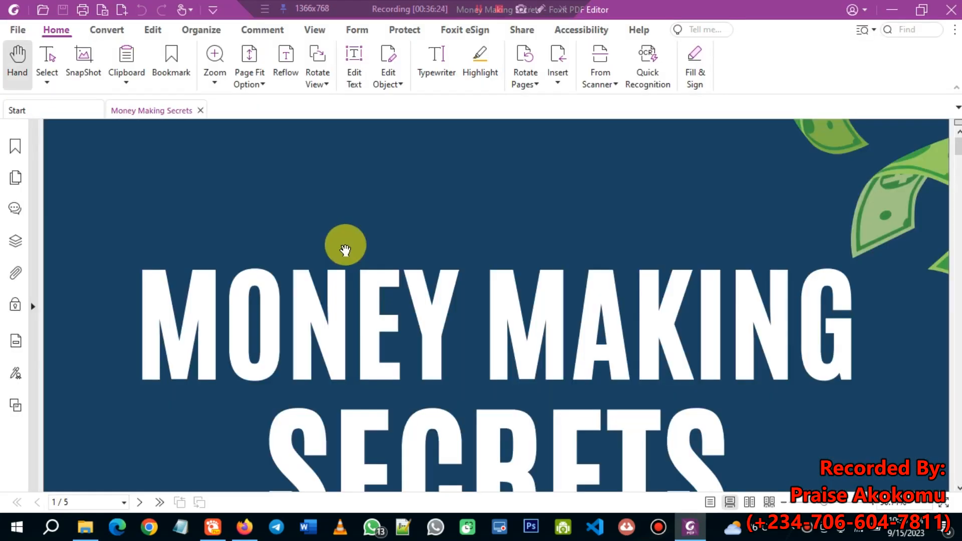
- Examine the exported PDF at a reduced zoom, checking the cover, contents, introduction, chapter text and author page
scroll(388, 265, "down", 3, "ctrl")
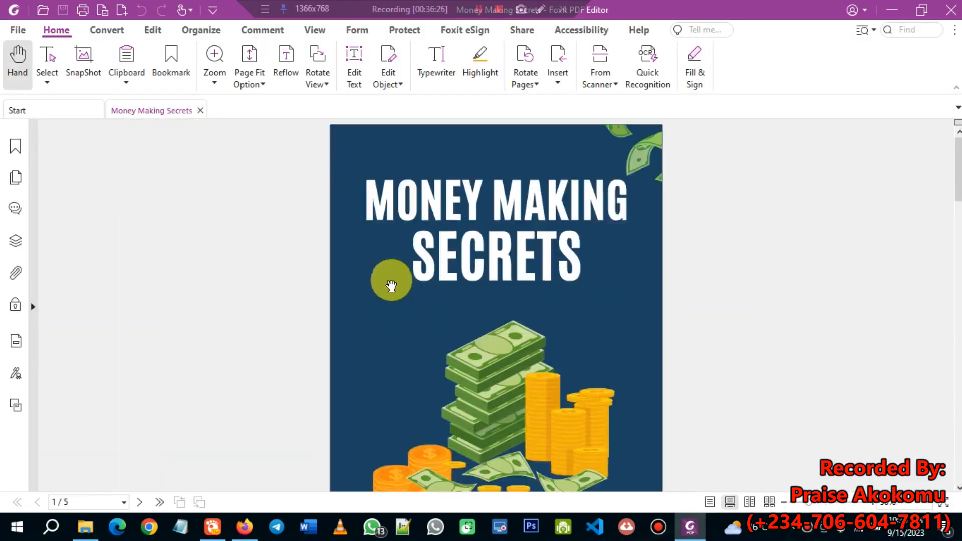
scroll(392, 285, "down", 1, "ctrl")
scroll(393, 288, "down", 15)
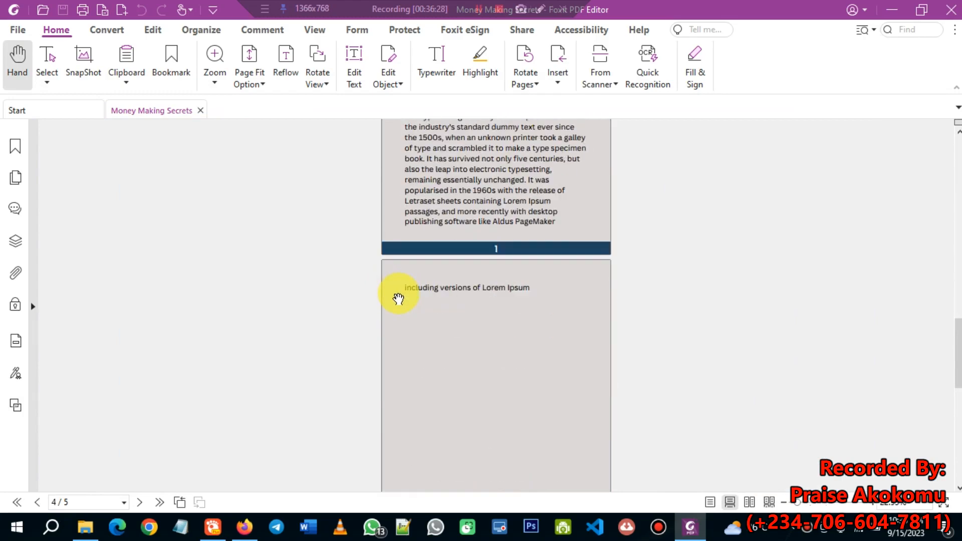
scroll(400, 297, "up", 3)
scroll(399, 299, "up", 3, "ctrl")
scroll(401, 295, "up", 15)
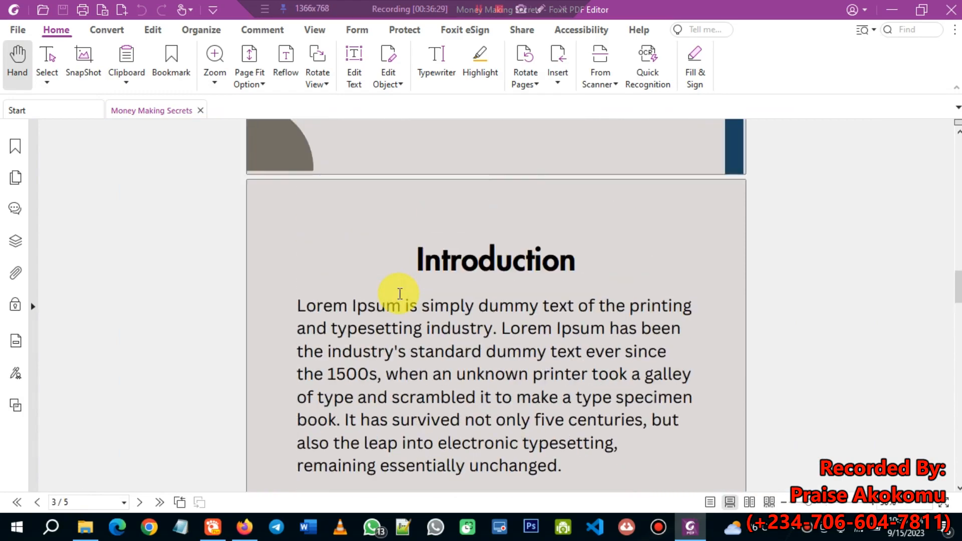
scroll(403, 296, "up", 4)
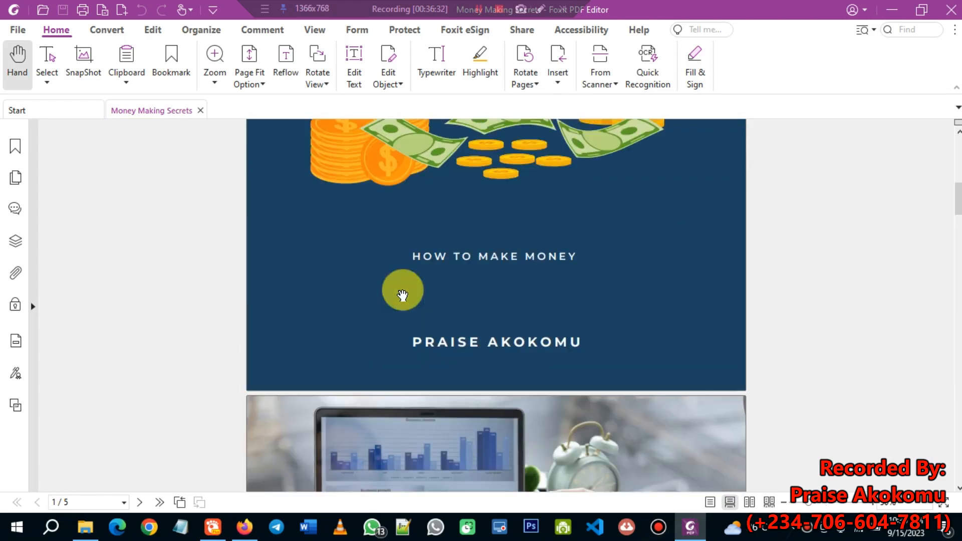
scroll(403, 296, "down", 14)
scroll(404, 296, "down", 15)
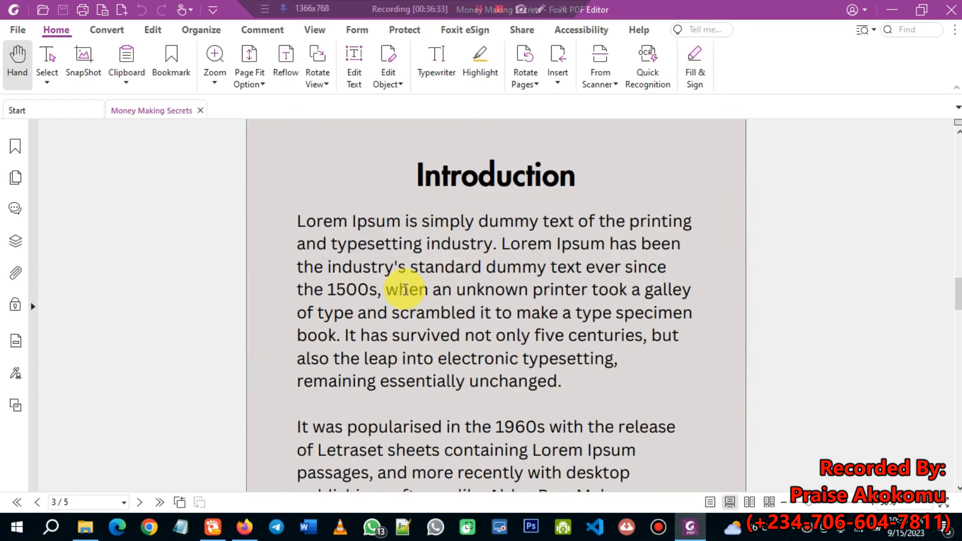
scroll(438, 341, "down", 5)
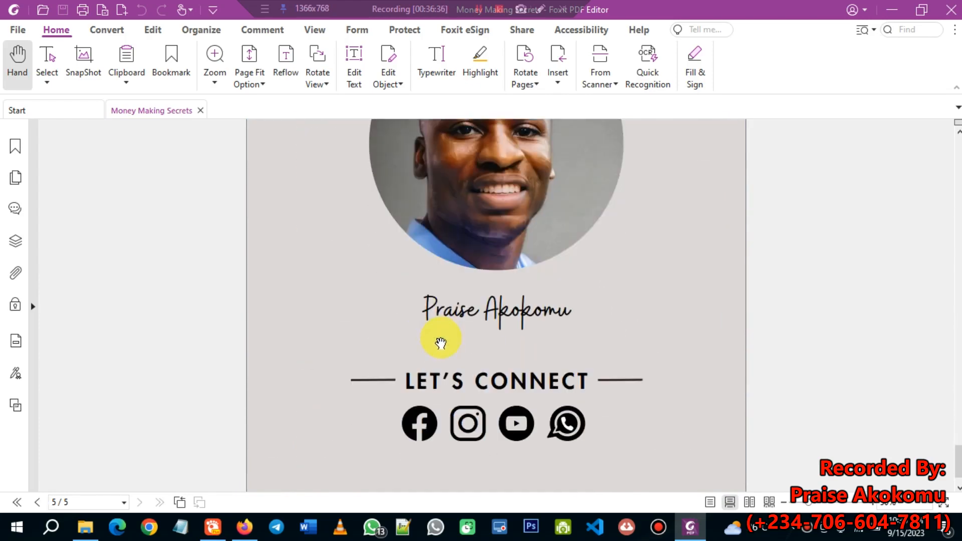
scroll(444, 345, "down", 2)
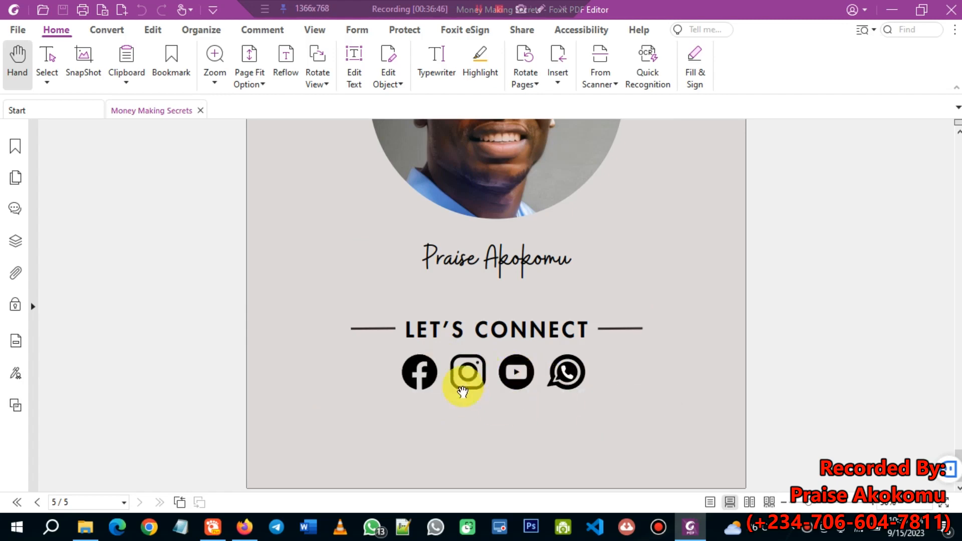
scroll(549, 363, "up", 5)
scroll(546, 360, "up", 15)
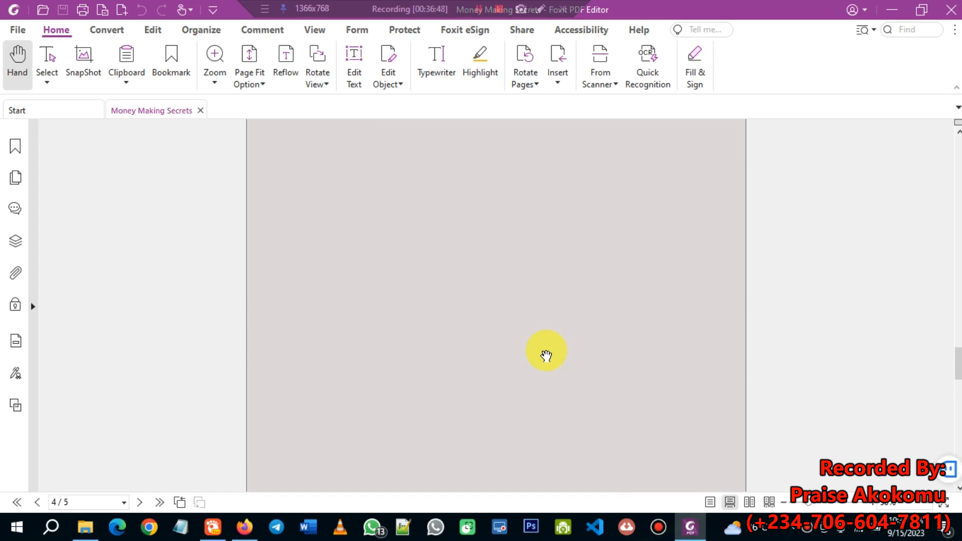
scroll(549, 353, "down", 5)
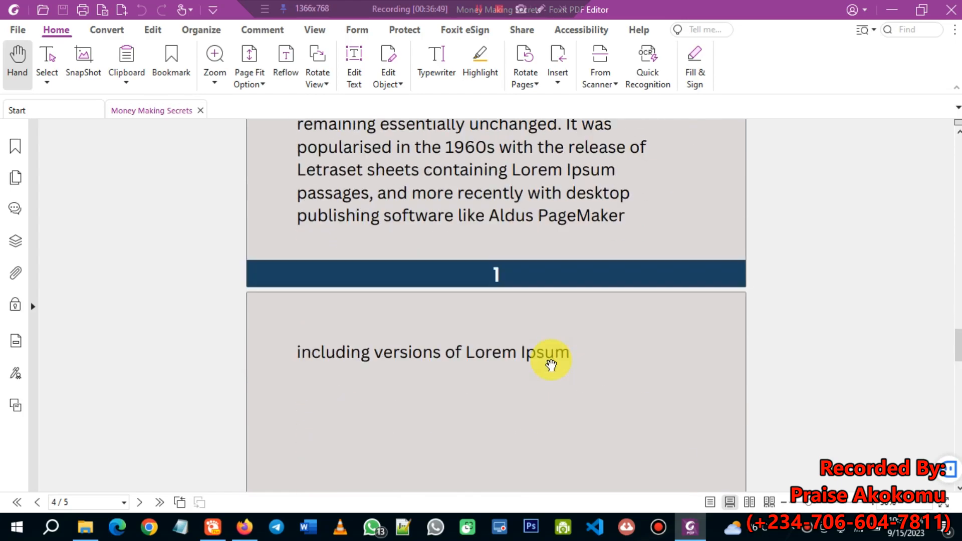
scroll(561, 359, "up", 10)
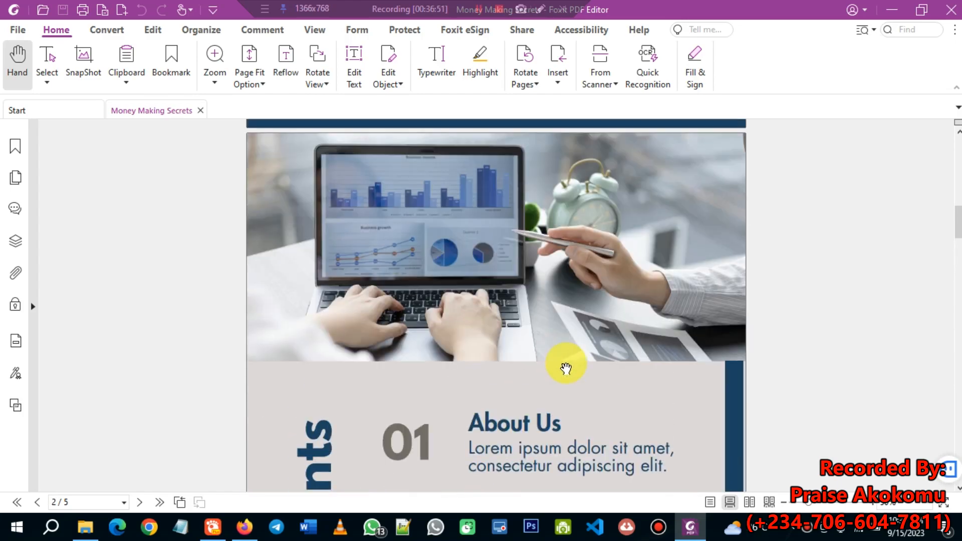
- Switch to File Explorer, return to Downloads and view Navy Blue Modern Marketing Strategy Book Cover.png in a maximized image viewer
left_click(87, 527)
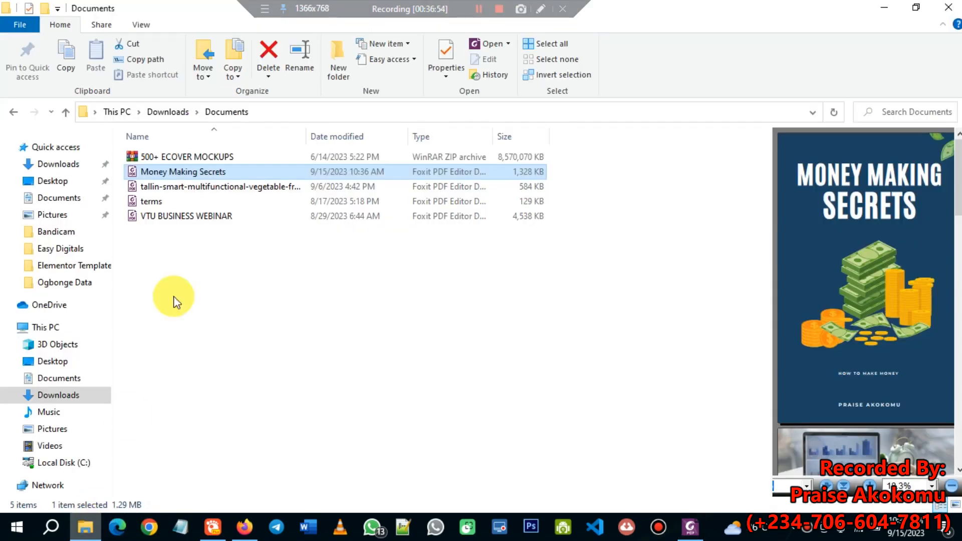
left_click(13, 112)
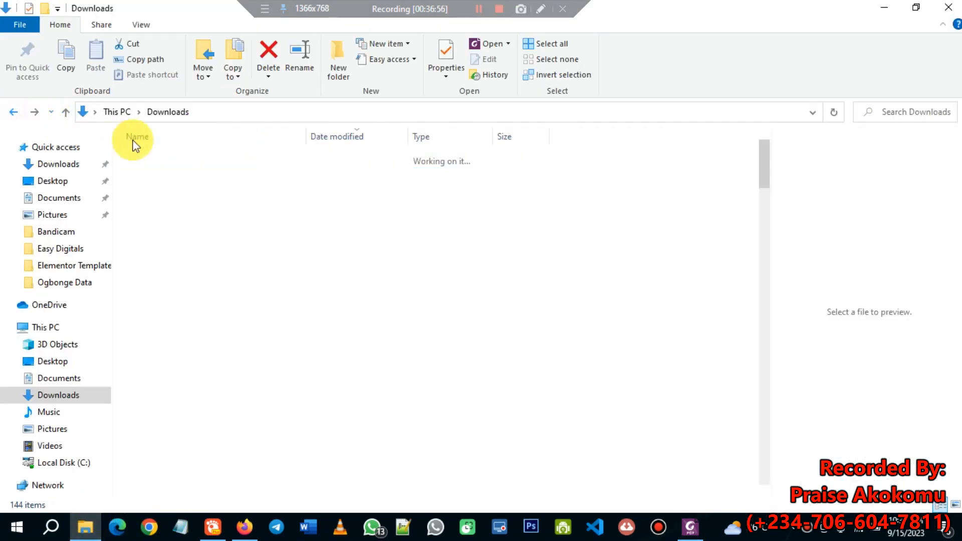
left_click(217, 177)
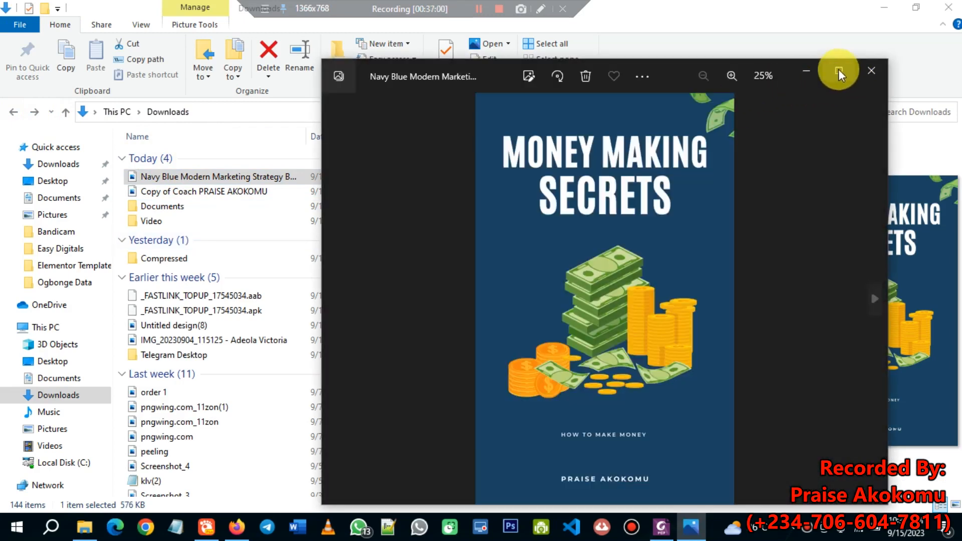
left_click(839, 70)
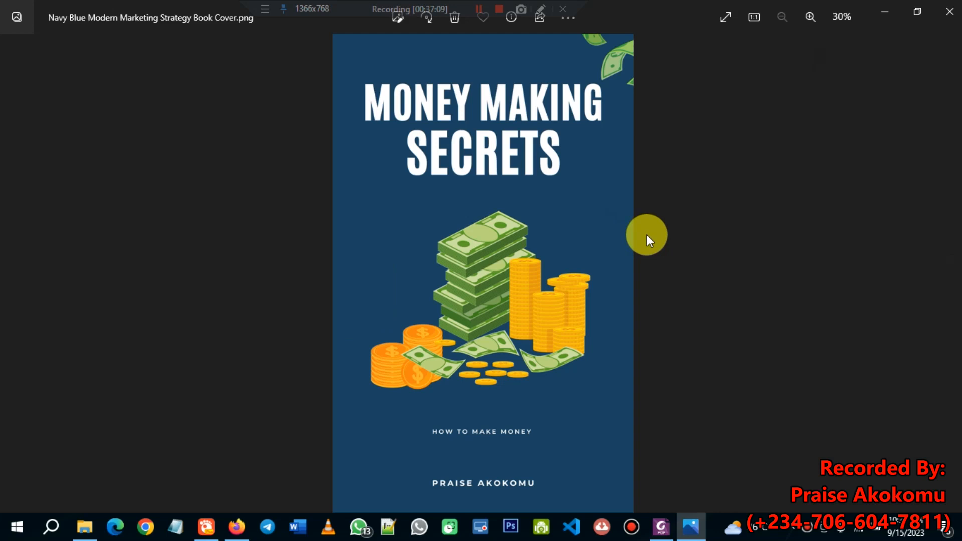
key("Escape")
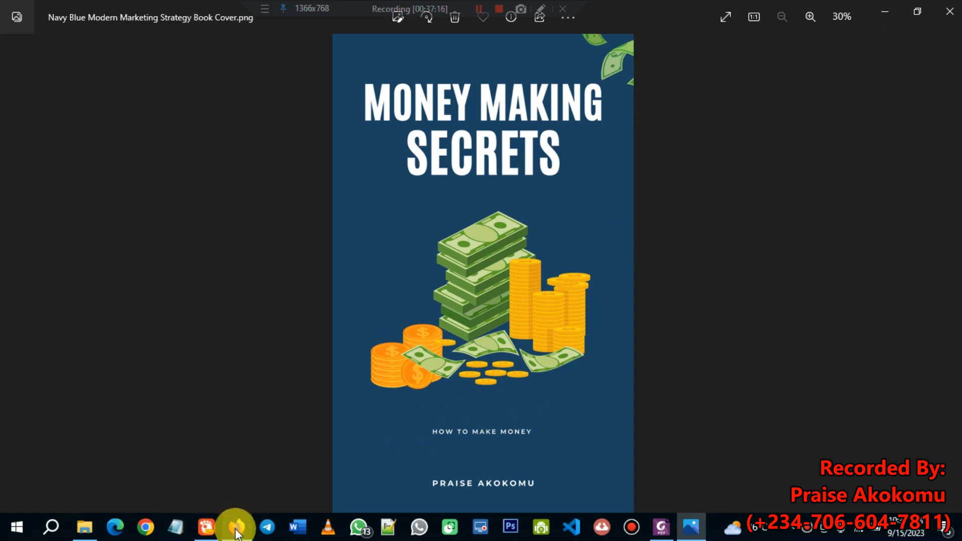
mouse_move(251, 532)
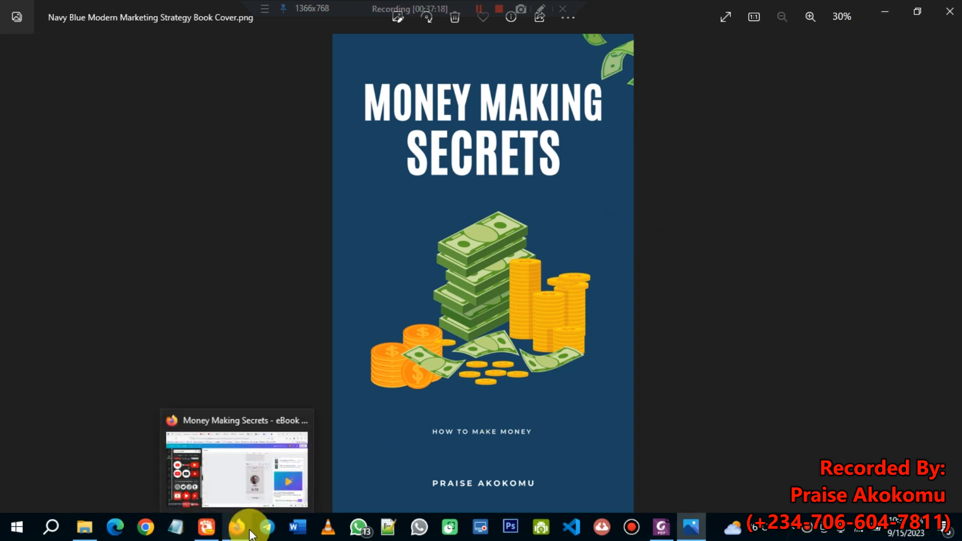